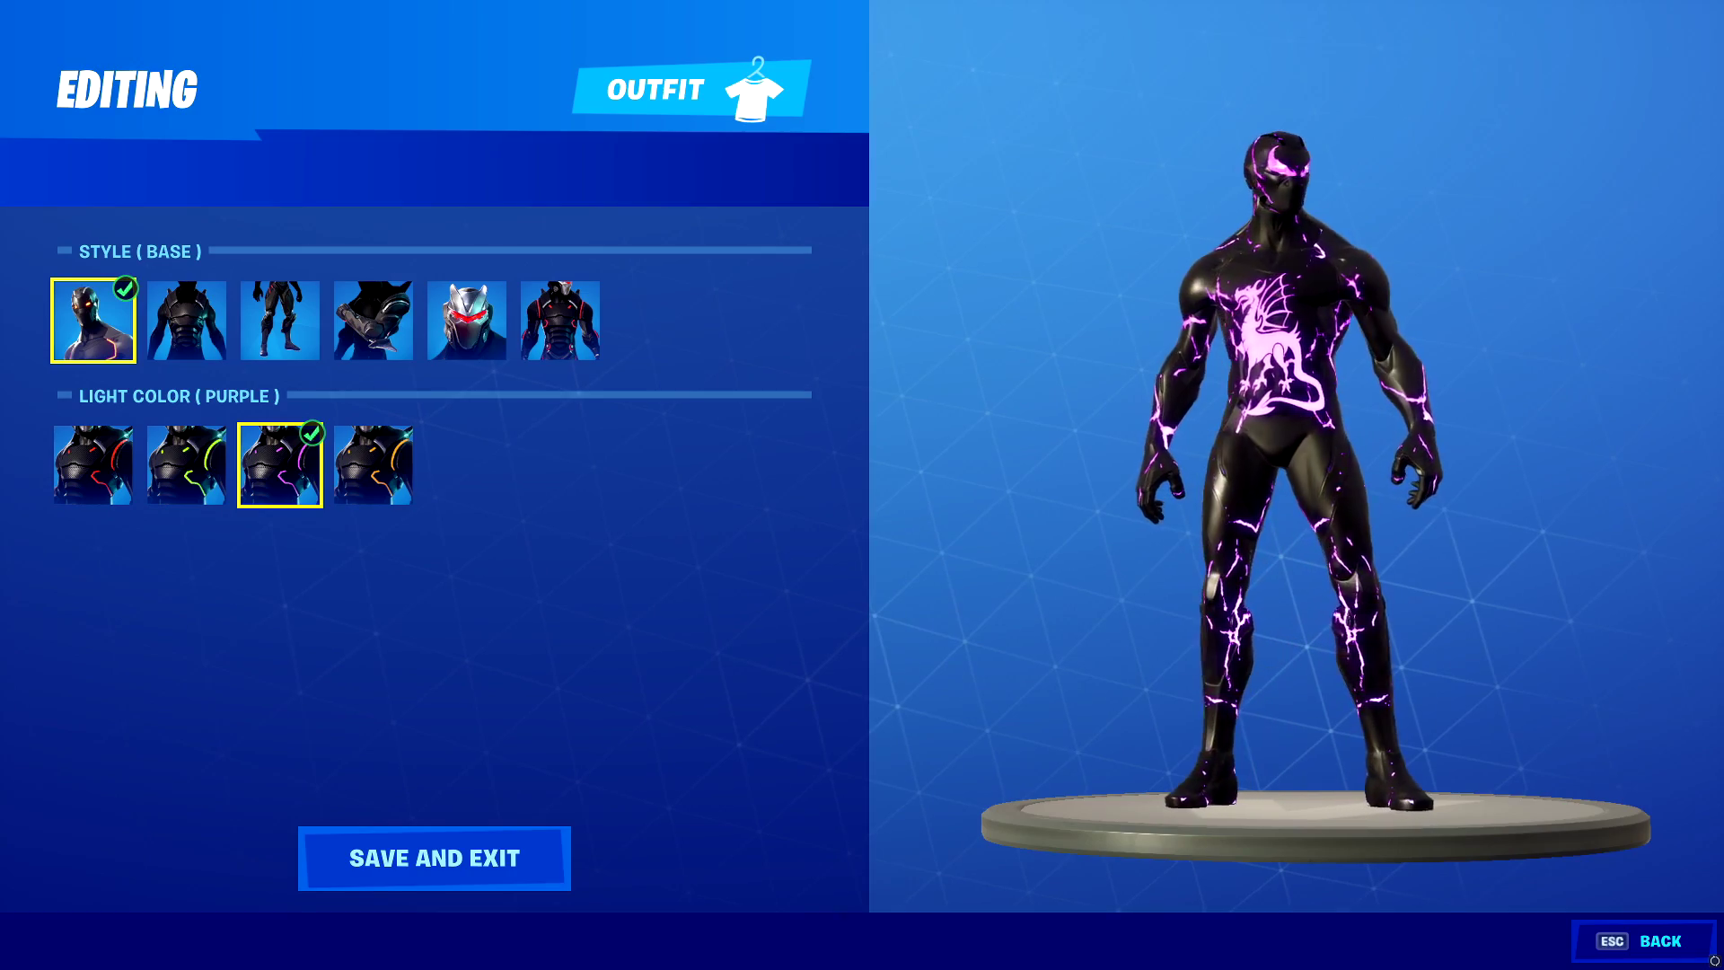
Switch the Omega outfit's light color to orange, and check the style and light color options of the Carbide outfit.
key(Right)
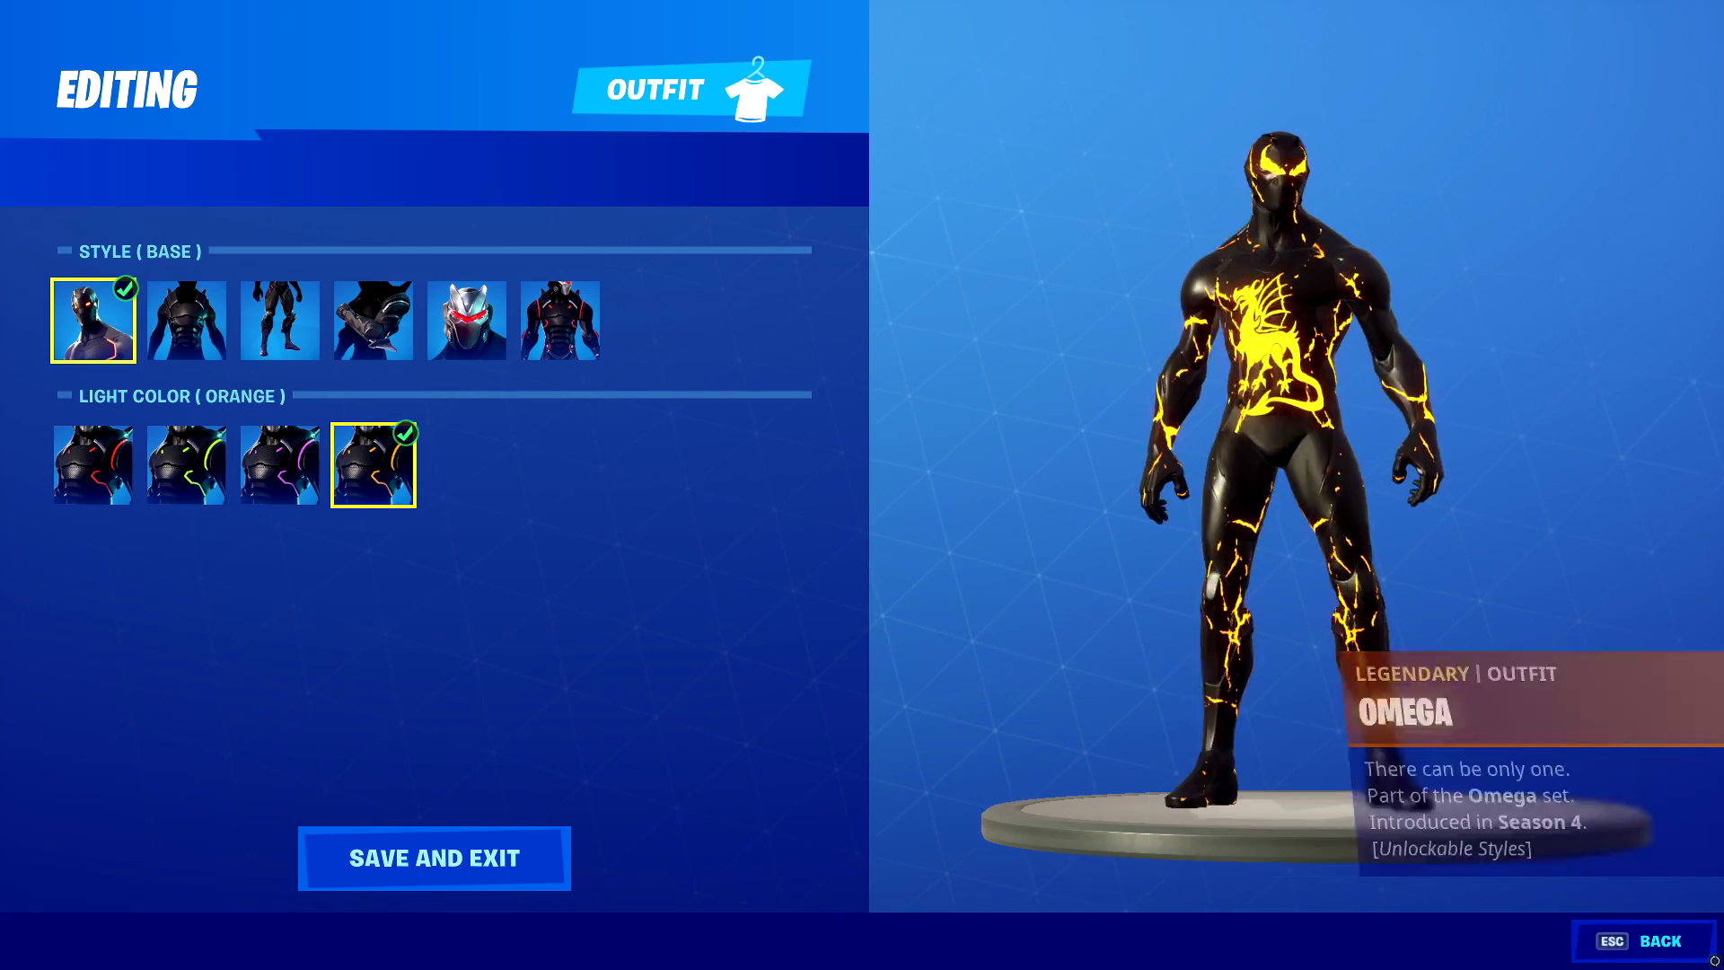
key(Escape)
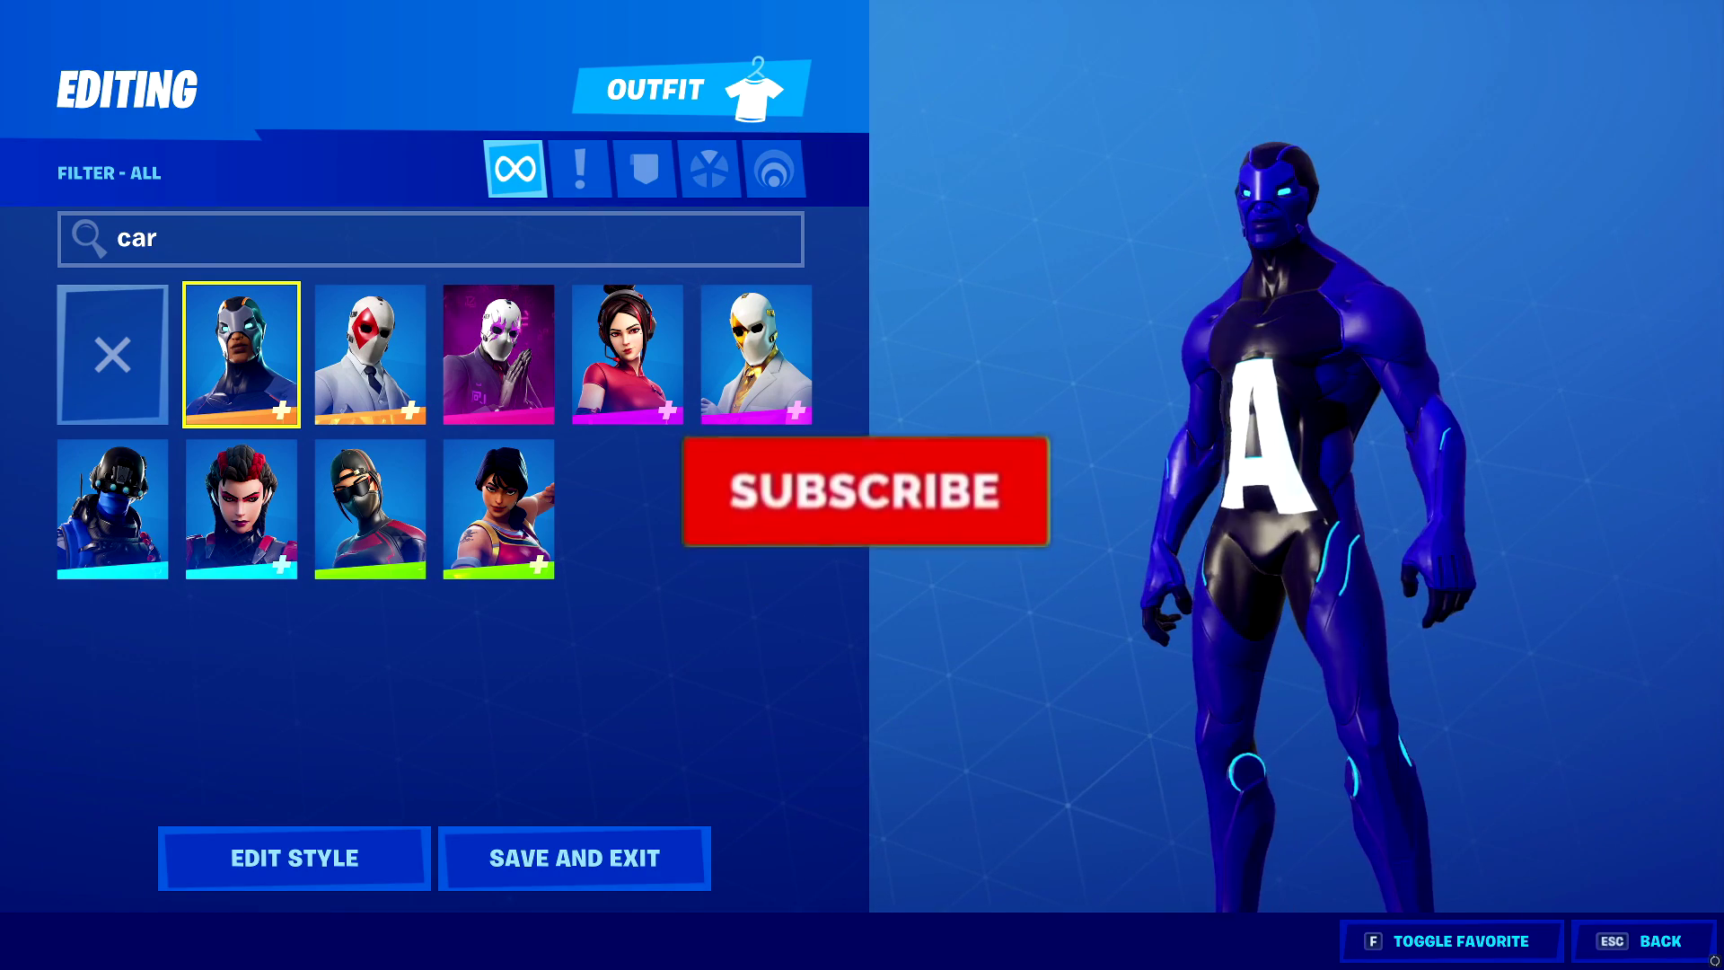
click(294, 858)
click(295, 858)
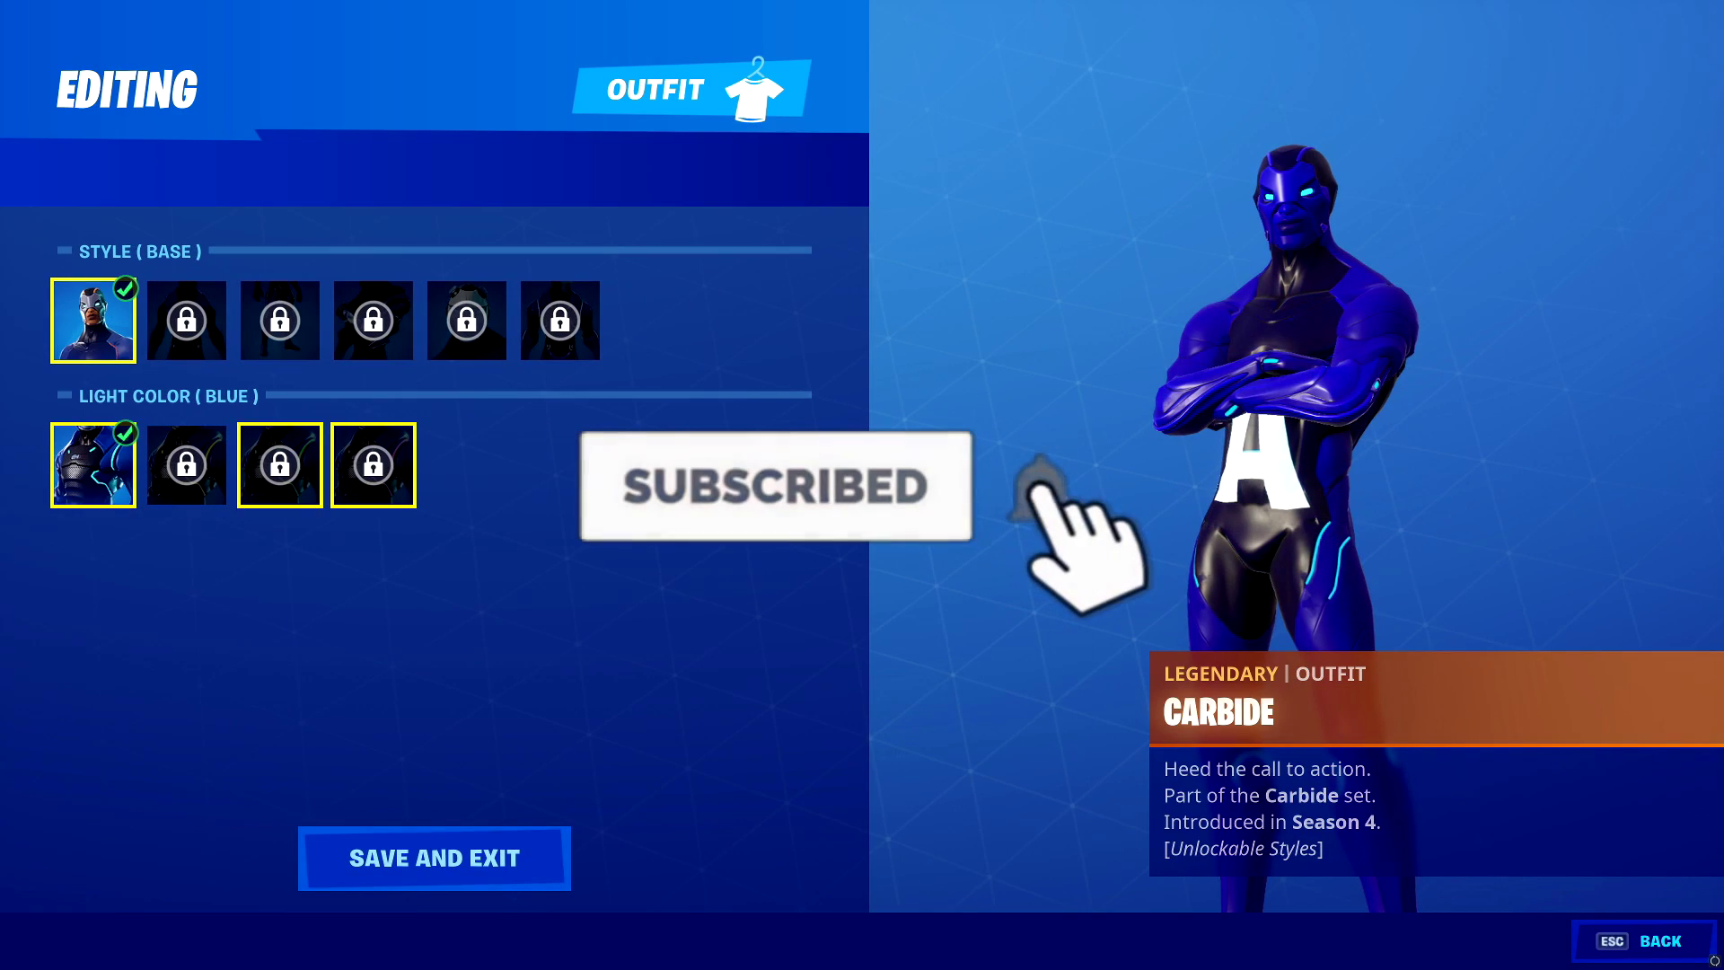
click(186, 464)
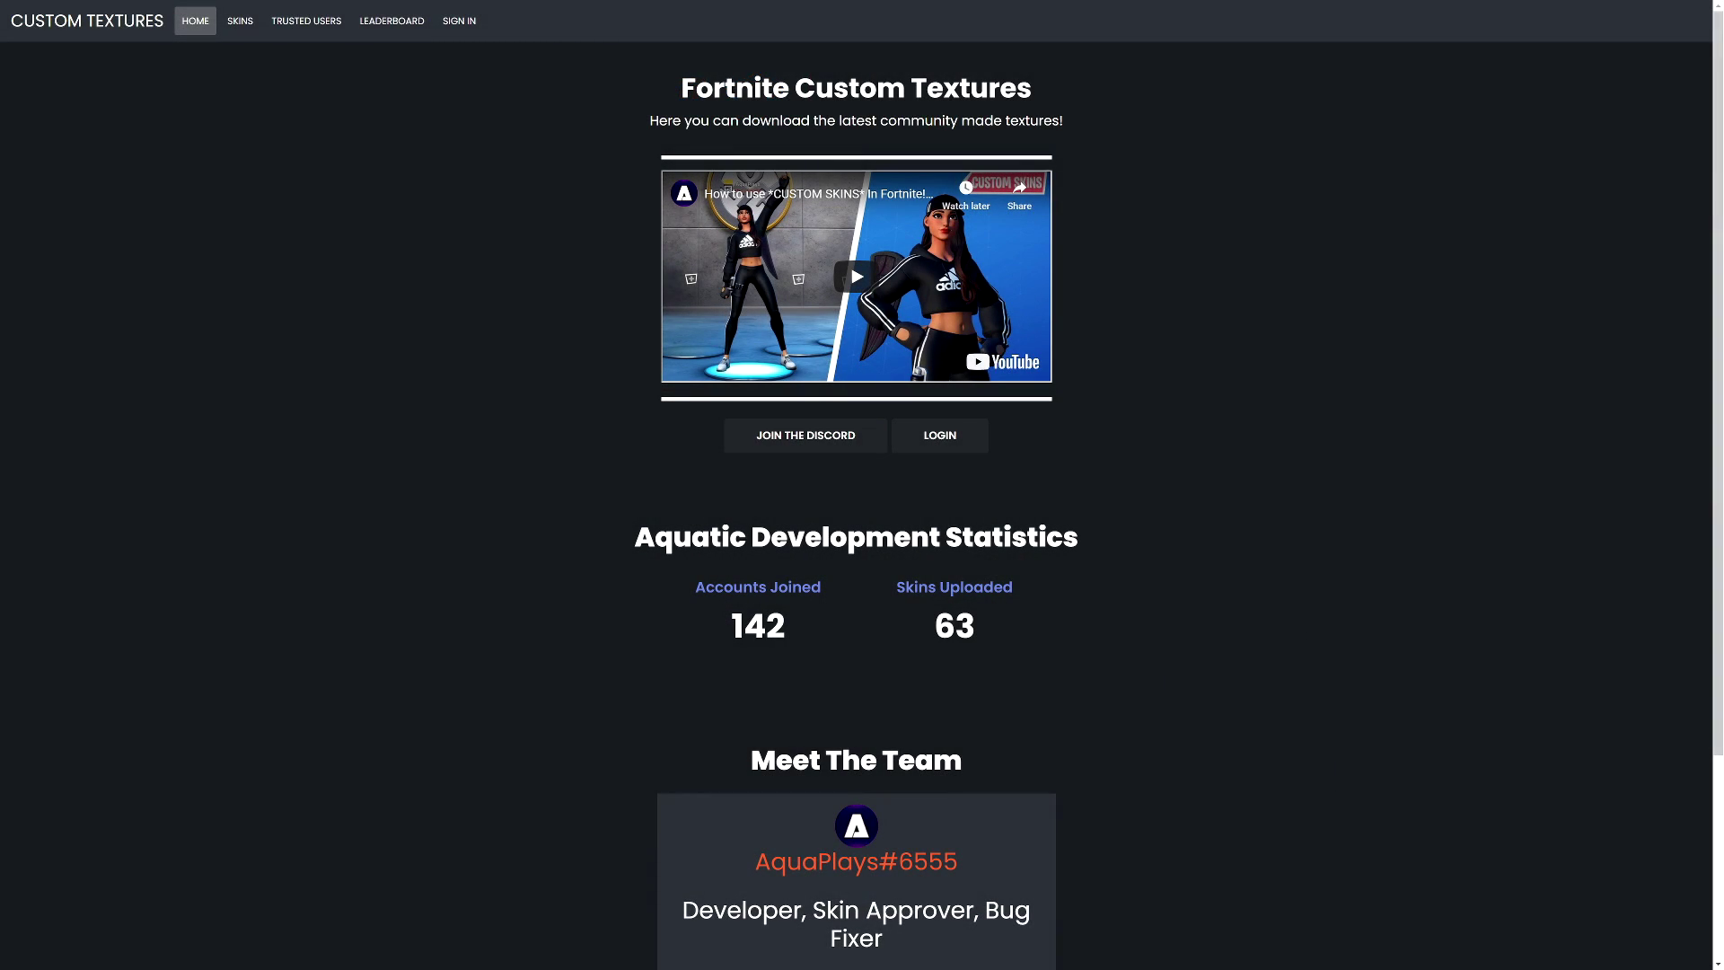
Examine the Custom Textures home page and the Most Popular, Most Recent and Custom Skins lists on its skins page.
scroll(855, 503, down, 3)
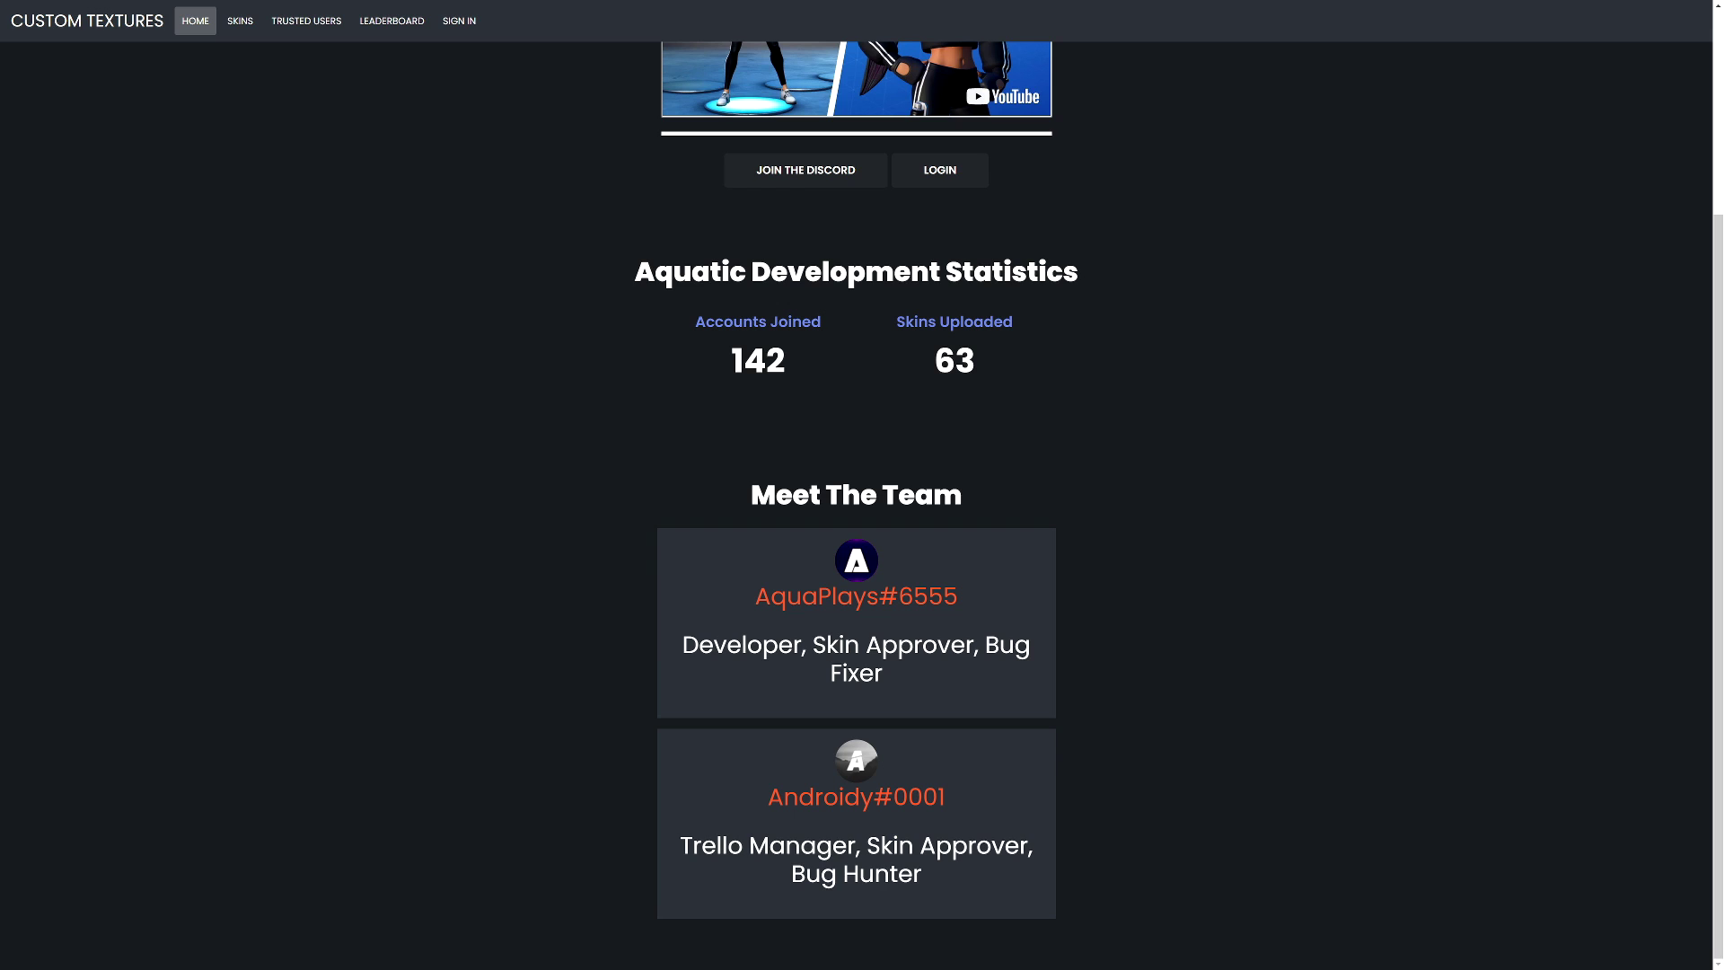
scroll(856, 502, up, 3)
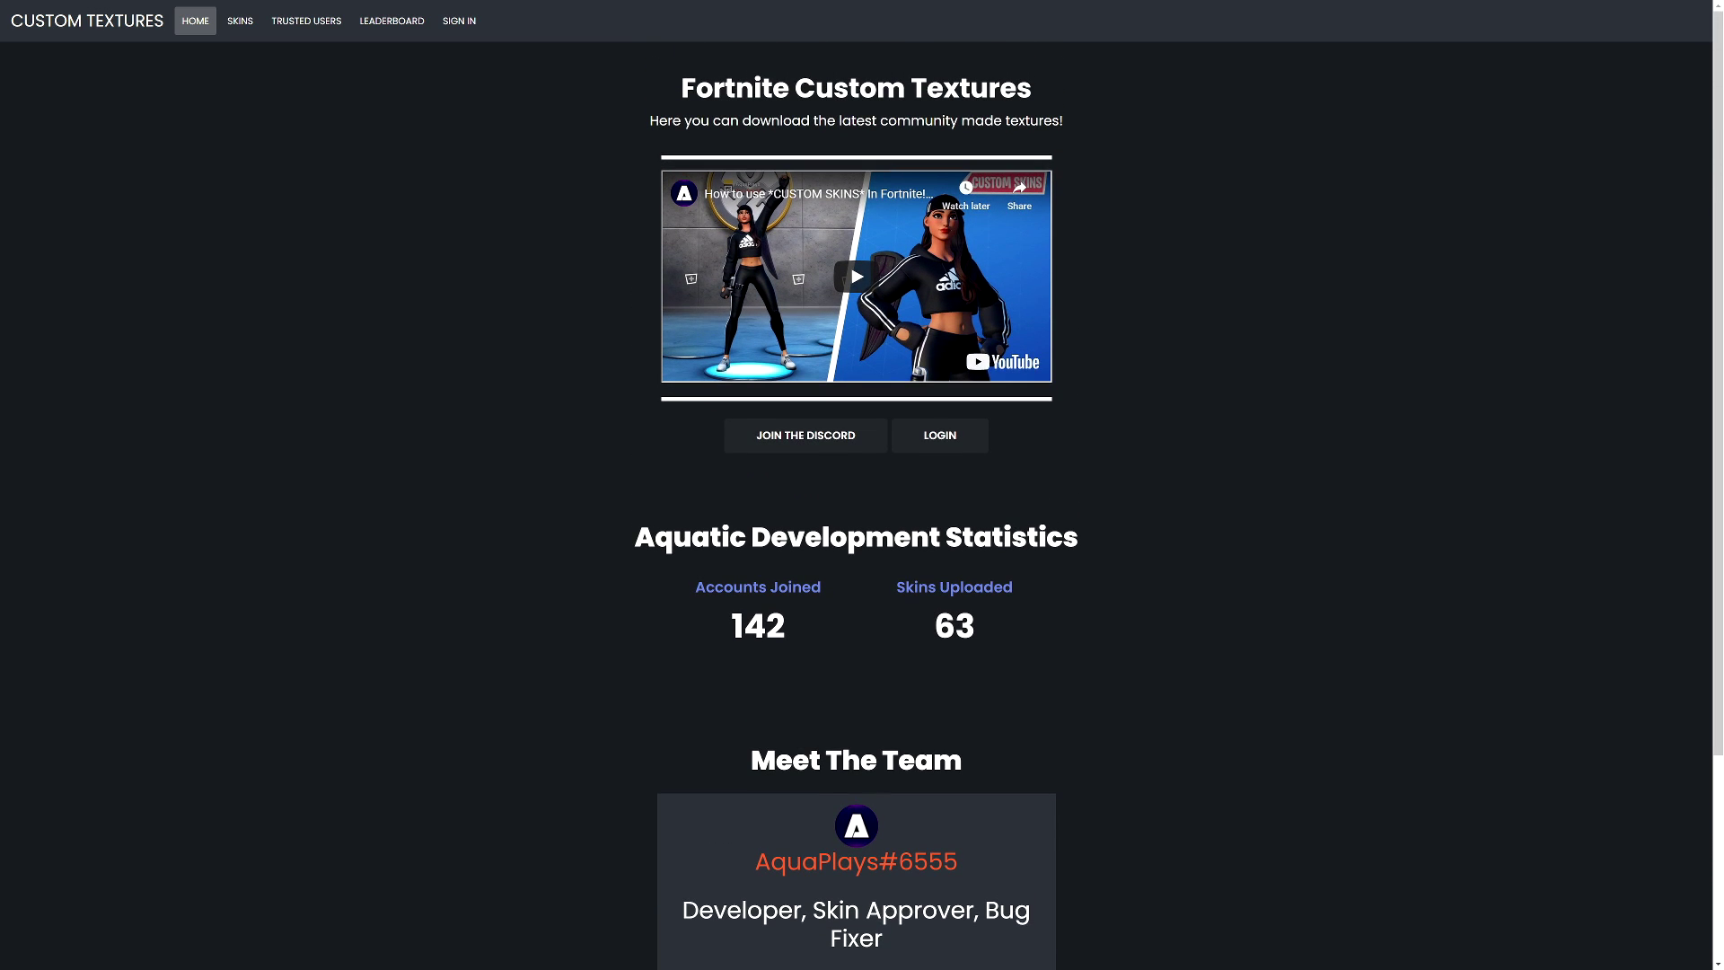
click(240, 20)
scroll(856, 502, down, 7)
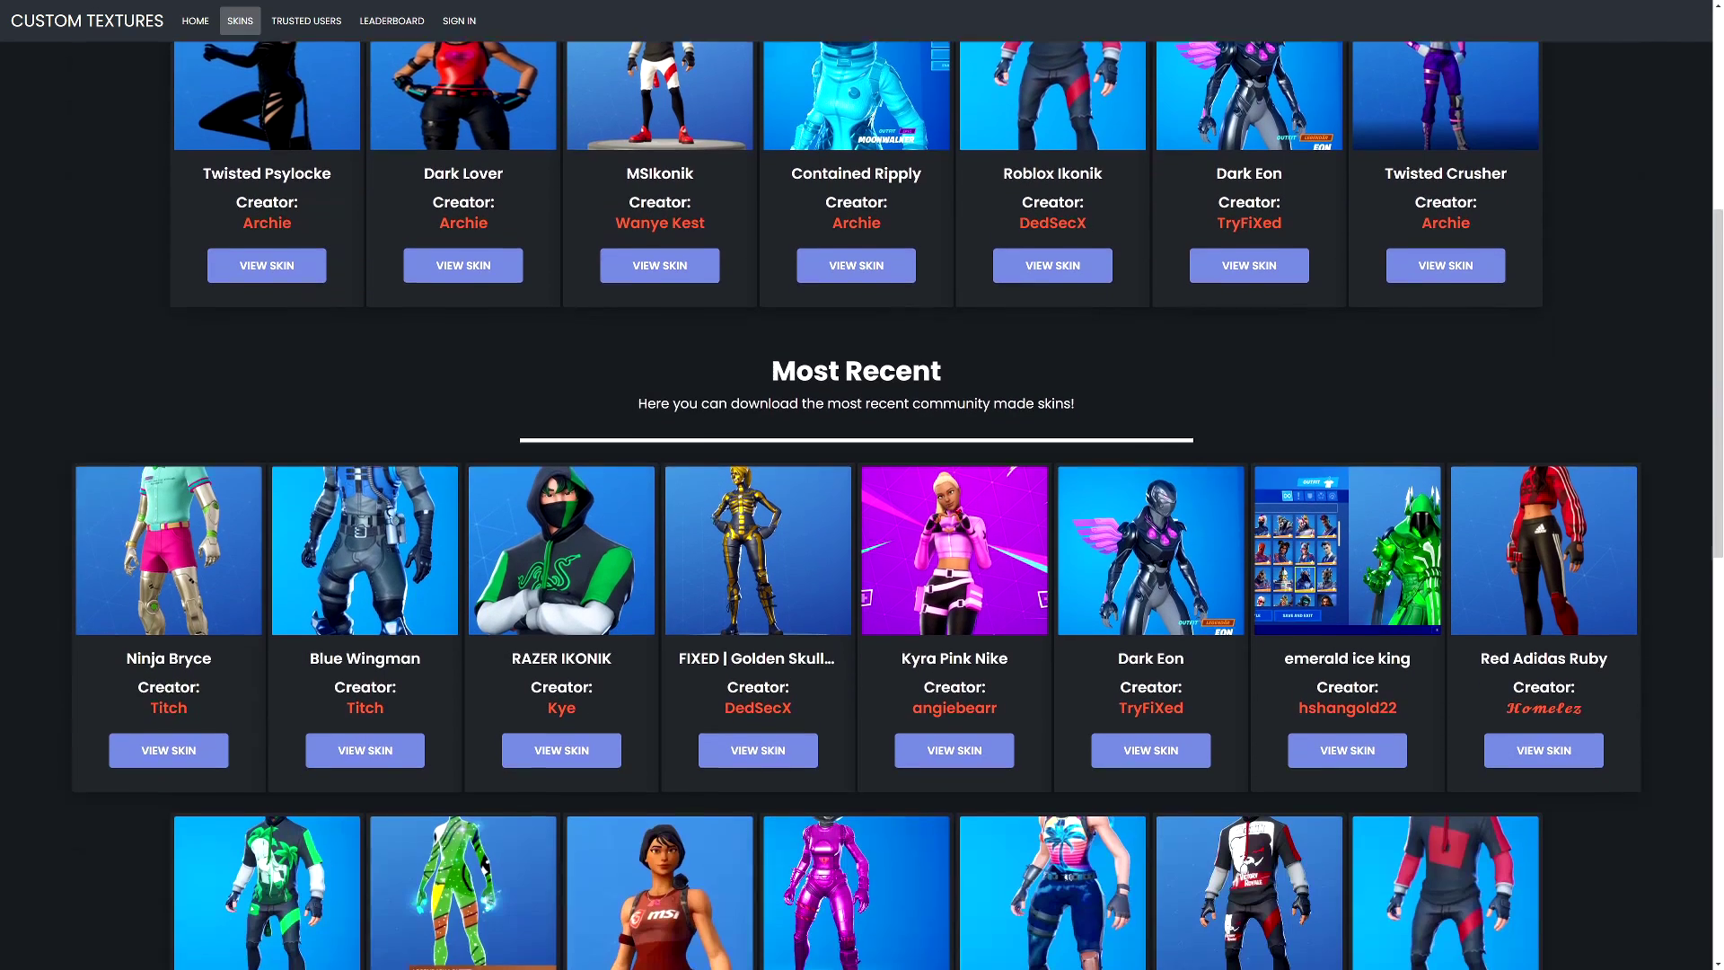
scroll(856, 503, down, 5)
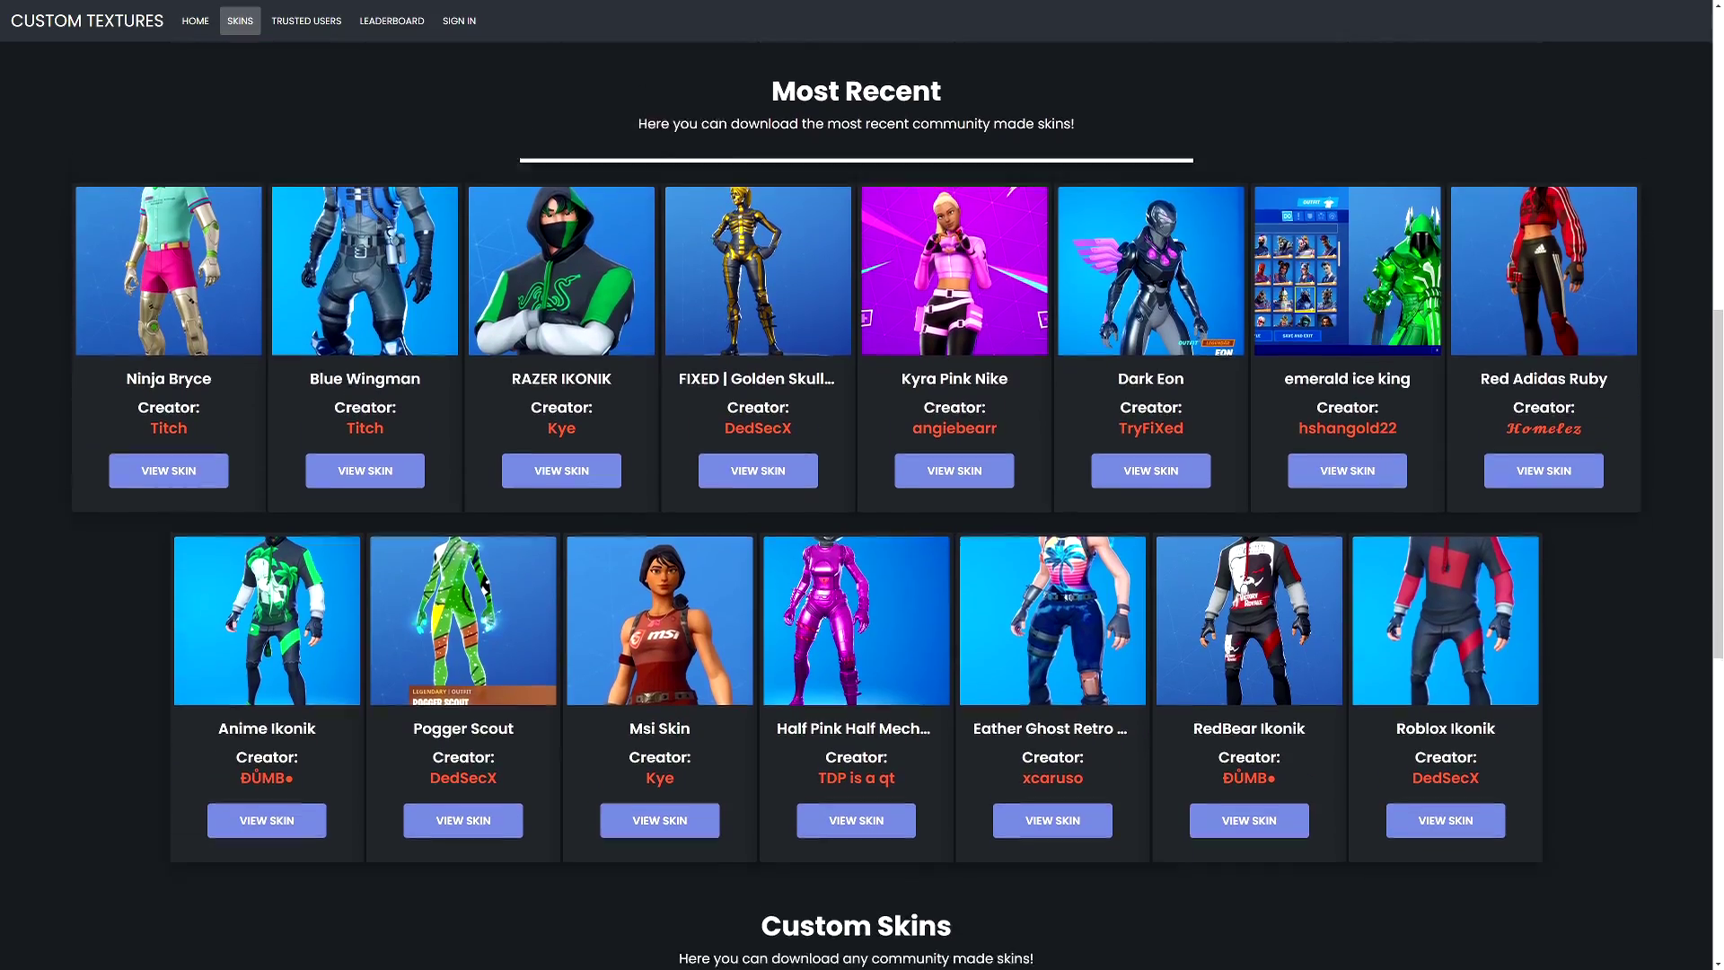
scroll(855, 503, down, 5)
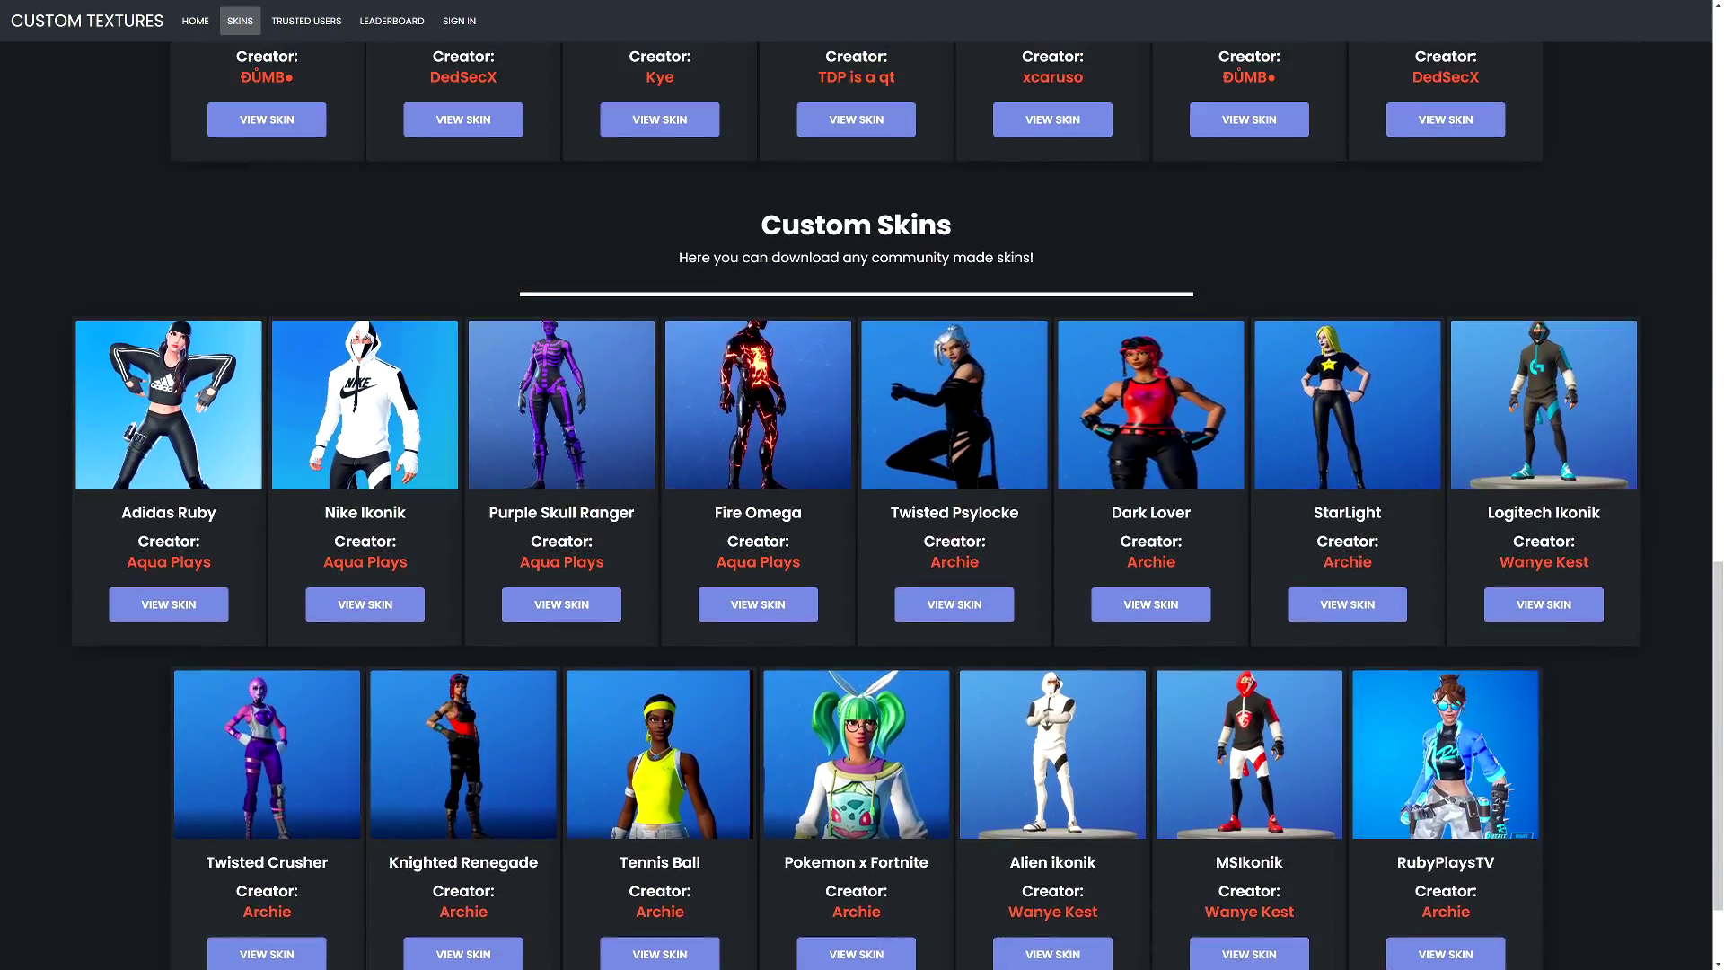
scroll(855, 503, up, 6)
scroll(855, 503, up, 11)
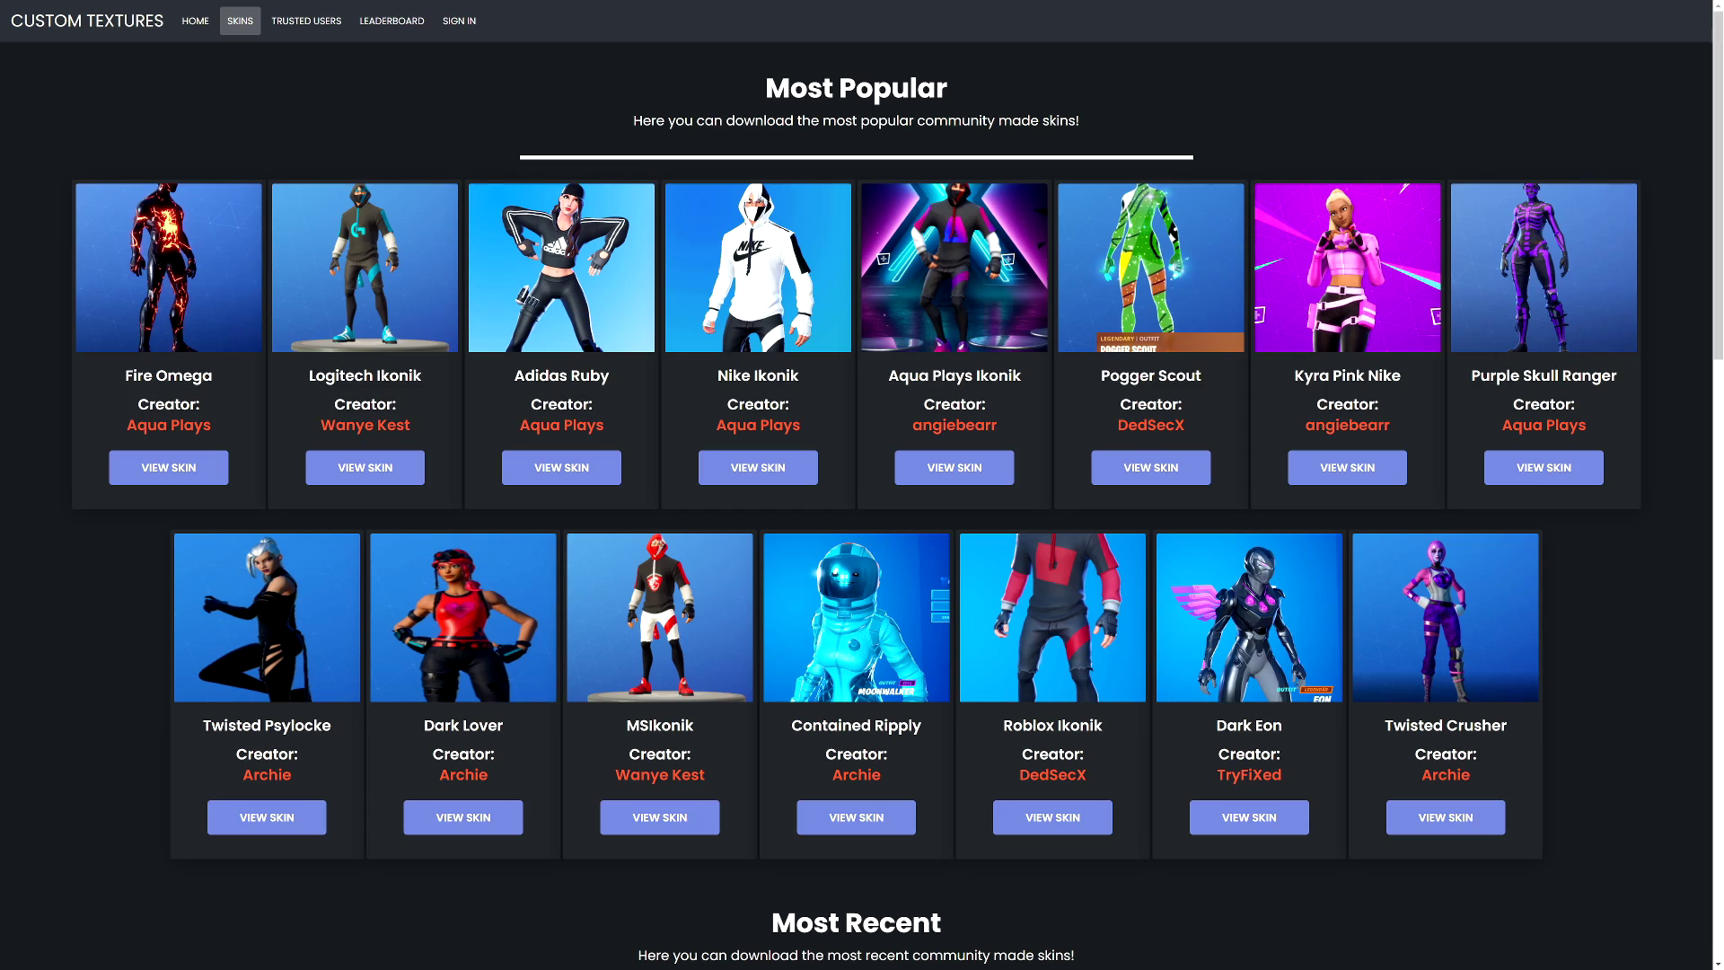
scroll(856, 503, down, 7)
scroll(856, 503, down, 11)
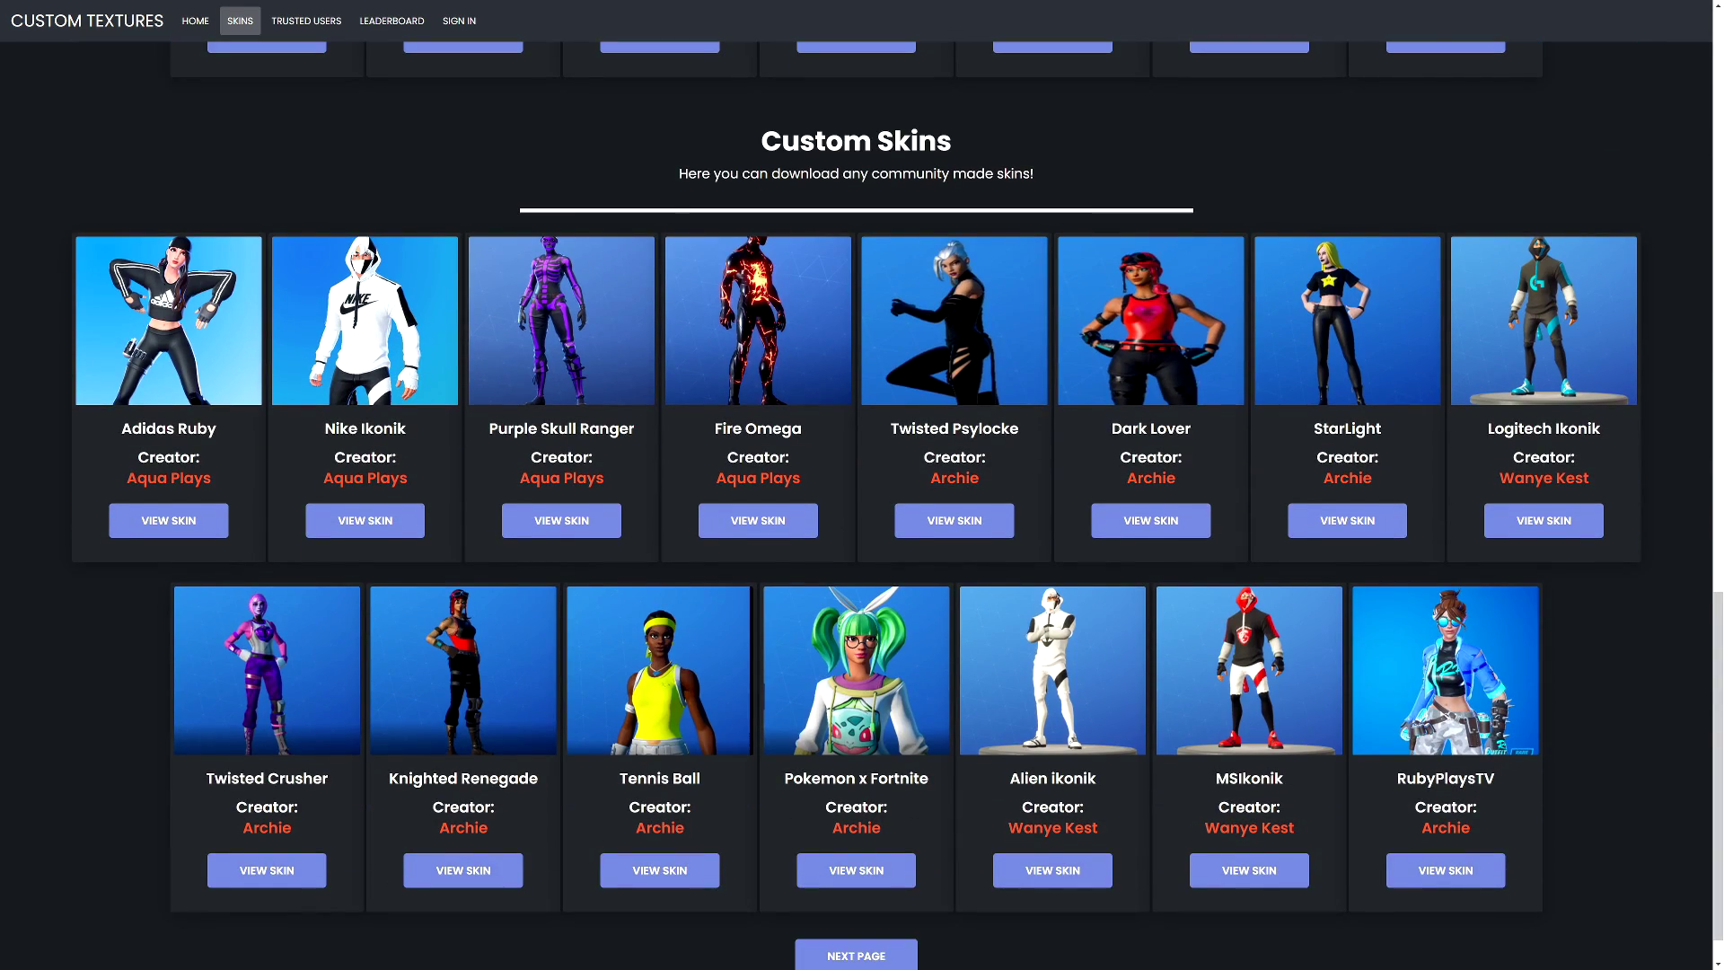
scroll(856, 503, up, 17)
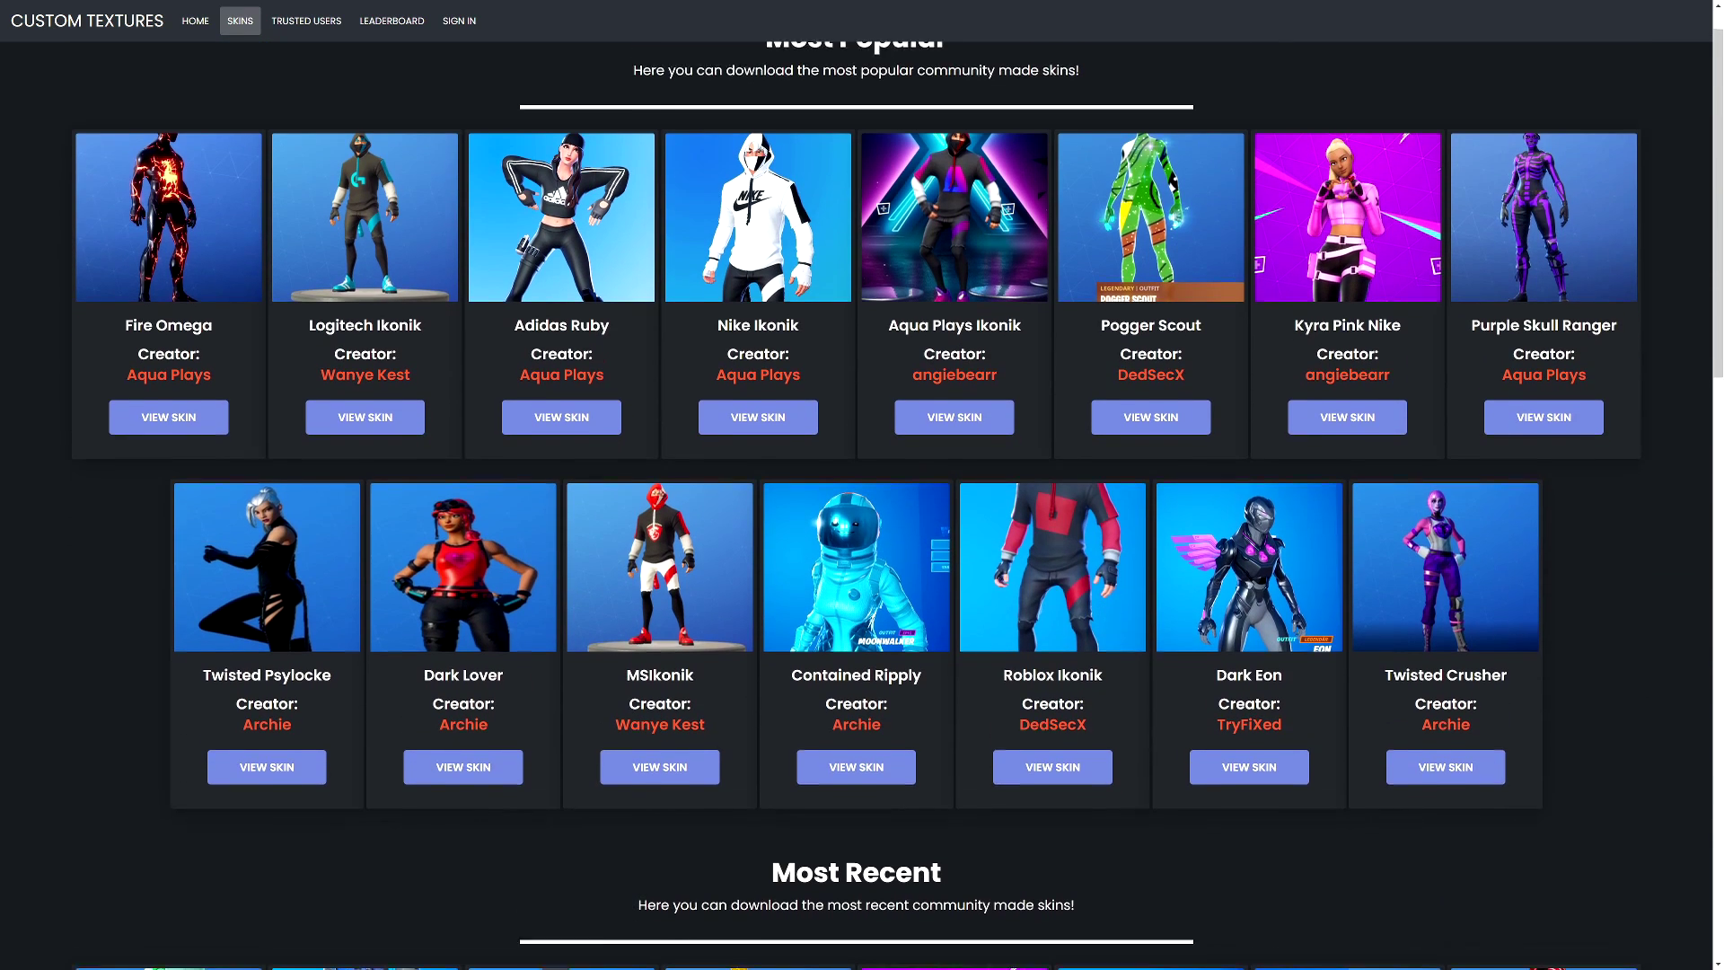
Open the page of the Adidas Ruby skin and call up its custom skin download.
scroll(561, 485, up, 1)
click(561, 481)
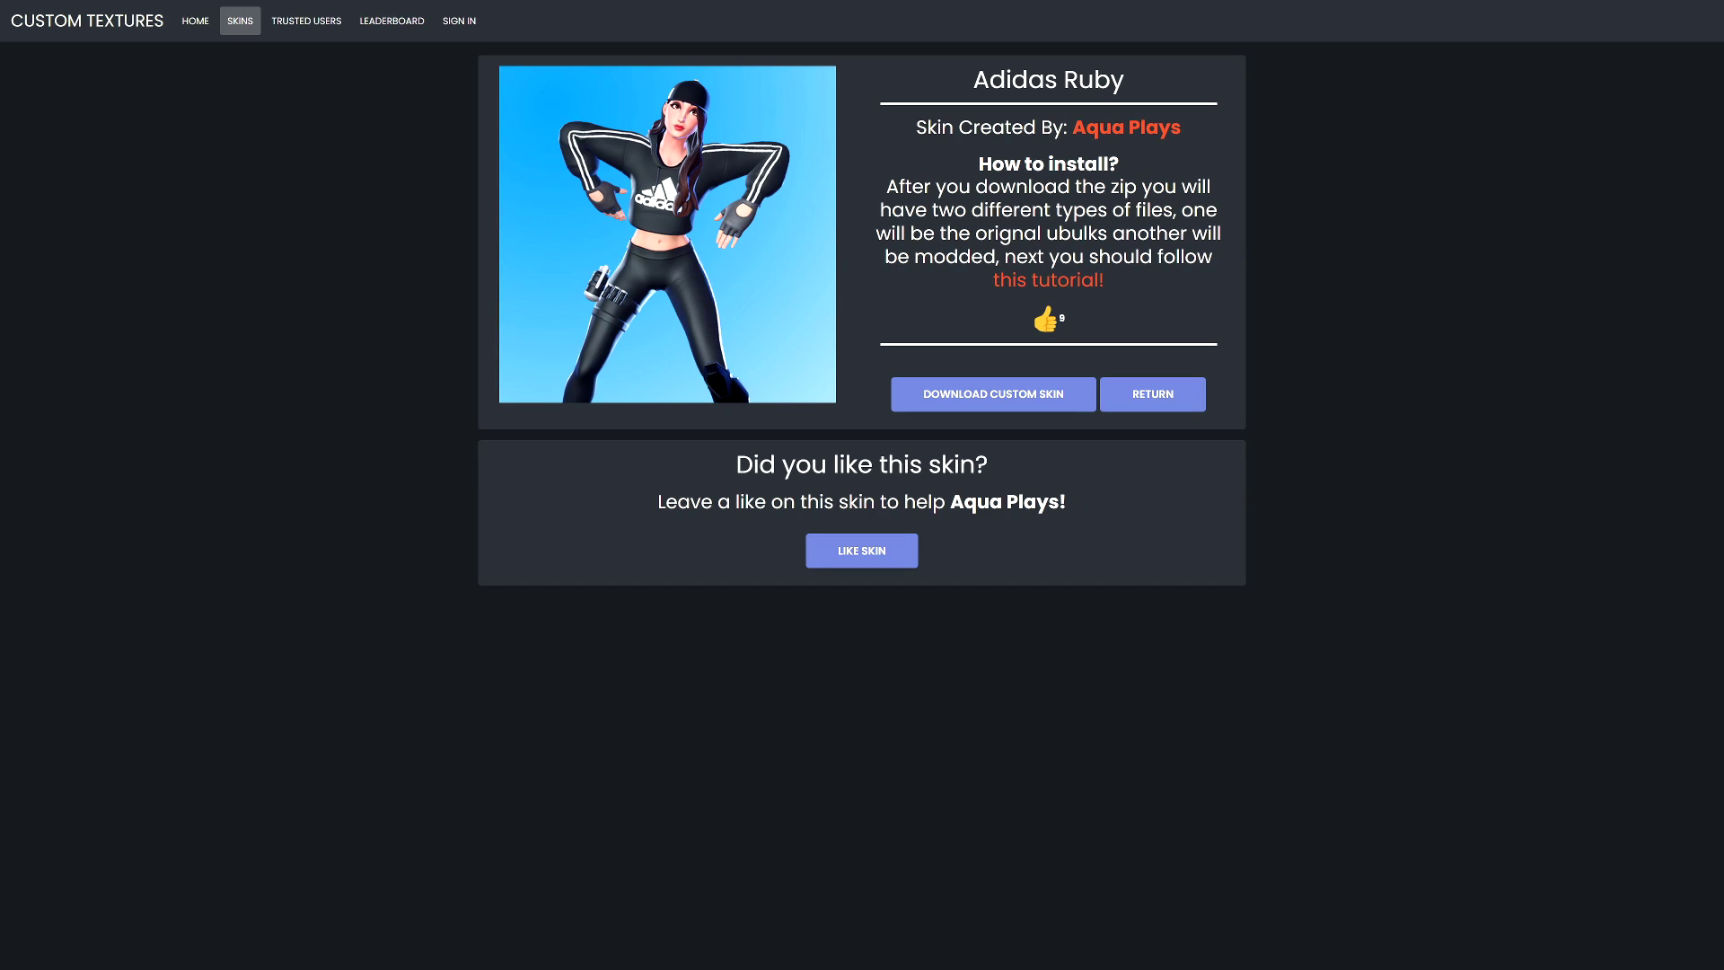
click(993, 394)
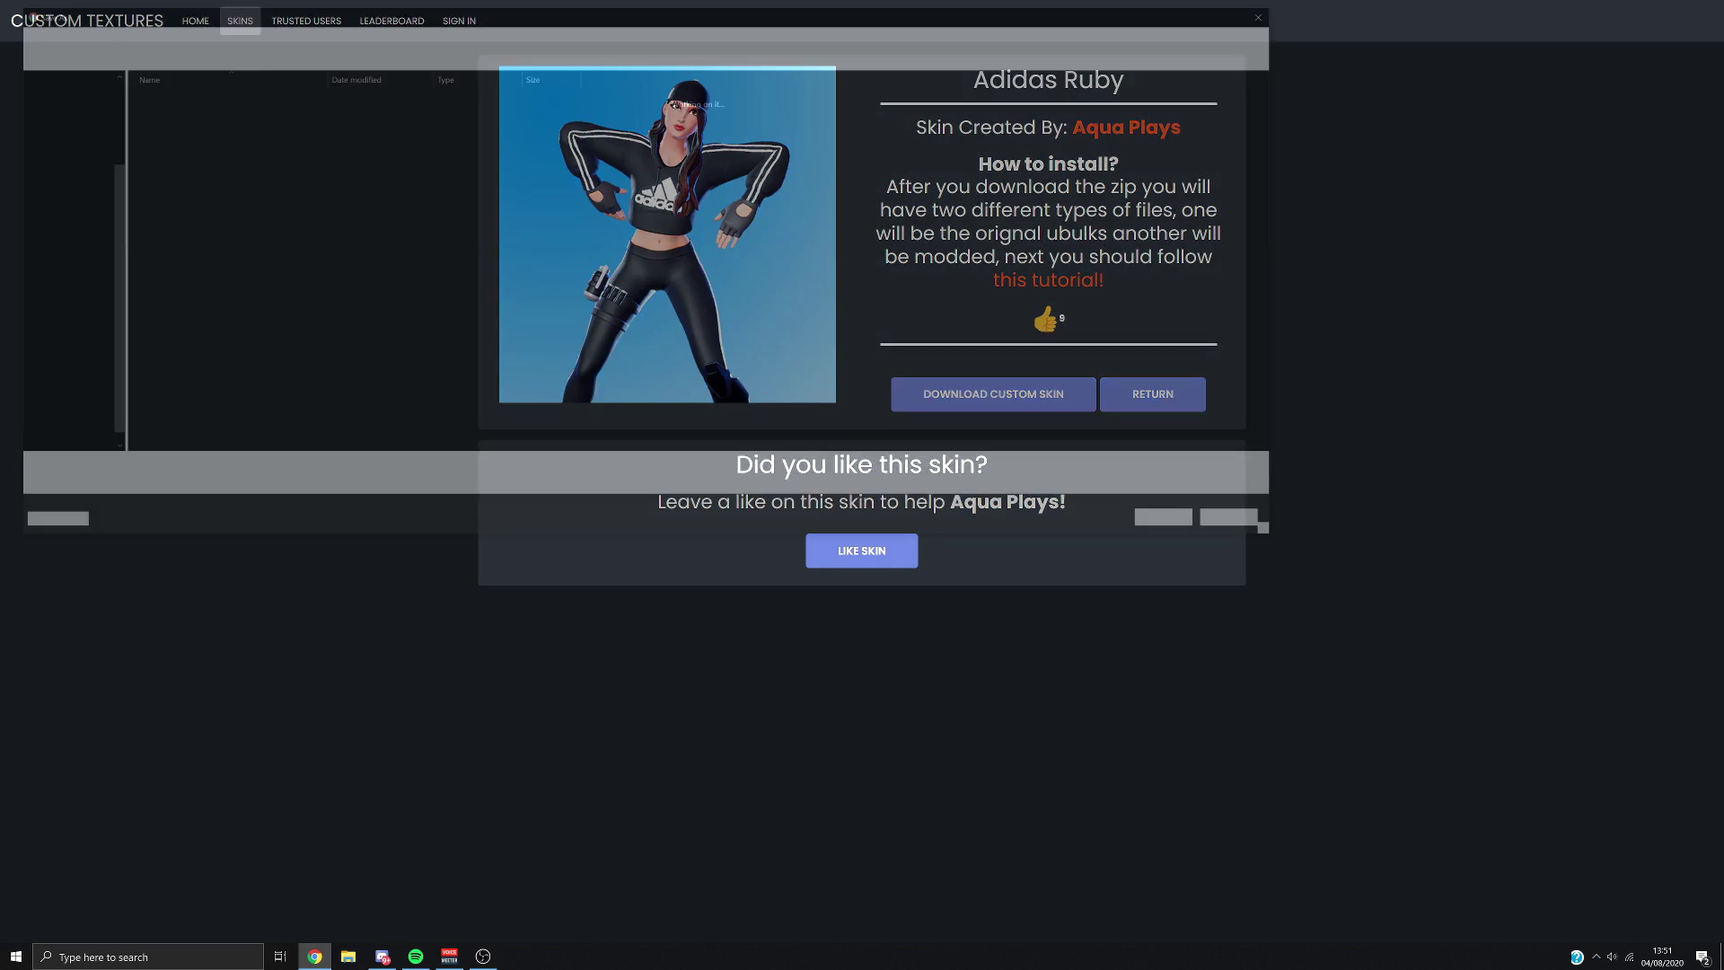
click(1246, 524)
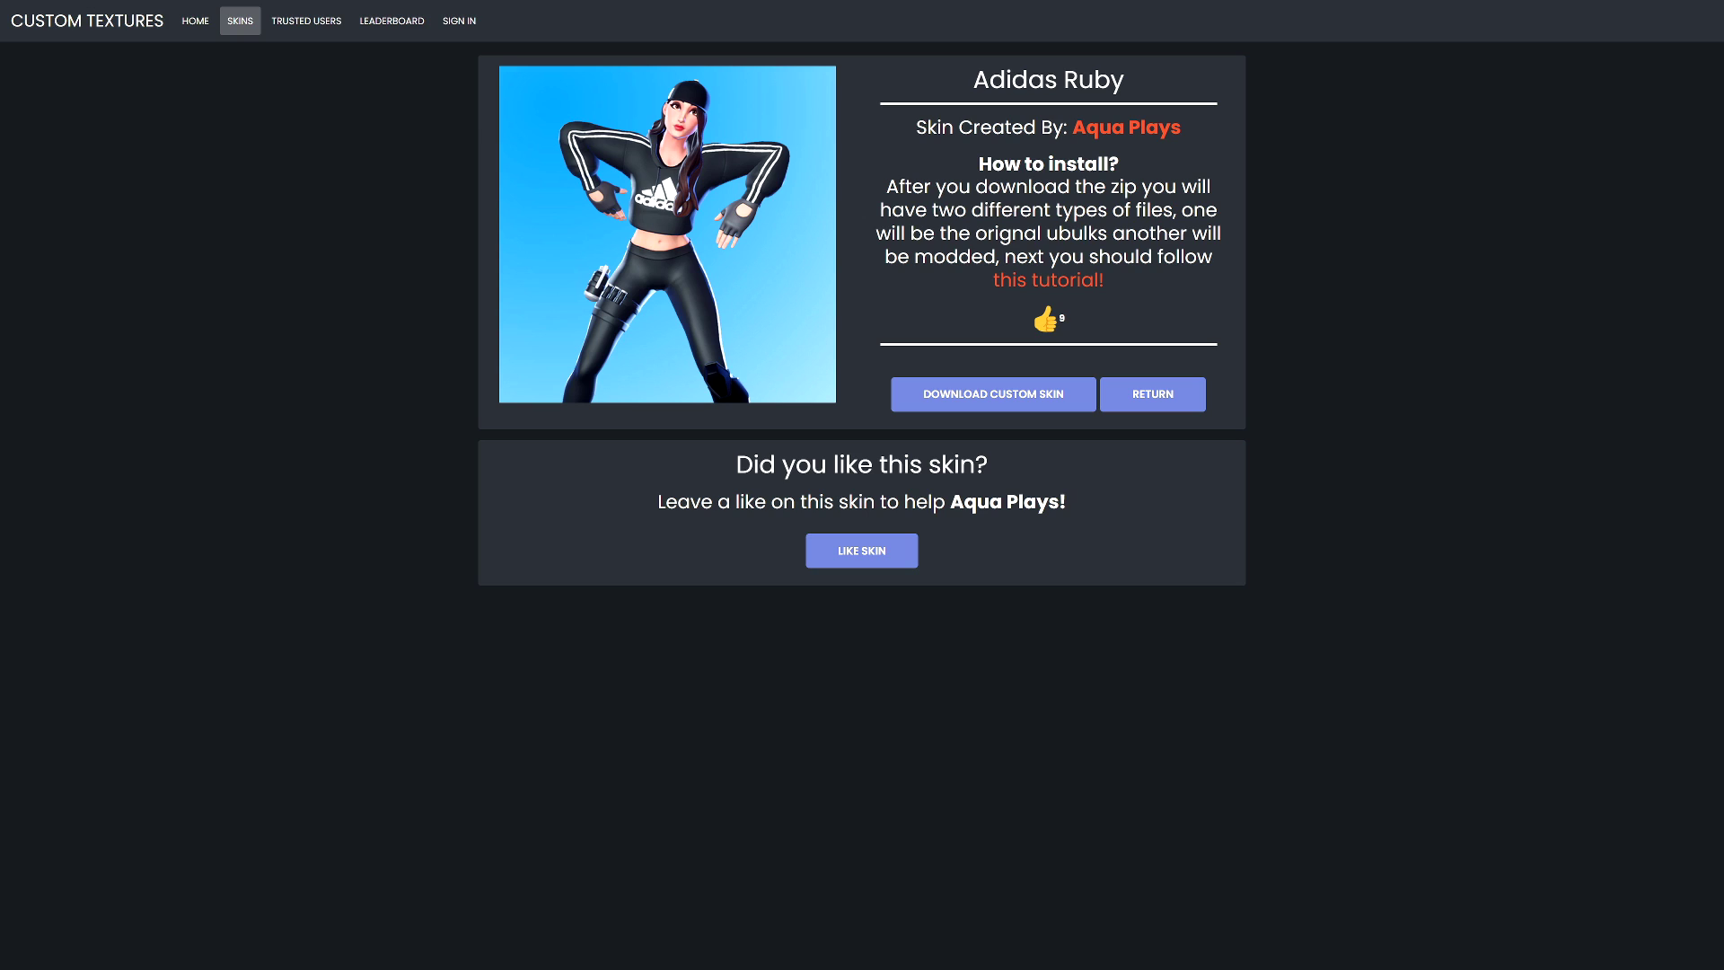
Return to the Custom Textures home page and sign in by authorizing Custom Skins to access the Discord account.
click(194, 20)
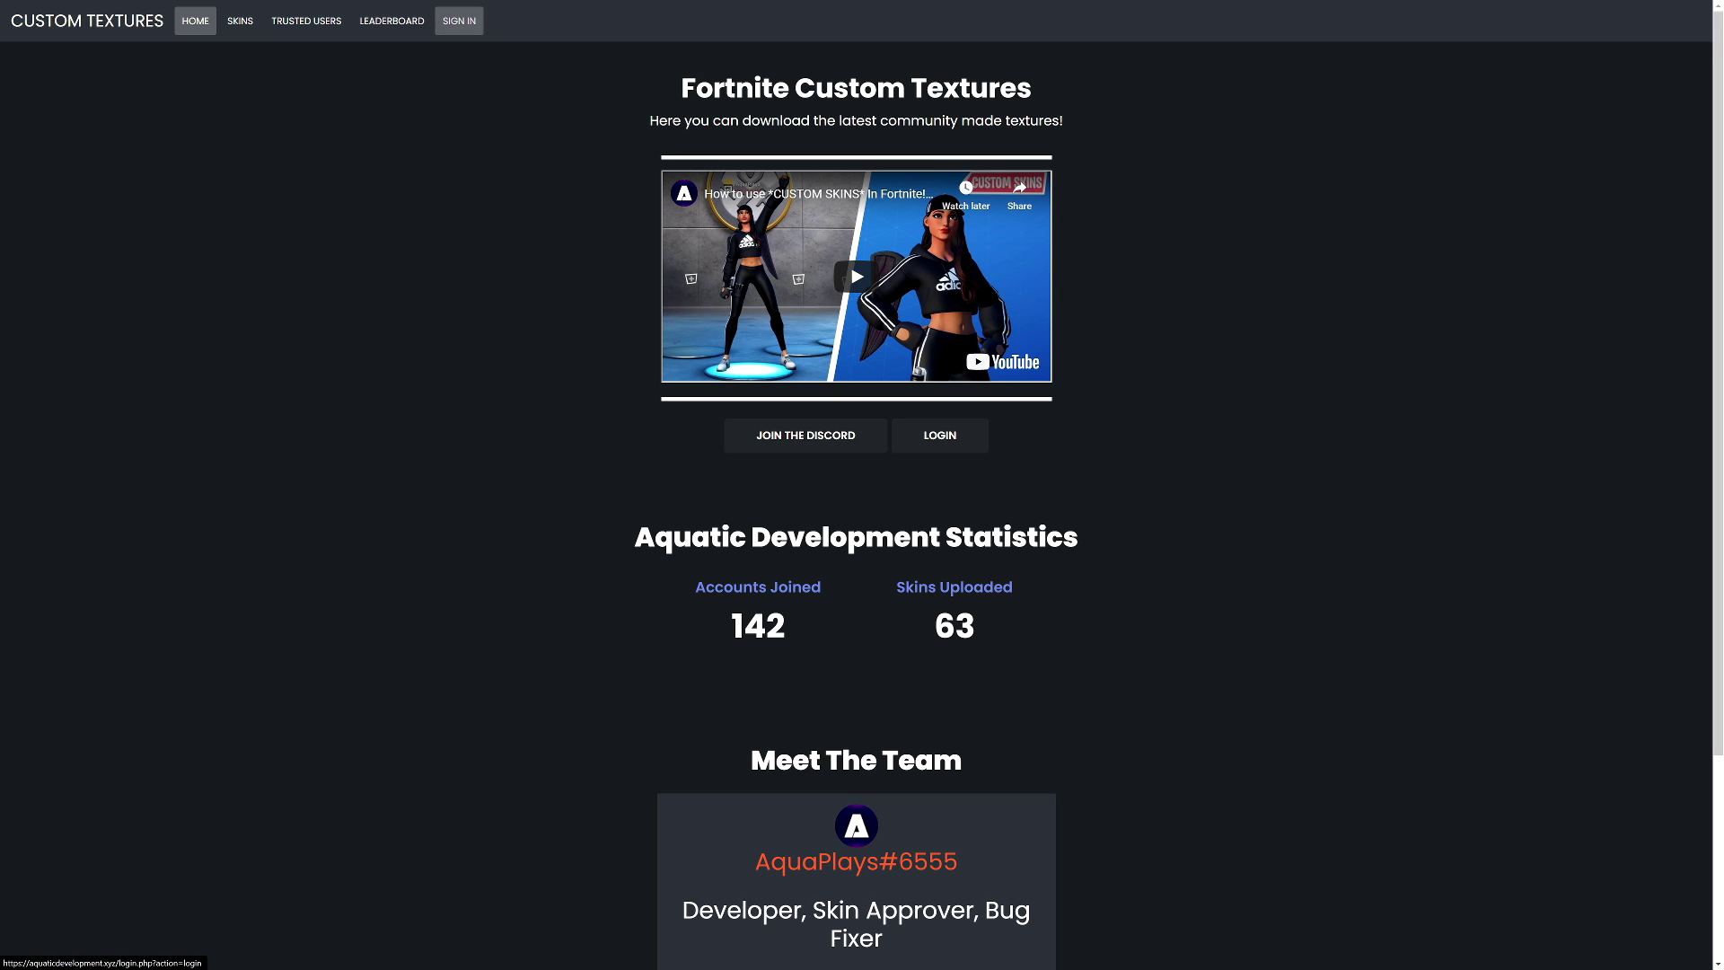
click(459, 21)
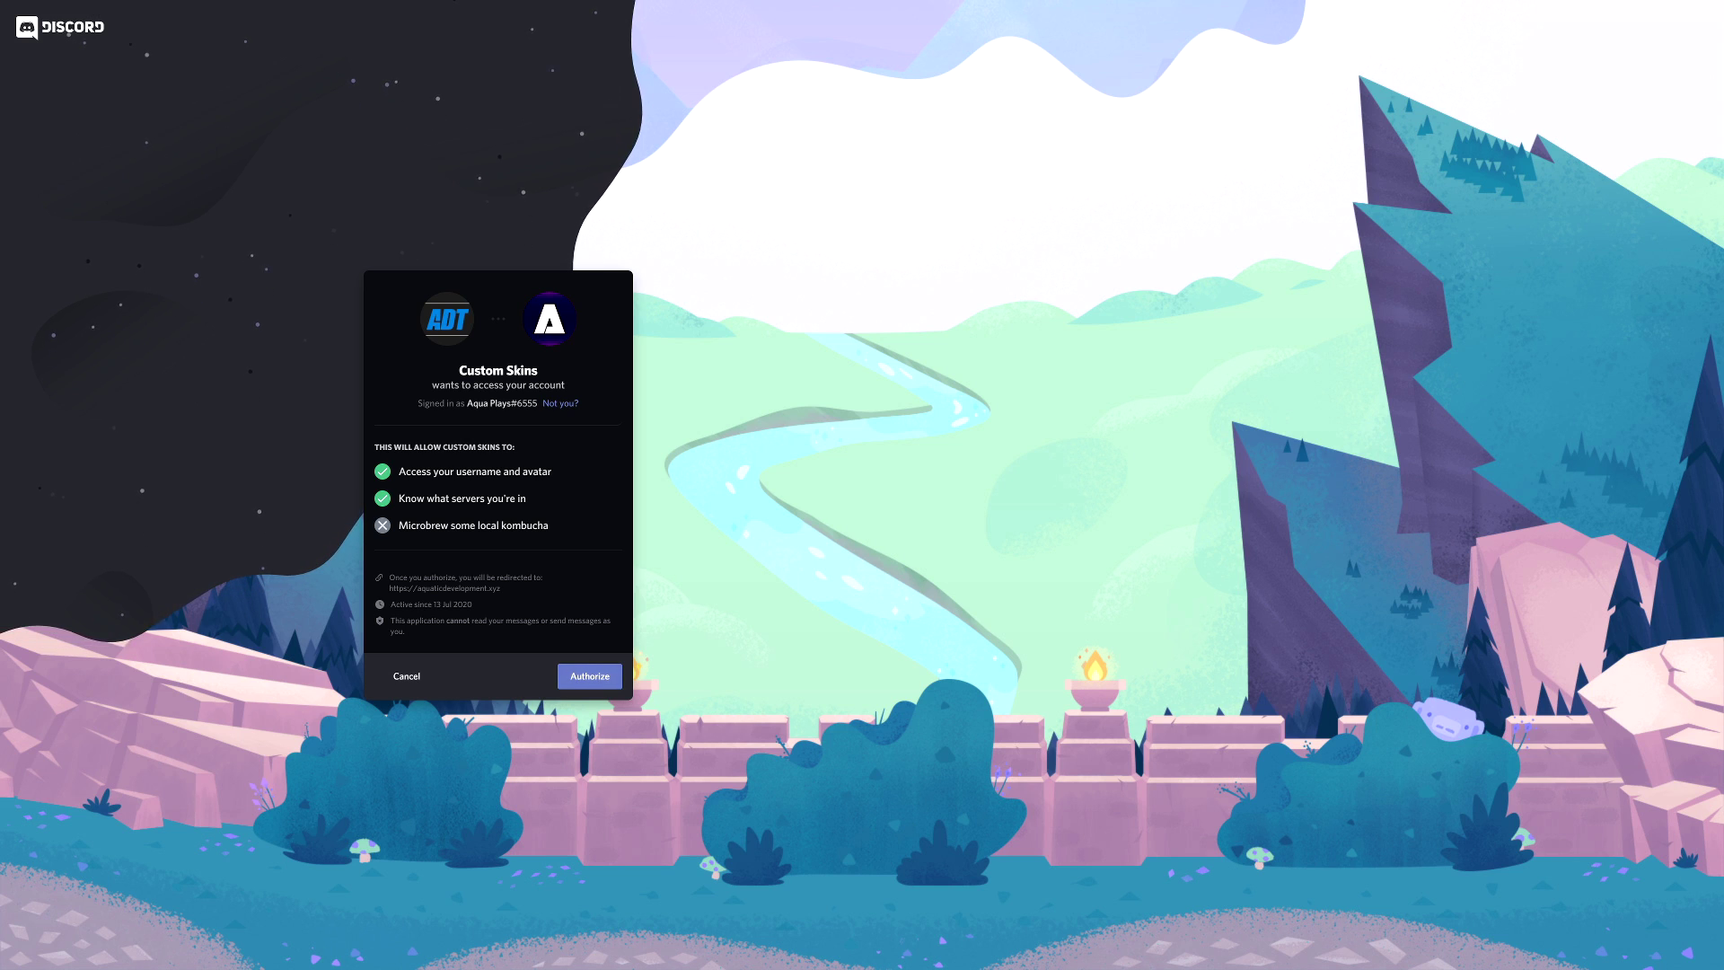
click(590, 676)
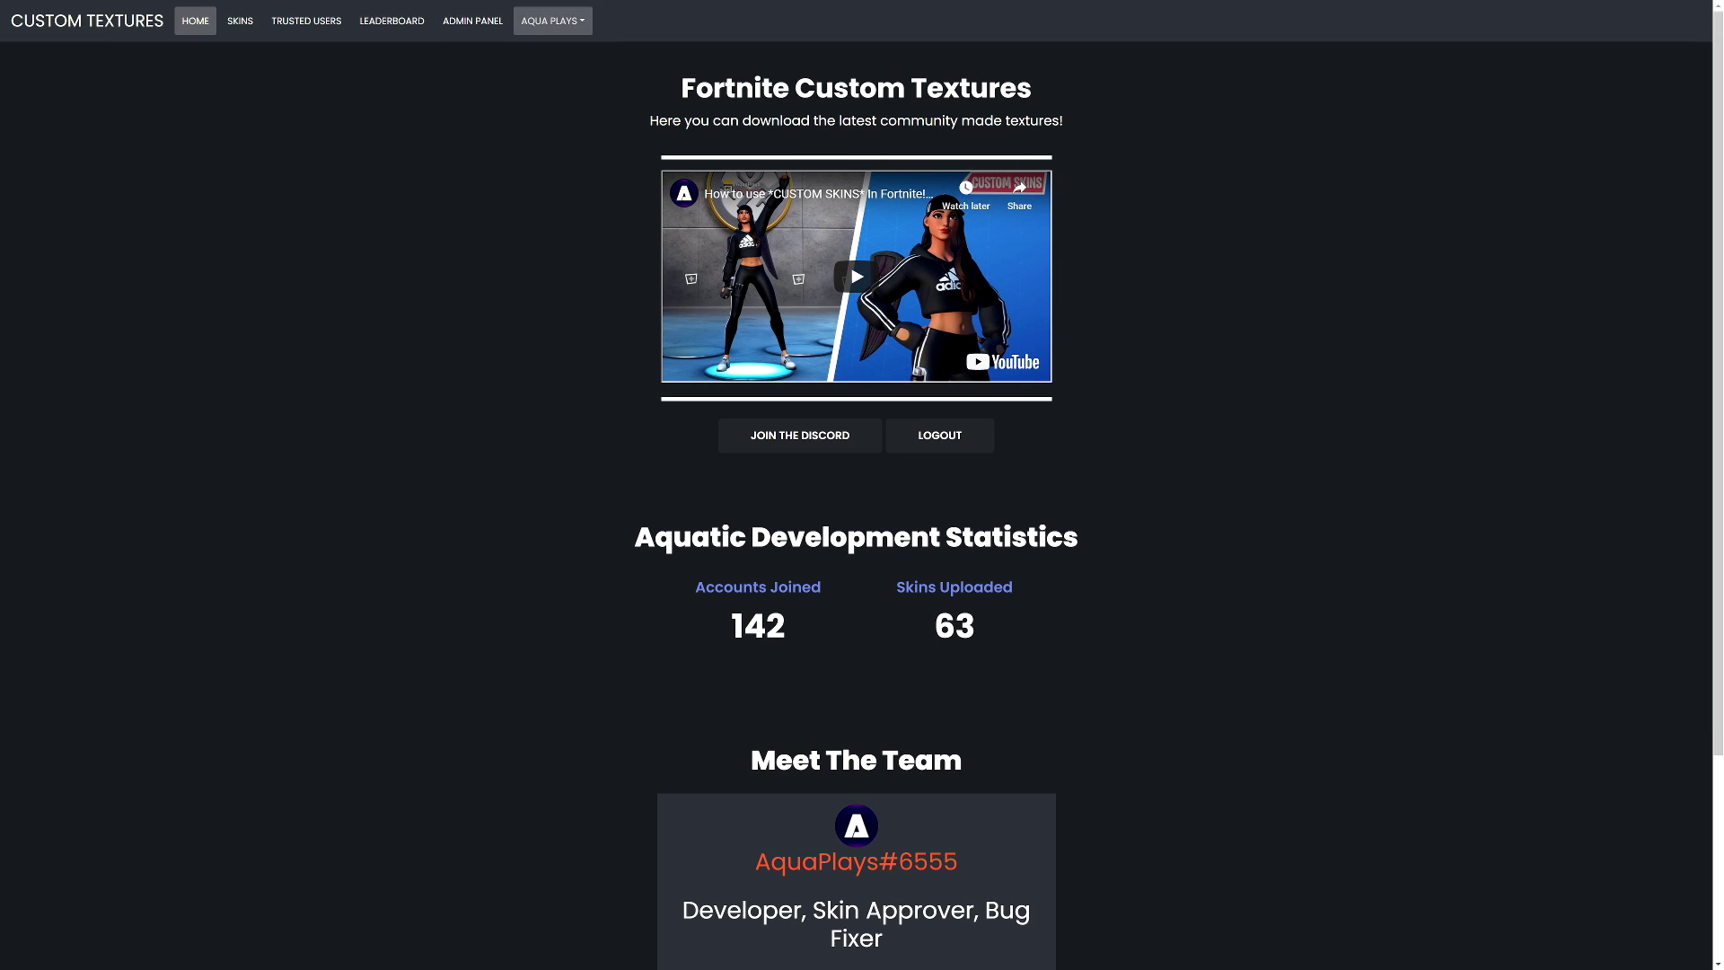
Open the custom skin upload page and go through its upload guidelines and required folder structure.
click(552, 21)
click(541, 55)
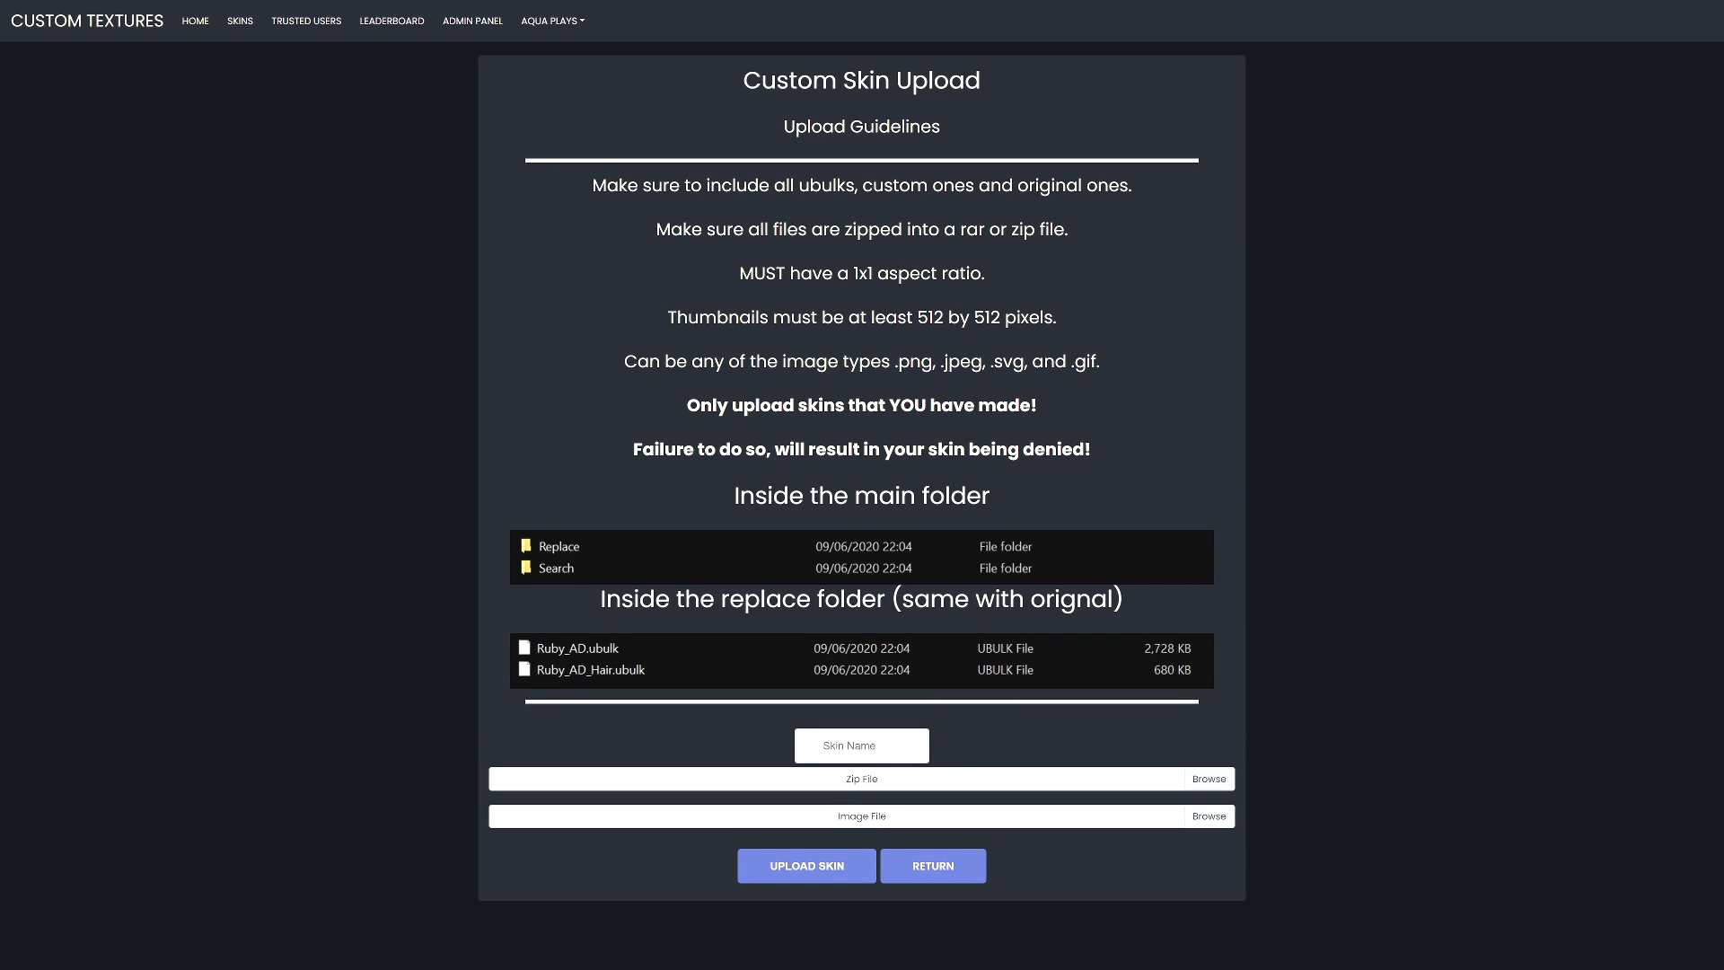
drag(591, 185, 898, 561)
click(898, 561)
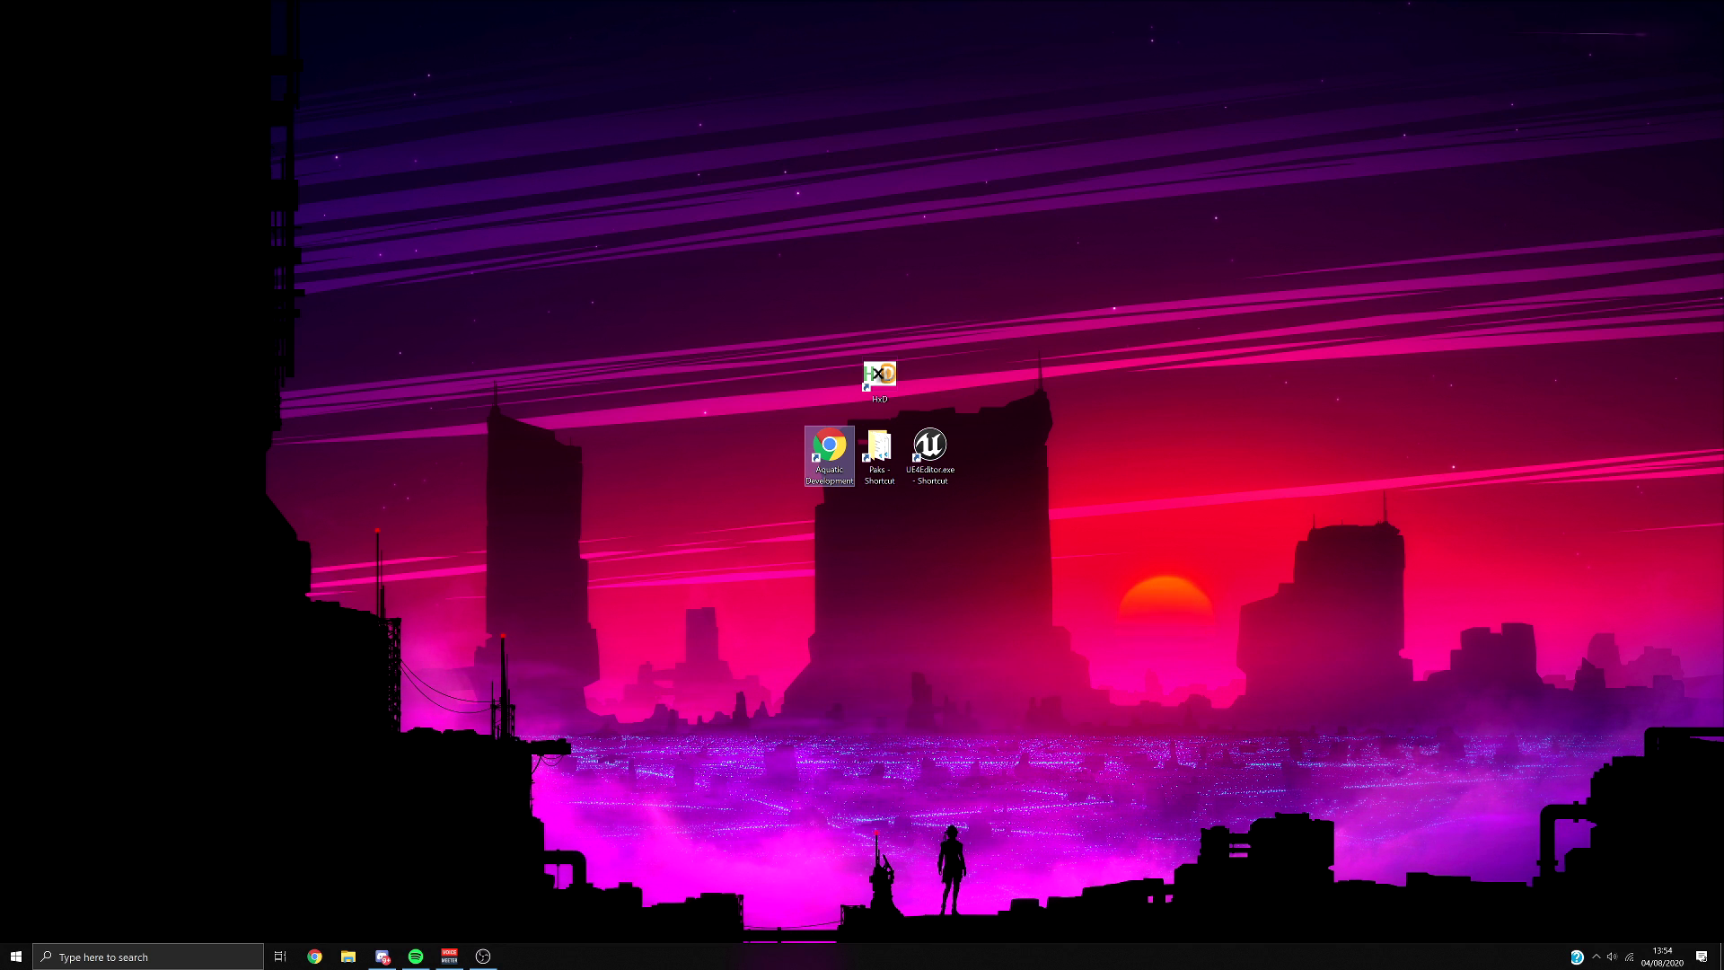
Open Fortnite's Paks folder from the desktop shortcut and run load.bat to start UE Viewer.
click(879, 456)
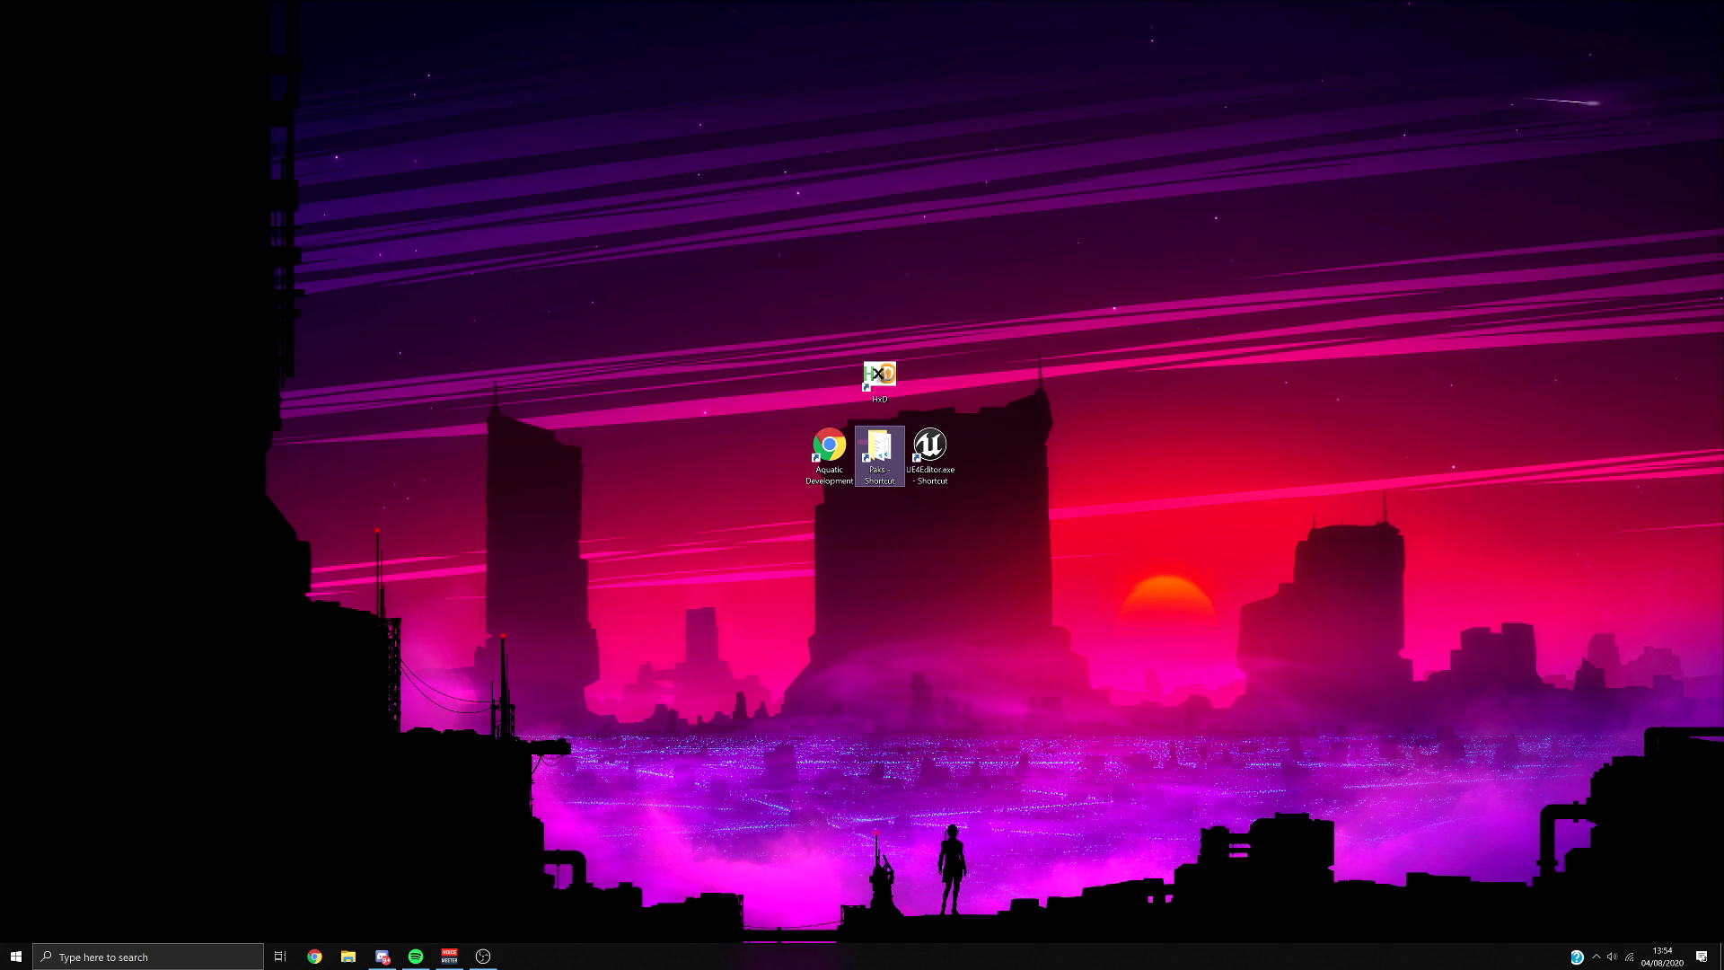
double_click(879, 456)
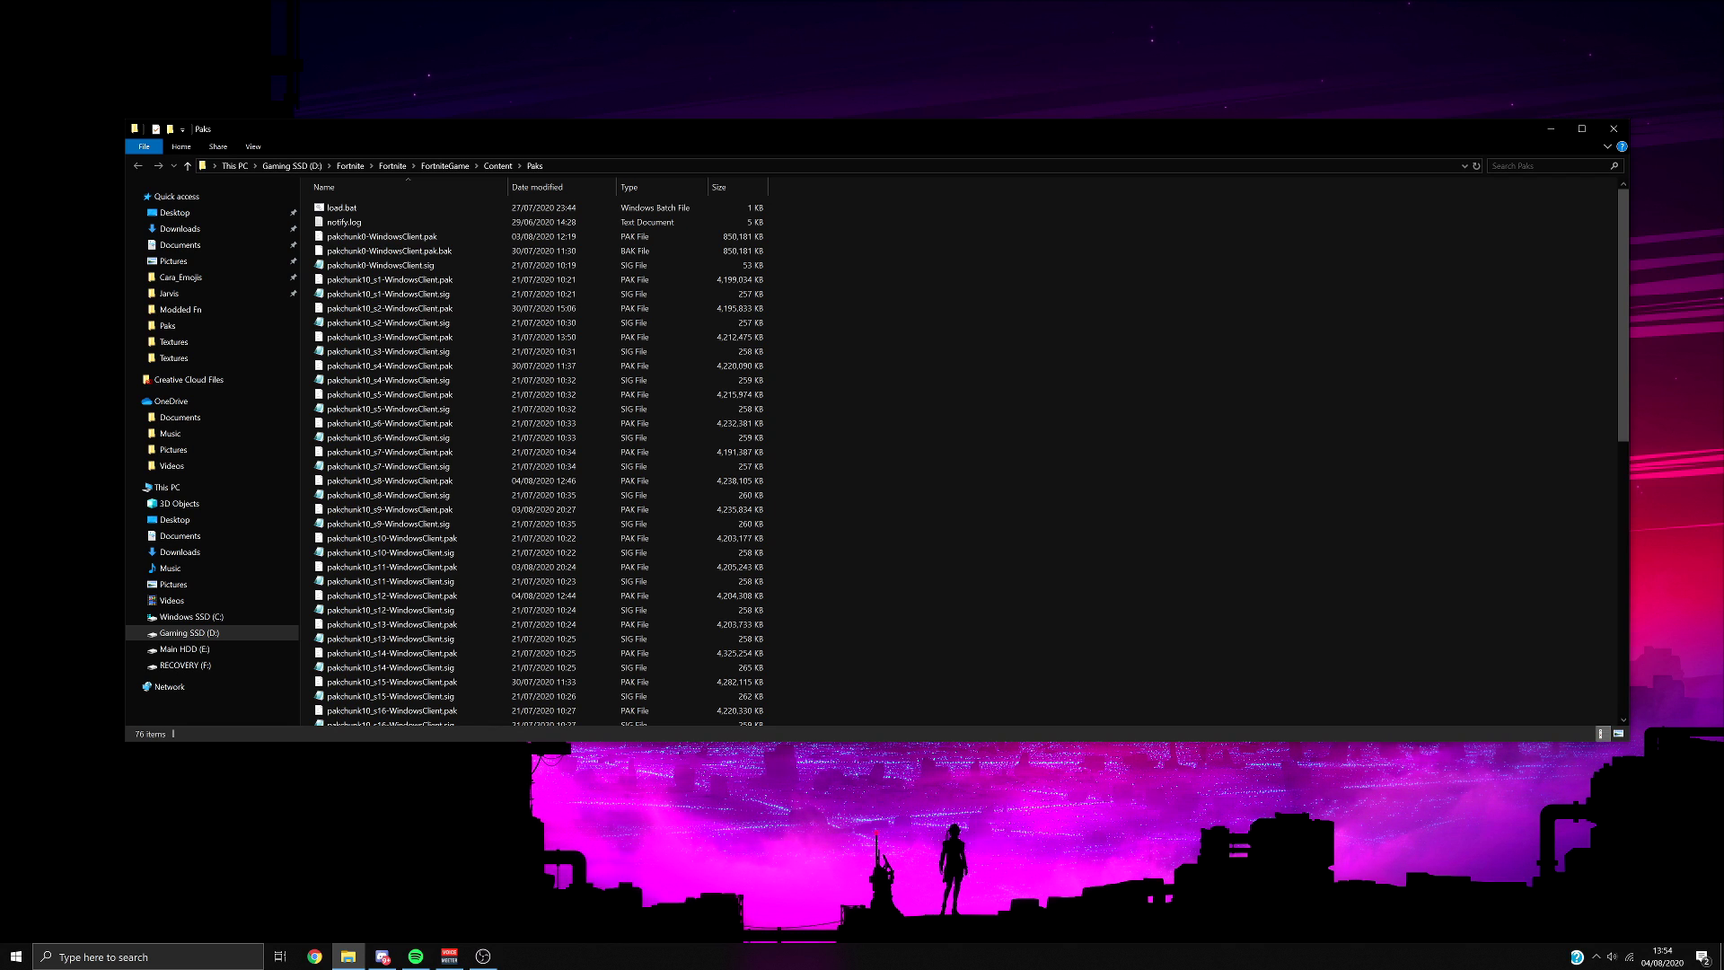
drag(559, 128, 598, 130)
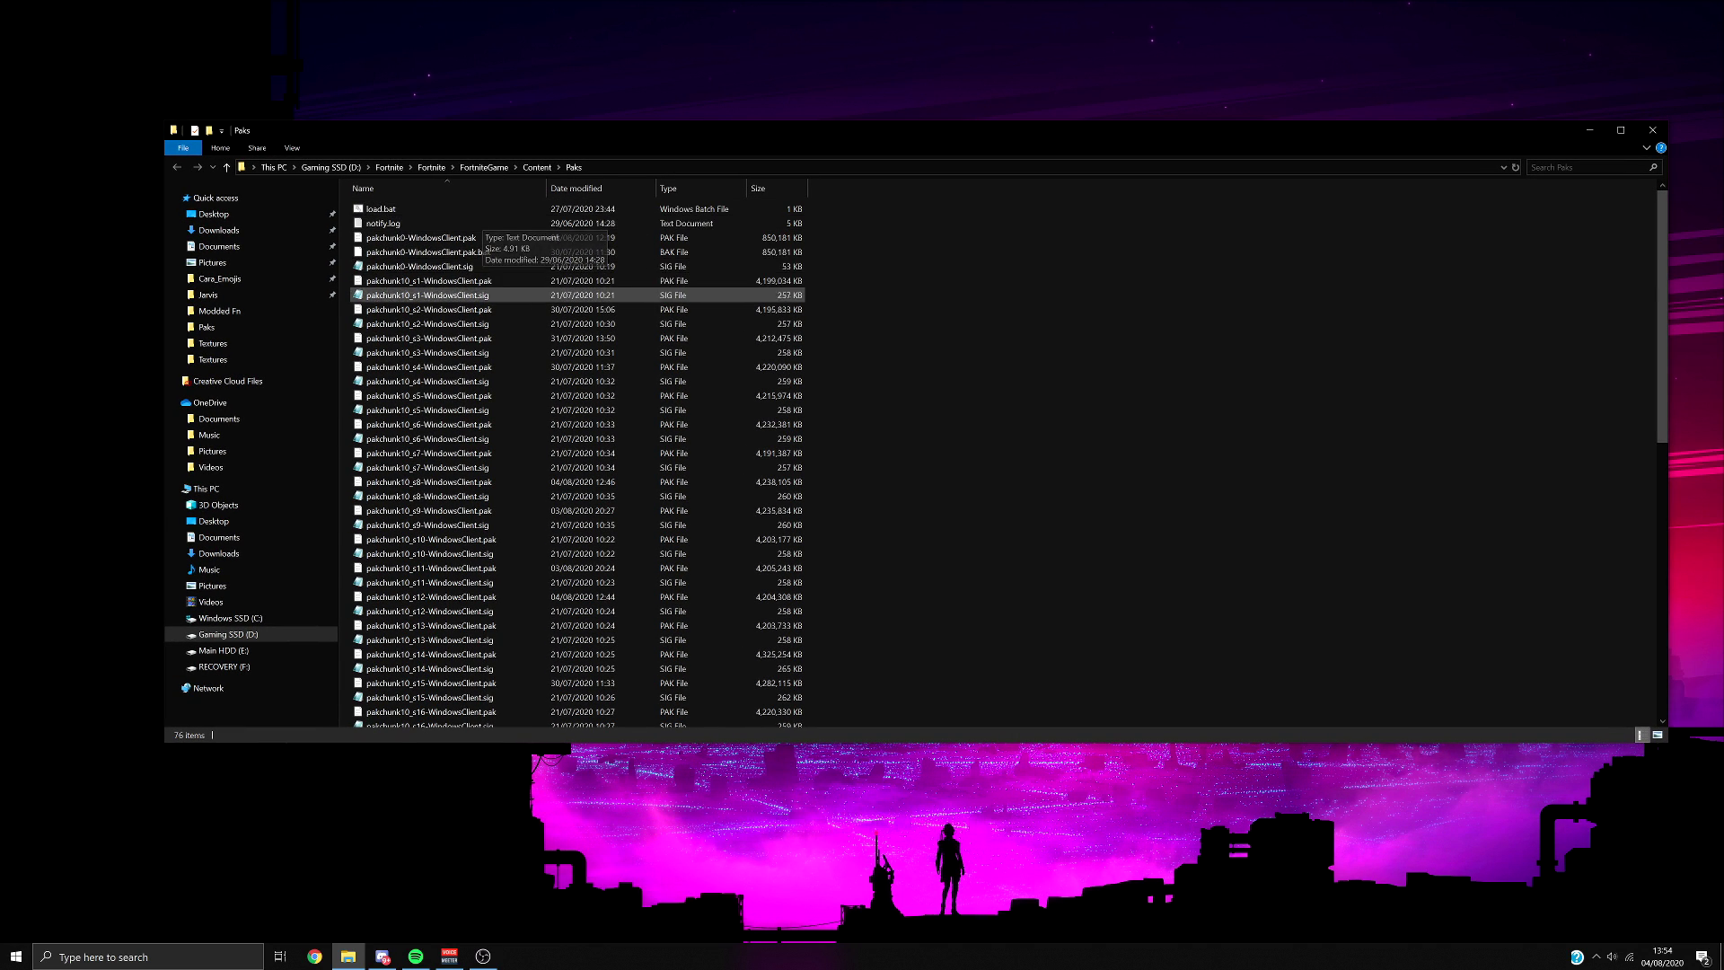
scroll(476, 498, down, 6)
scroll(471, 512, up, 6)
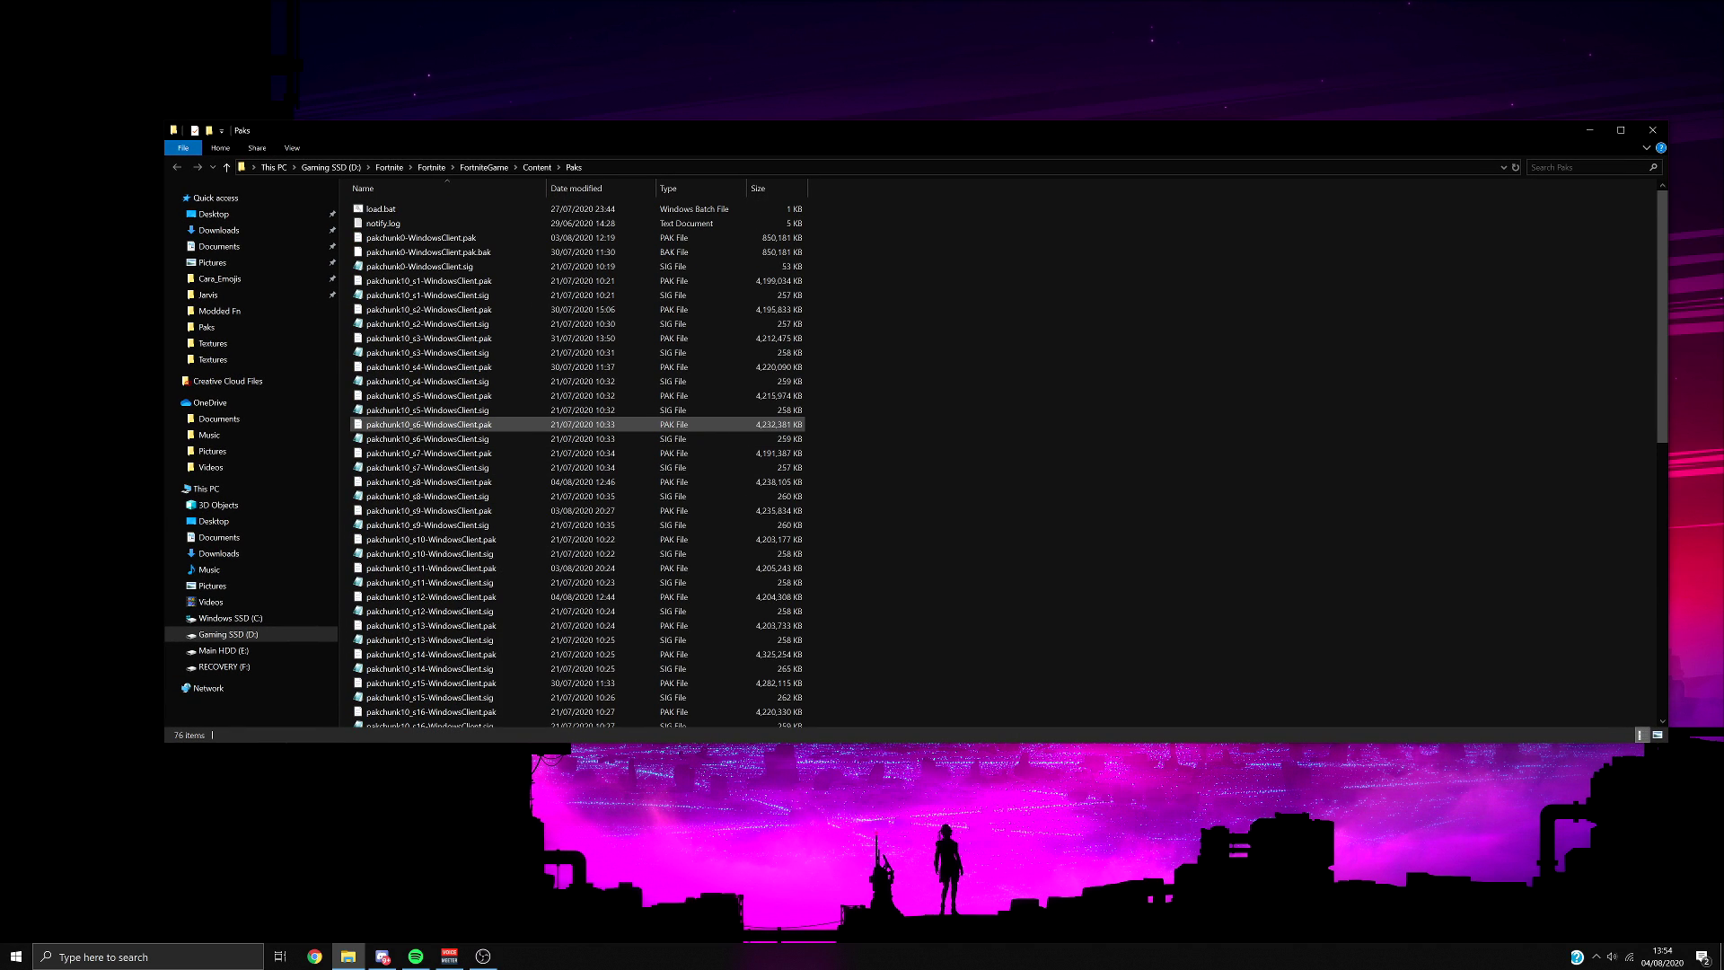
click(382, 210)
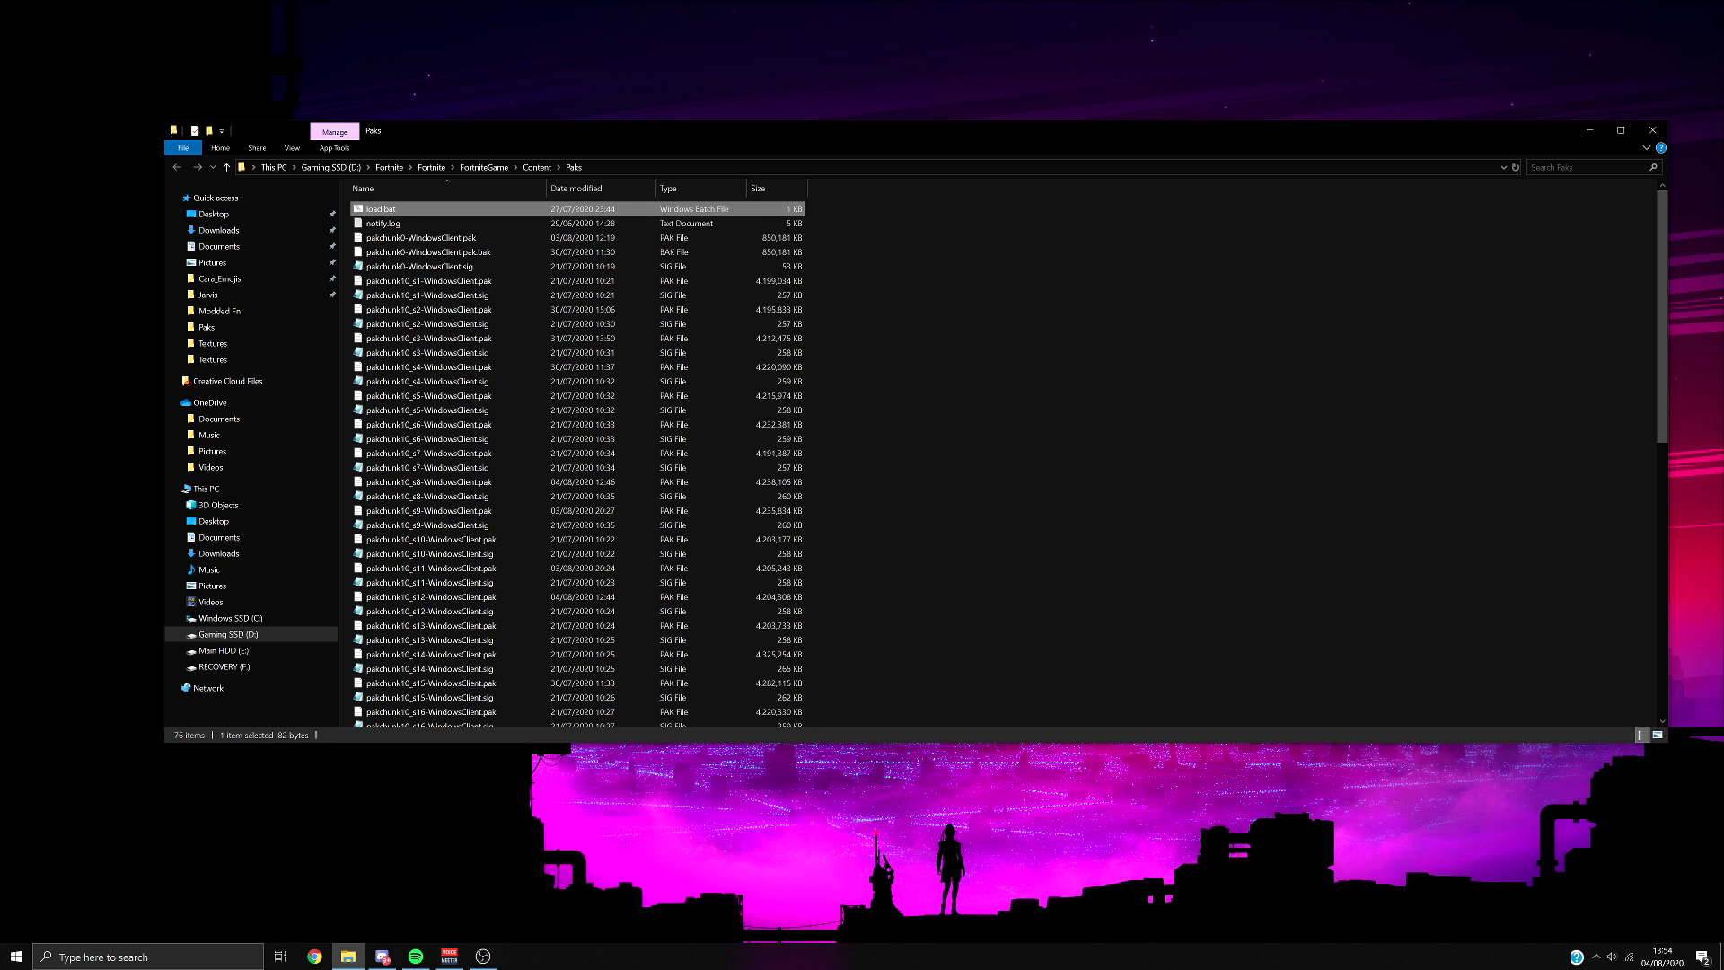
double_click(381, 209)
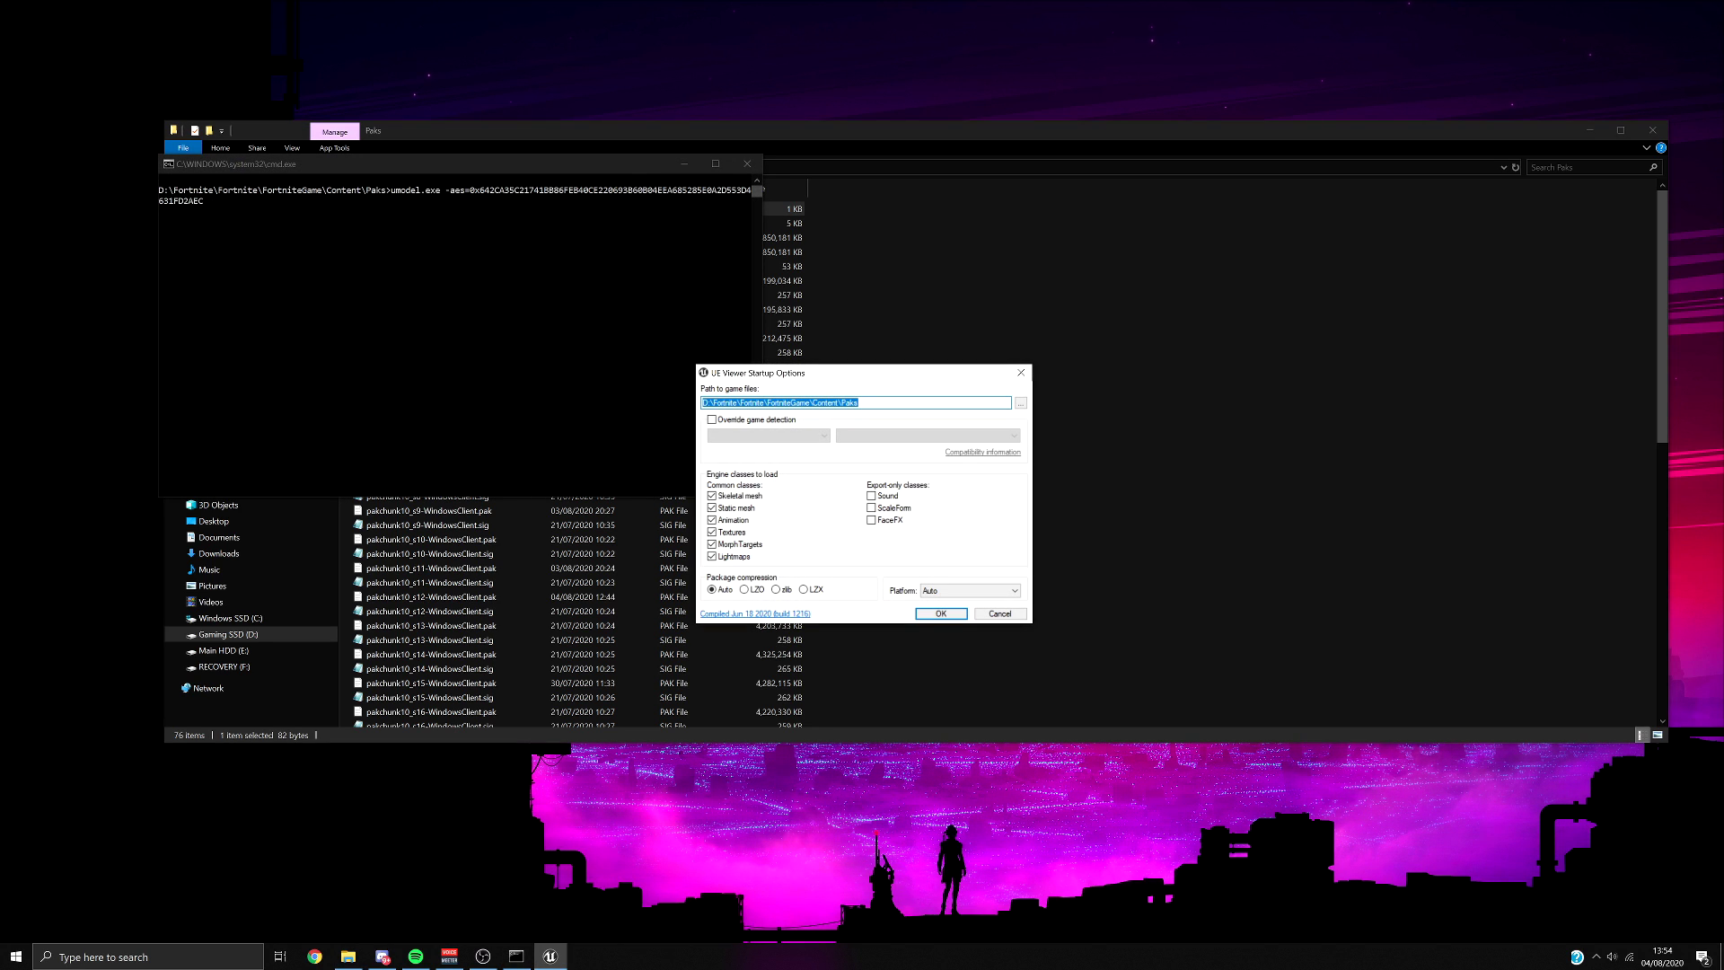
Override the game detection with Unreal engine 4, version Unreal engine 4.26, and load the game files.
click(712, 419)
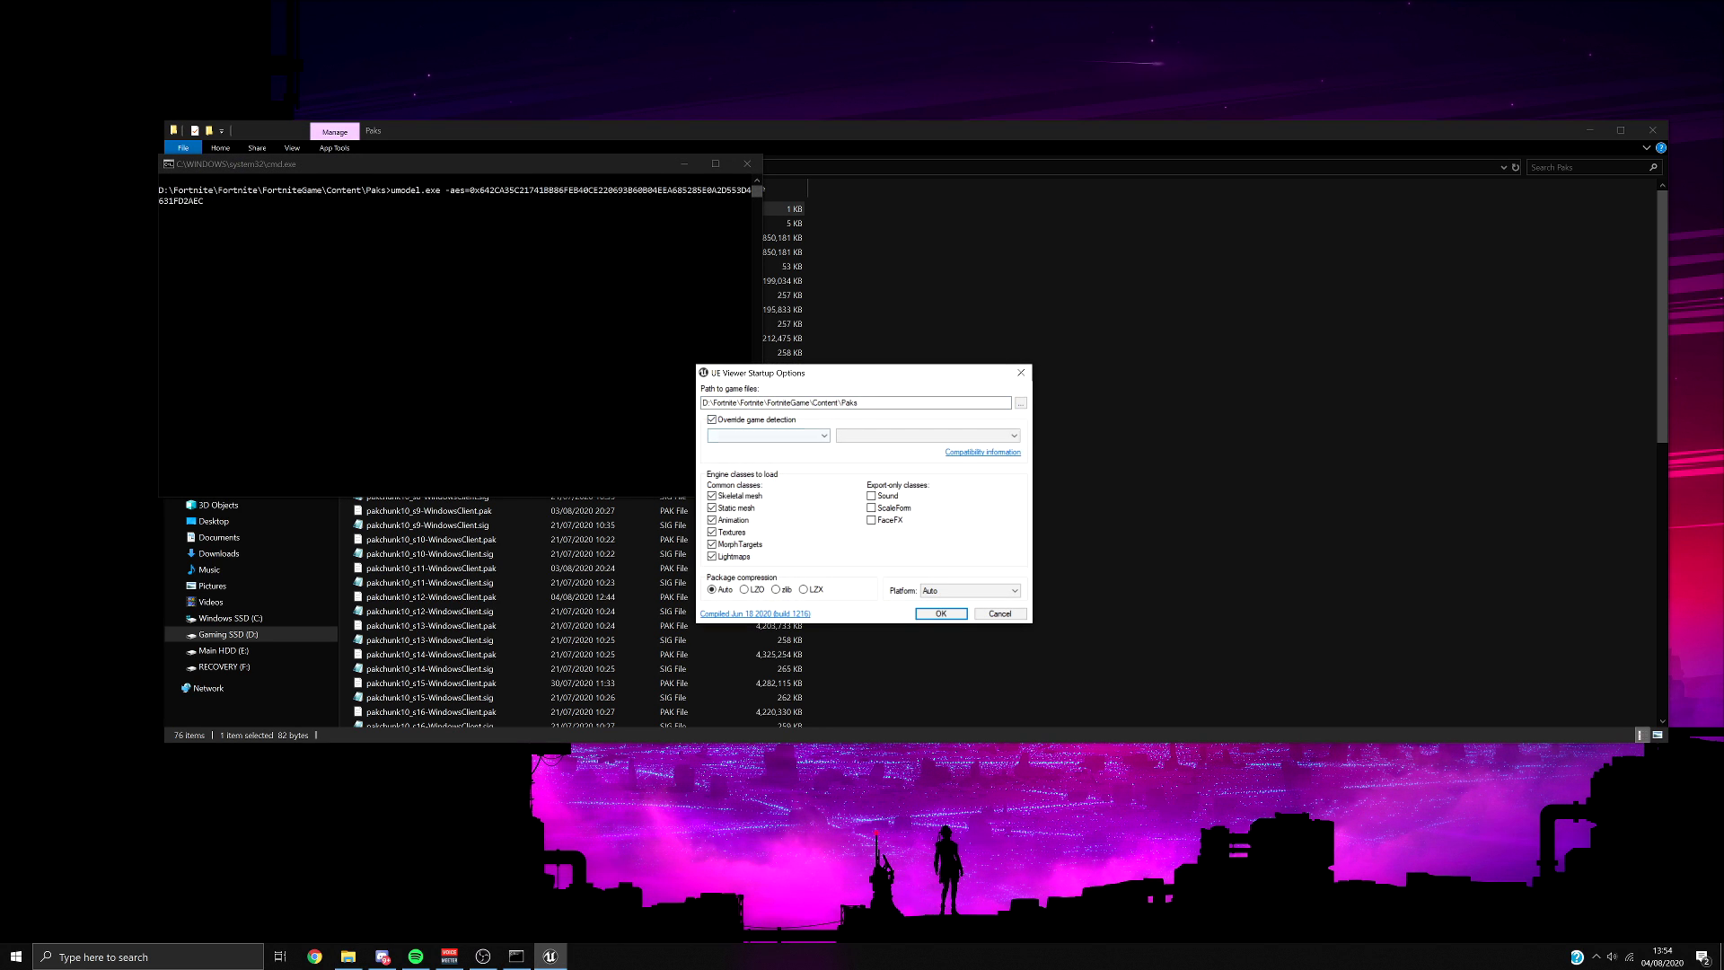
click(769, 435)
click(763, 483)
click(897, 435)
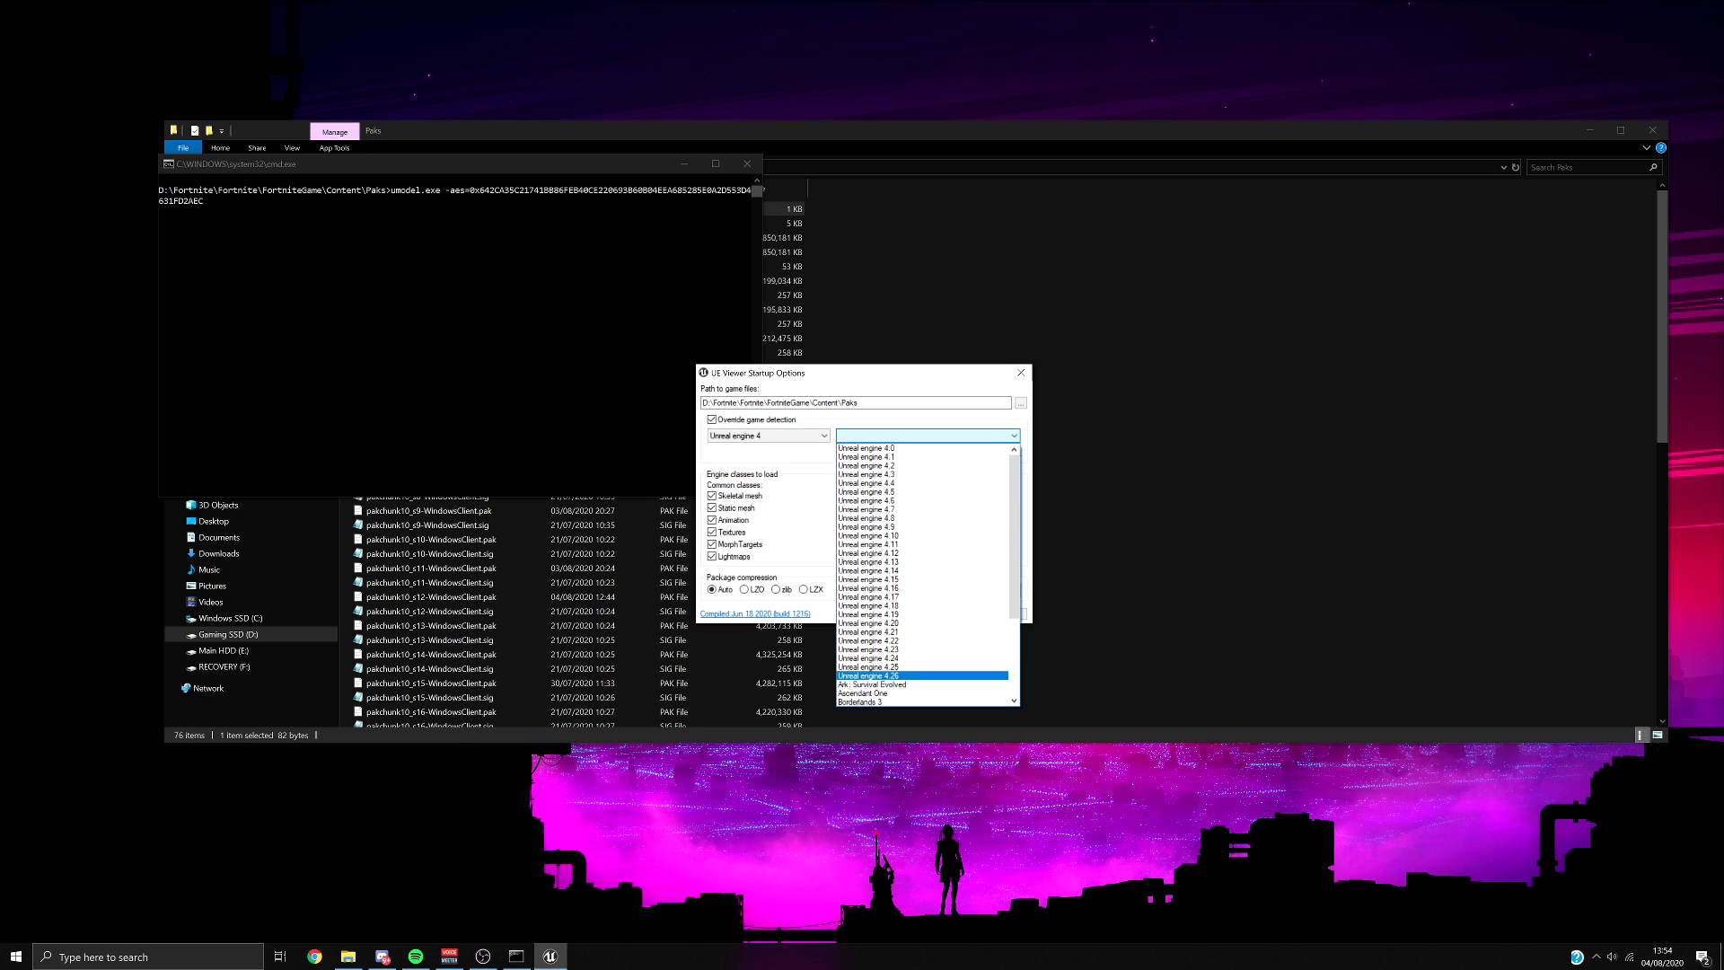
key(Return)
key(Return)
Enlarge the package chooser and expand its folder tree through Game, Characters, Player, Male, Medium and Bodies.
drag(591, 173, 977, 261)
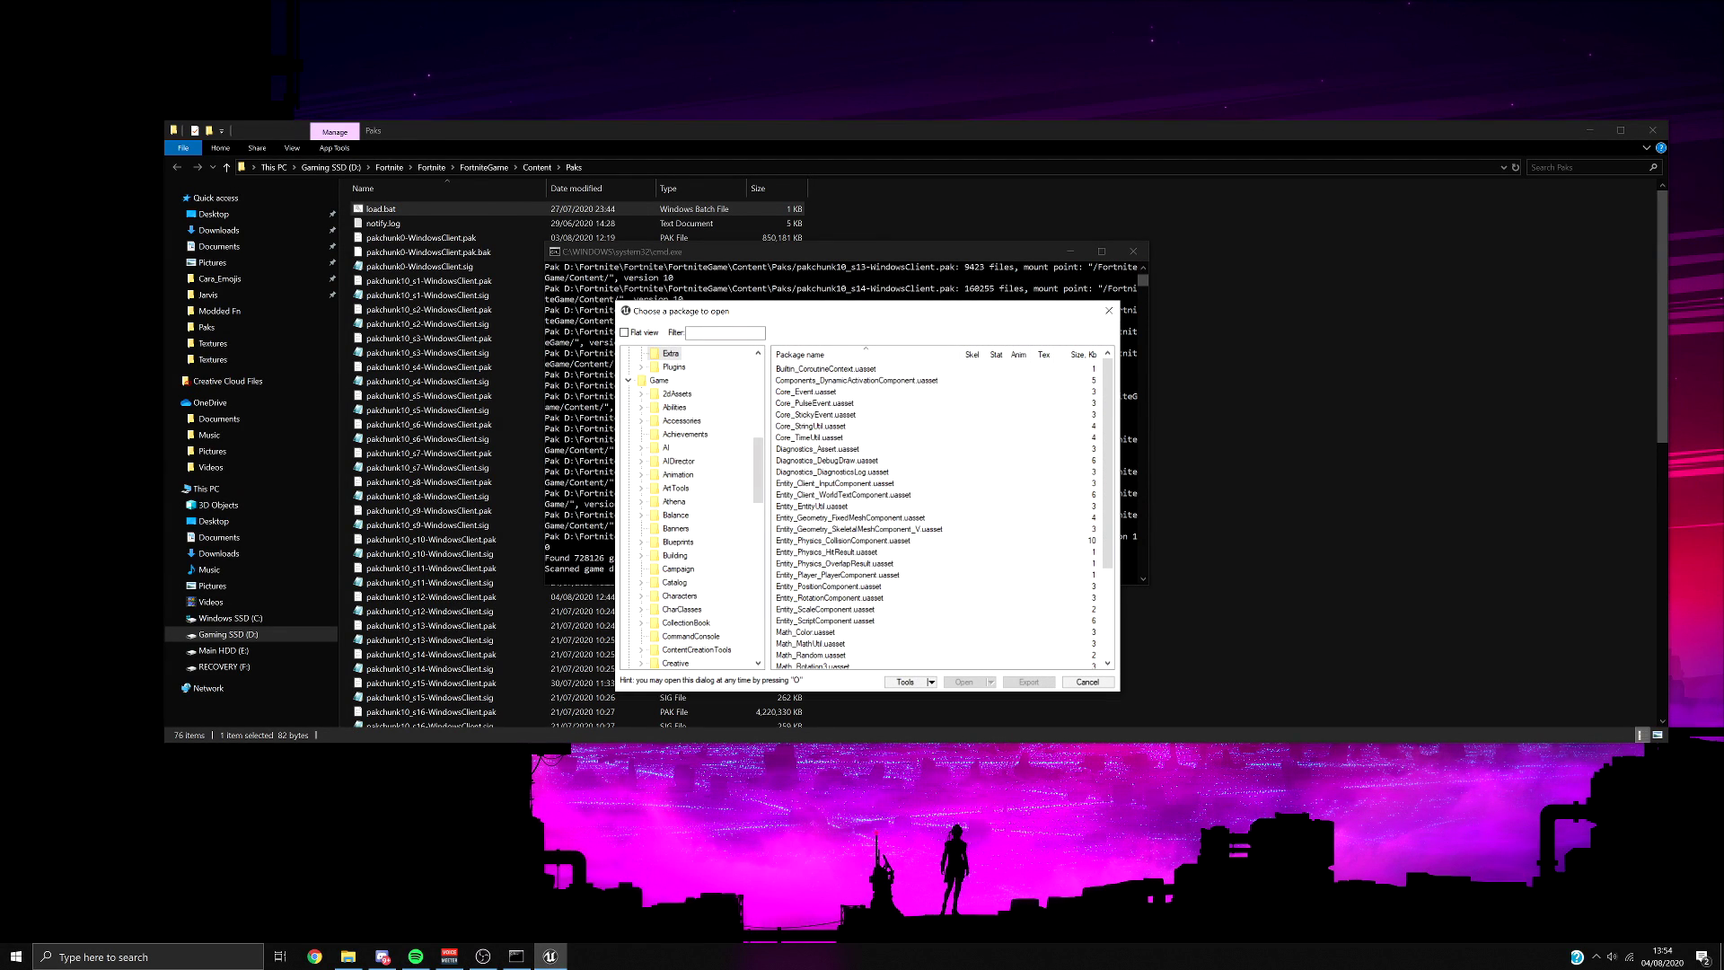
drag(616, 503, 199, 503)
drag(461, 311, 869, 214)
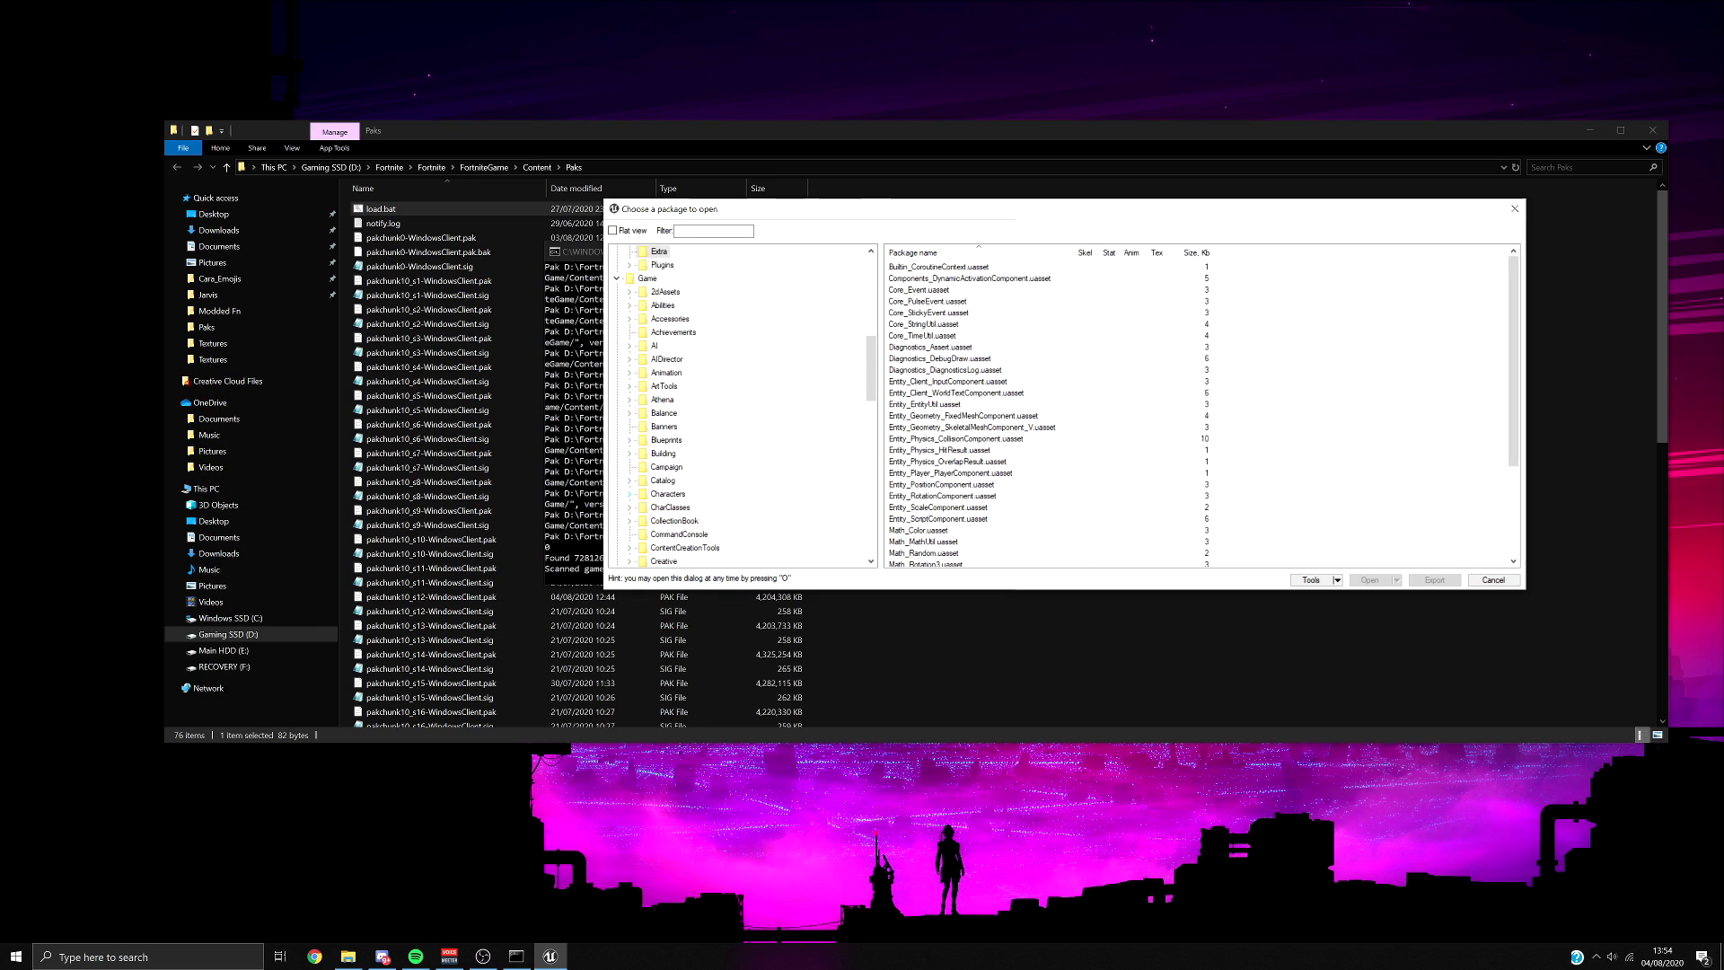
click(629, 492)
click(643, 519)
click(655, 547)
click(668, 520)
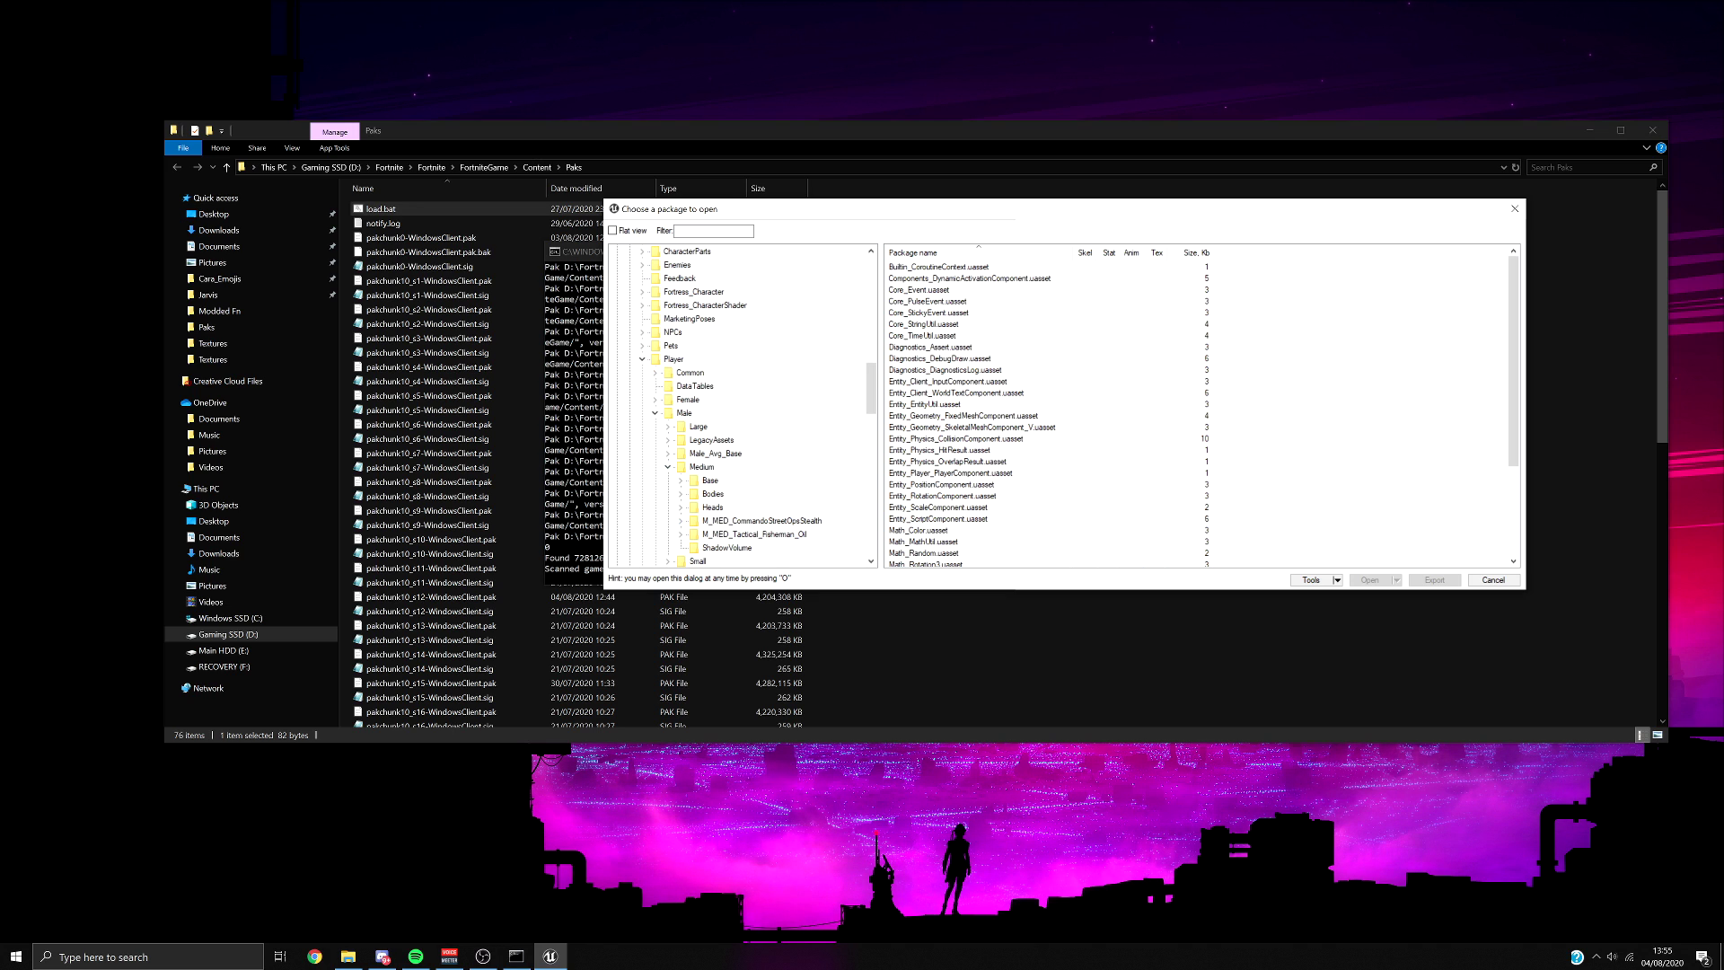
click(680, 494)
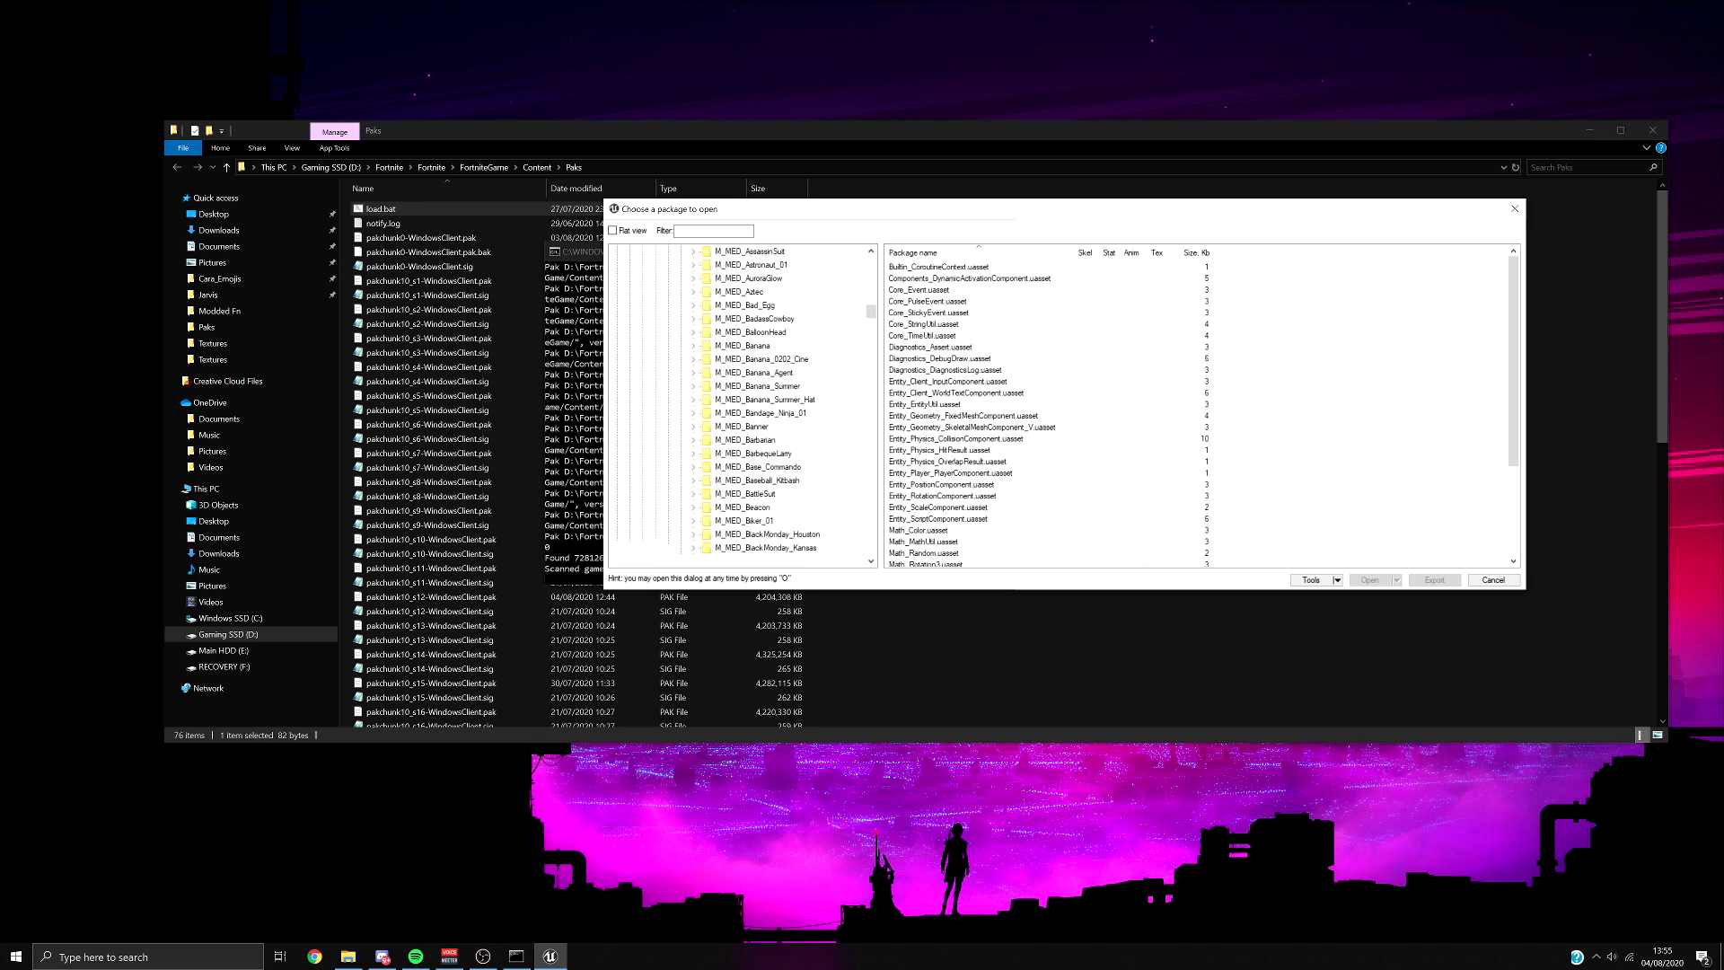
Enlarge and reposition the package chooser, find M_MED_Carbide_01 among the male Bodies and show its Textures packages.
drag(604, 449, 310, 449)
drag(557, 208, 711, 197)
scroll(647, 395, up, 15)
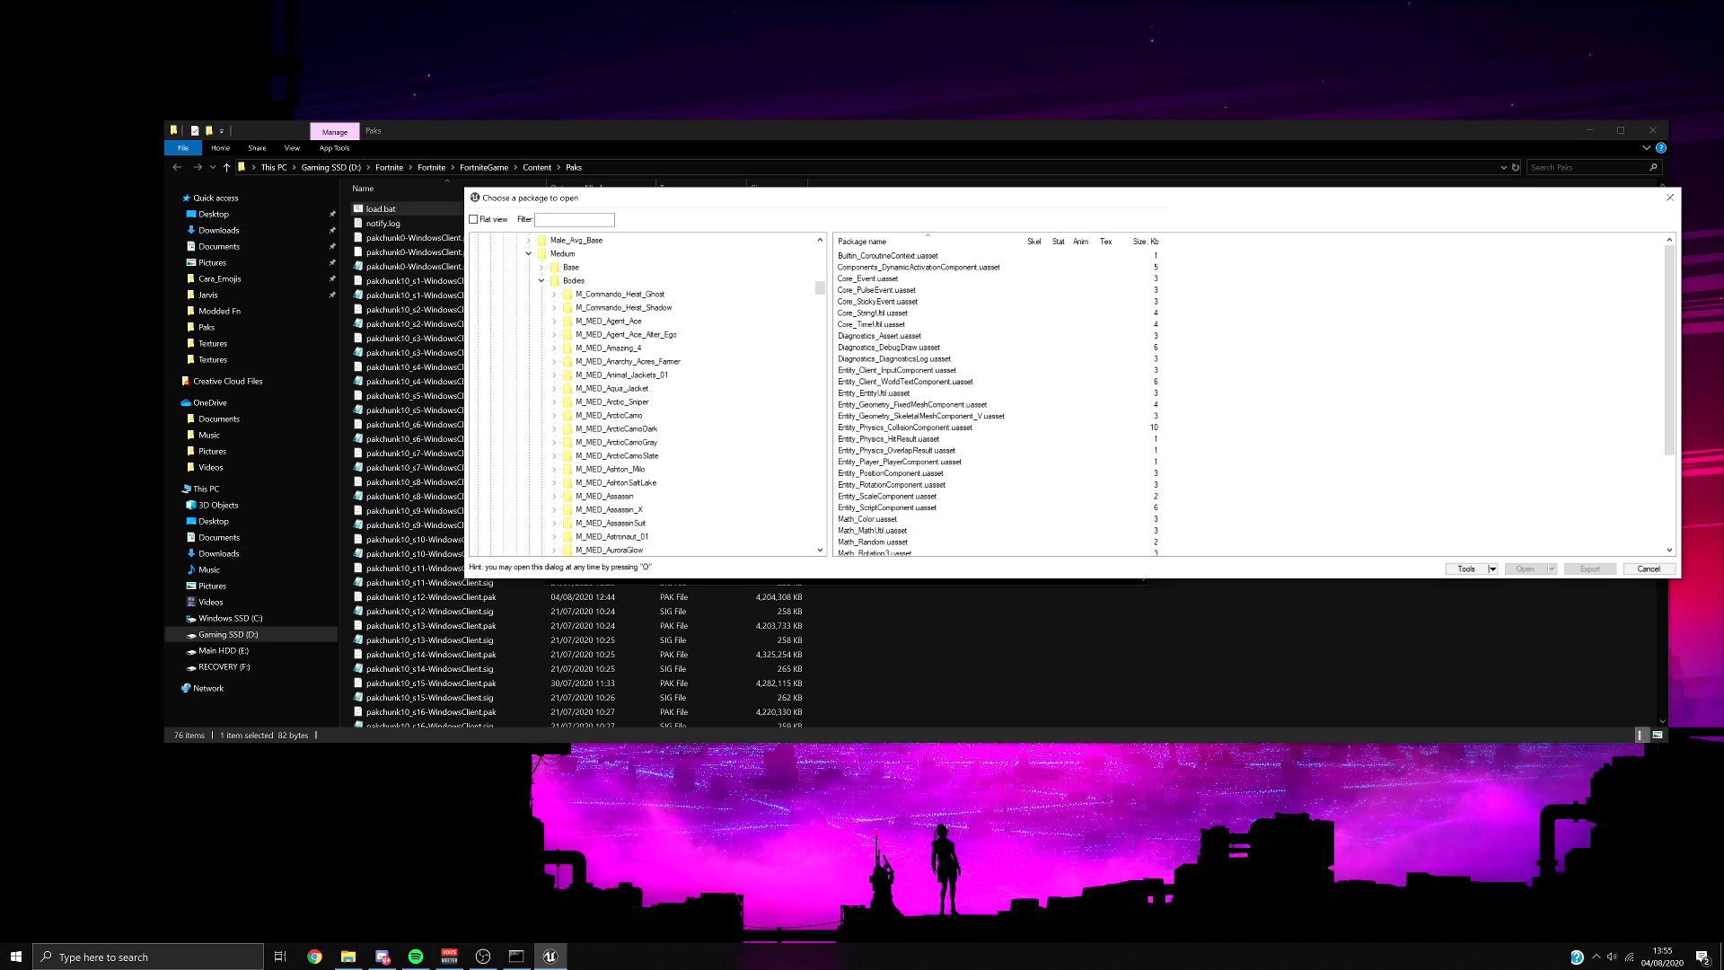
scroll(646, 395, down, 5)
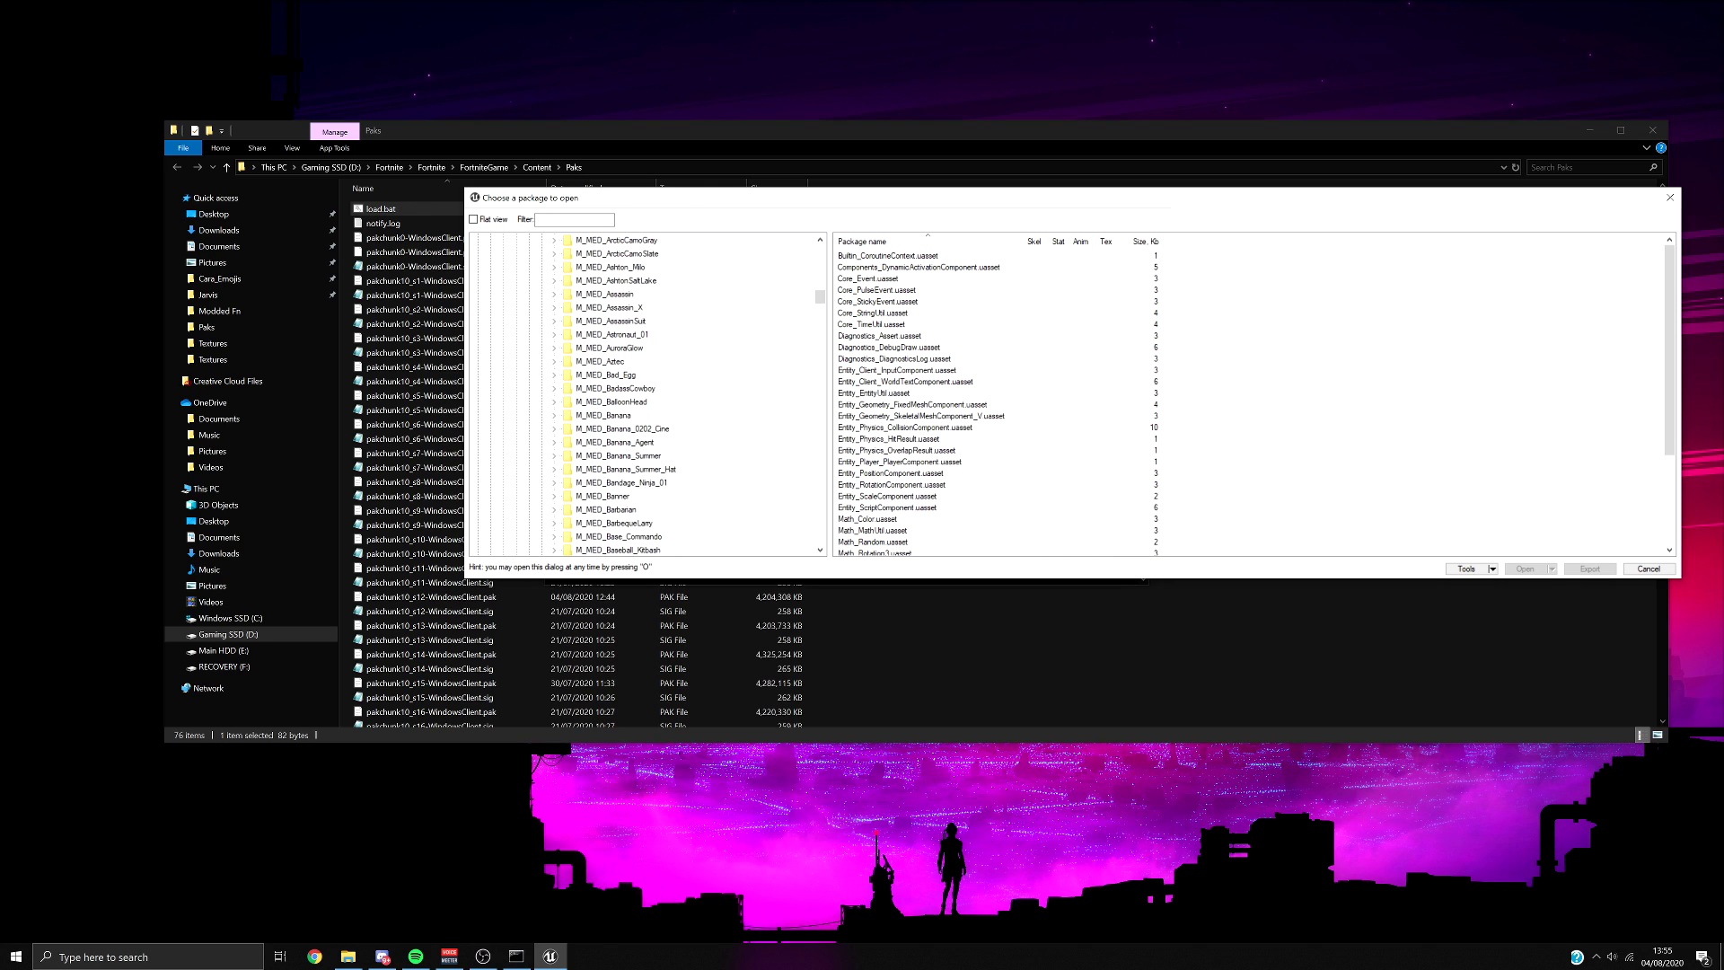
scroll(647, 395, down, 10)
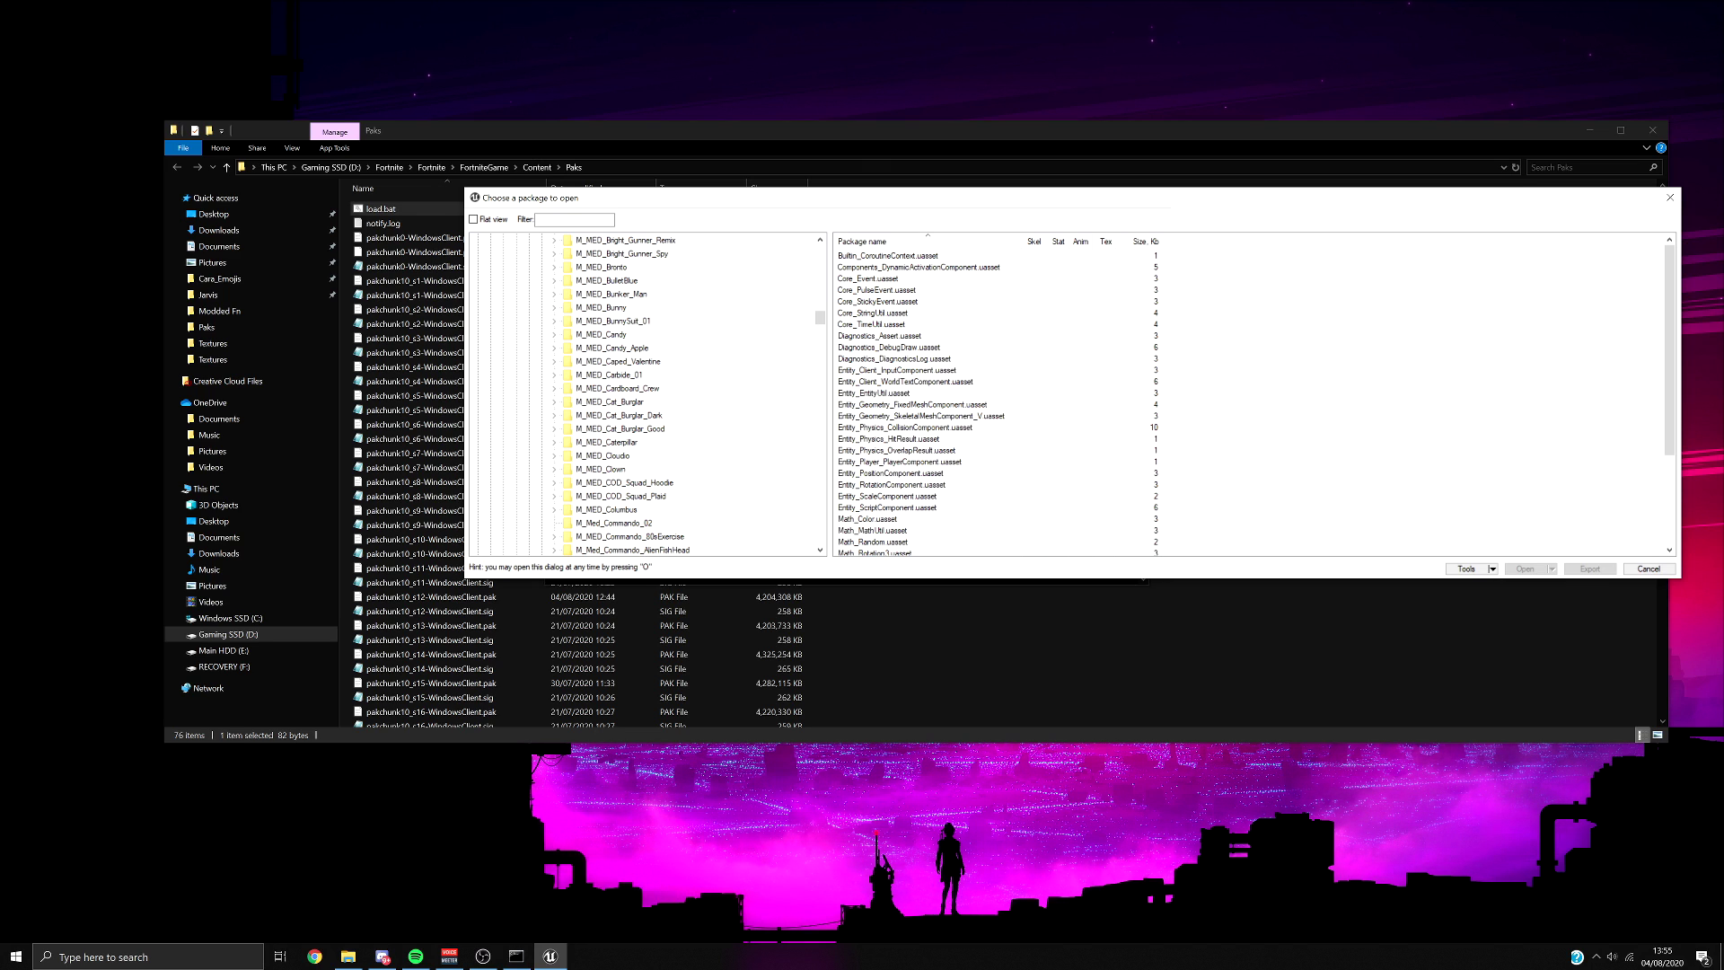
click(554, 375)
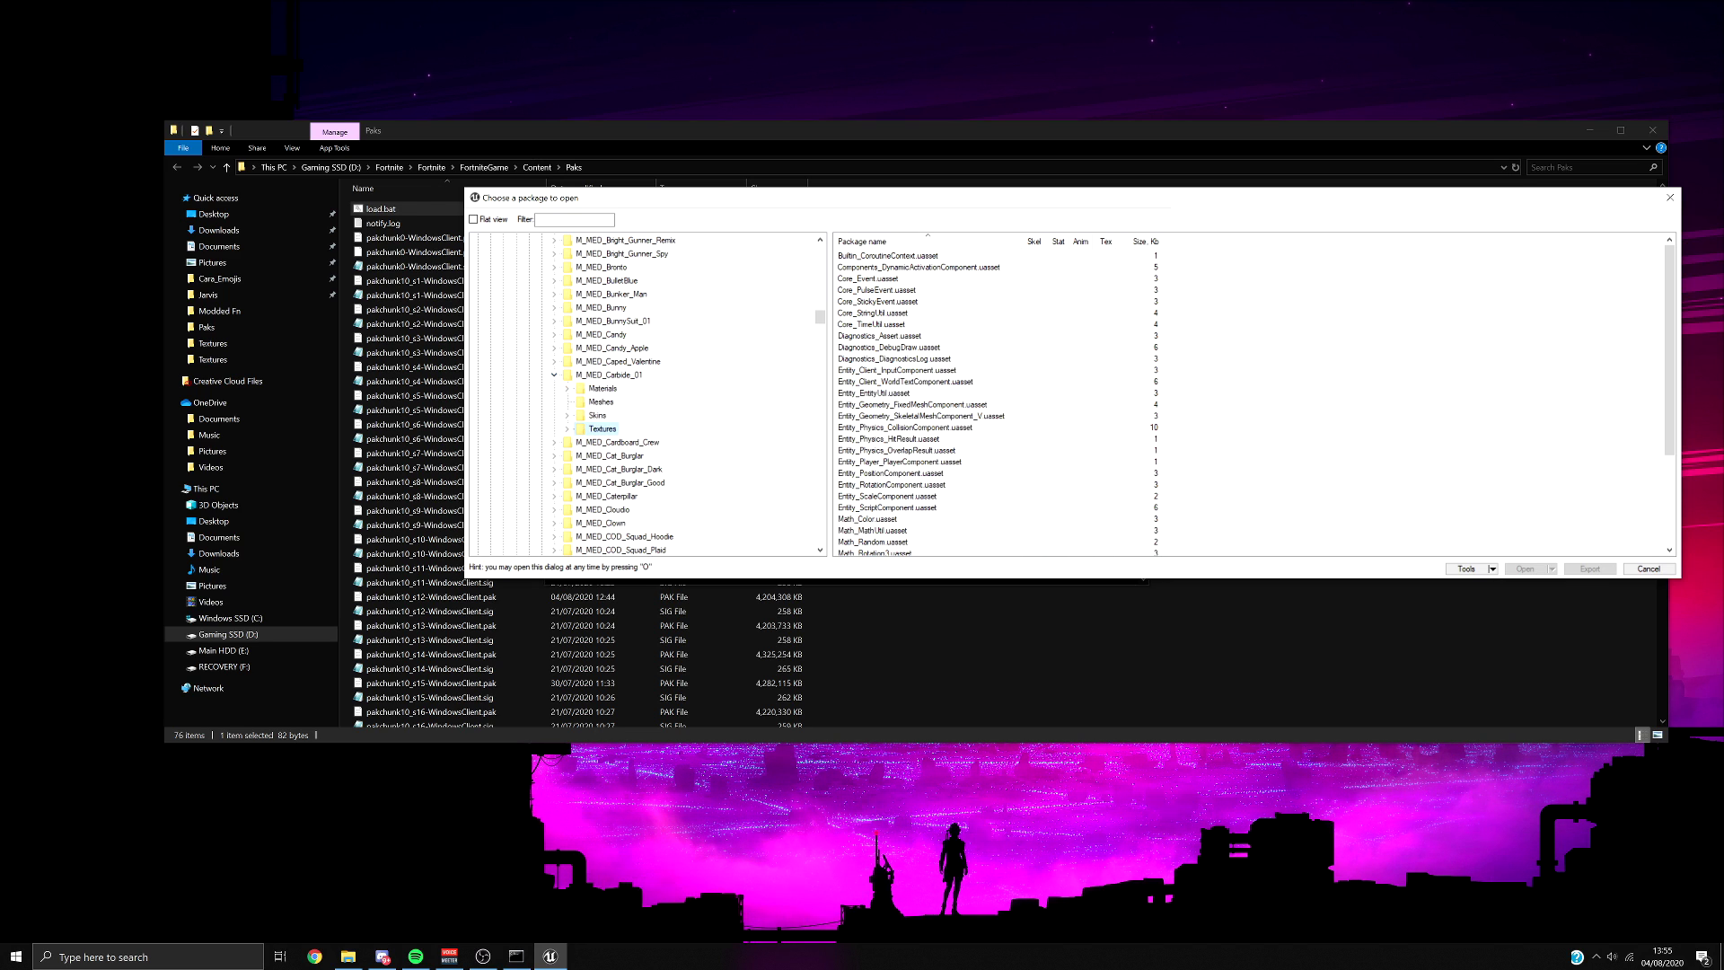
click(602, 429)
drag(986, 441, 987, 250)
click(974, 290)
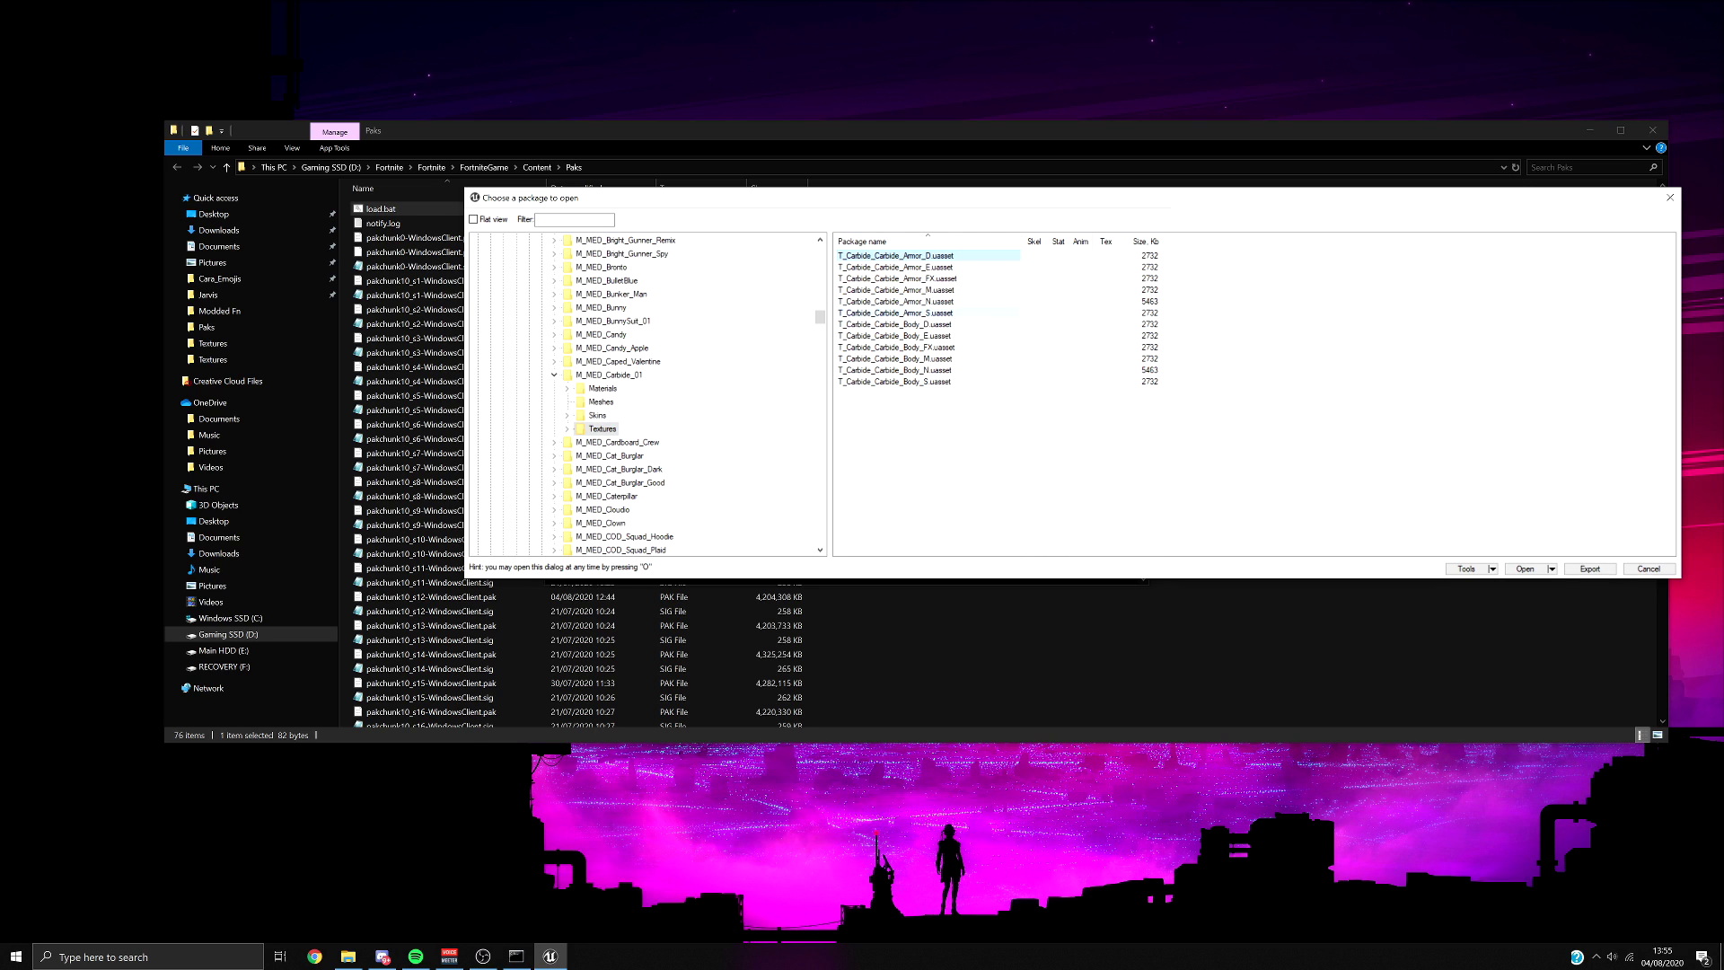
drag(932, 397, 932, 331)
click(968, 336)
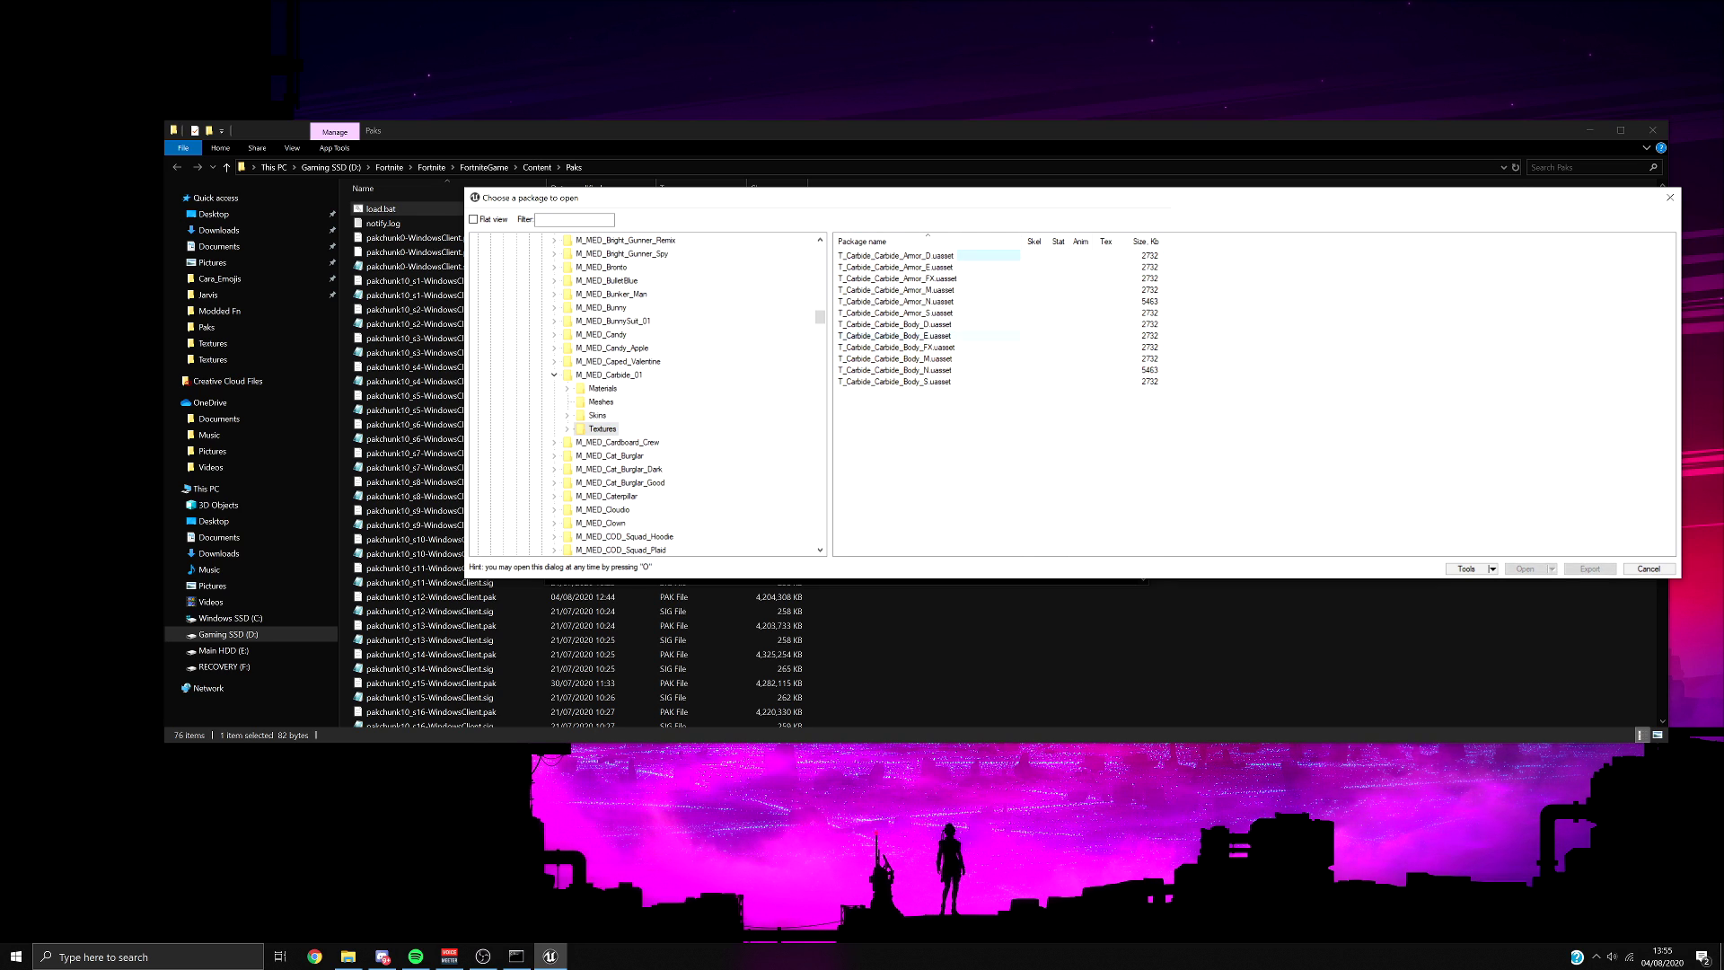
Select the T_Carbide_Carbide_Body_D, Body_E and Body_FX packages and export them as TGA textures to the preset folder.
click(931, 324)
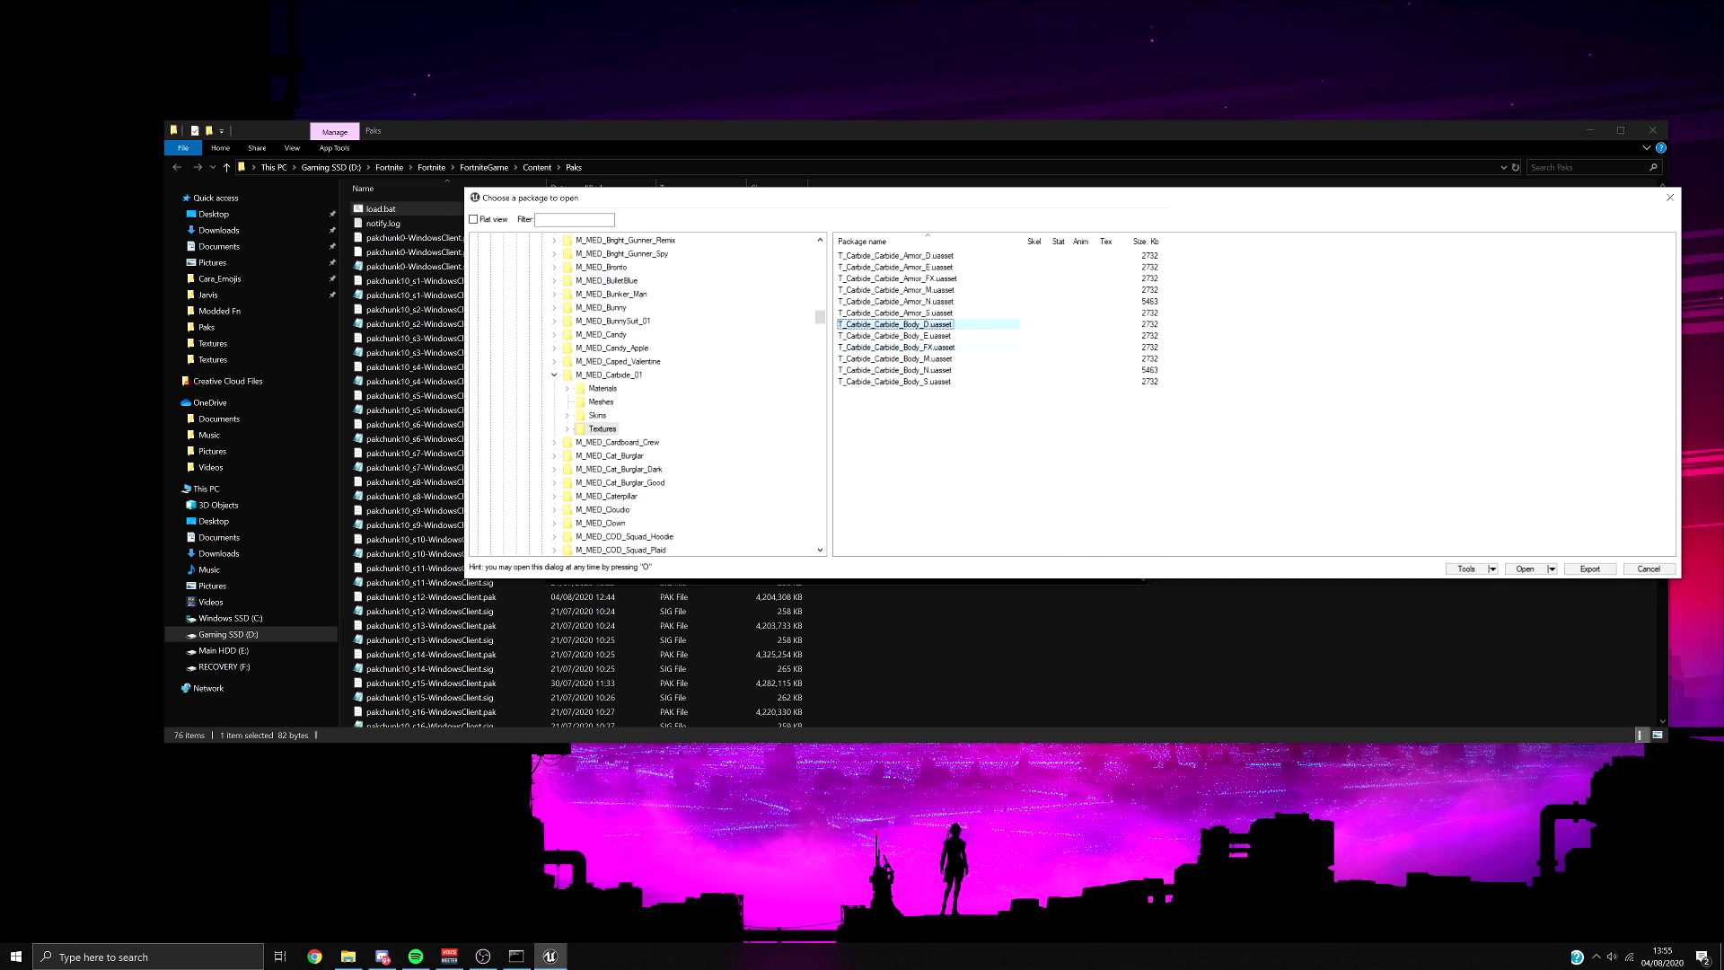
ctrl+click(932, 347)
ctrl+click(932, 335)
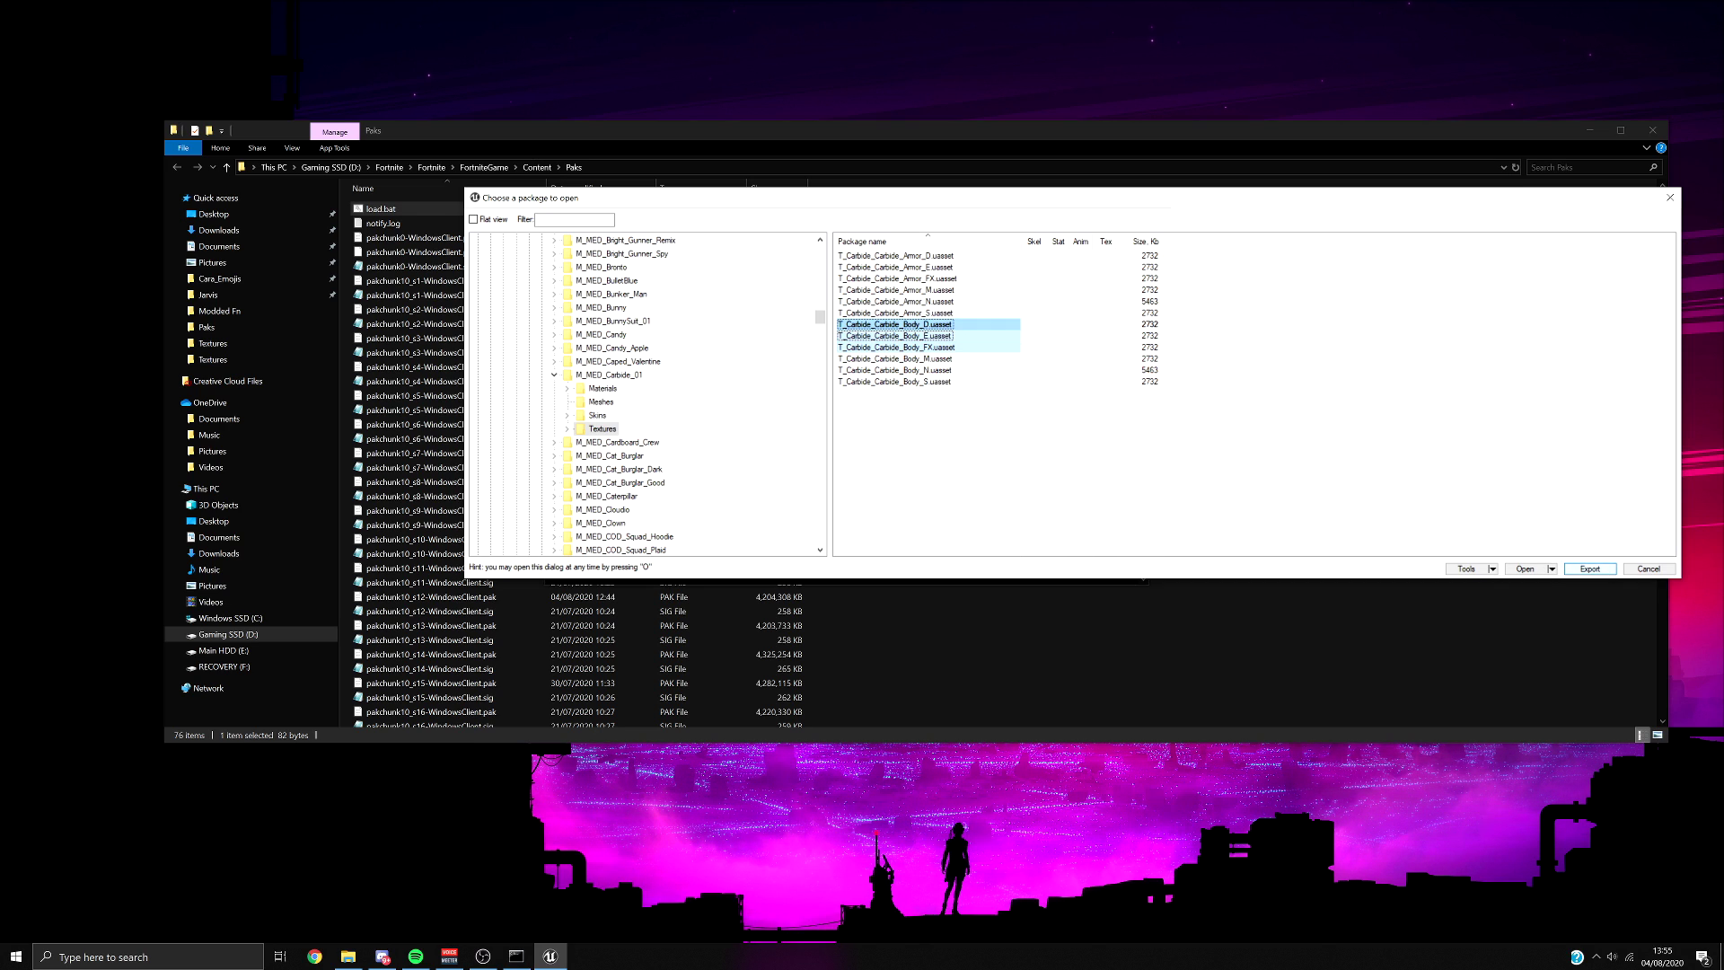
click(1588, 568)
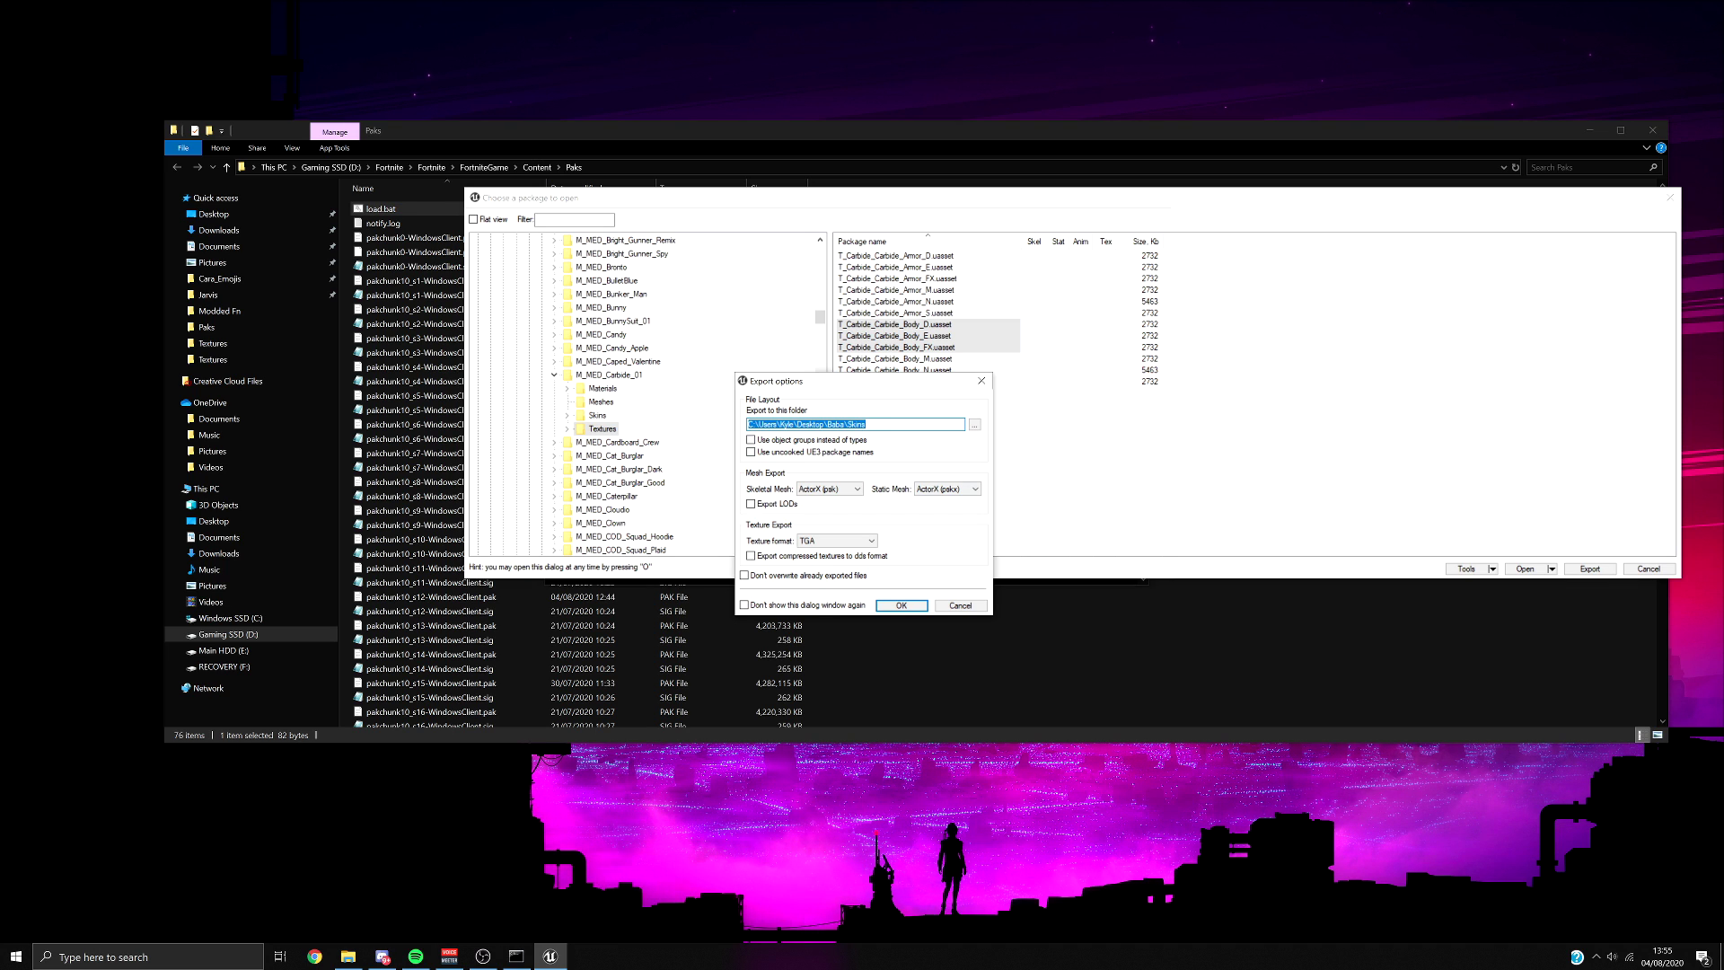
key(Return)
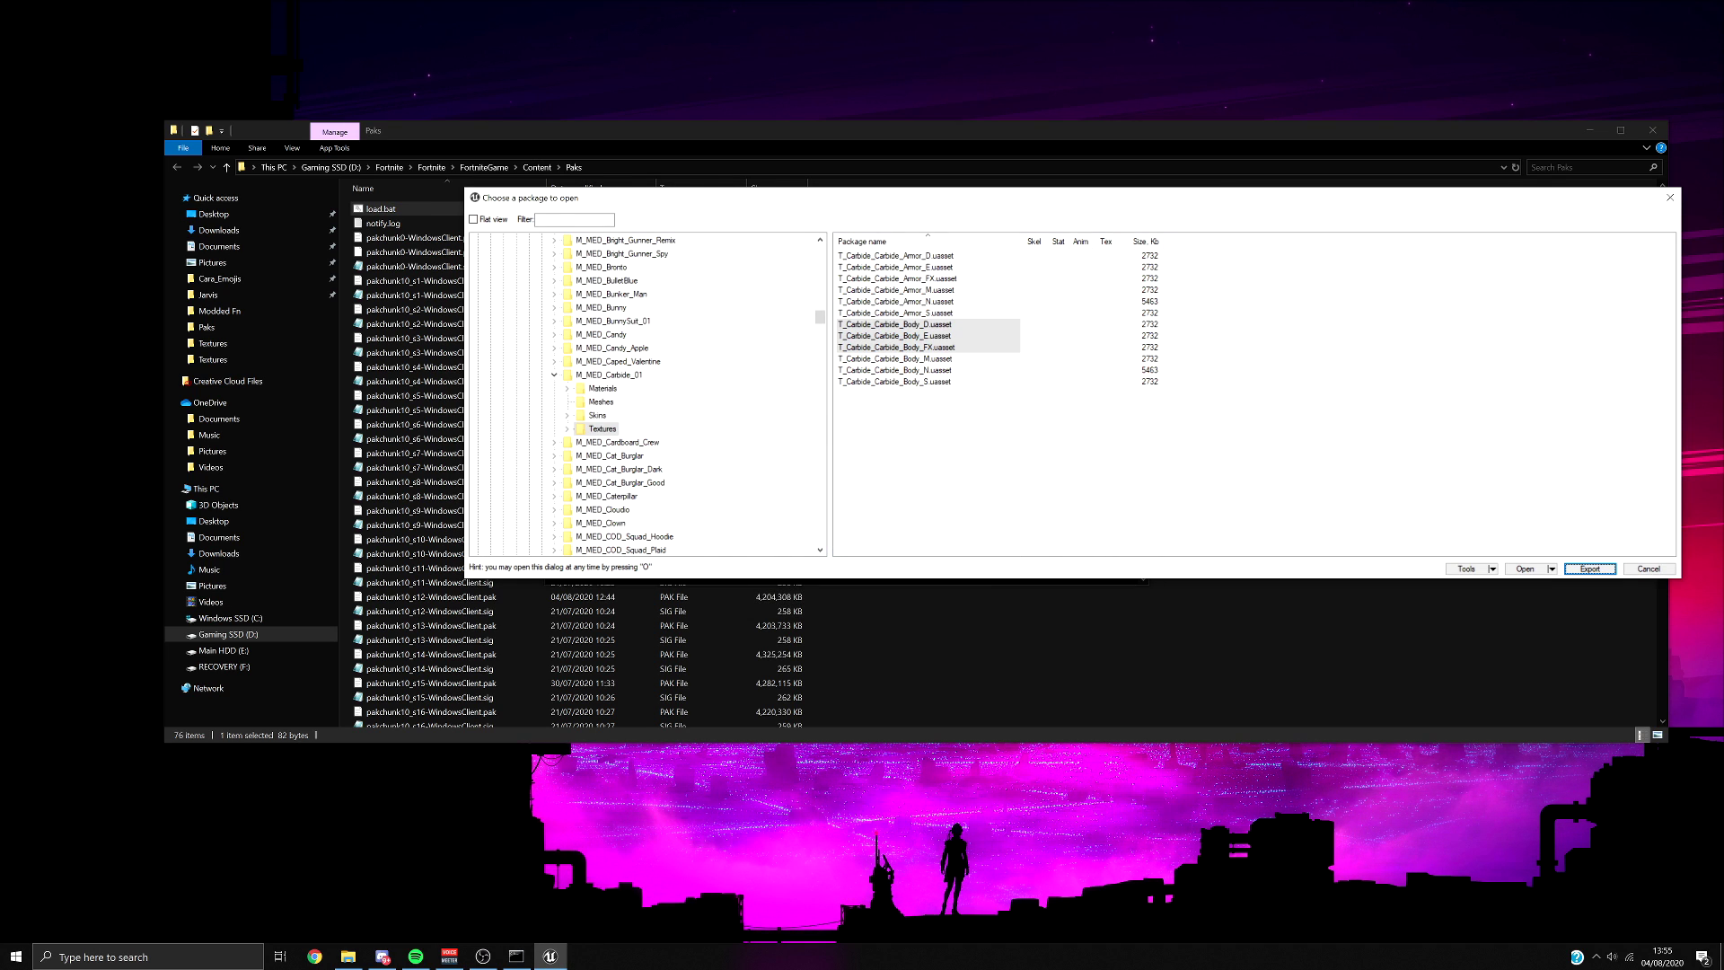
Save the selected body texture packages as raw files to the preset folder and close UE Viewer.
click(1470, 569)
click(1508, 619)
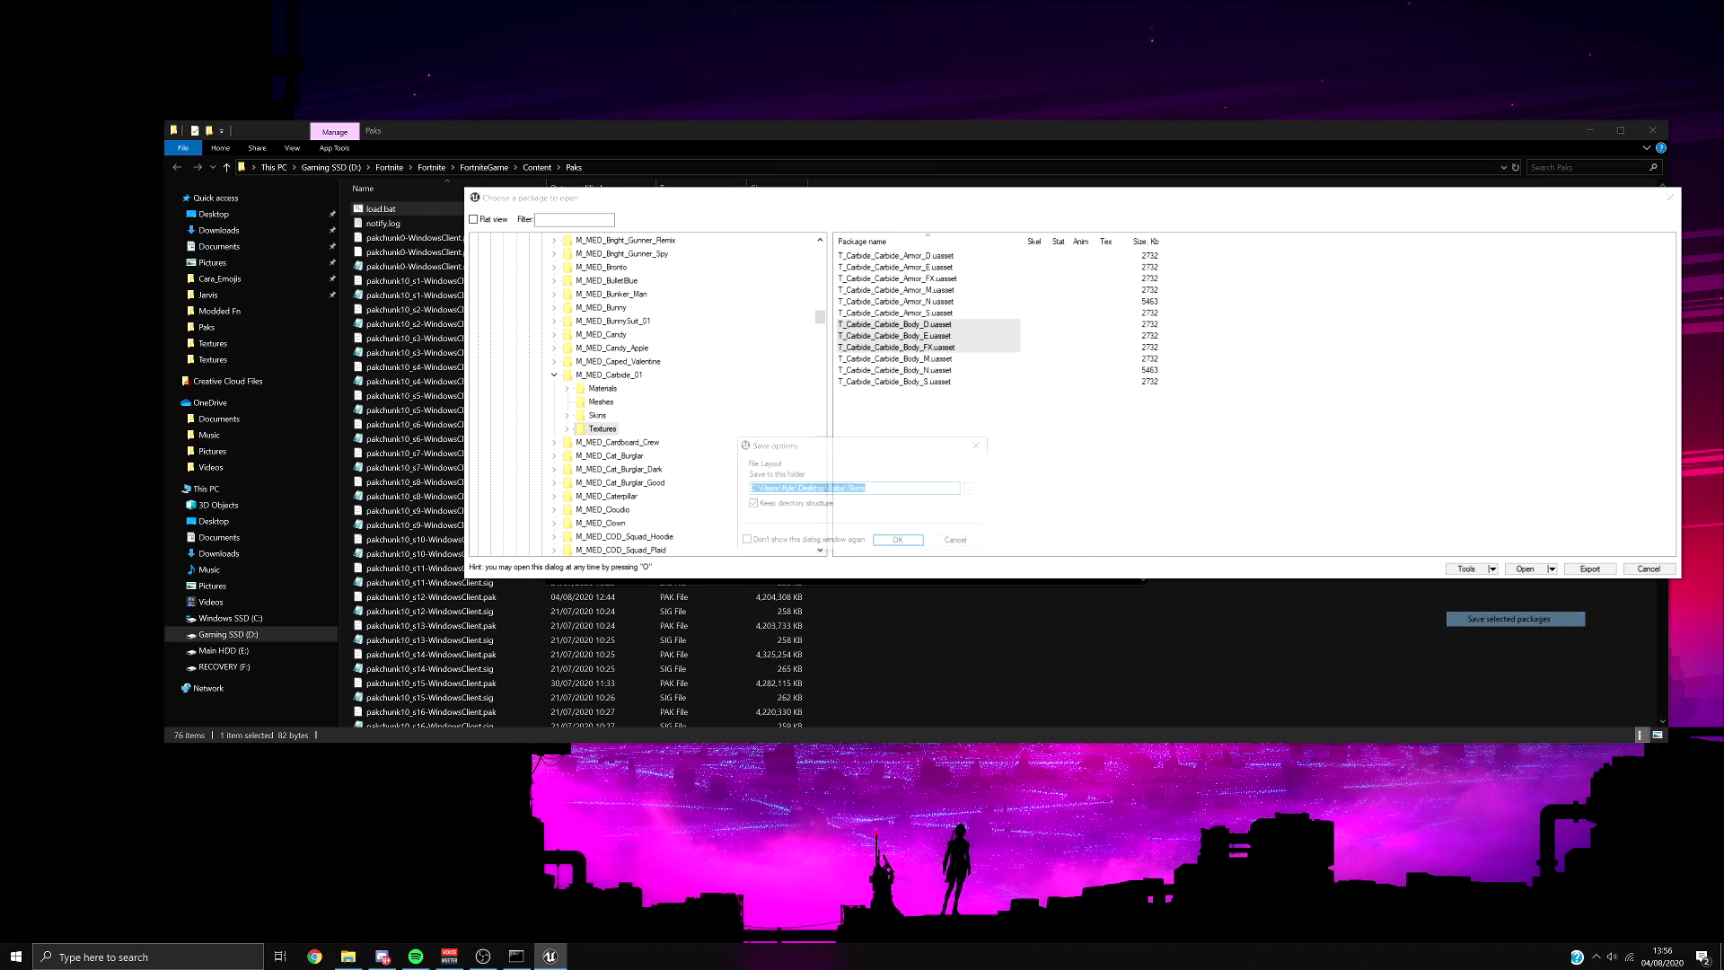
key(Return)
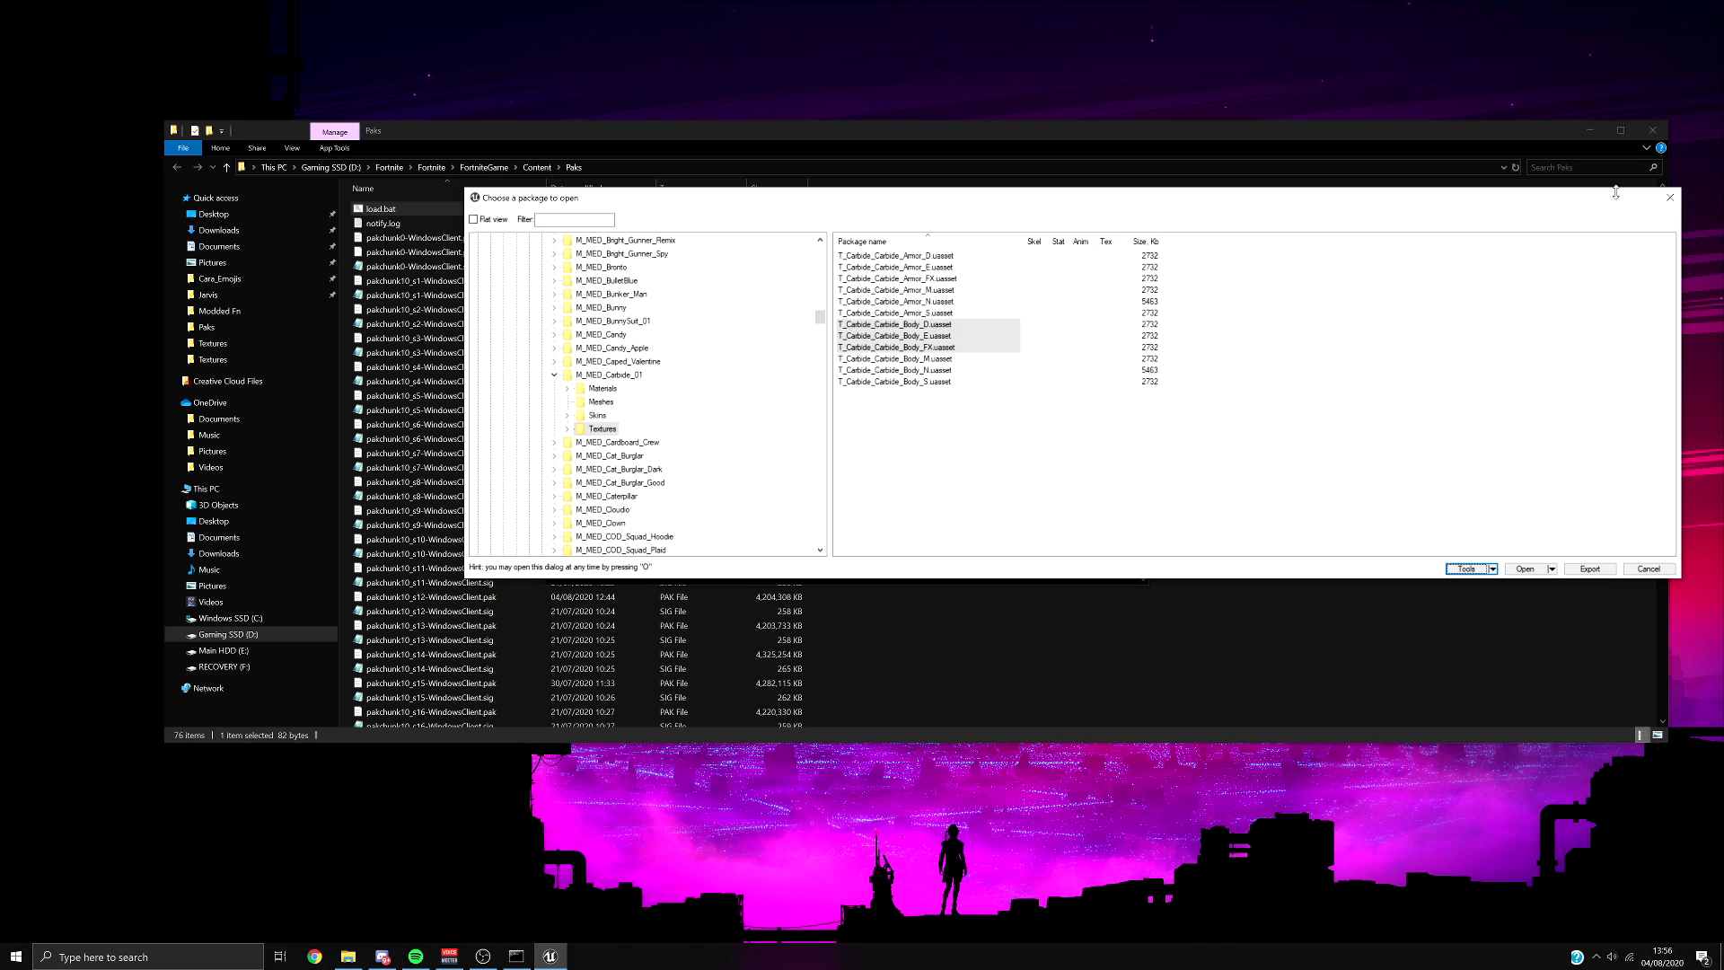
key(Escape)
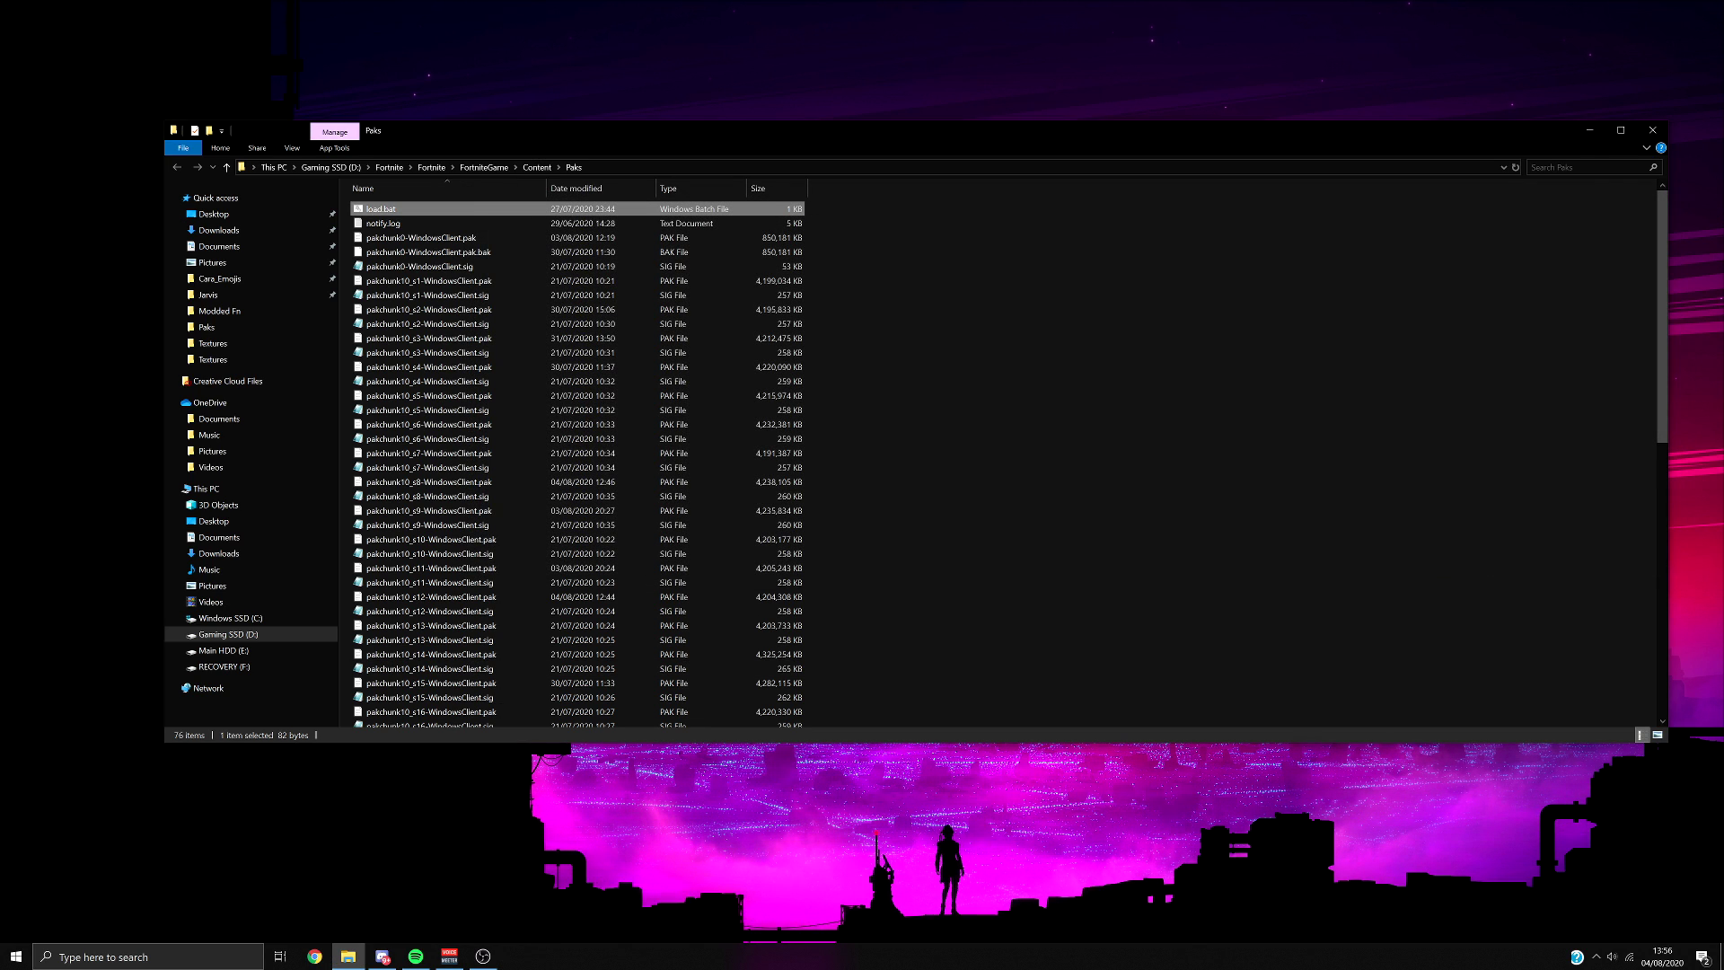
Switch to the exported Bodies folder in File Explorer and open the Textures folder of M_MED_Carbide_01.
key(alt+Tab)
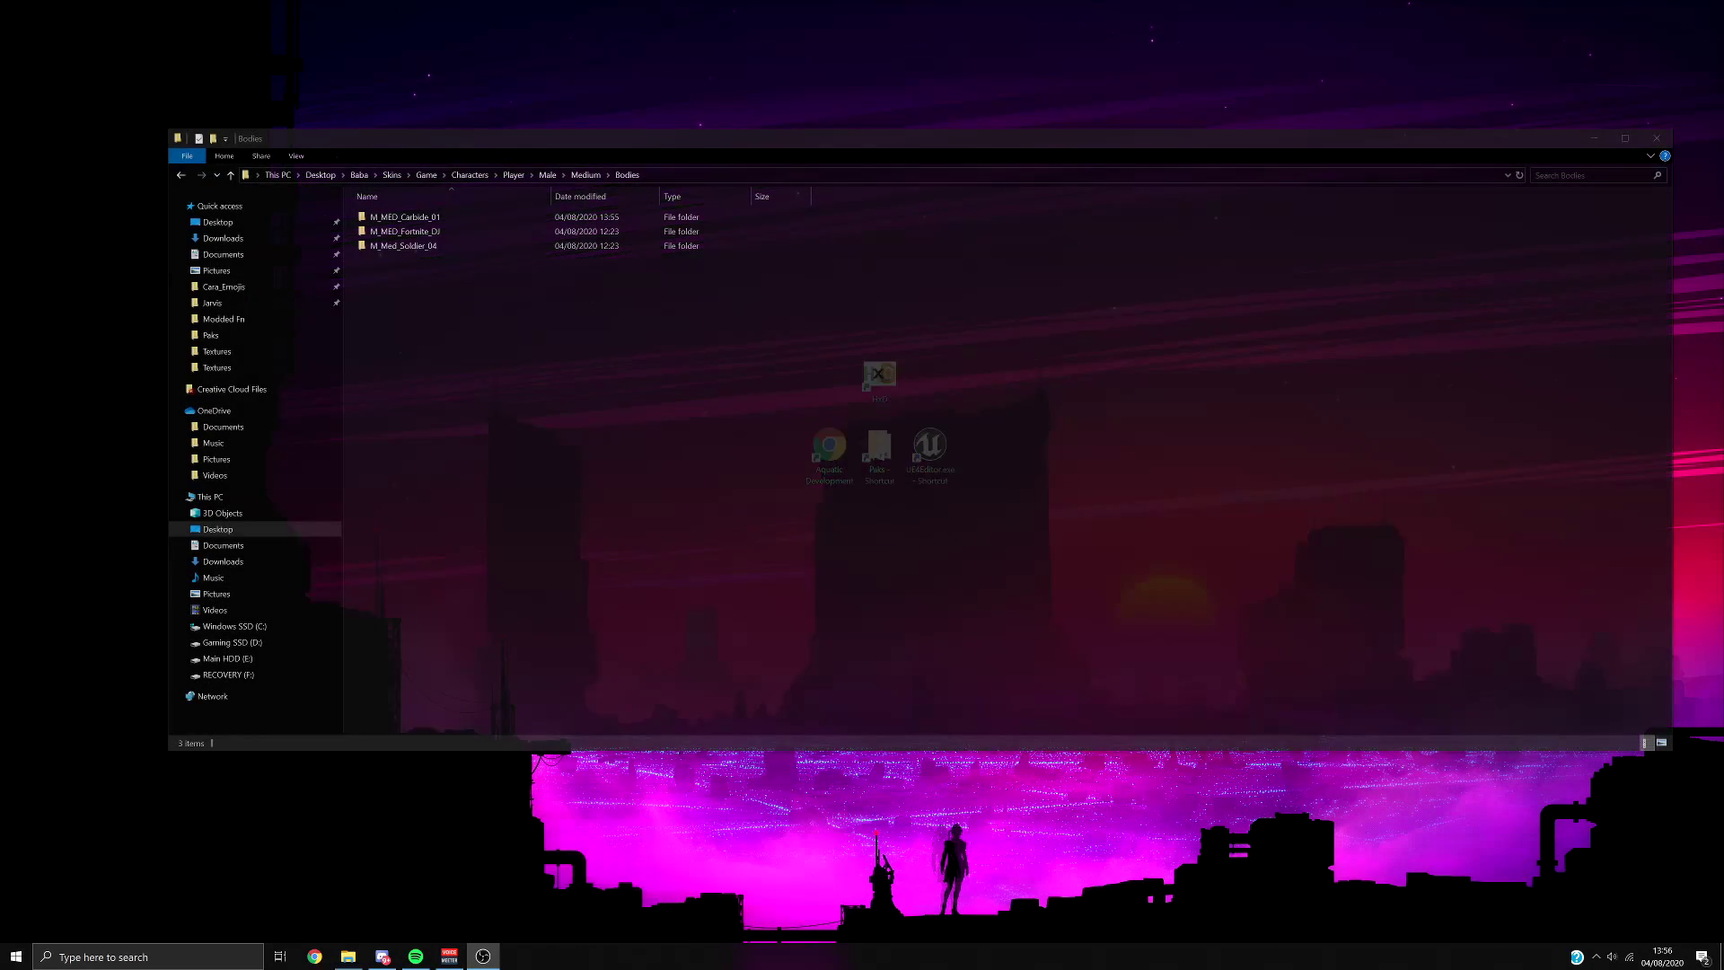
click(405, 218)
double_click(404, 216)
double_click(404, 217)
drag(602, 478, 550, 183)
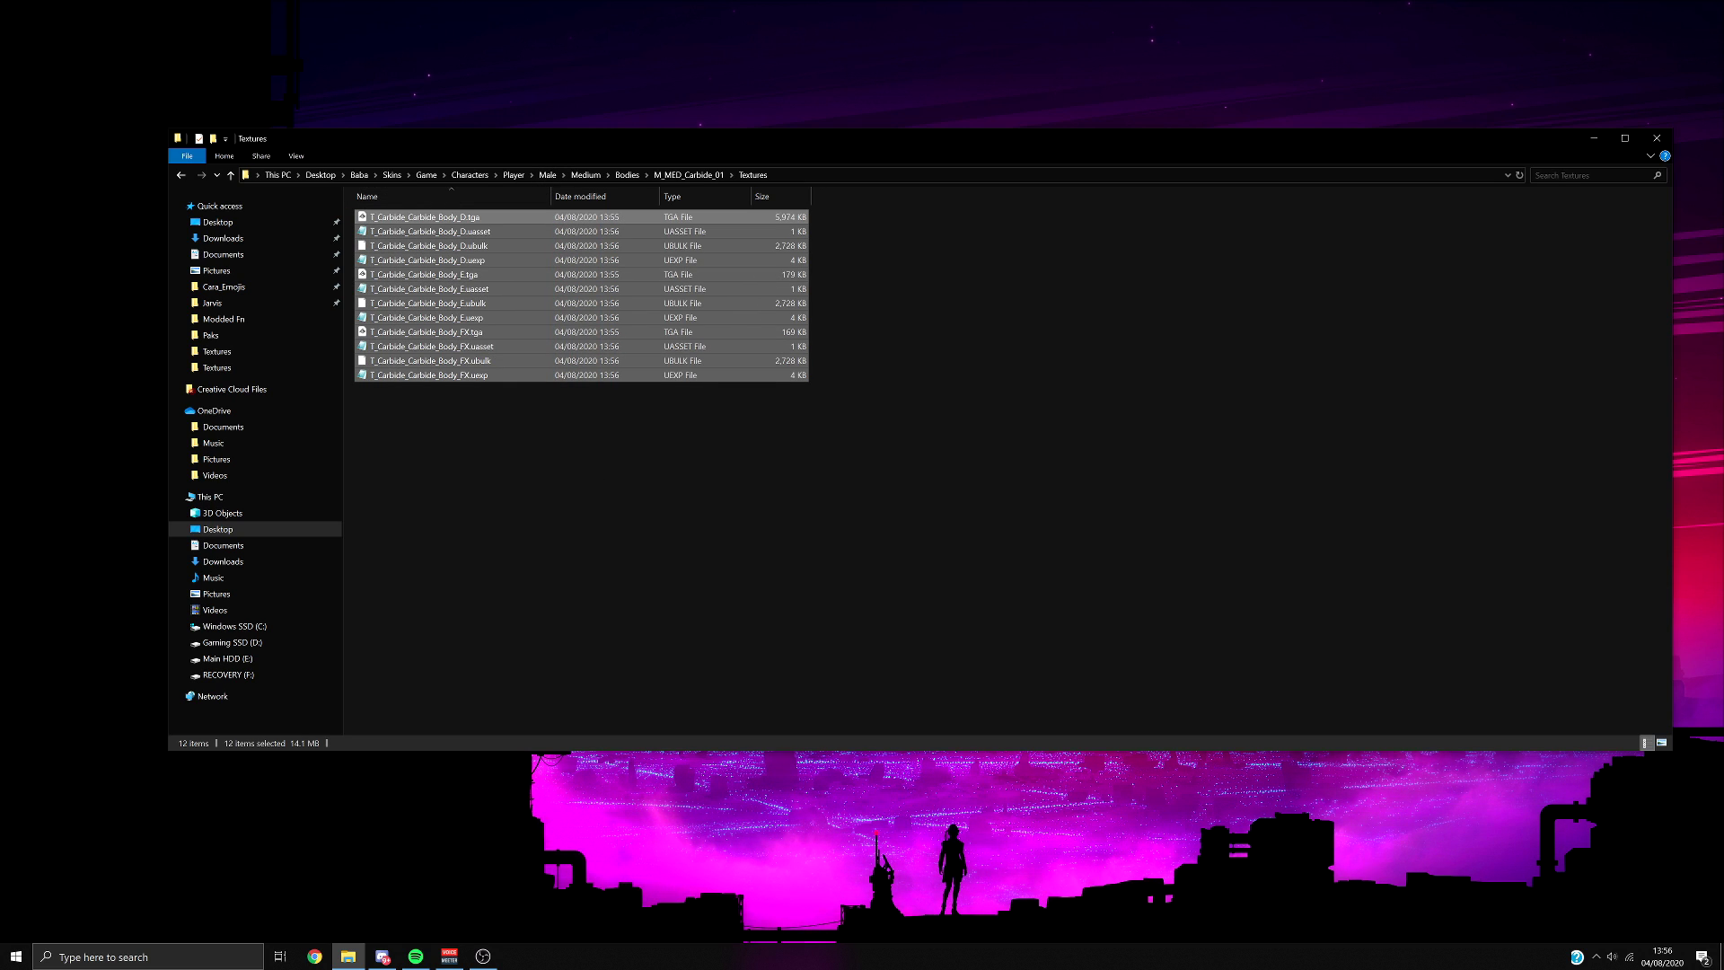
click(588, 458)
Open the Carbide Body_D, Body_E and Body_FX TGA files in Photoshop and look through each texture, ending on Body_D.
click(440, 218)
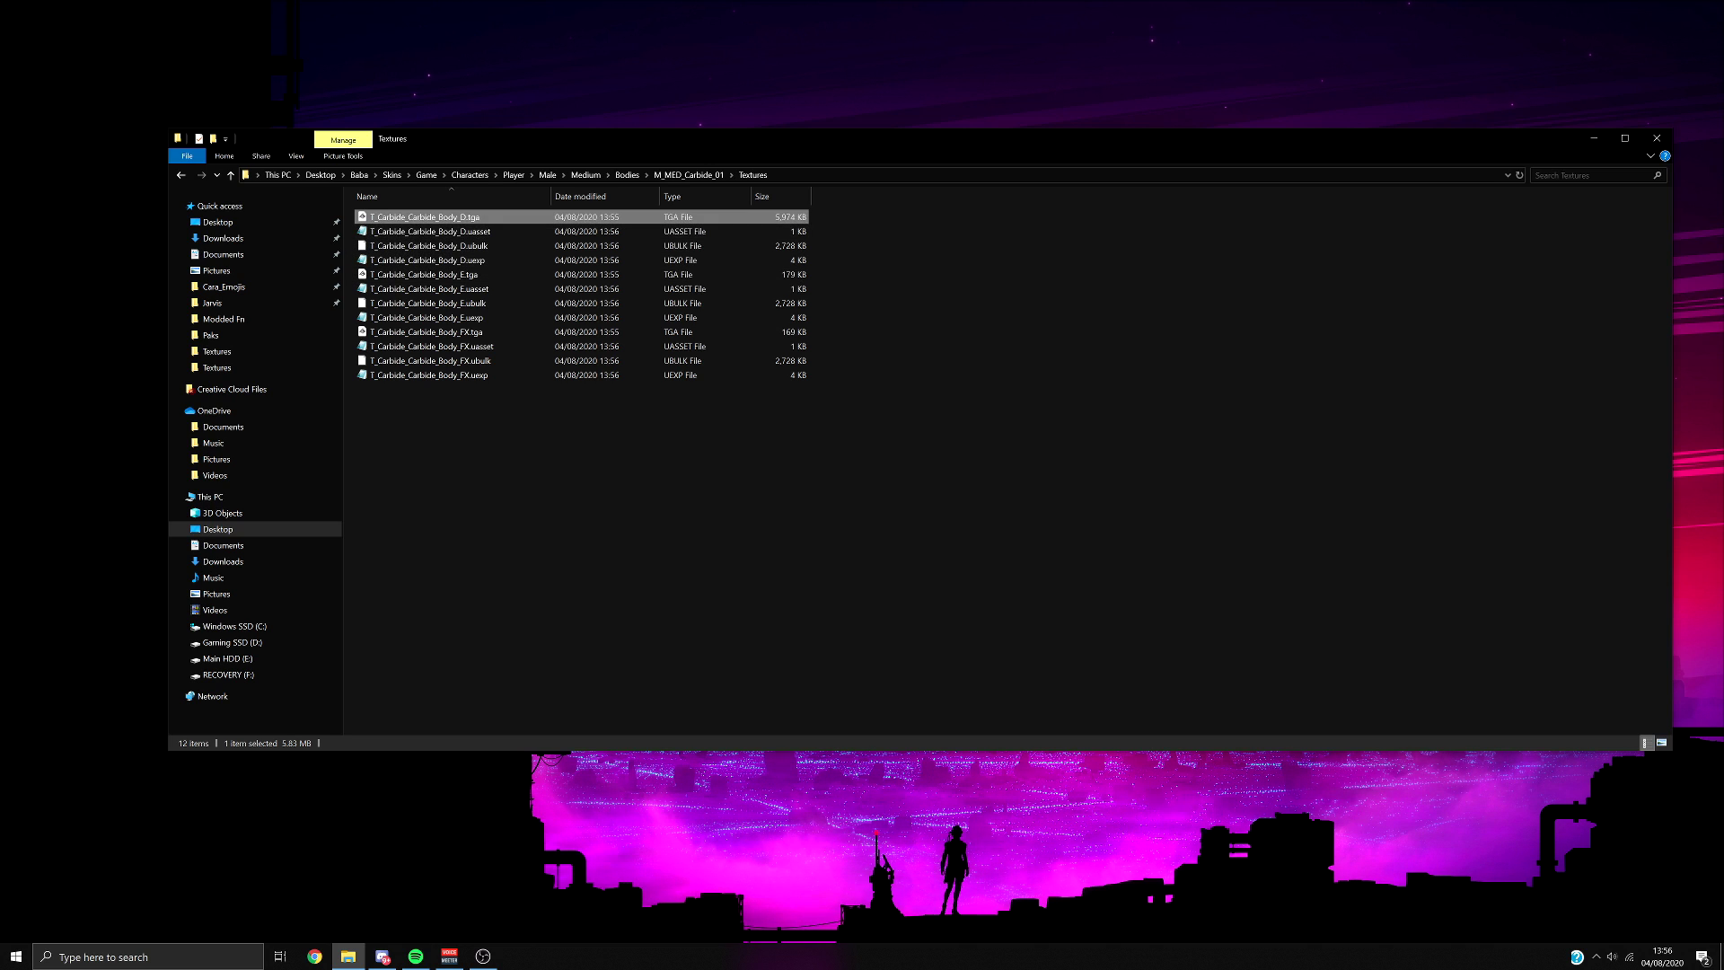
double_click(426, 274)
double_click(427, 332)
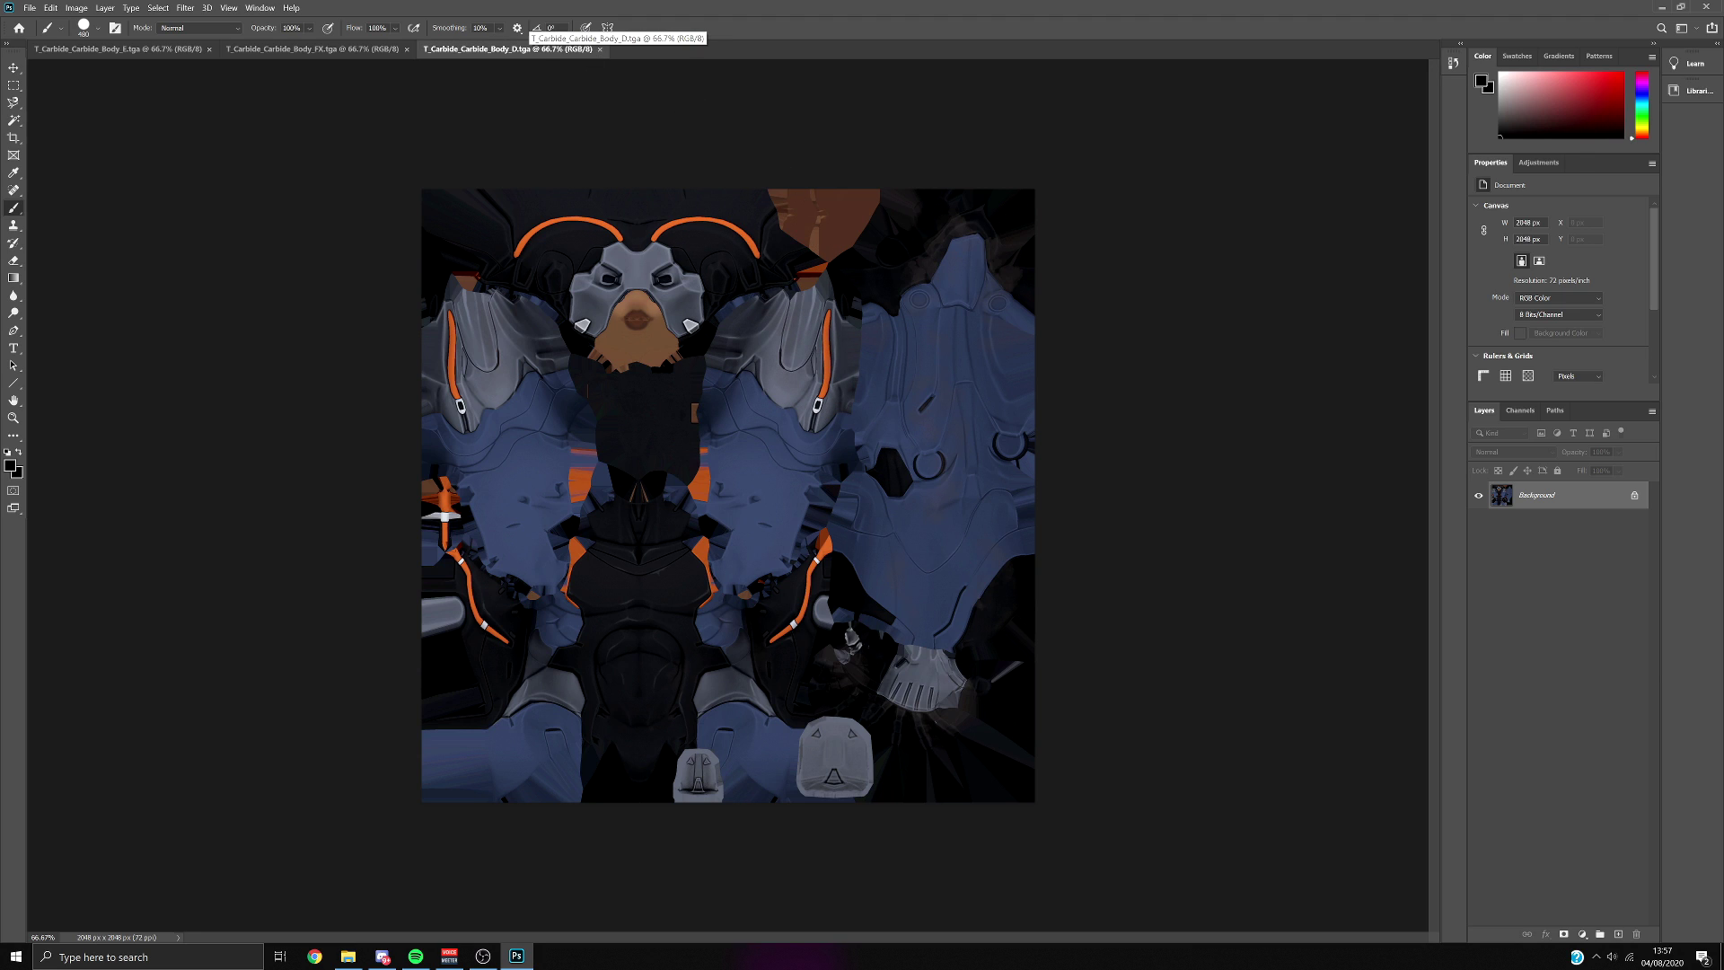
click(323, 49)
click(119, 50)
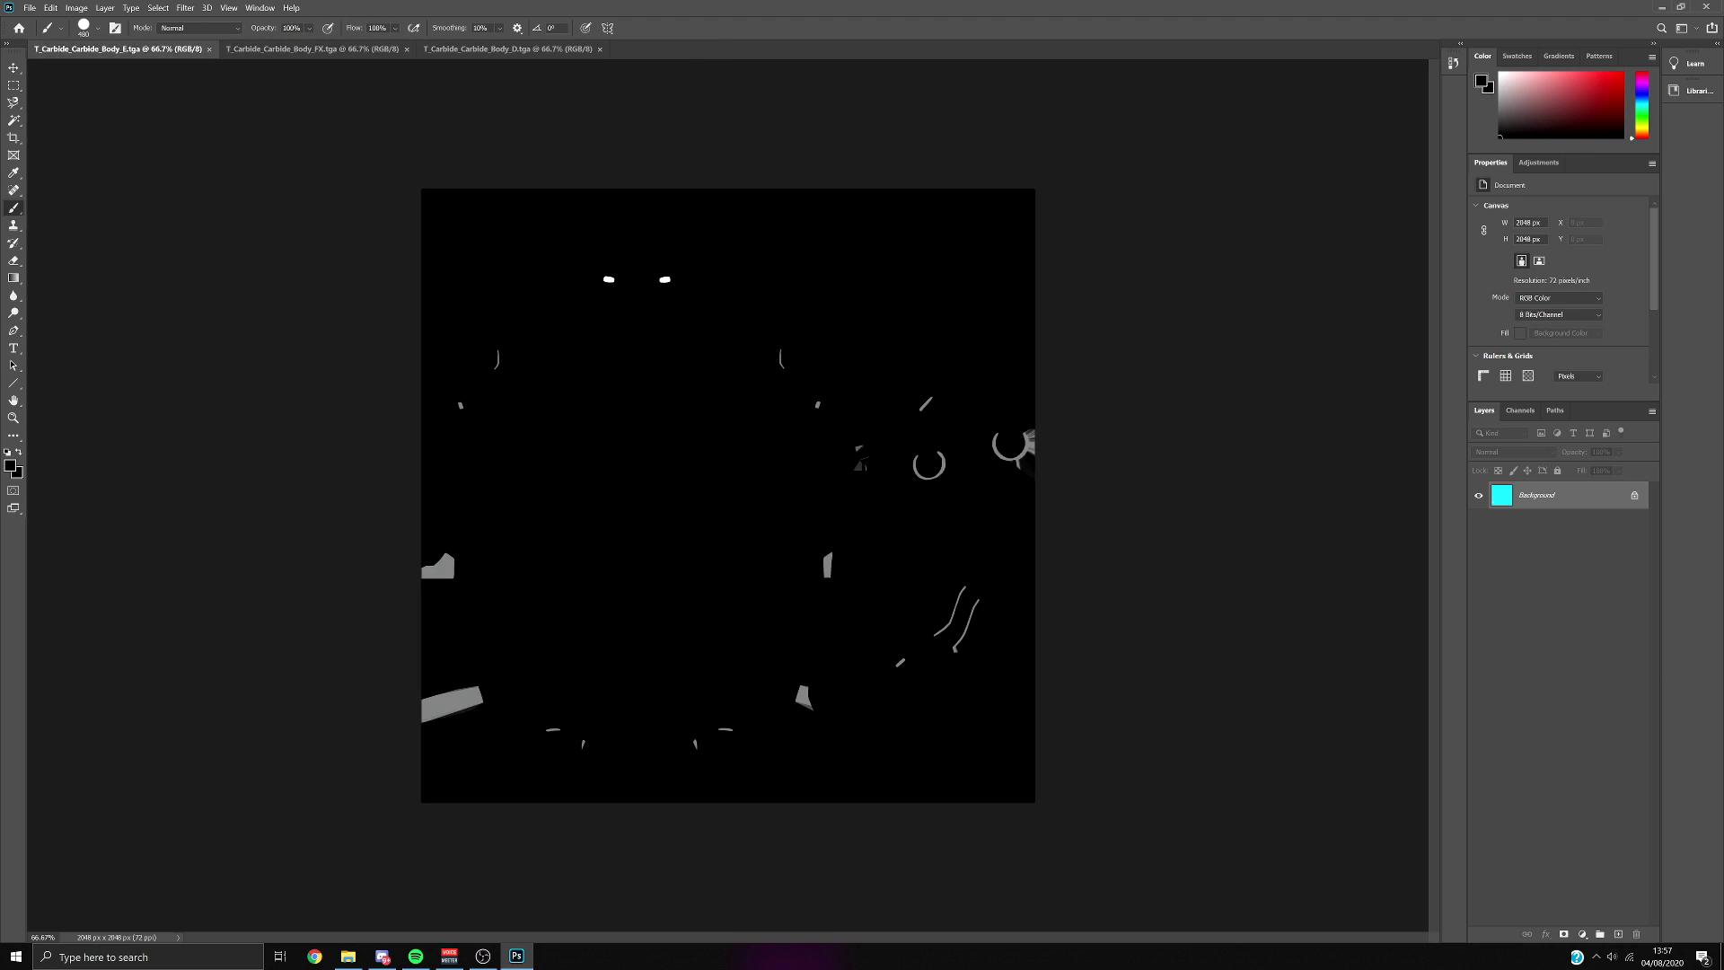
click(314, 48)
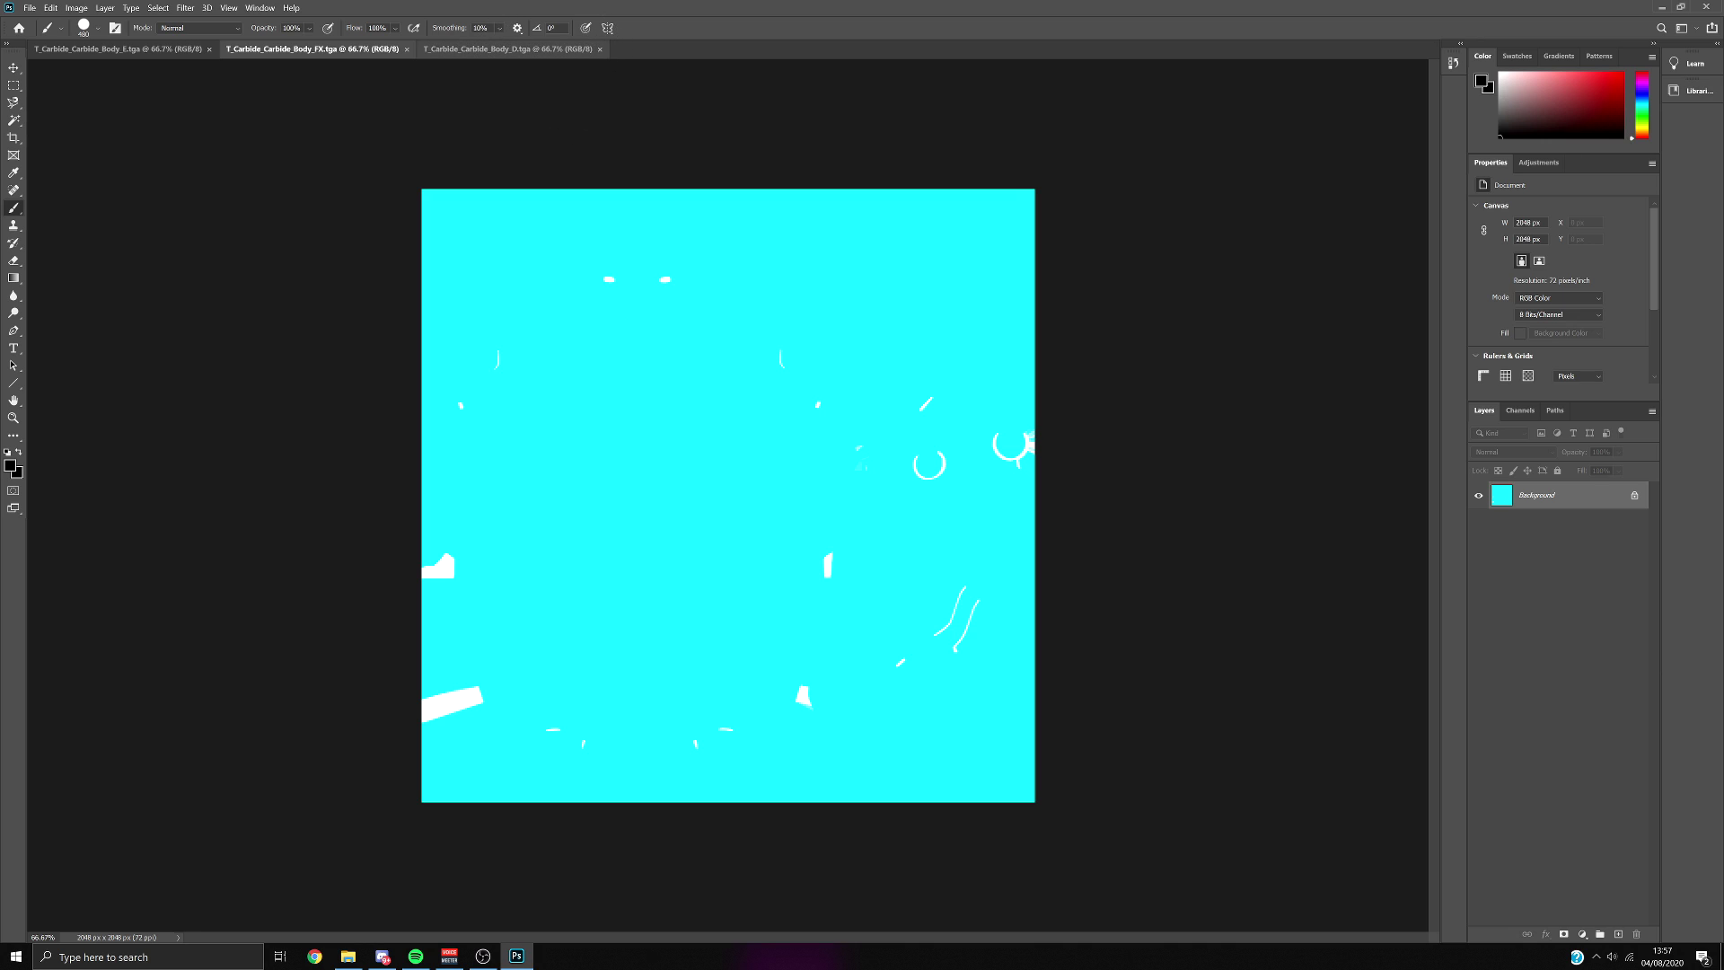
click(508, 48)
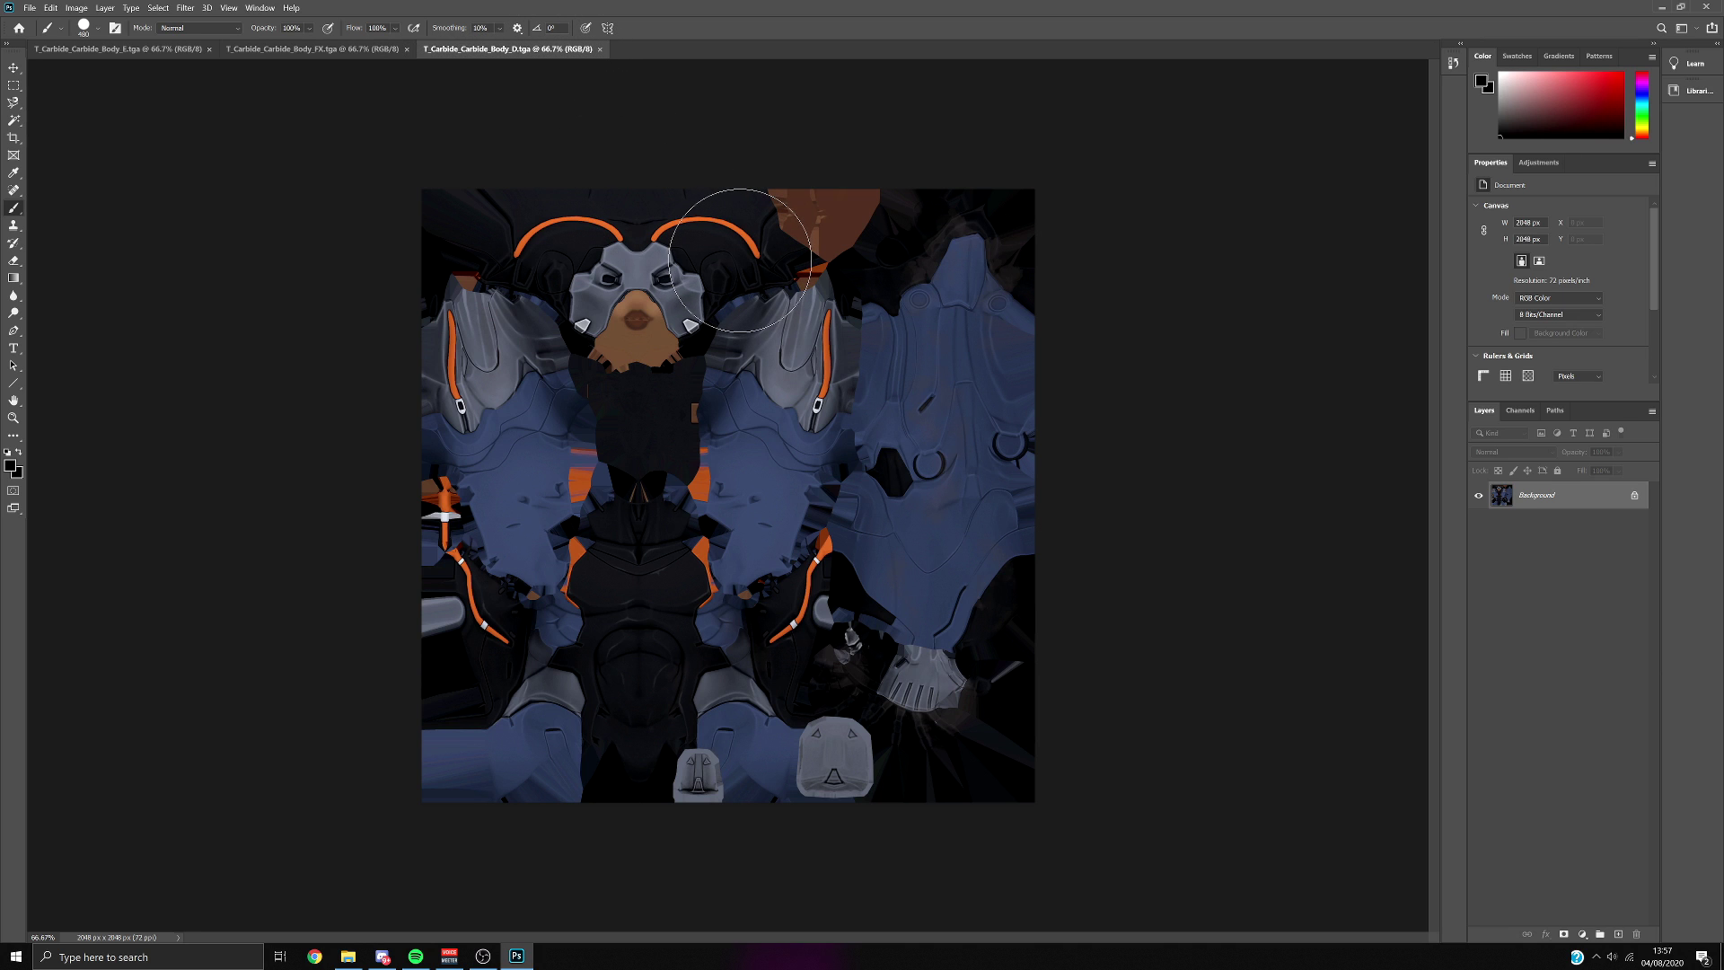
mouse_move(500, 239)
mouse_down()
mouse_move(475, 306)
mouse_move(789, 268)
mouse_move(942, 528)
mouse_move(828, 629)
mouse_up()
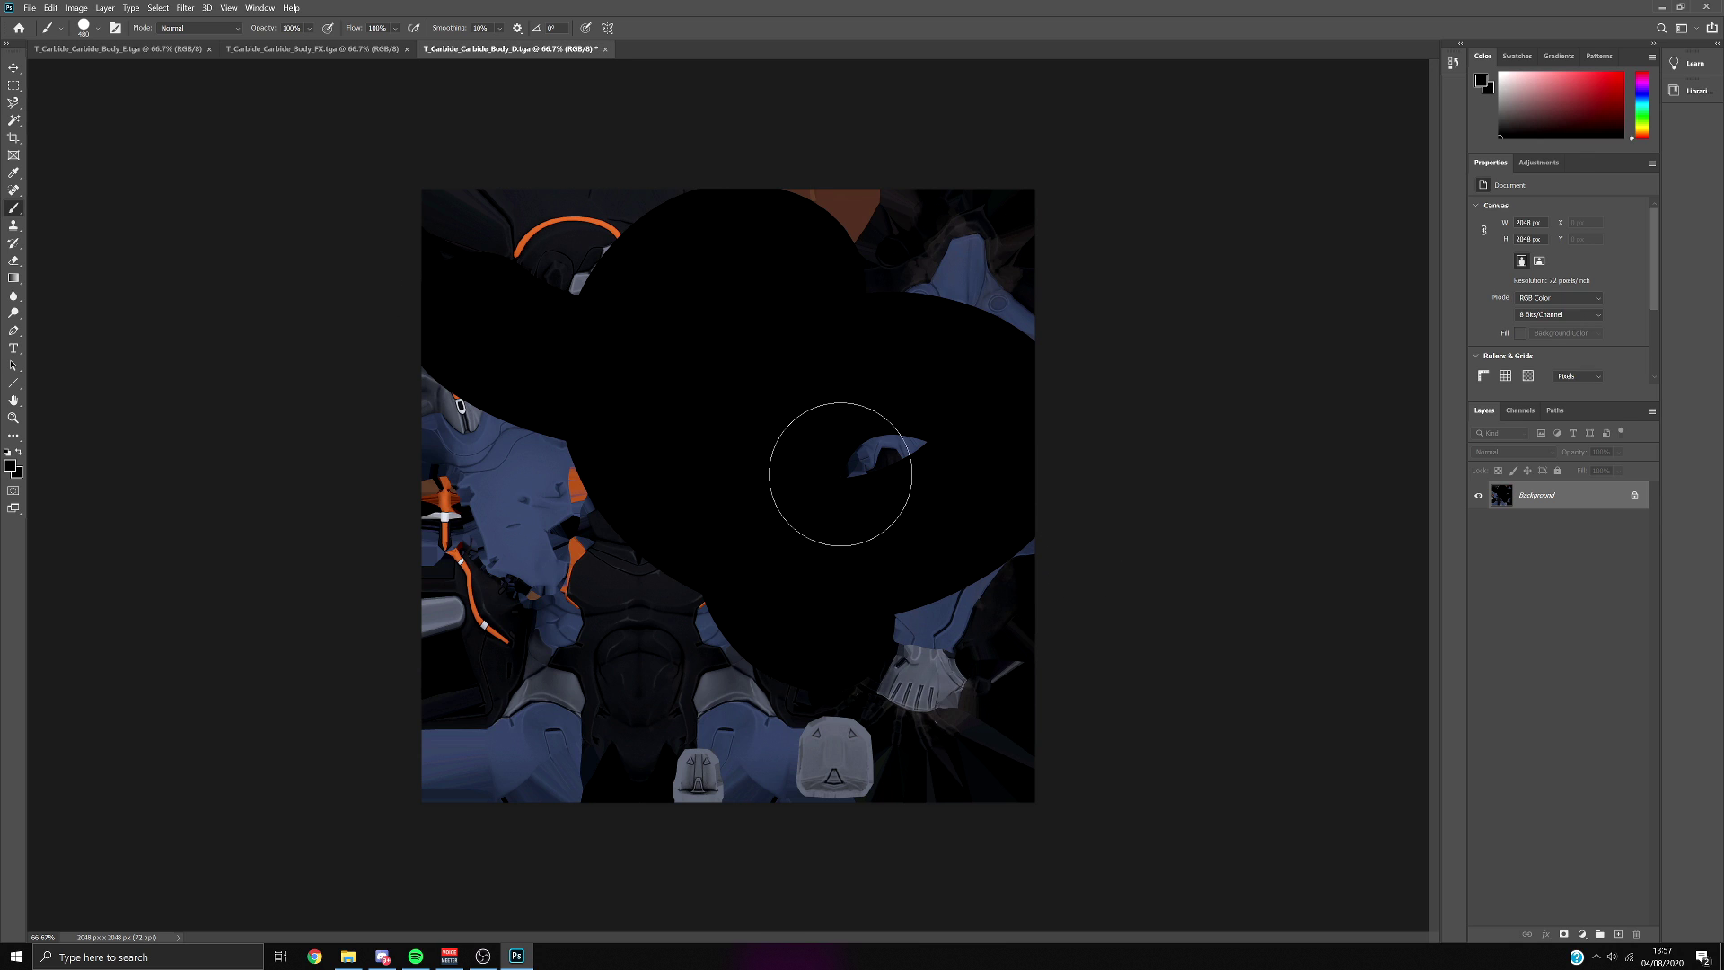
key(ctrl+z)
drag(631, 288, 647, 292)
click(943, 414)
click(530, 465)
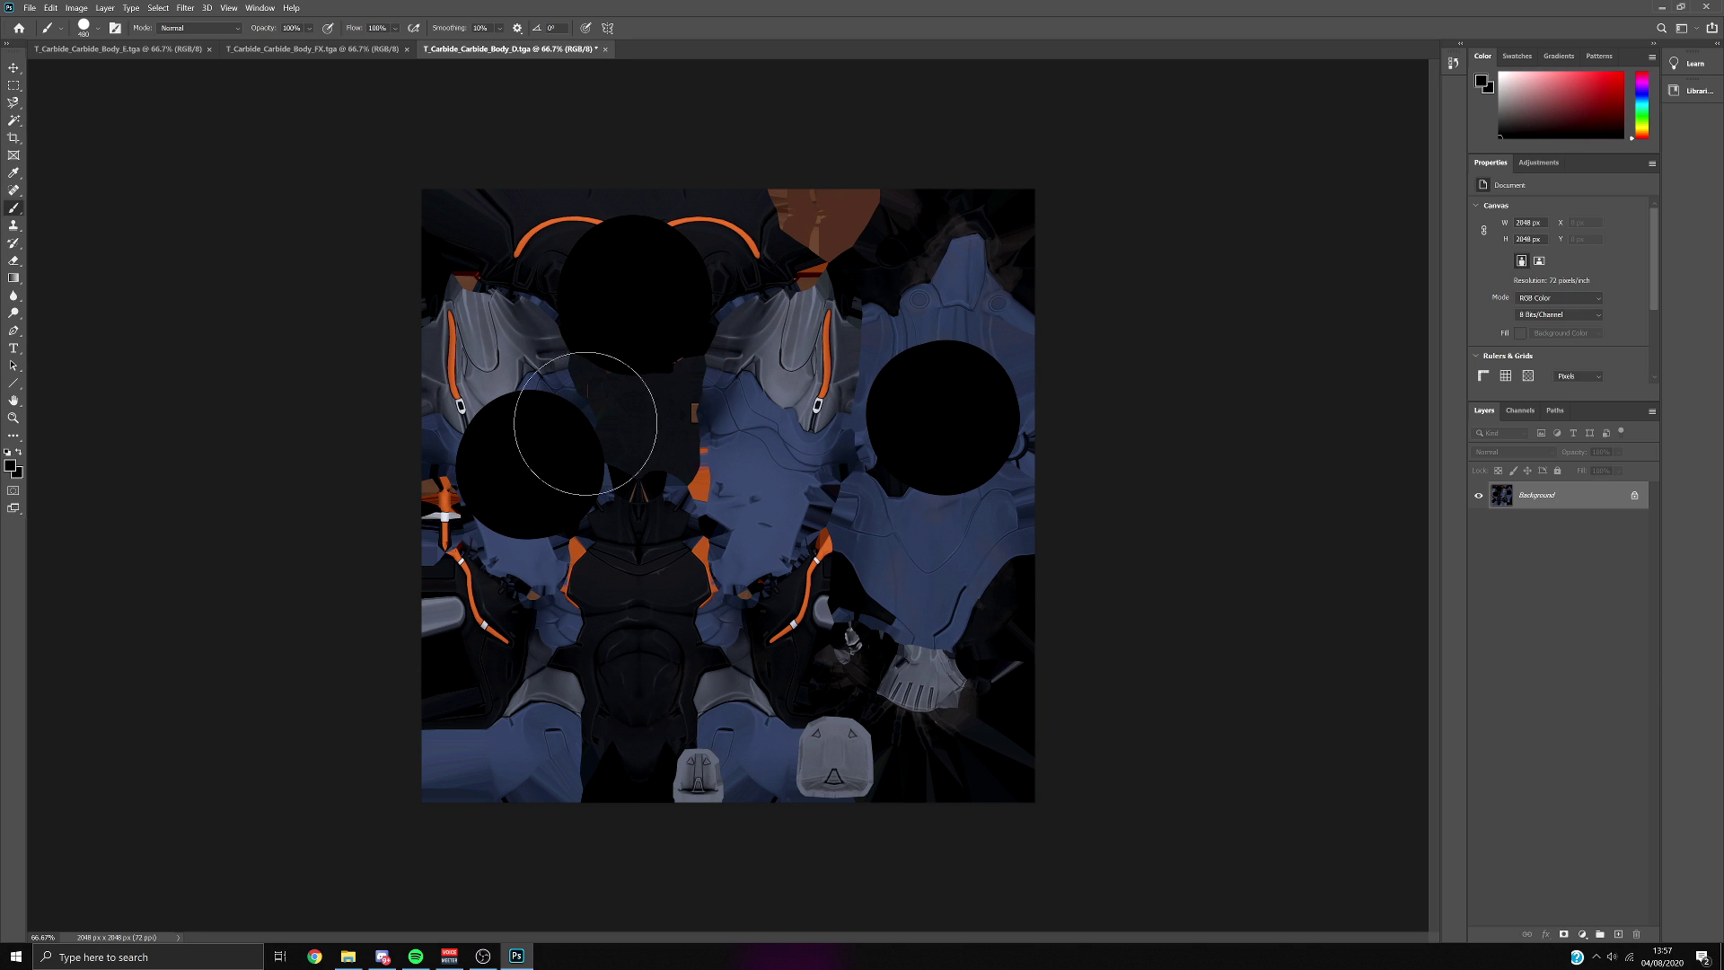
key(ctrl+z)
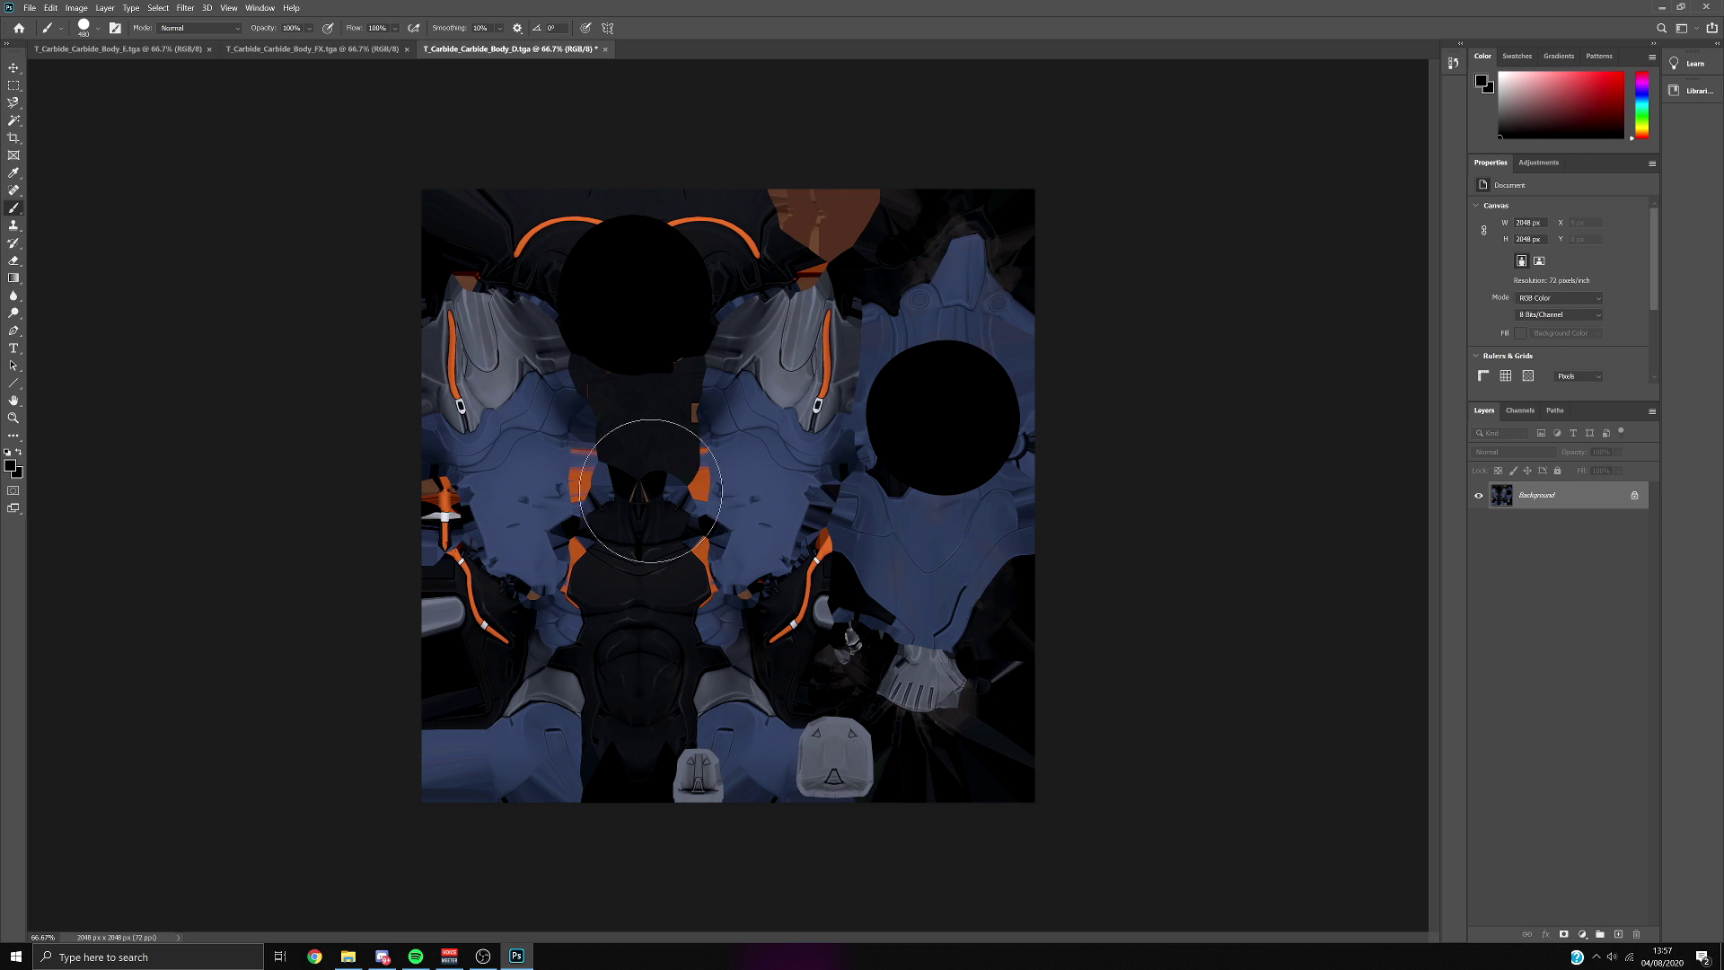
key(ctrl+z)
key(ctrl+z)
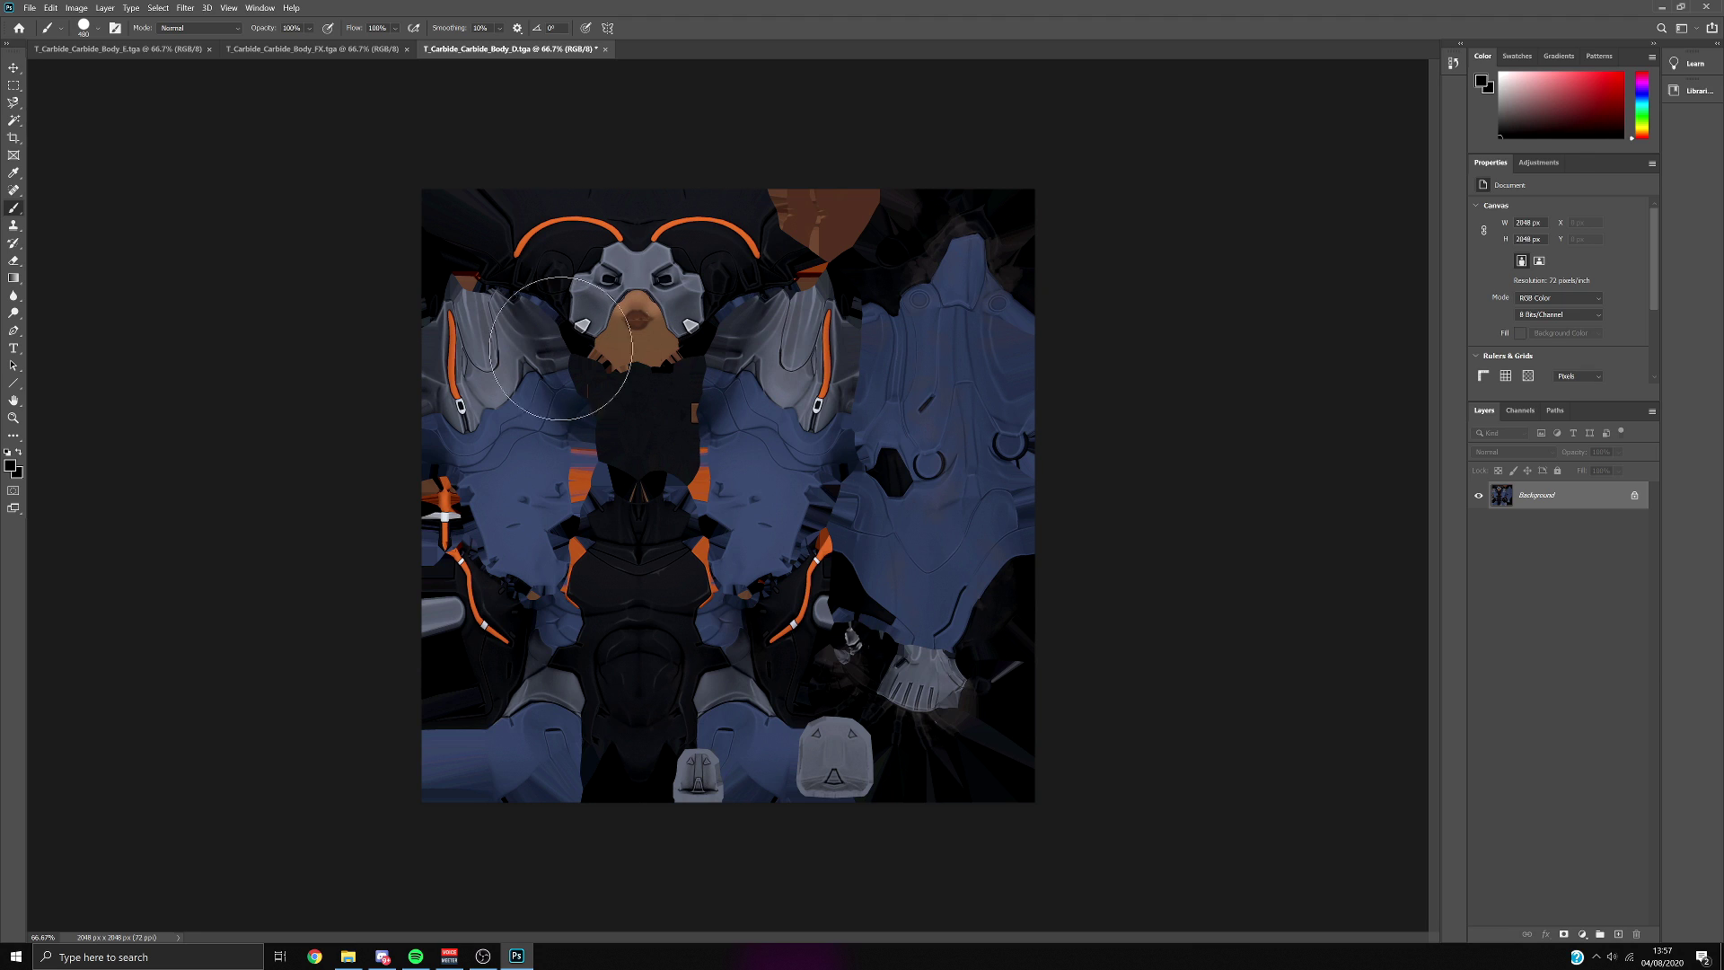
Add a white letter "A" in Burbank Big Regular Bold to Body_D and enlarge it to about 294 px wide over the lower torso.
key(v)
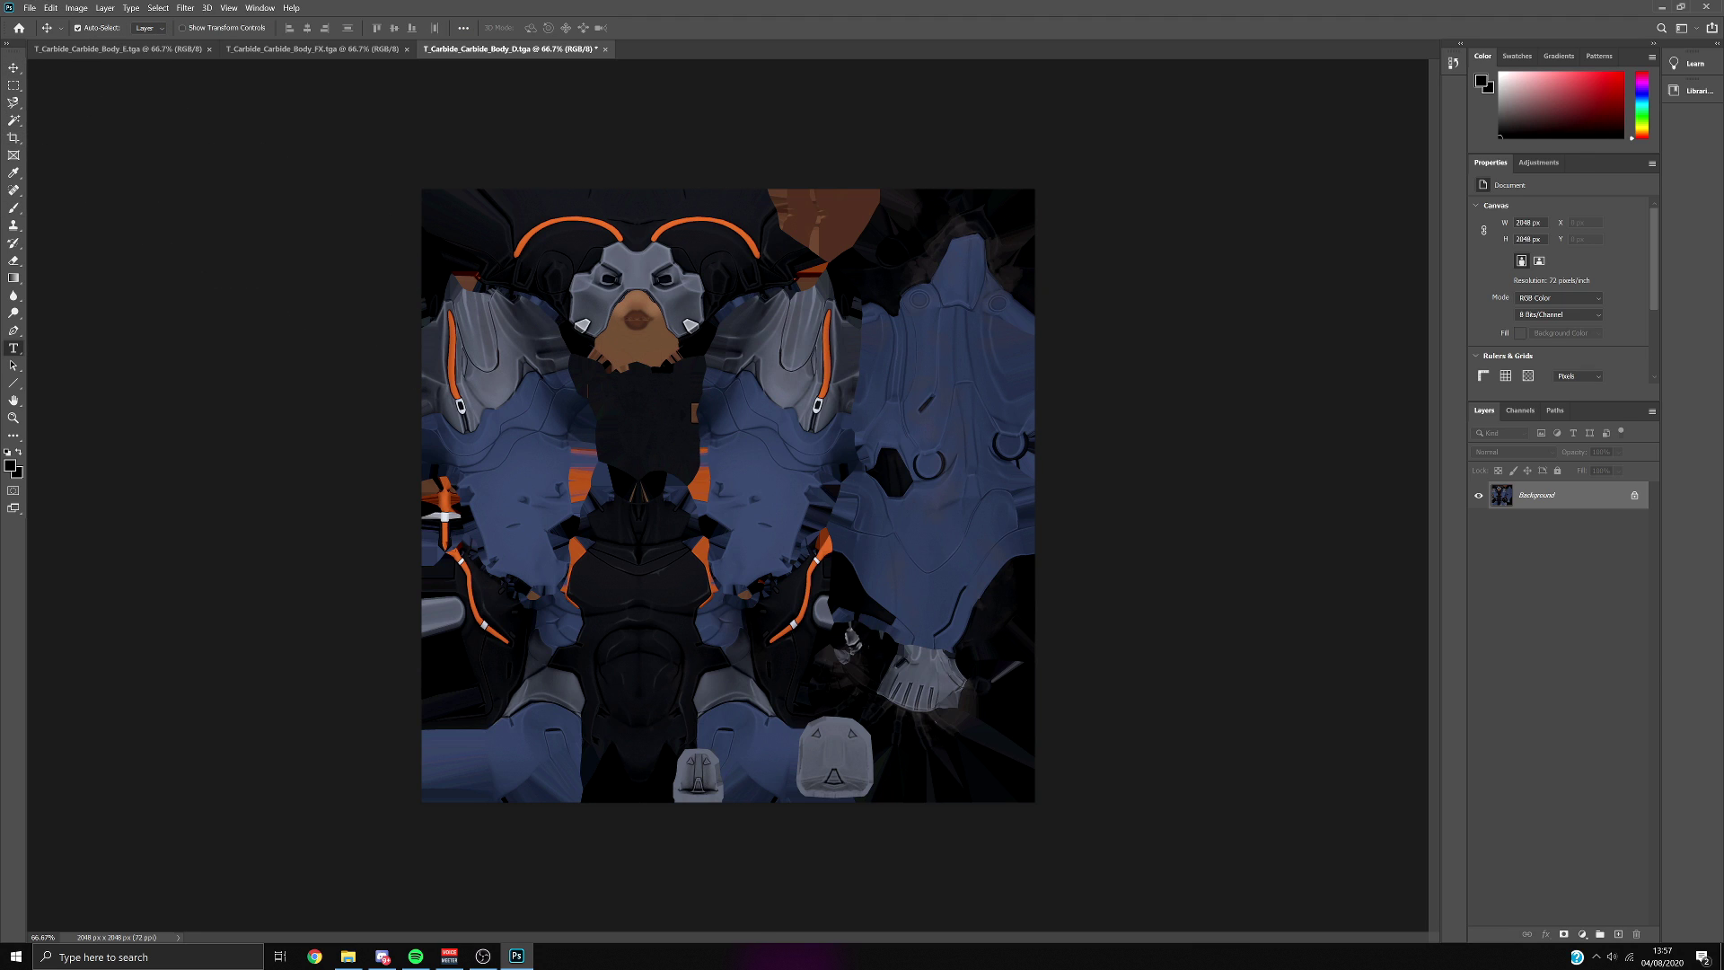
key(t)
click(628, 635)
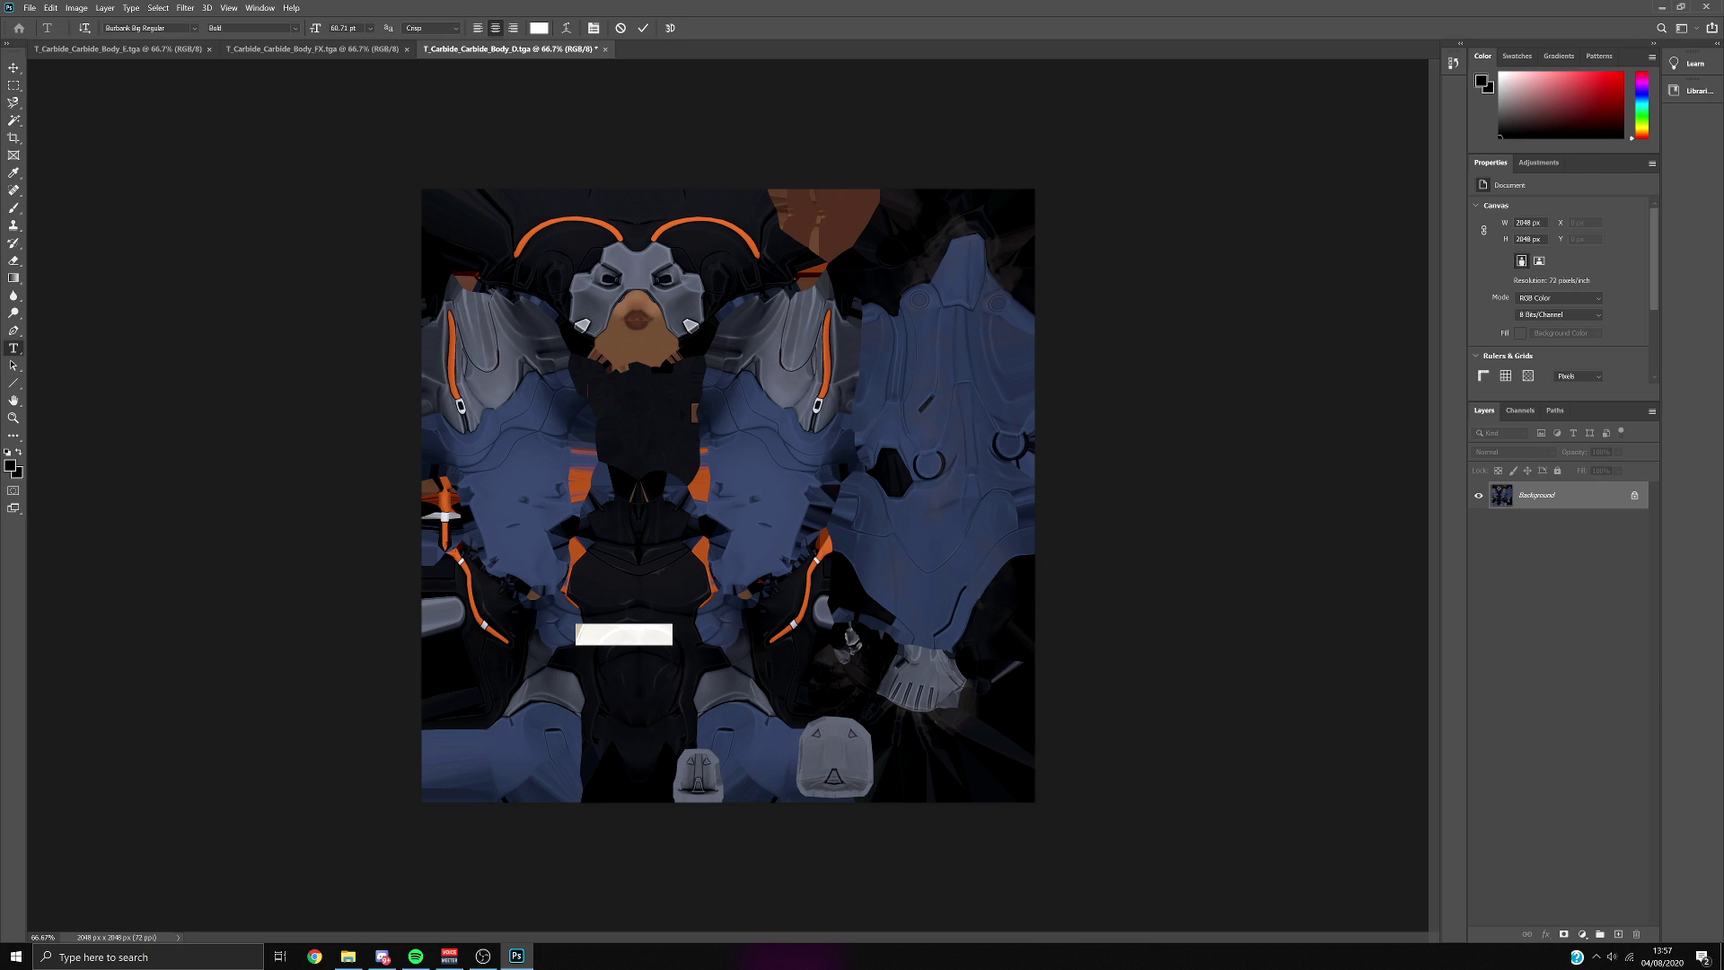
key(ctrl+t)
mouse_move(632, 621)
mouse_down()
mouse_move(708, 504)
mouse_move(707, 459)
mouse_move(641, 532)
mouse_move(631, 652)
mouse_up()
key(Return)
key(v)
key(ctrl+plus)
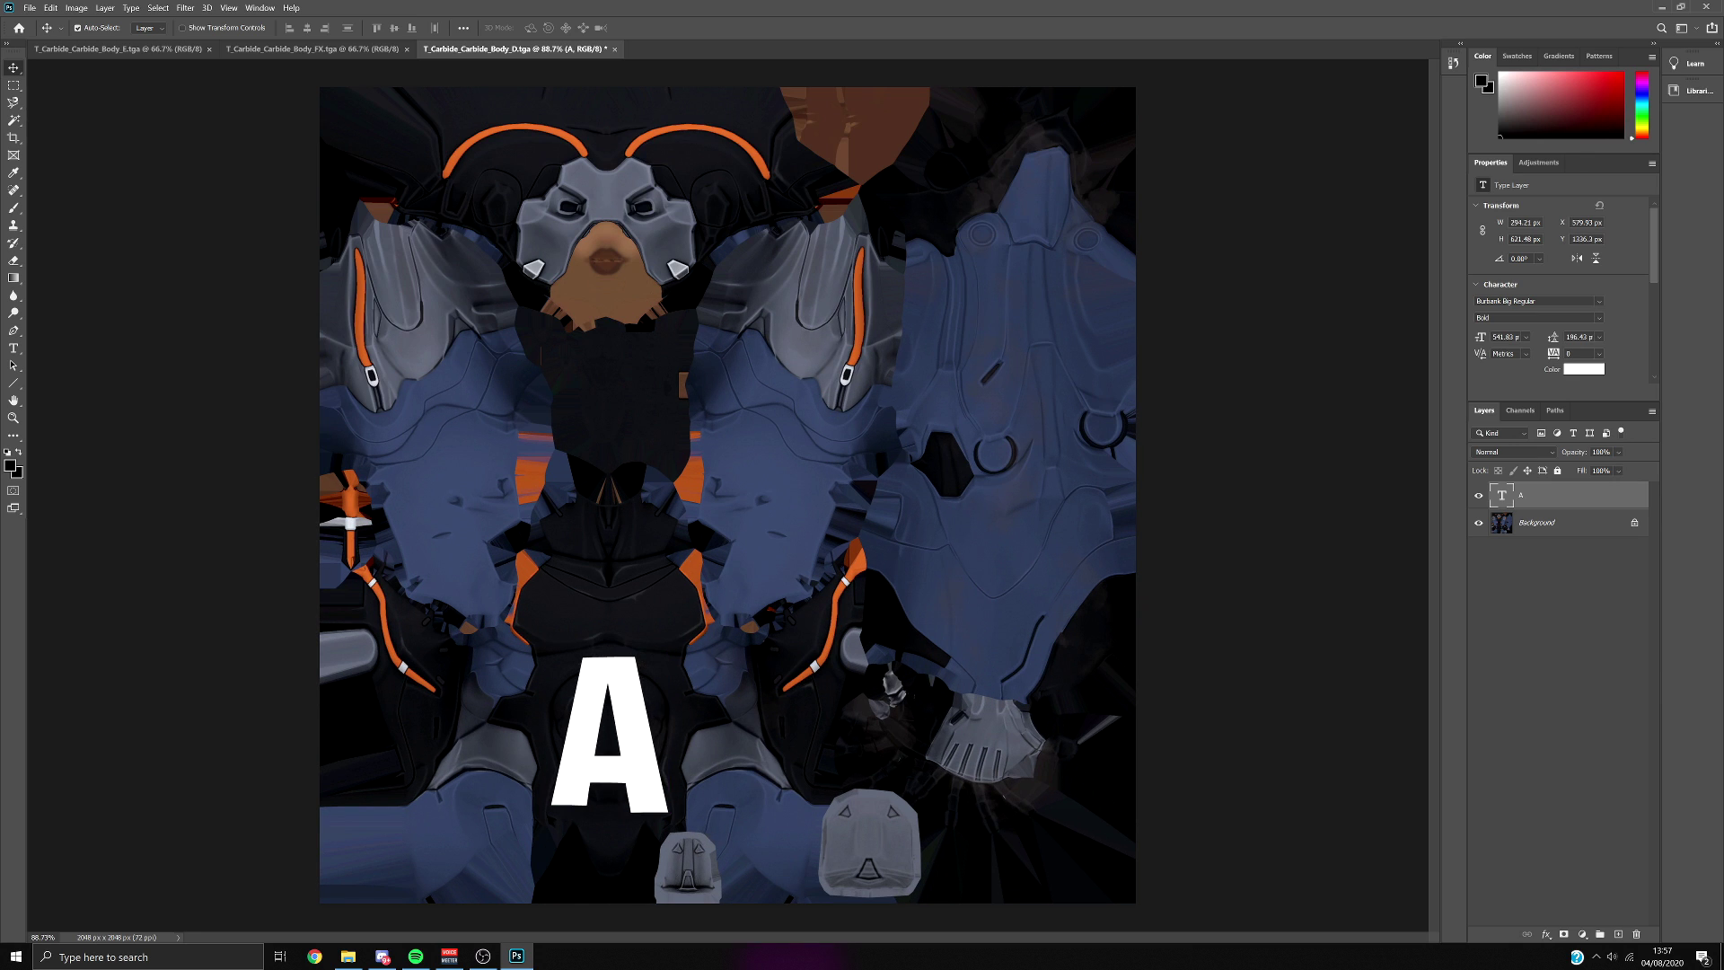
Copy the full canvas of the Background layer in Body_D and paste it as a new layer into T_Carbide_Carbide_Body_FX.tga.
click(311, 49)
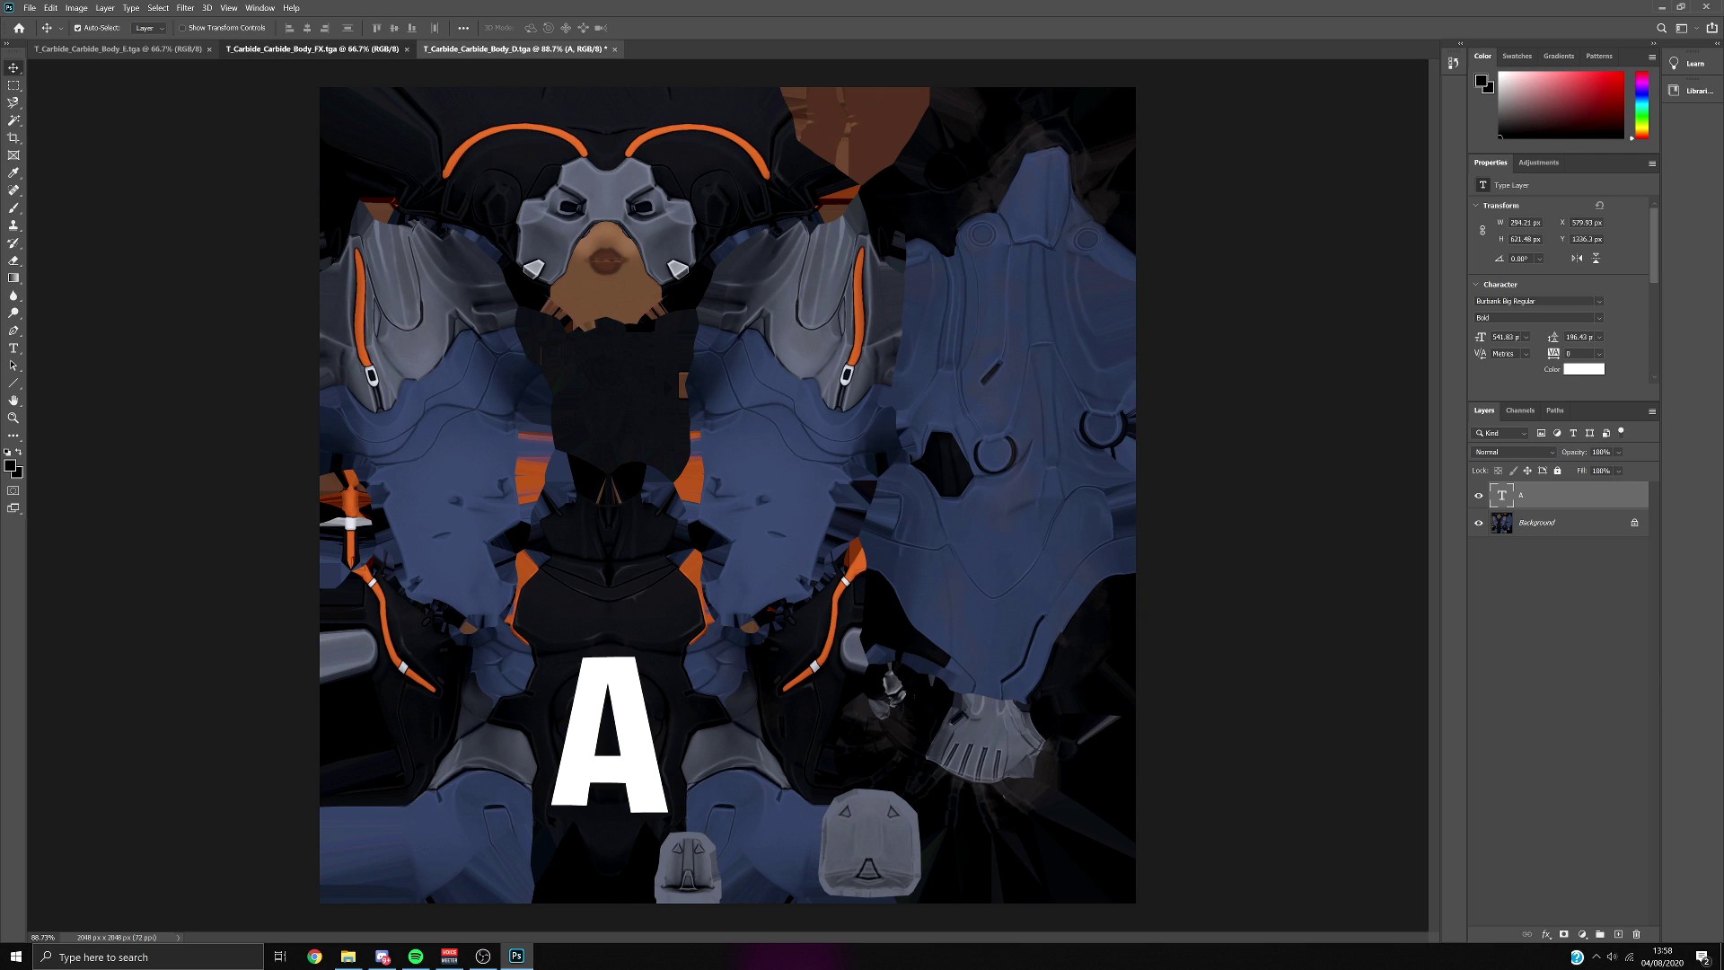
click(119, 49)
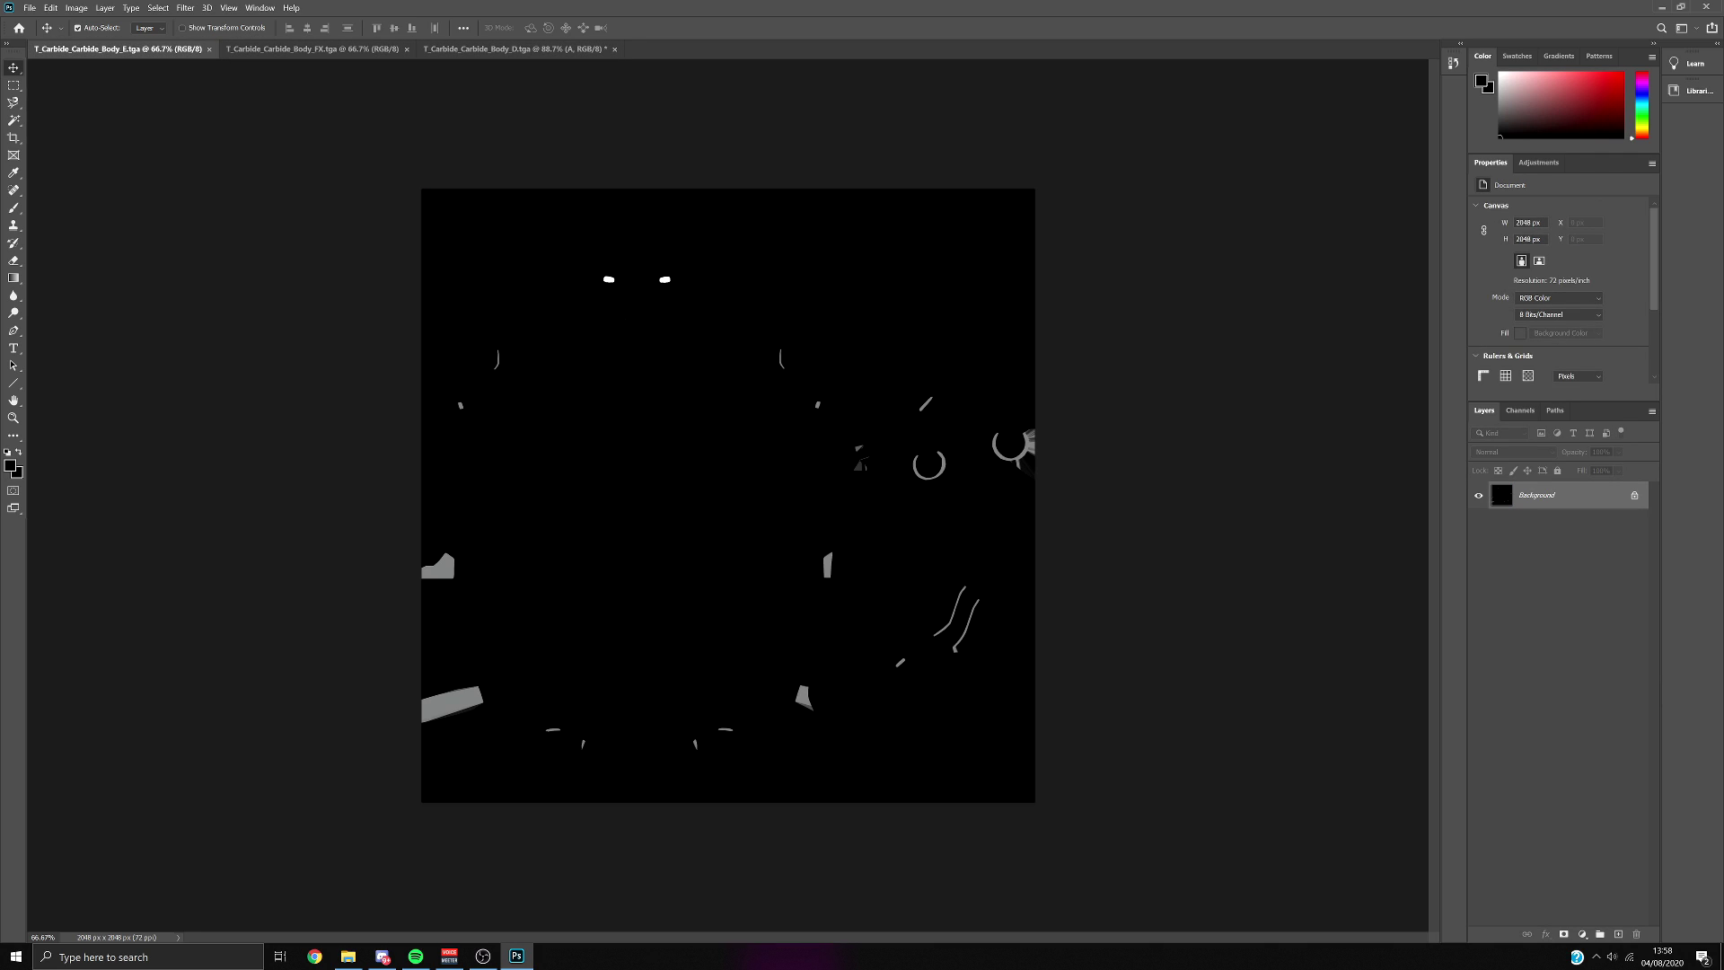
key(ctrl+shift+Tab)
key(ctrl+minus)
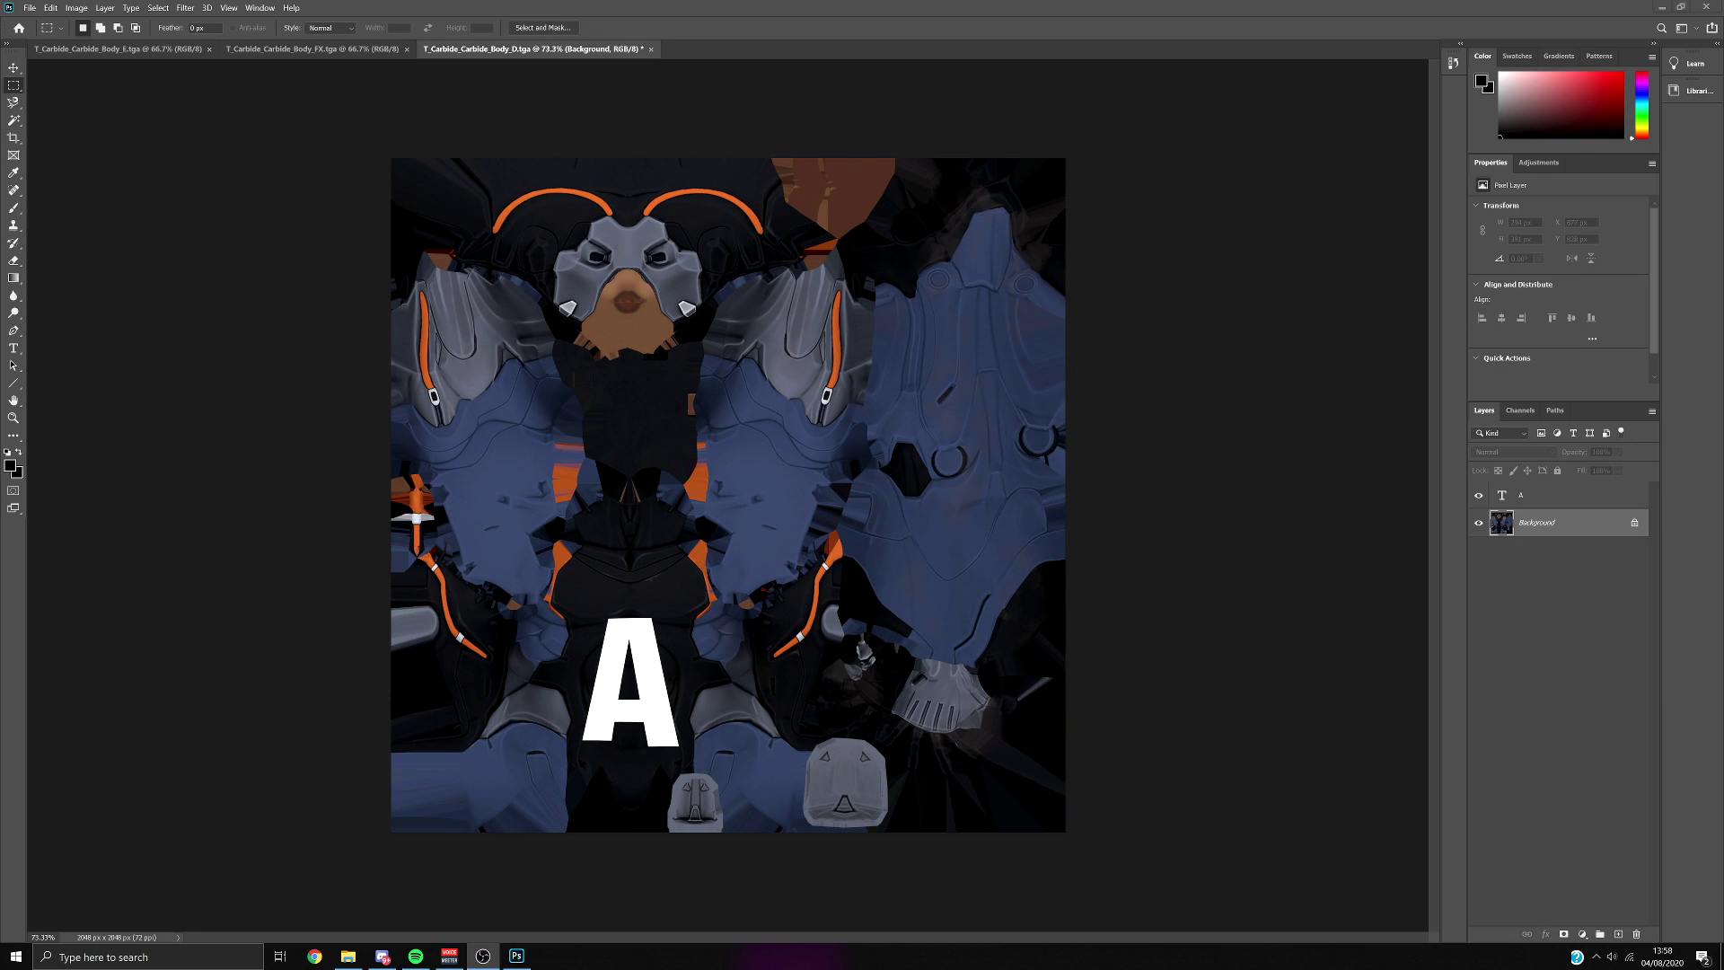
drag(372, 142, 1118, 848)
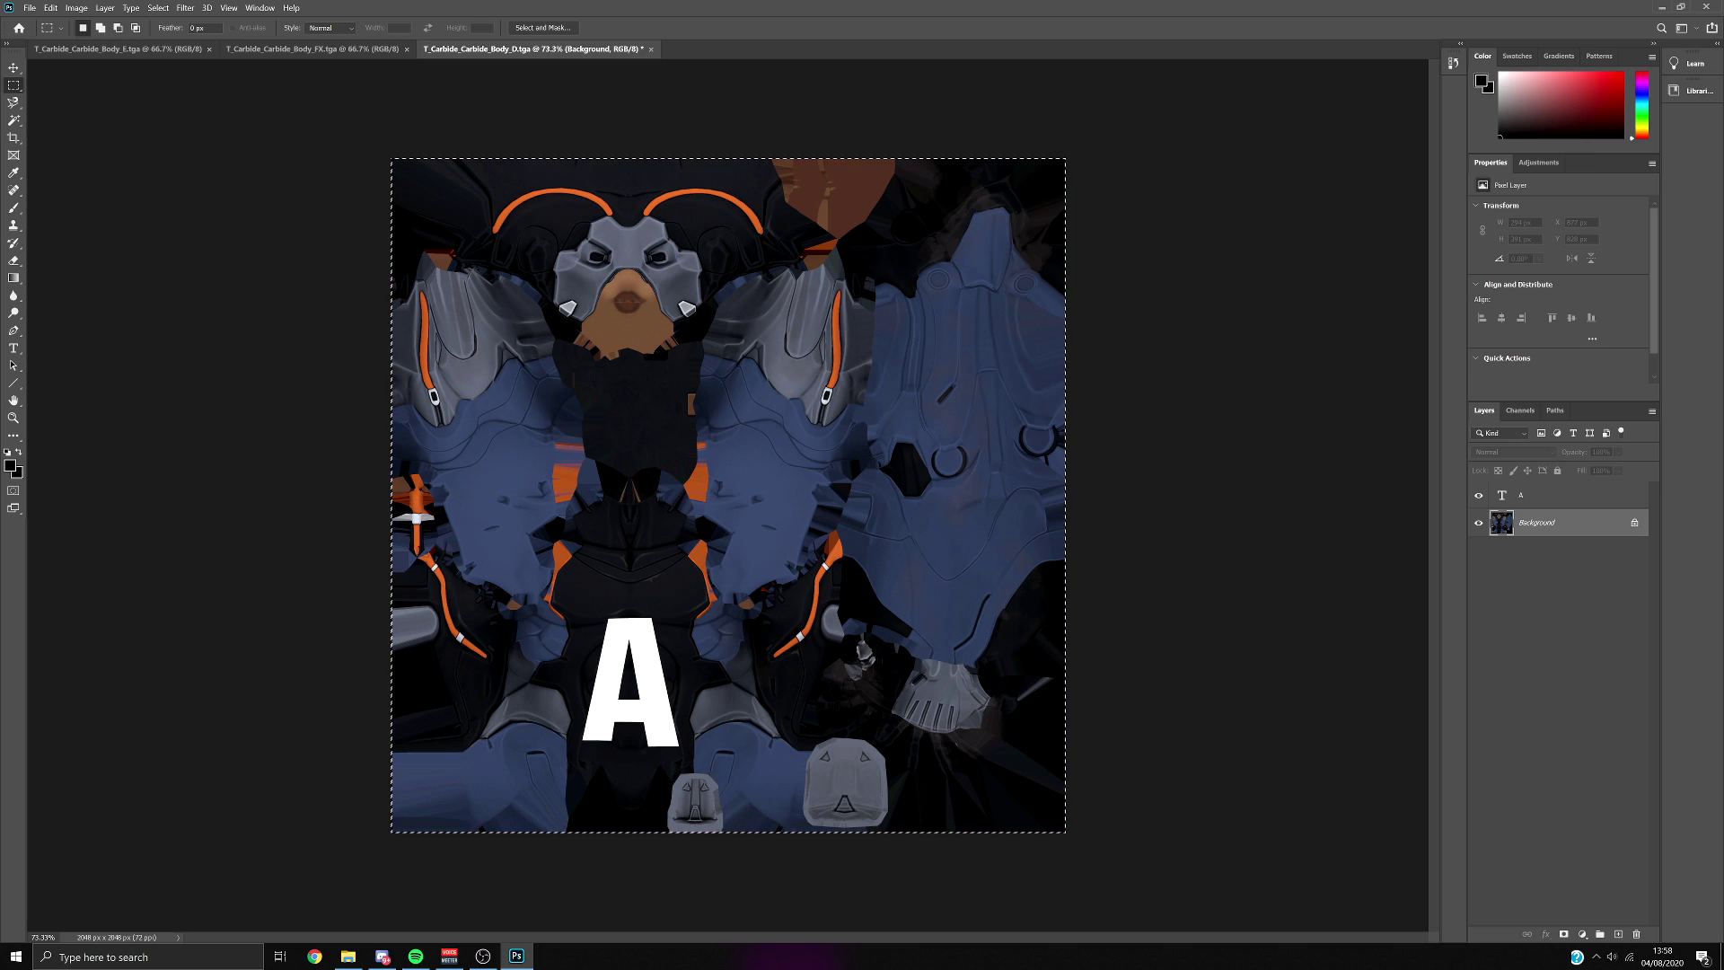
click(312, 49)
key(ctrl+v)
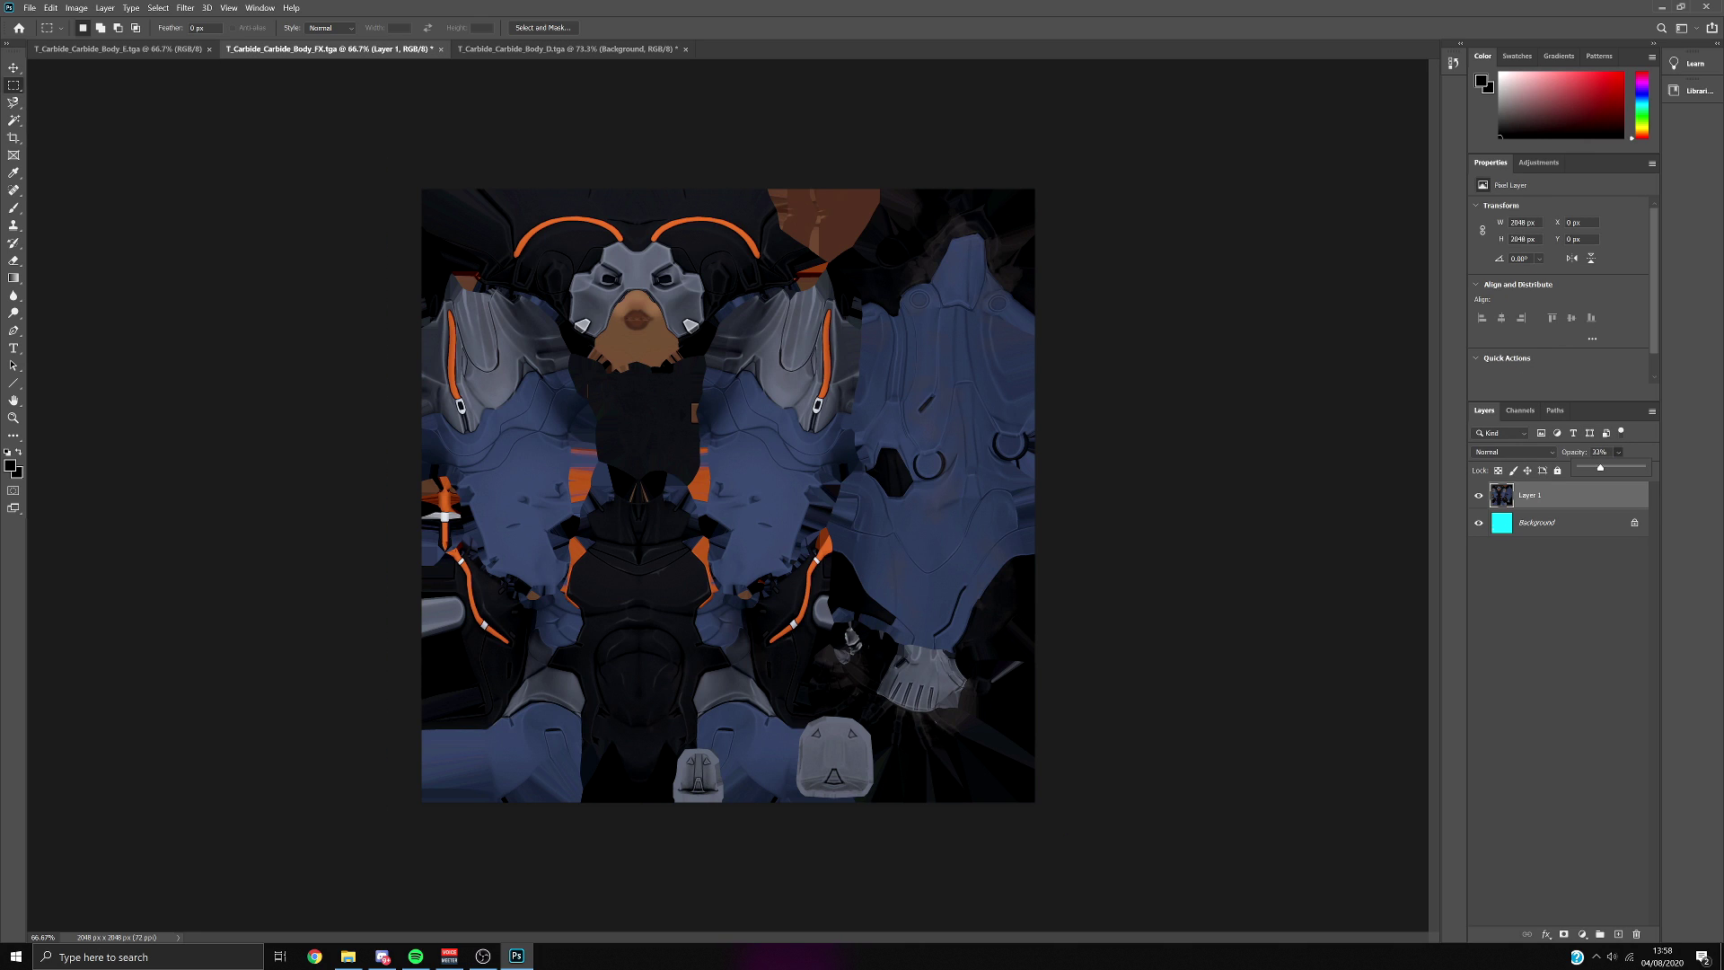
Set the pasted layer's opacity to 29% in Body_FX so it overlays the cyan background.
drag(1601, 468, 1596, 468)
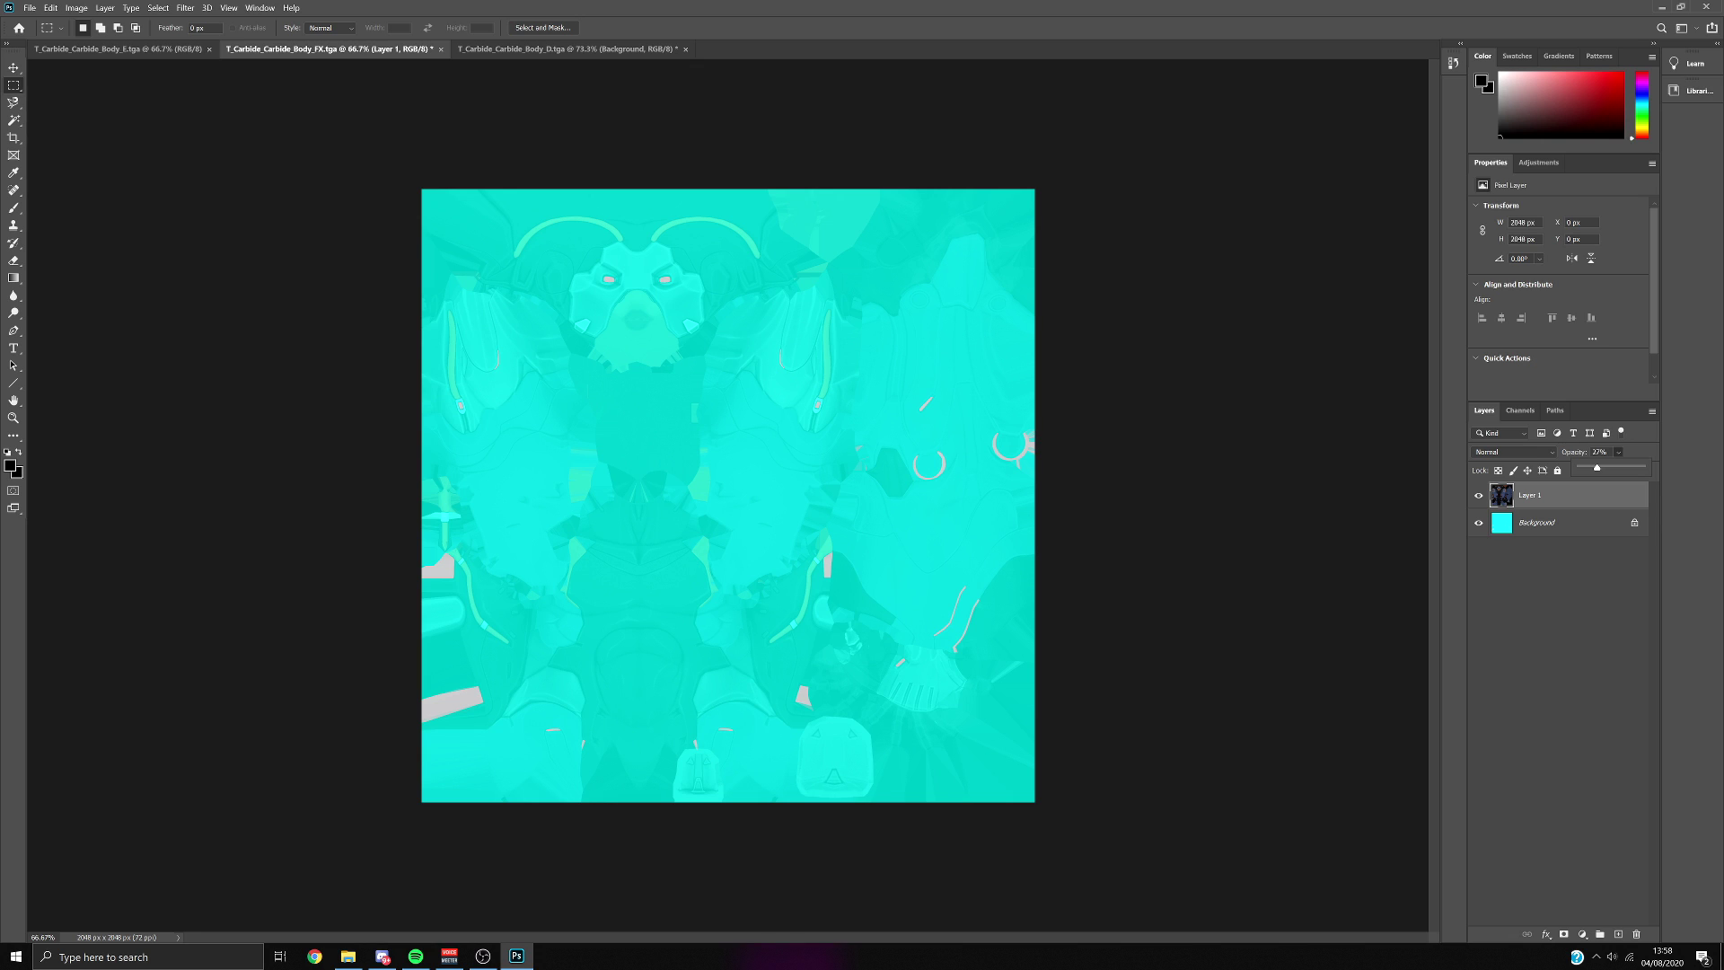
drag(1598, 468, 1605, 468)
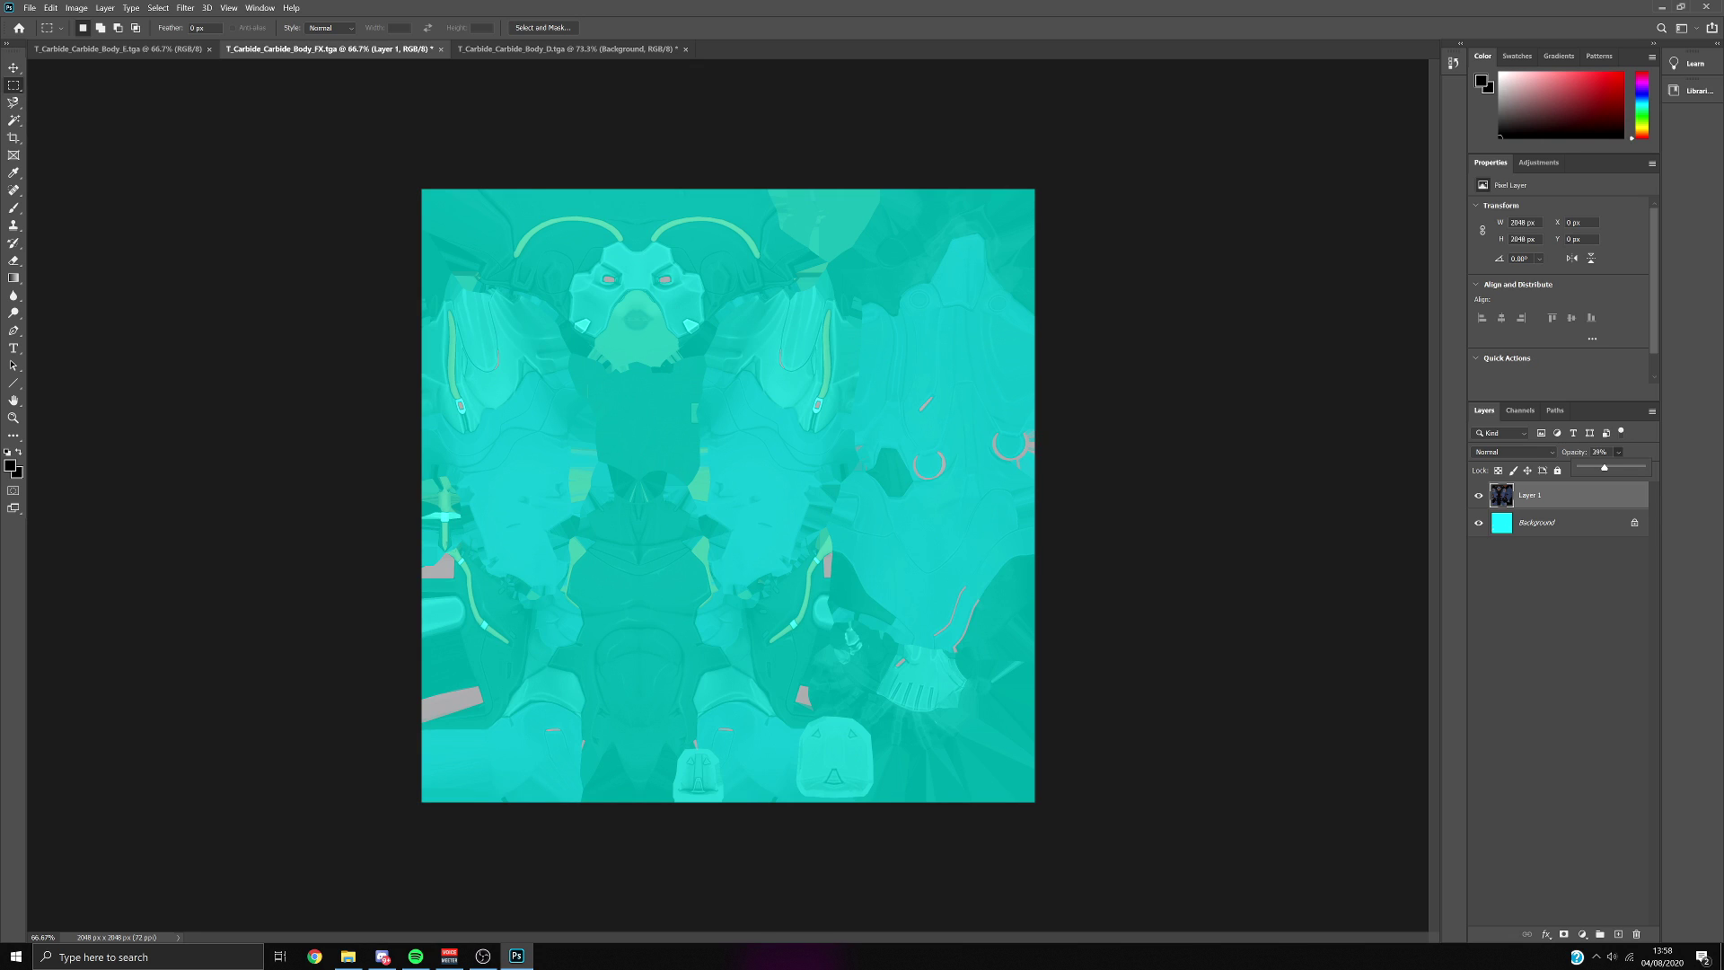
scroll(727, 557, up, 7)
scroll(727, 557, down, 4)
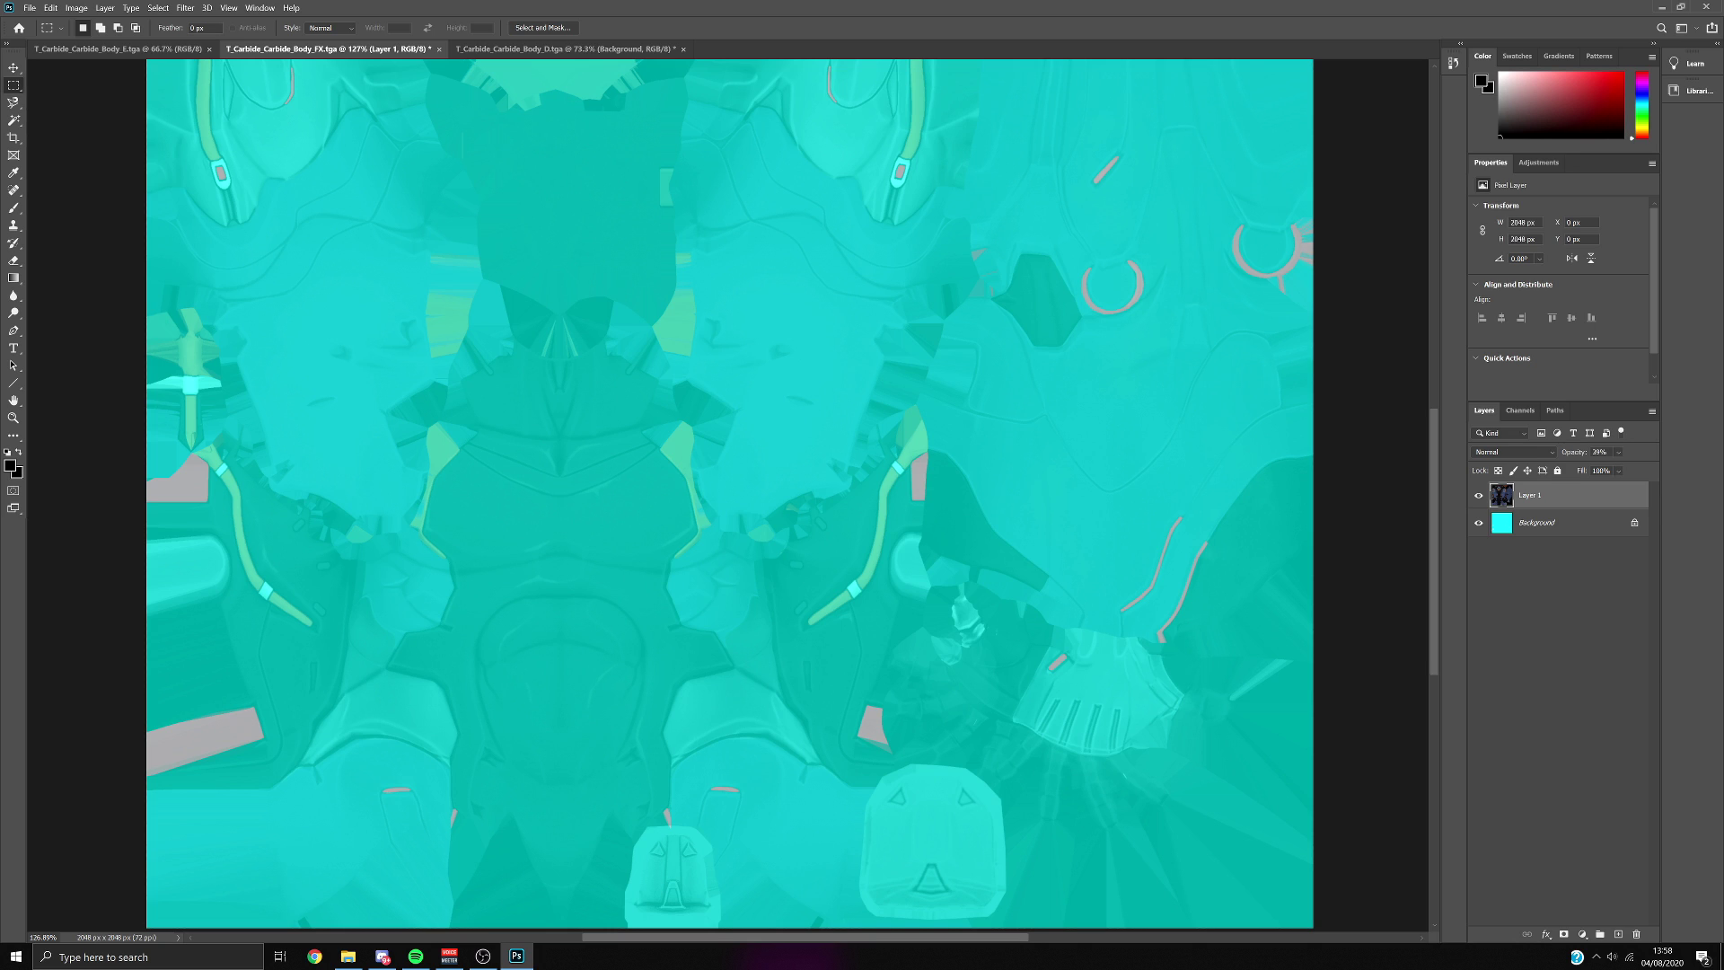
Copy the letter "A" from Body_D and paste it as a new layer into Body_FX.
scroll(727, 557, down, 1)
click(565, 50)
key(v)
key(ctrl+d)
key(m)
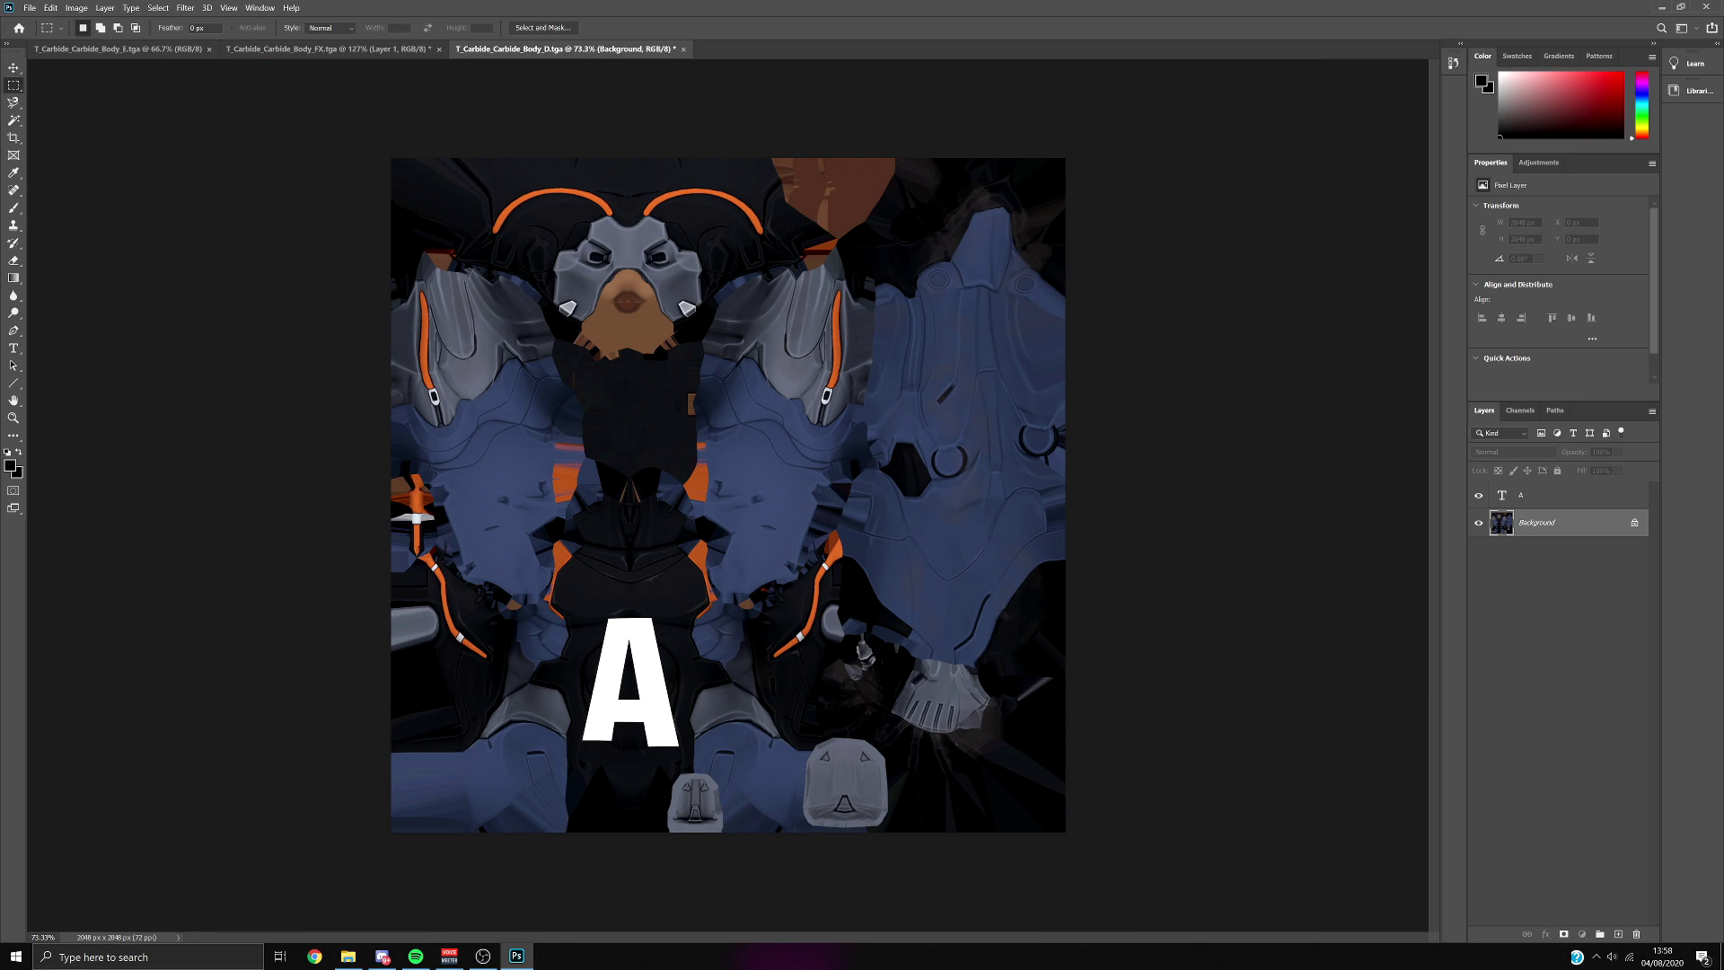
key(alt+])
key(ctrl+a)
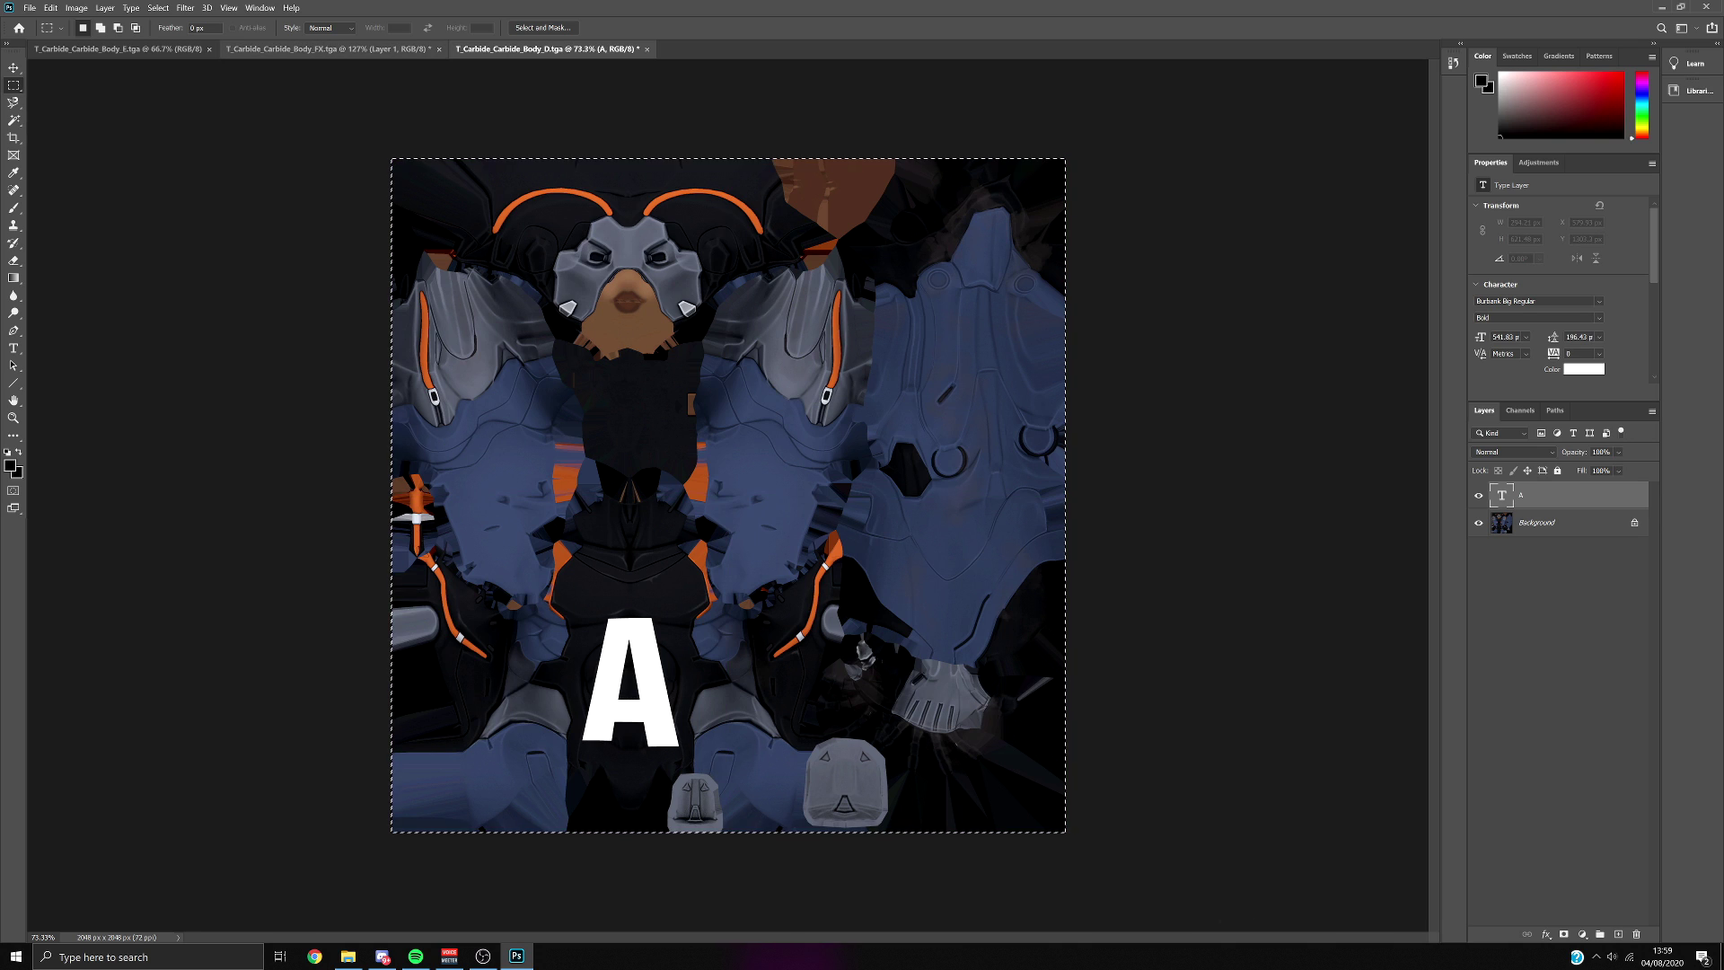
key(ctrl+c)
key(ctrl+shift+Tab)
key(ctrl+v)
key(ctrl+0)
key(v)
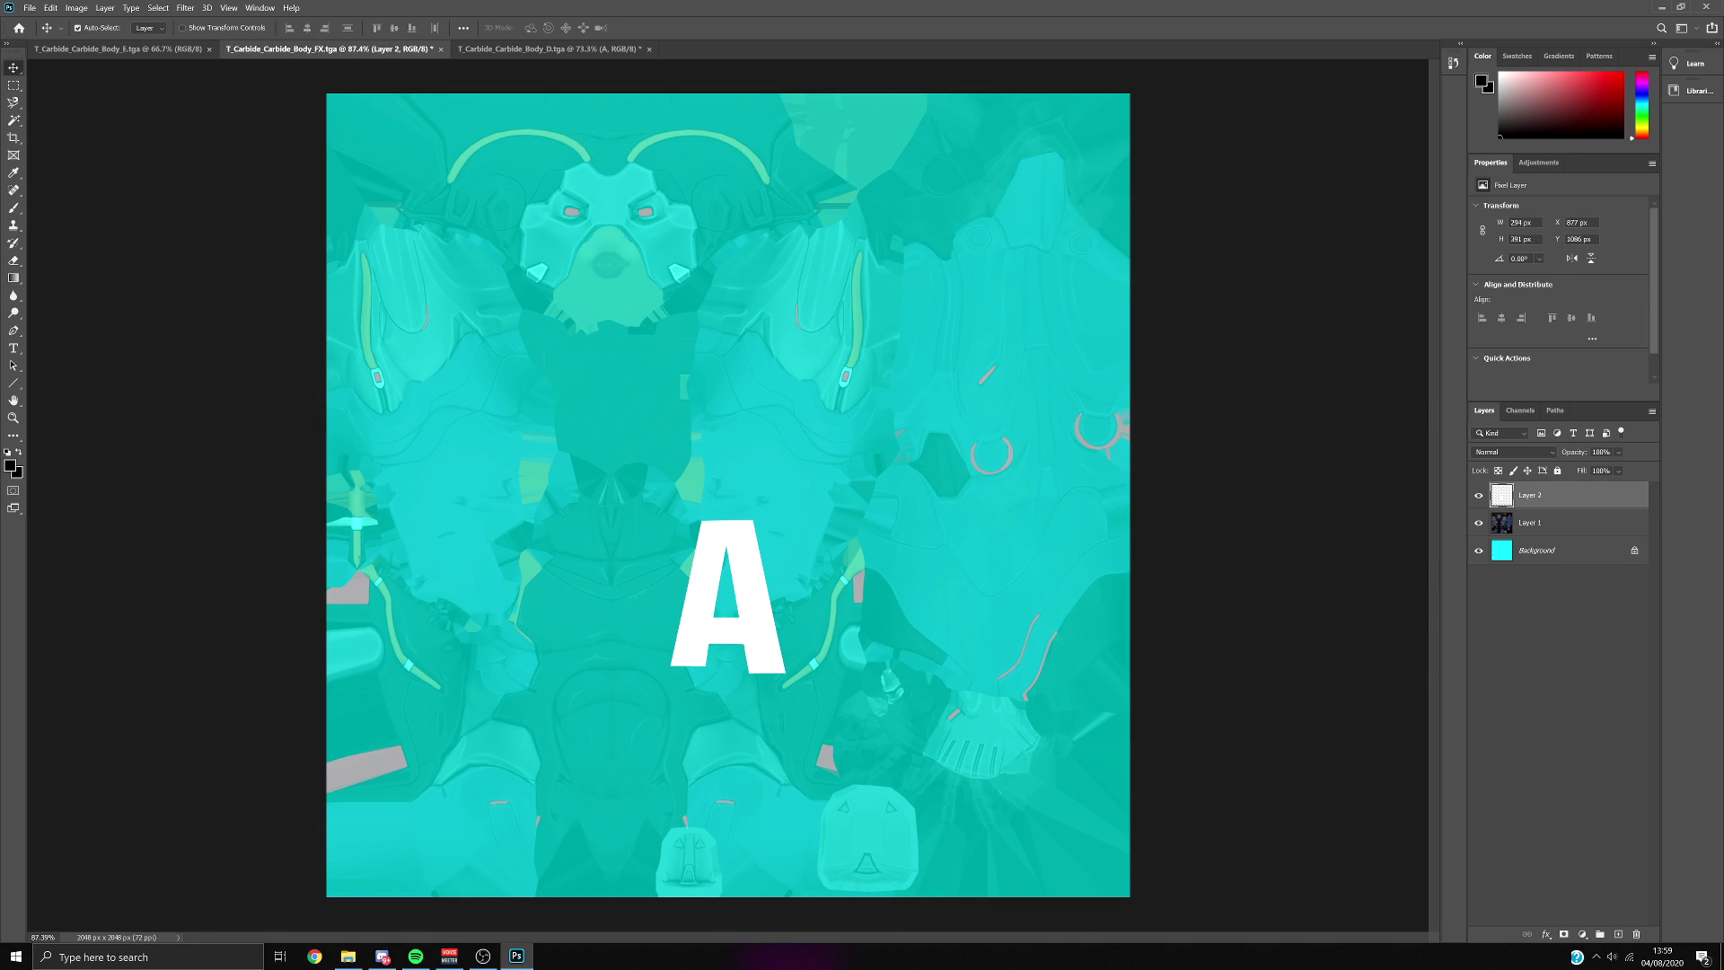
Move the pasted "A" onto the lower torso in Body_FX, at about X 583 px, Y 1400 px, matching its placement in Body_D.
scroll(423, 440, up, 5)
scroll(808, 530, down, 2)
drag(862, 552, 690, 718)
key(ctrl+Tab)
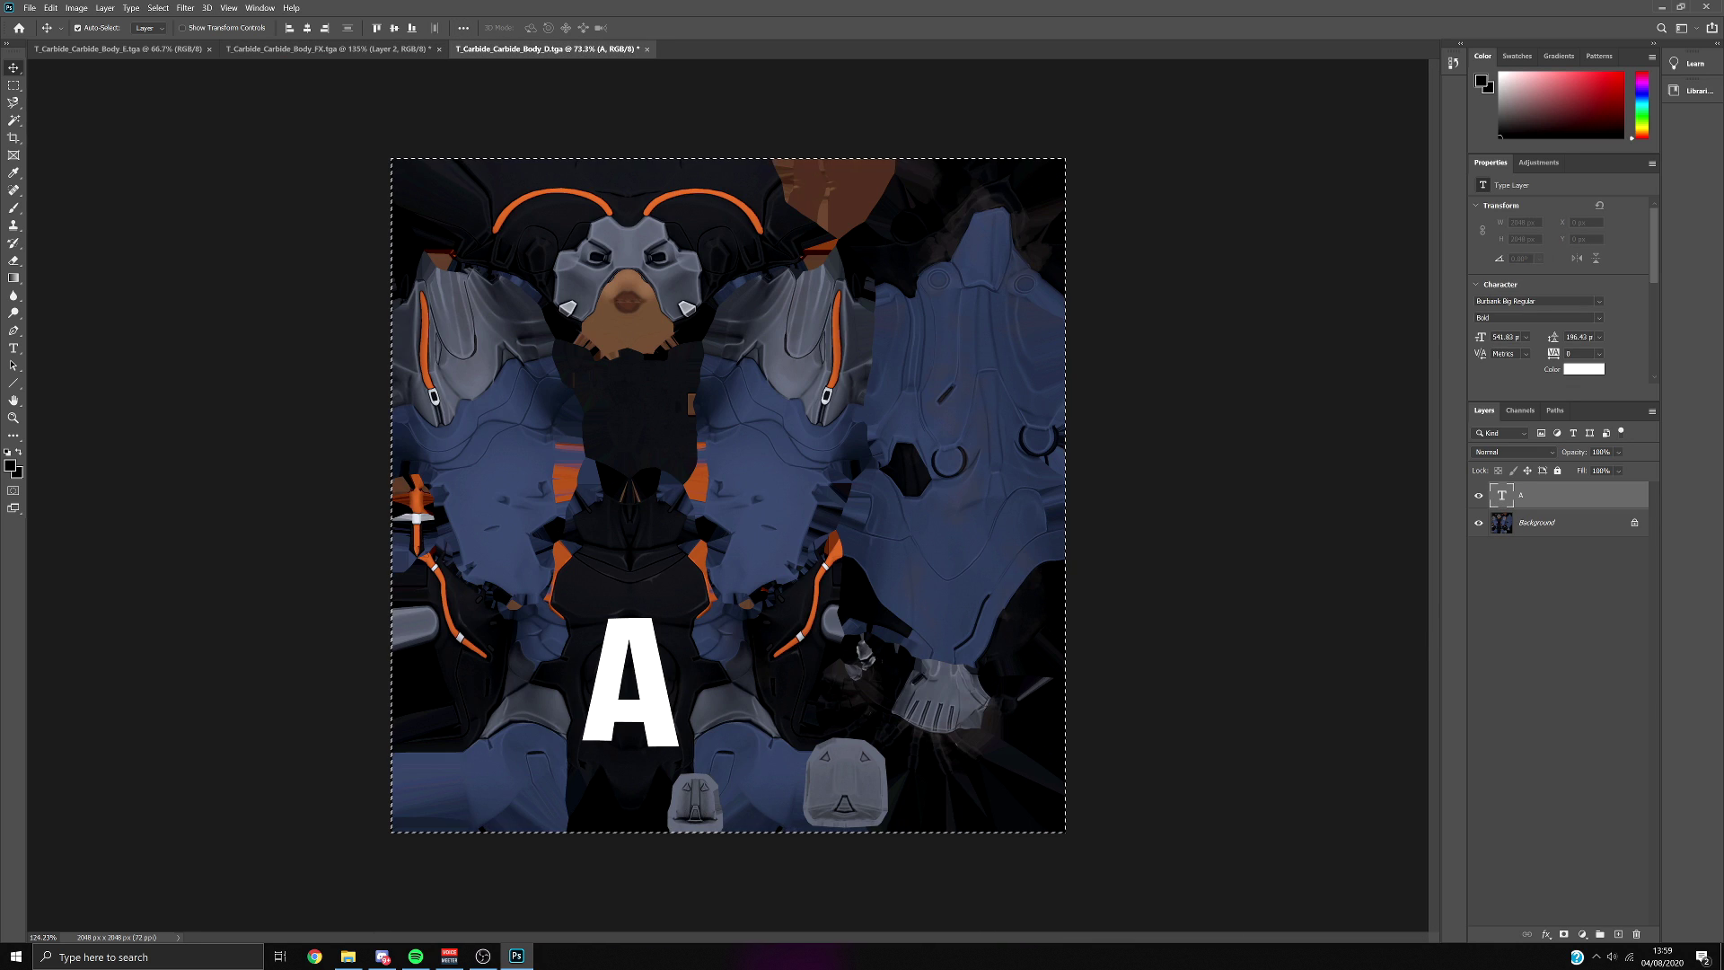
scroll(673, 594, up, 5)
scroll(668, 593, down, 1)
scroll(566, 575, up, 4)
drag(579, 621, 579, 632)
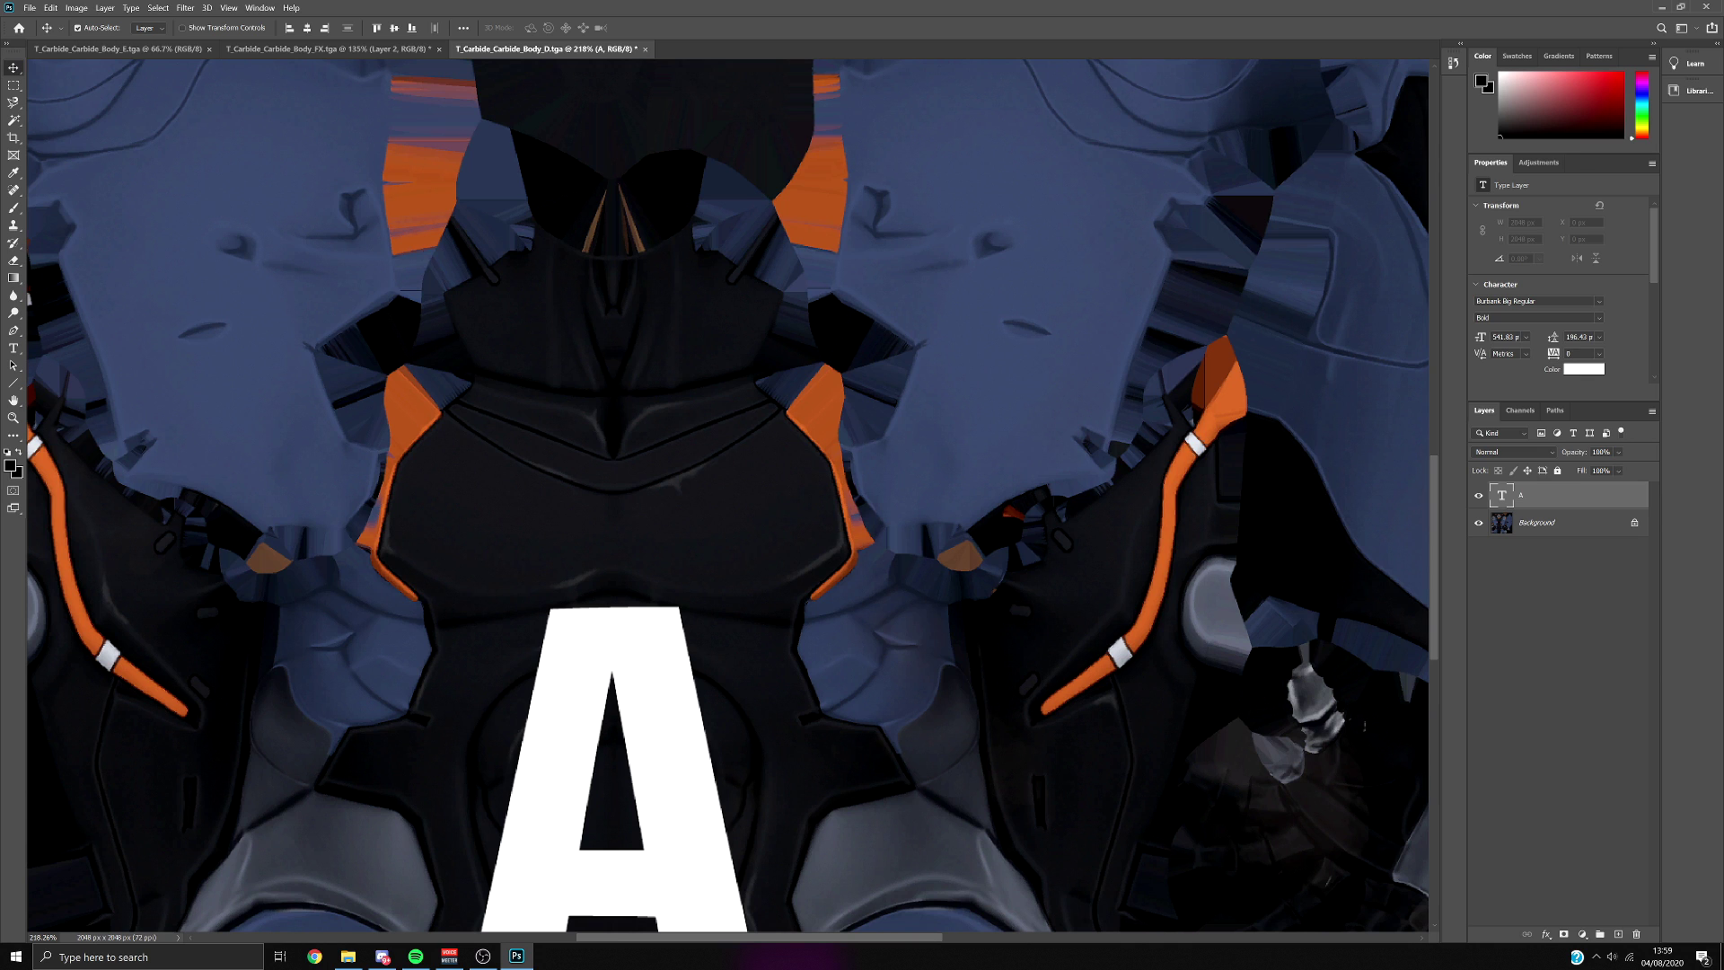
click(310, 49)
scroll(615, 697, up, 6)
scroll(628, 670, down, 1)
drag(628, 670, 628, 670)
Raise the texture overlay's opacity to 86% in Body_FX and compare the letter's placement with Body_D.
click(1531, 522)
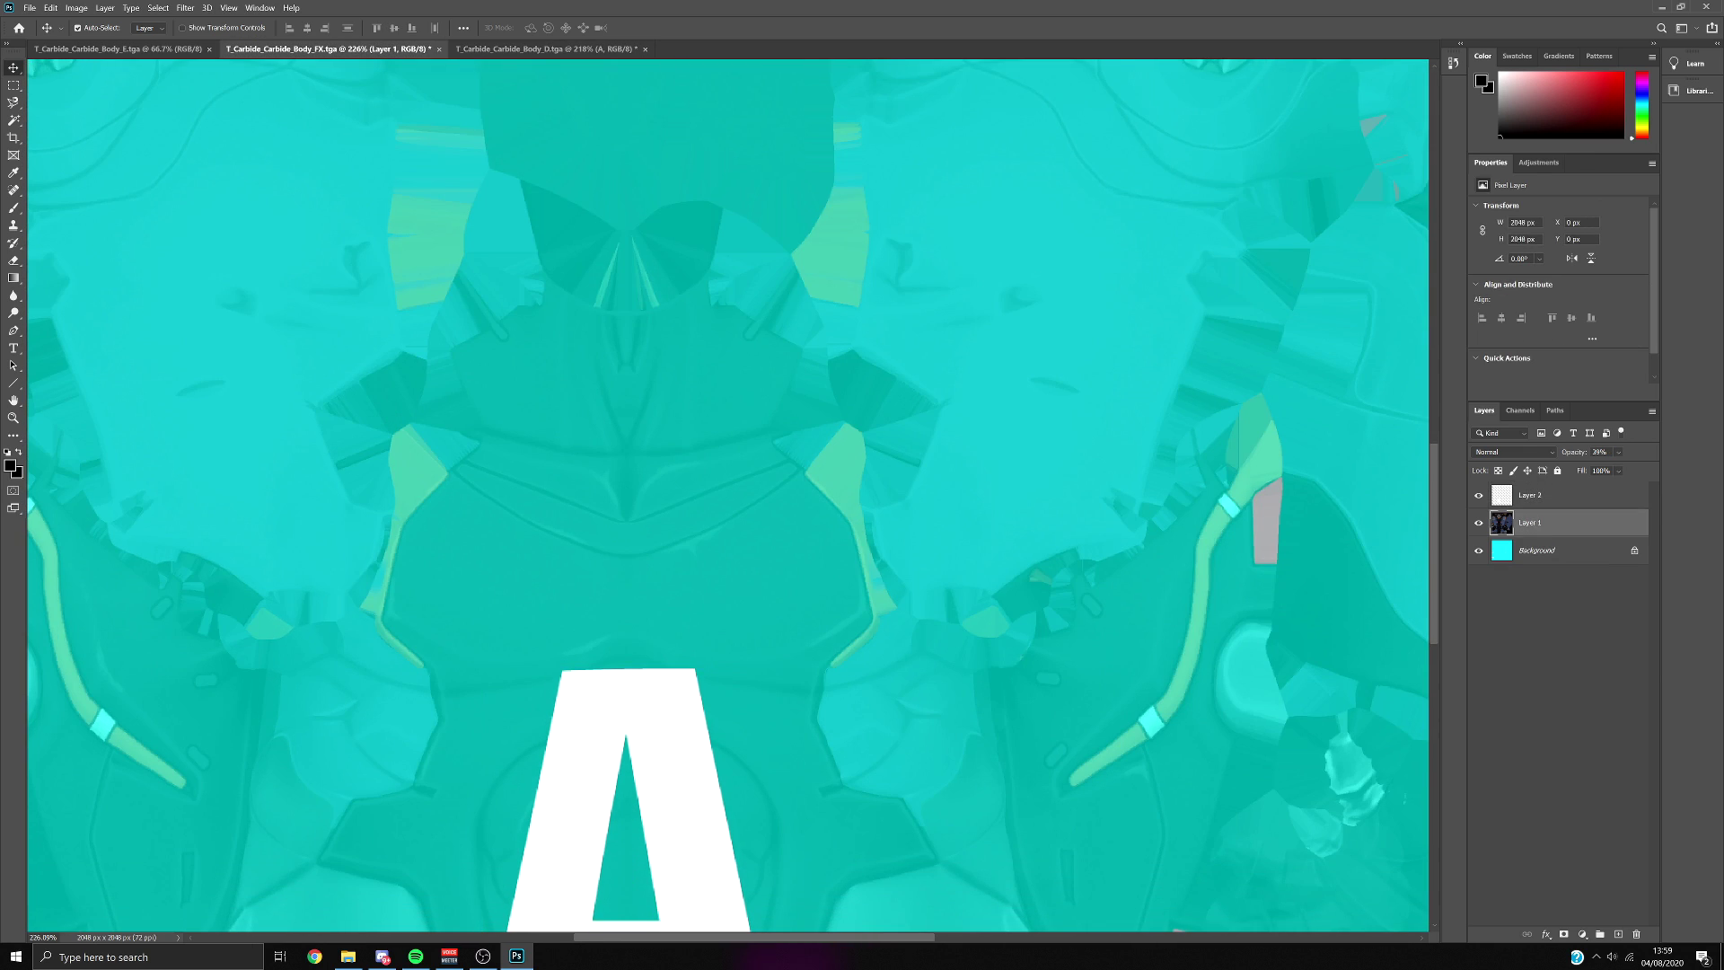
drag(1632, 467, 1640, 467)
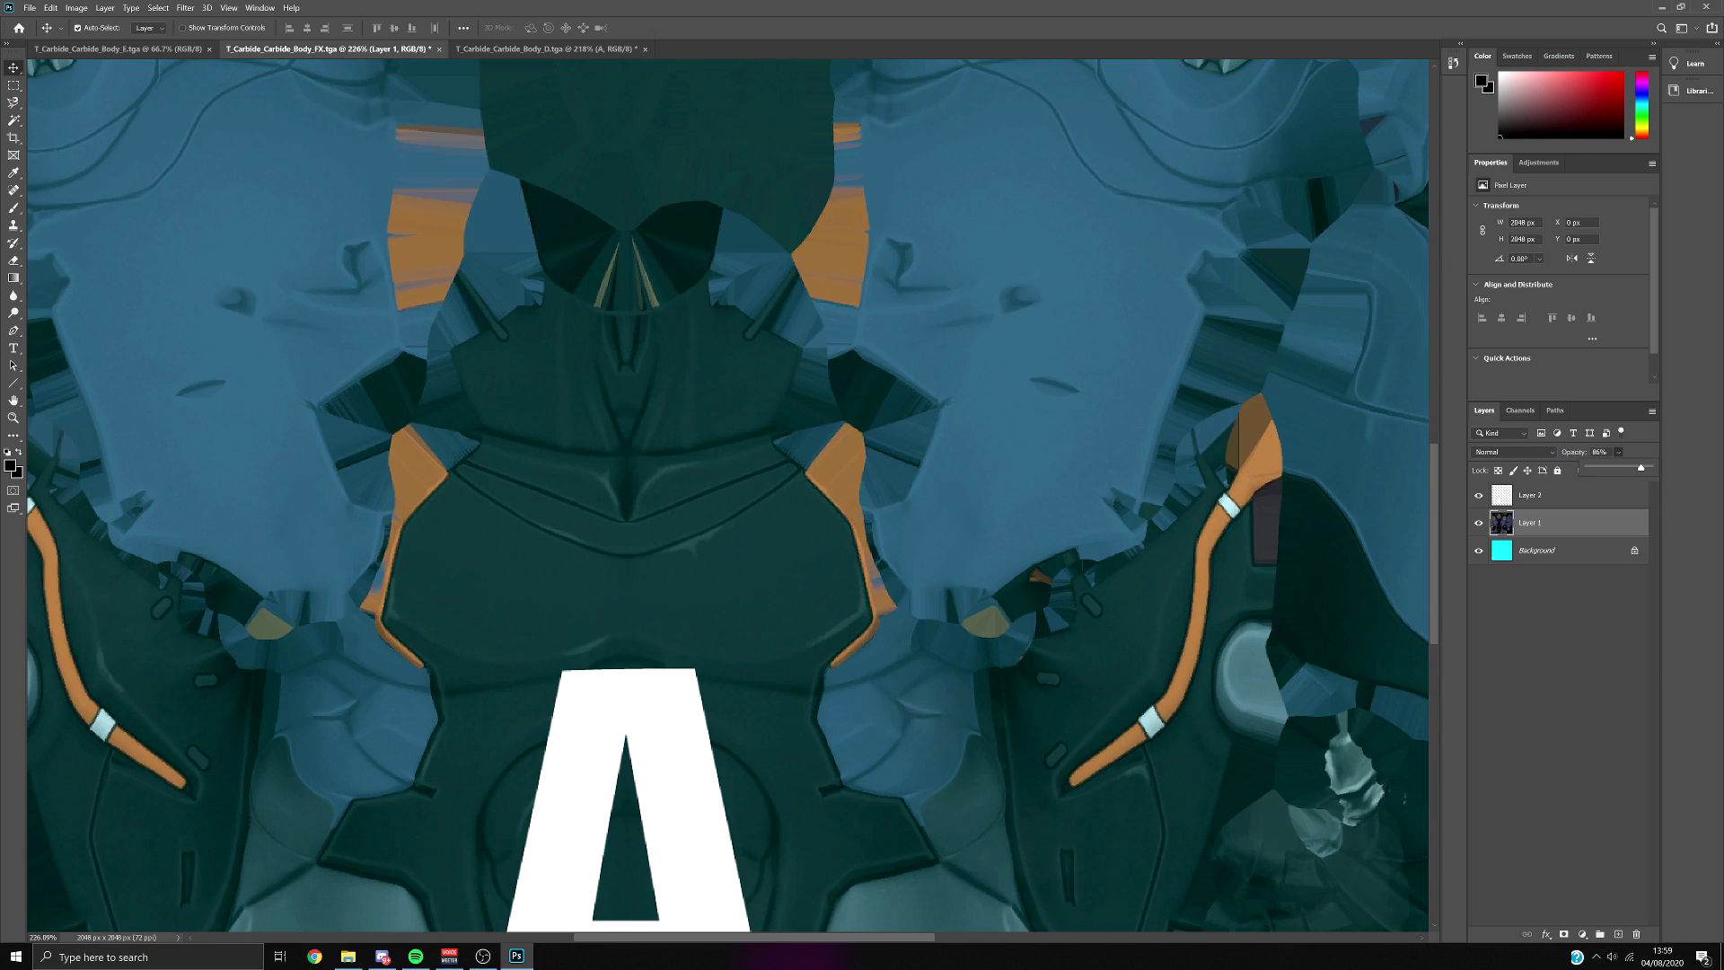
click(642, 680)
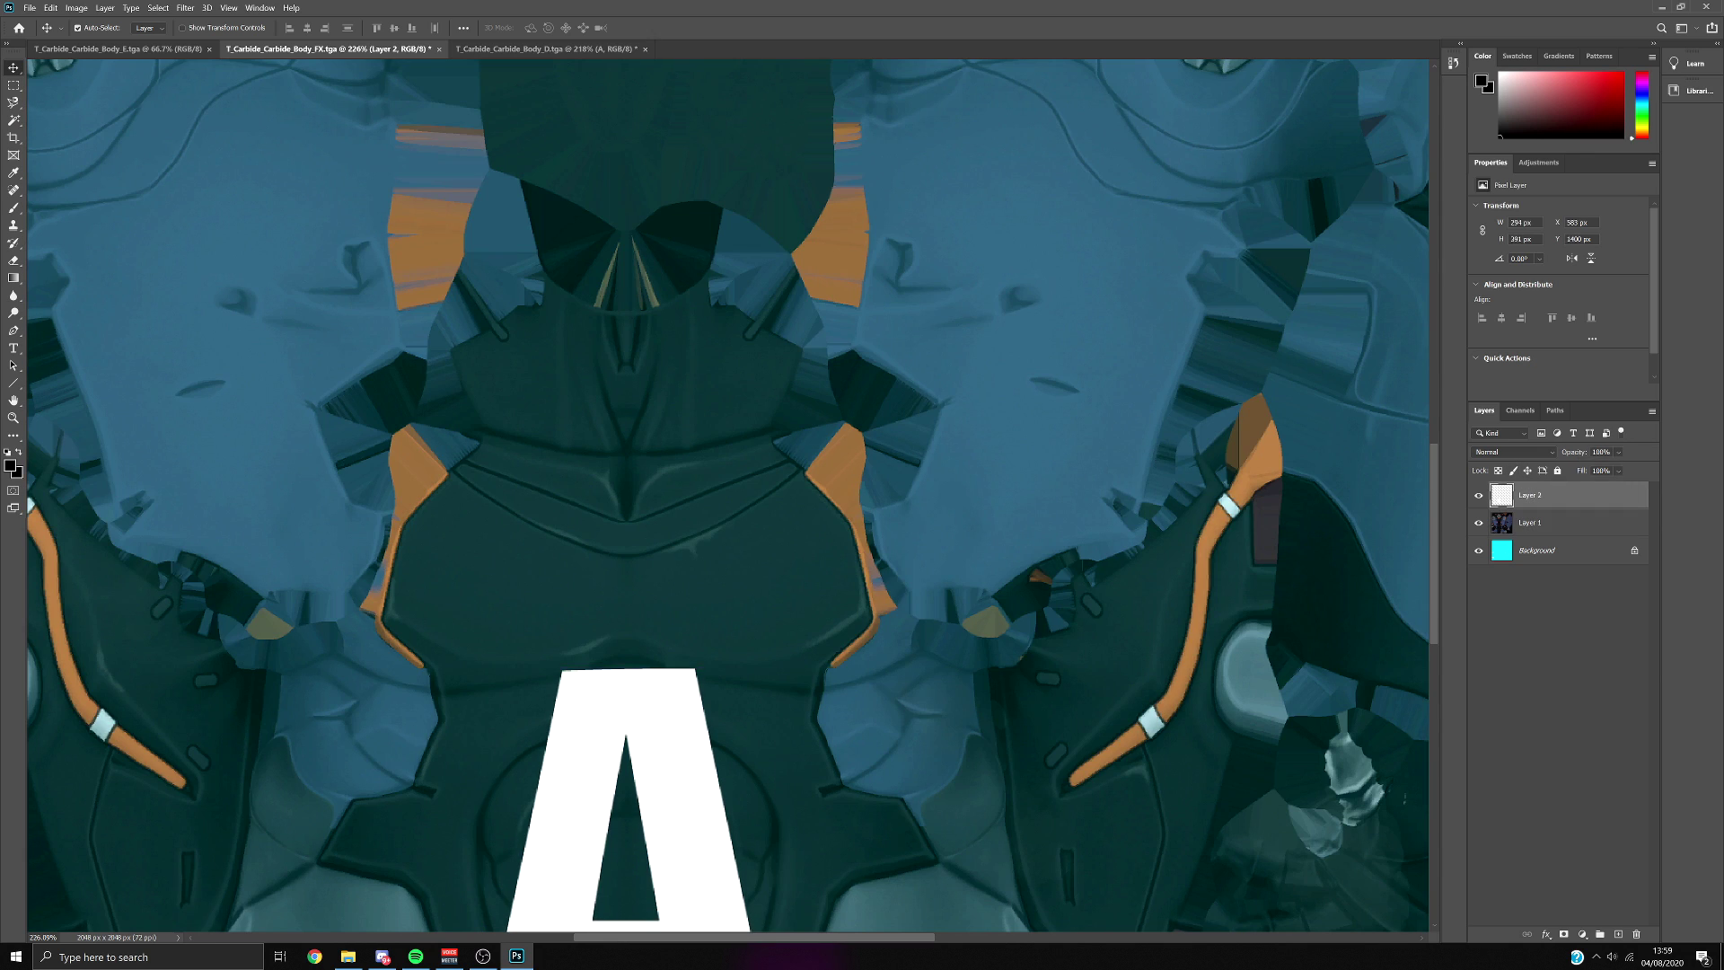
scroll(553, 171, down, 3)
click(545, 49)
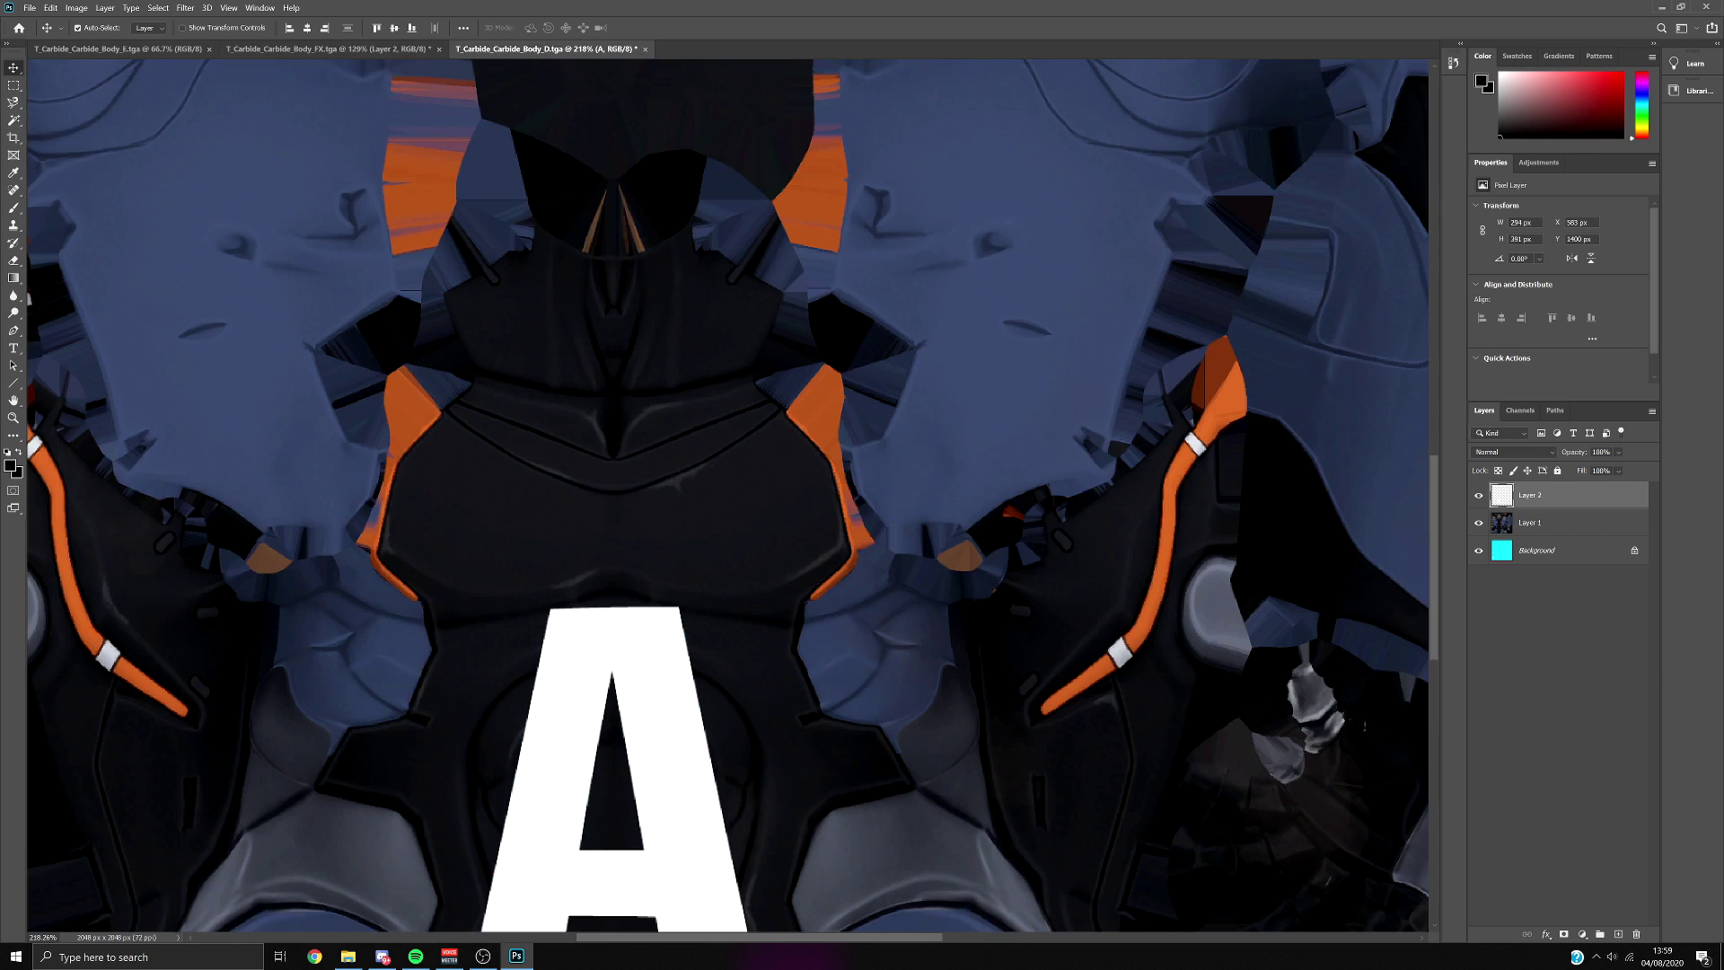
scroll(544, 264, down, 2)
click(377, 49)
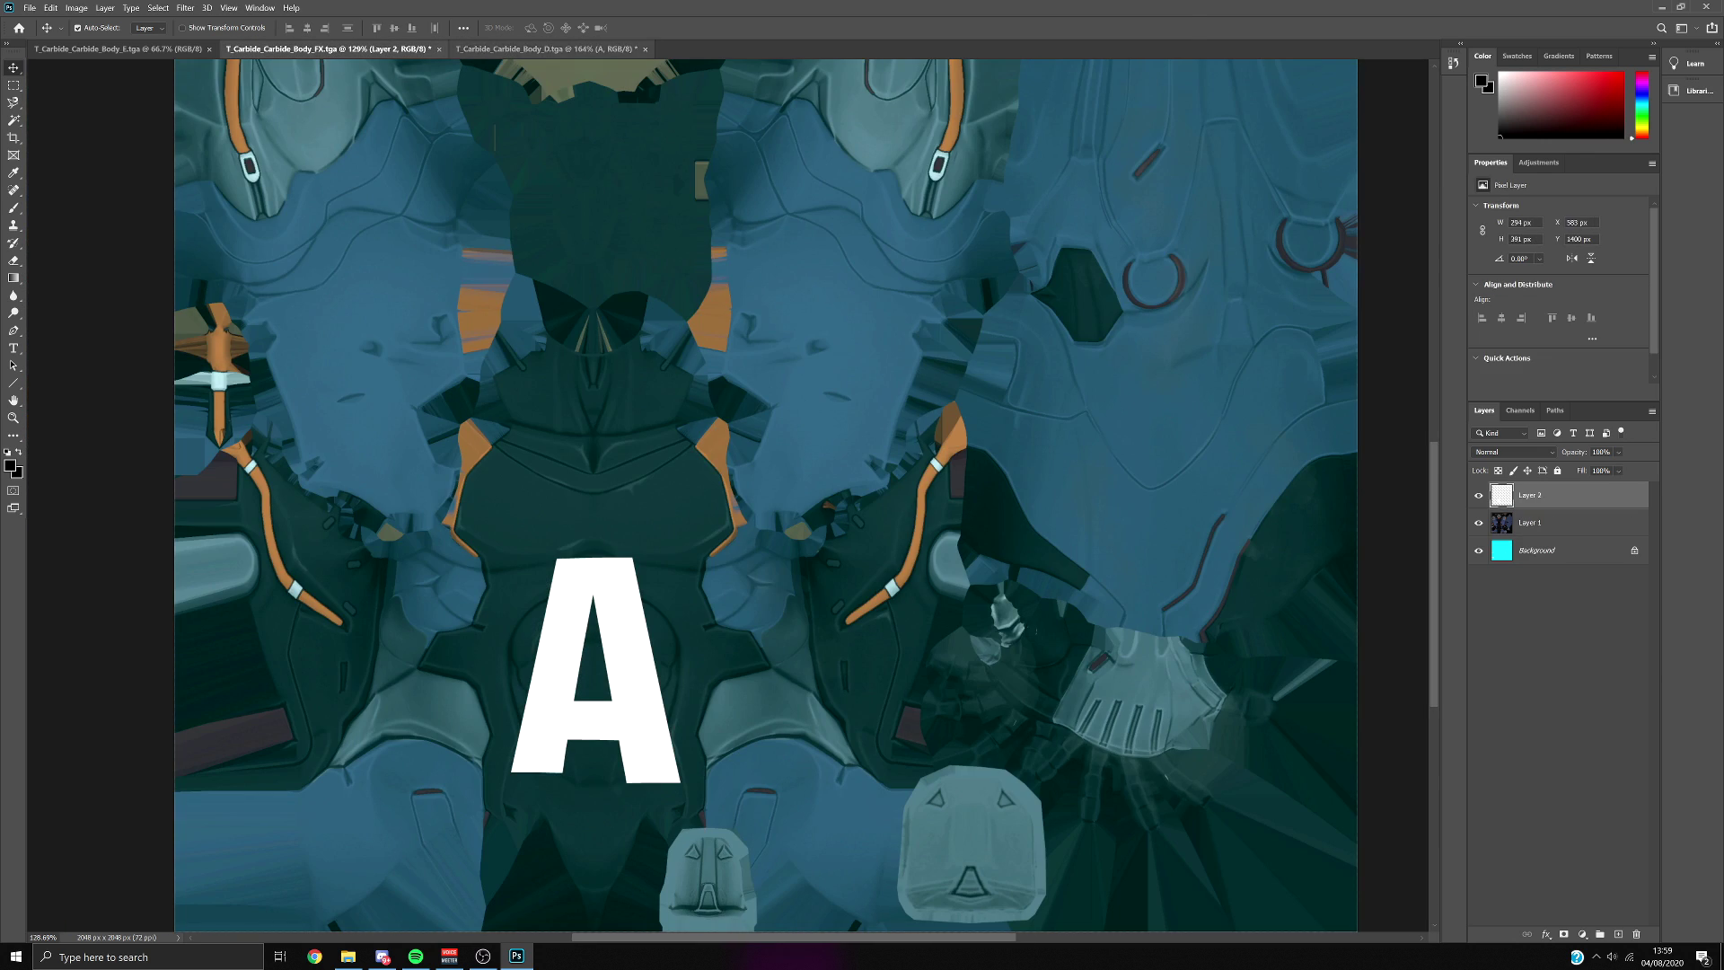
click(502, 49)
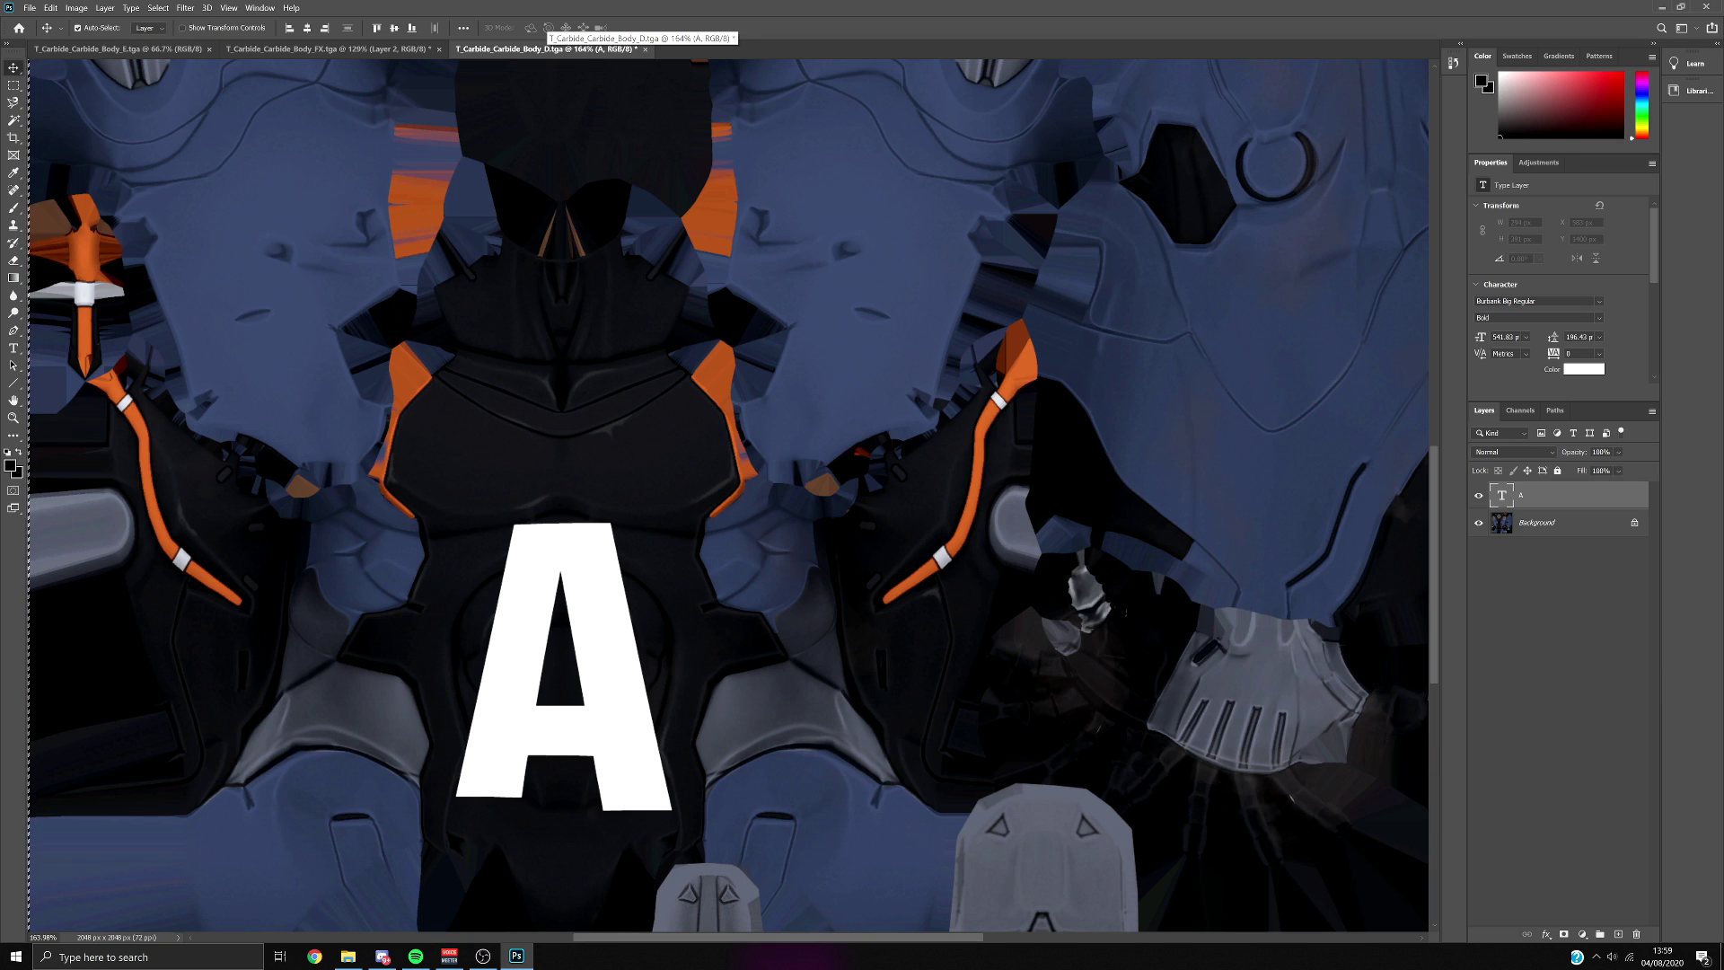
scroll(629, 448, down, 4)
click(287, 50)
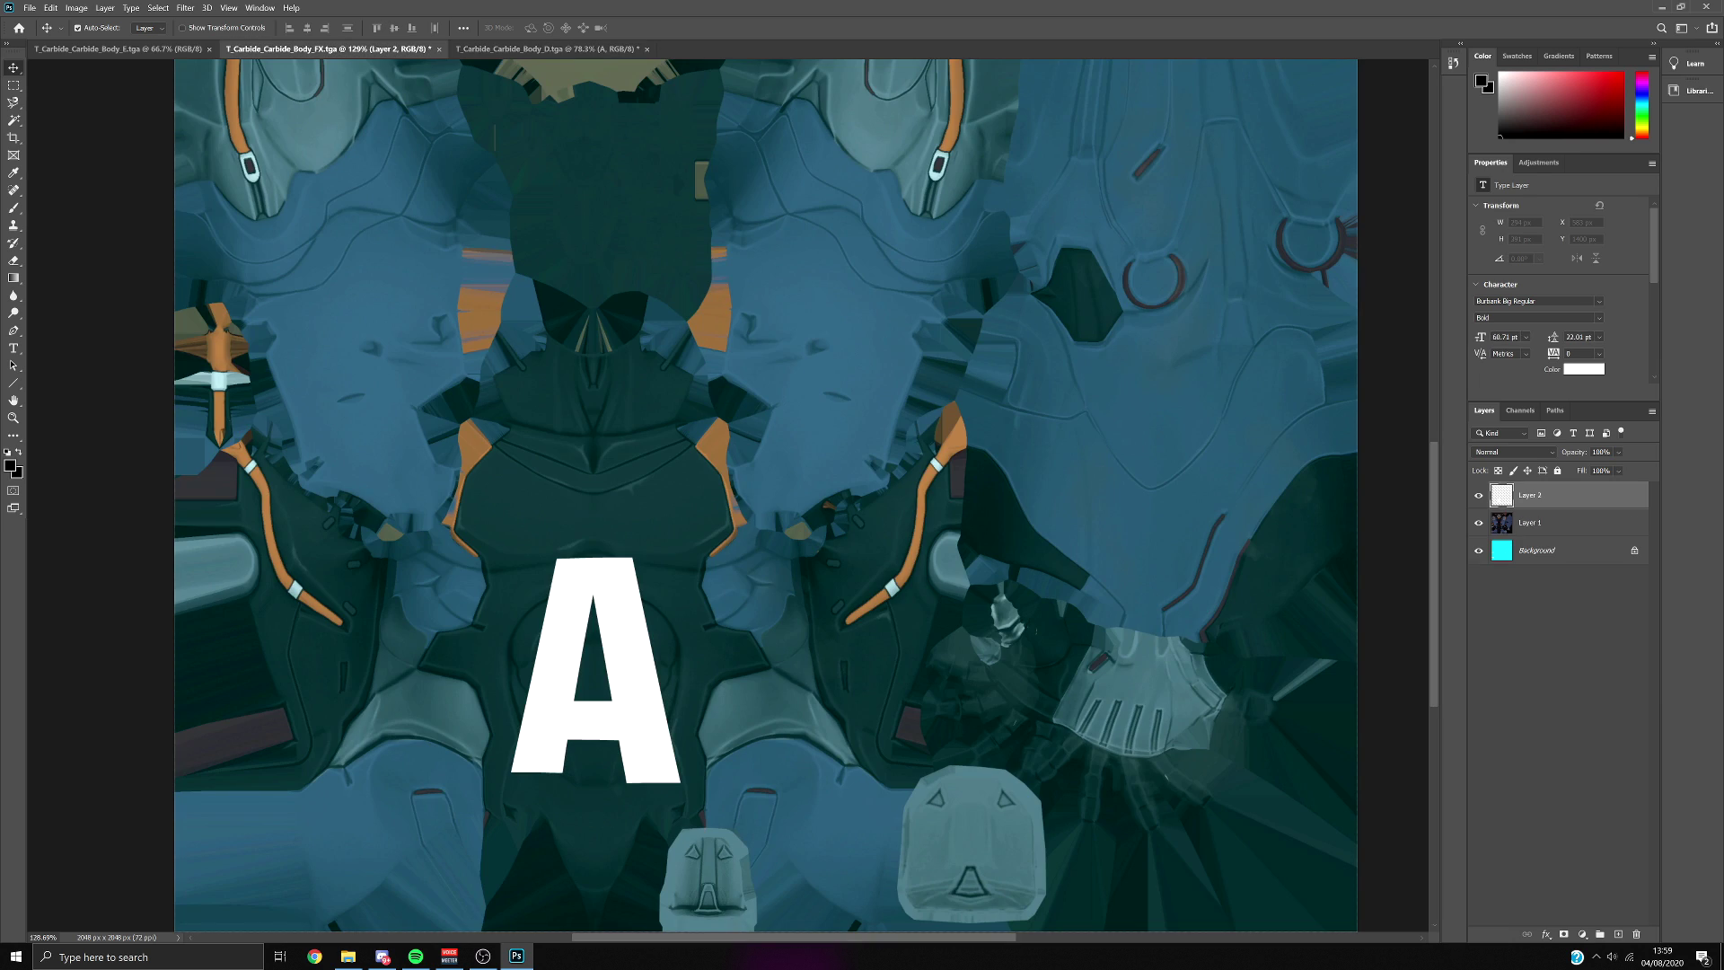
Delete the semi-transparent texture overlay layer from Body_FX, keeping the white letter above the cyan background.
key(m)
key(ctrl+minus)
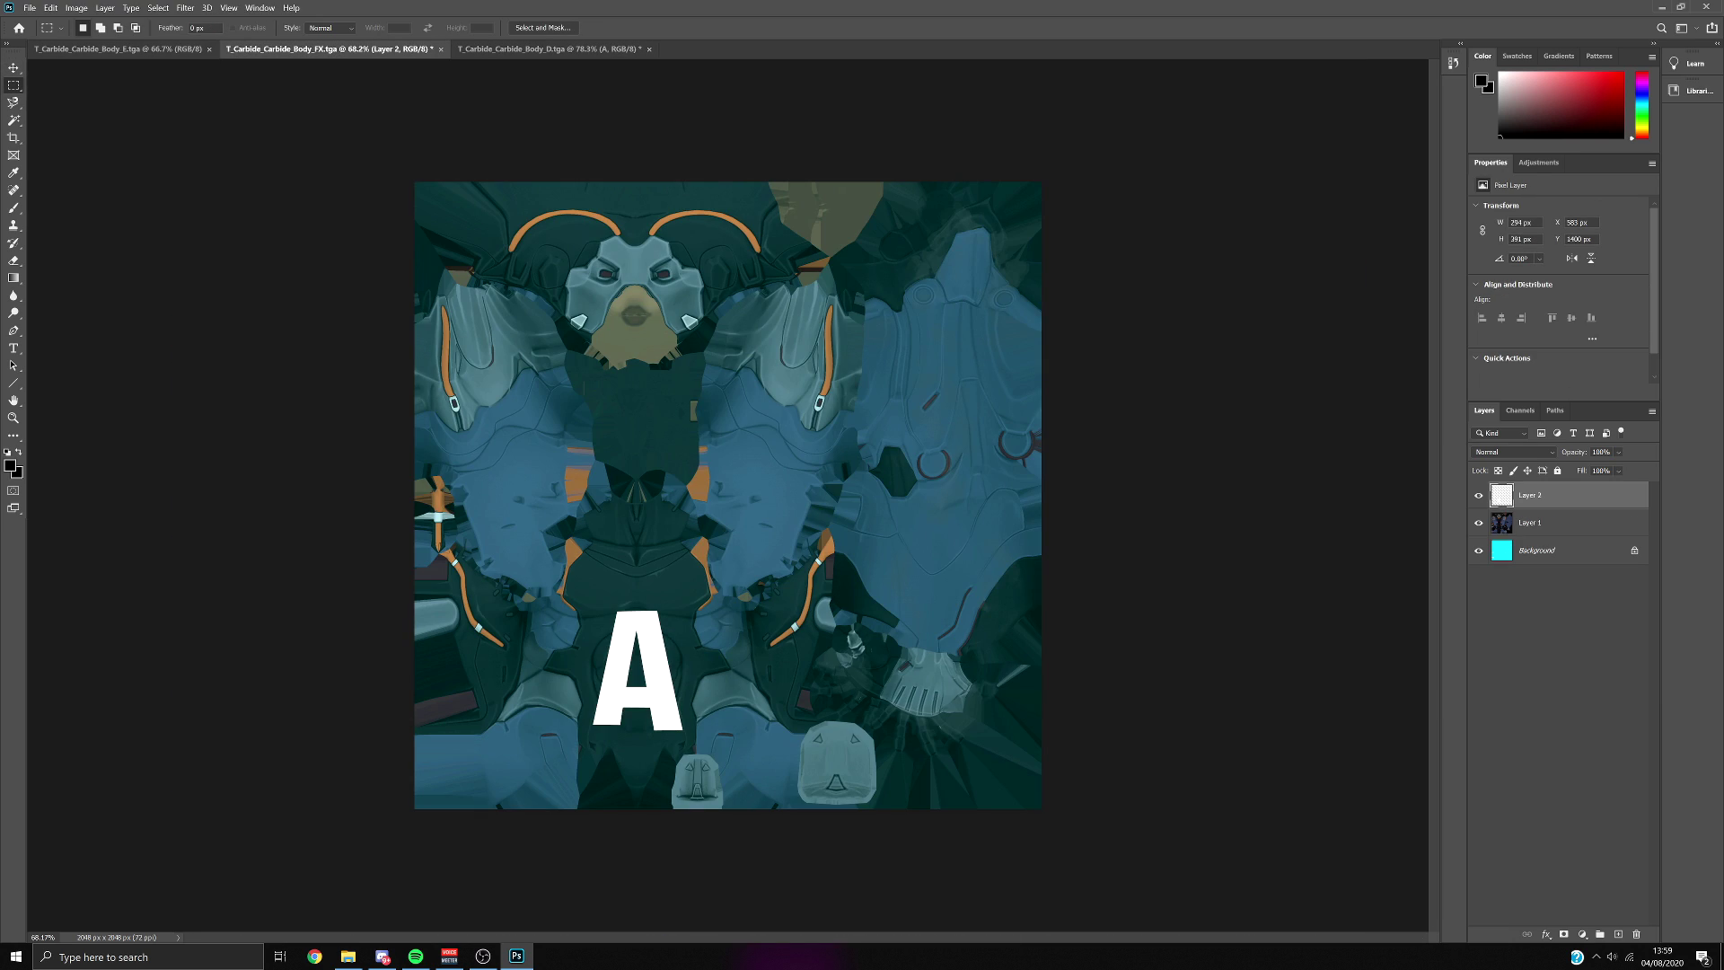
click(1558, 523)
key(Delete)
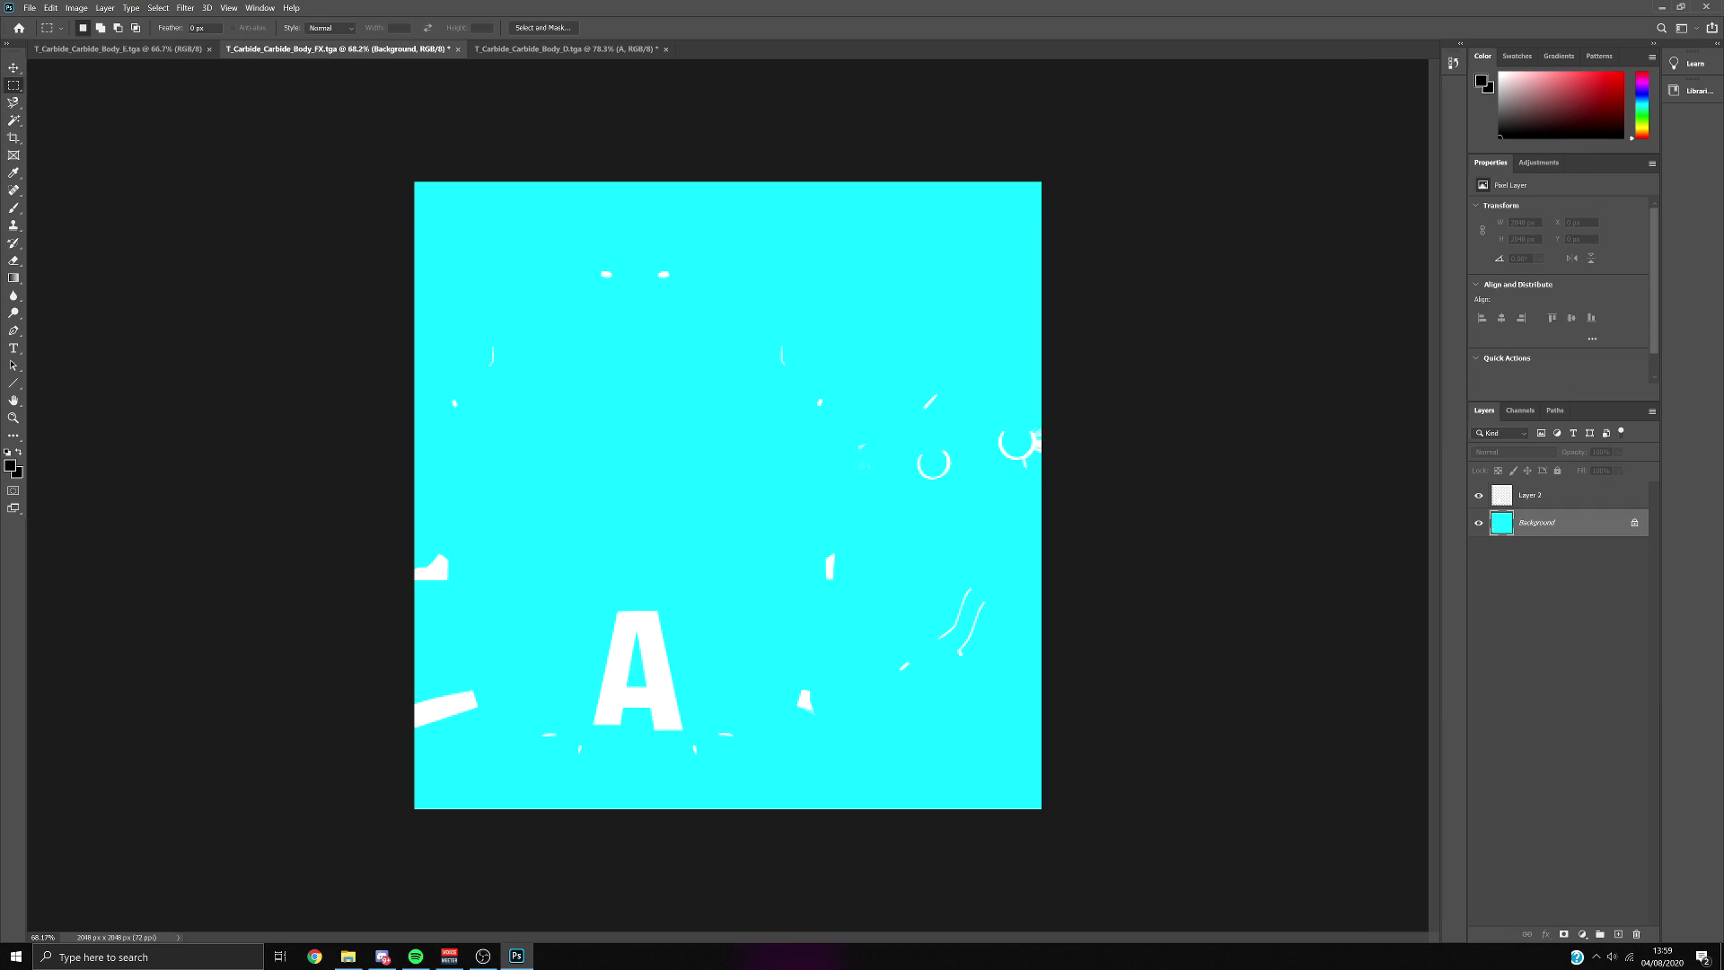
scroll(727, 494, up, 3)
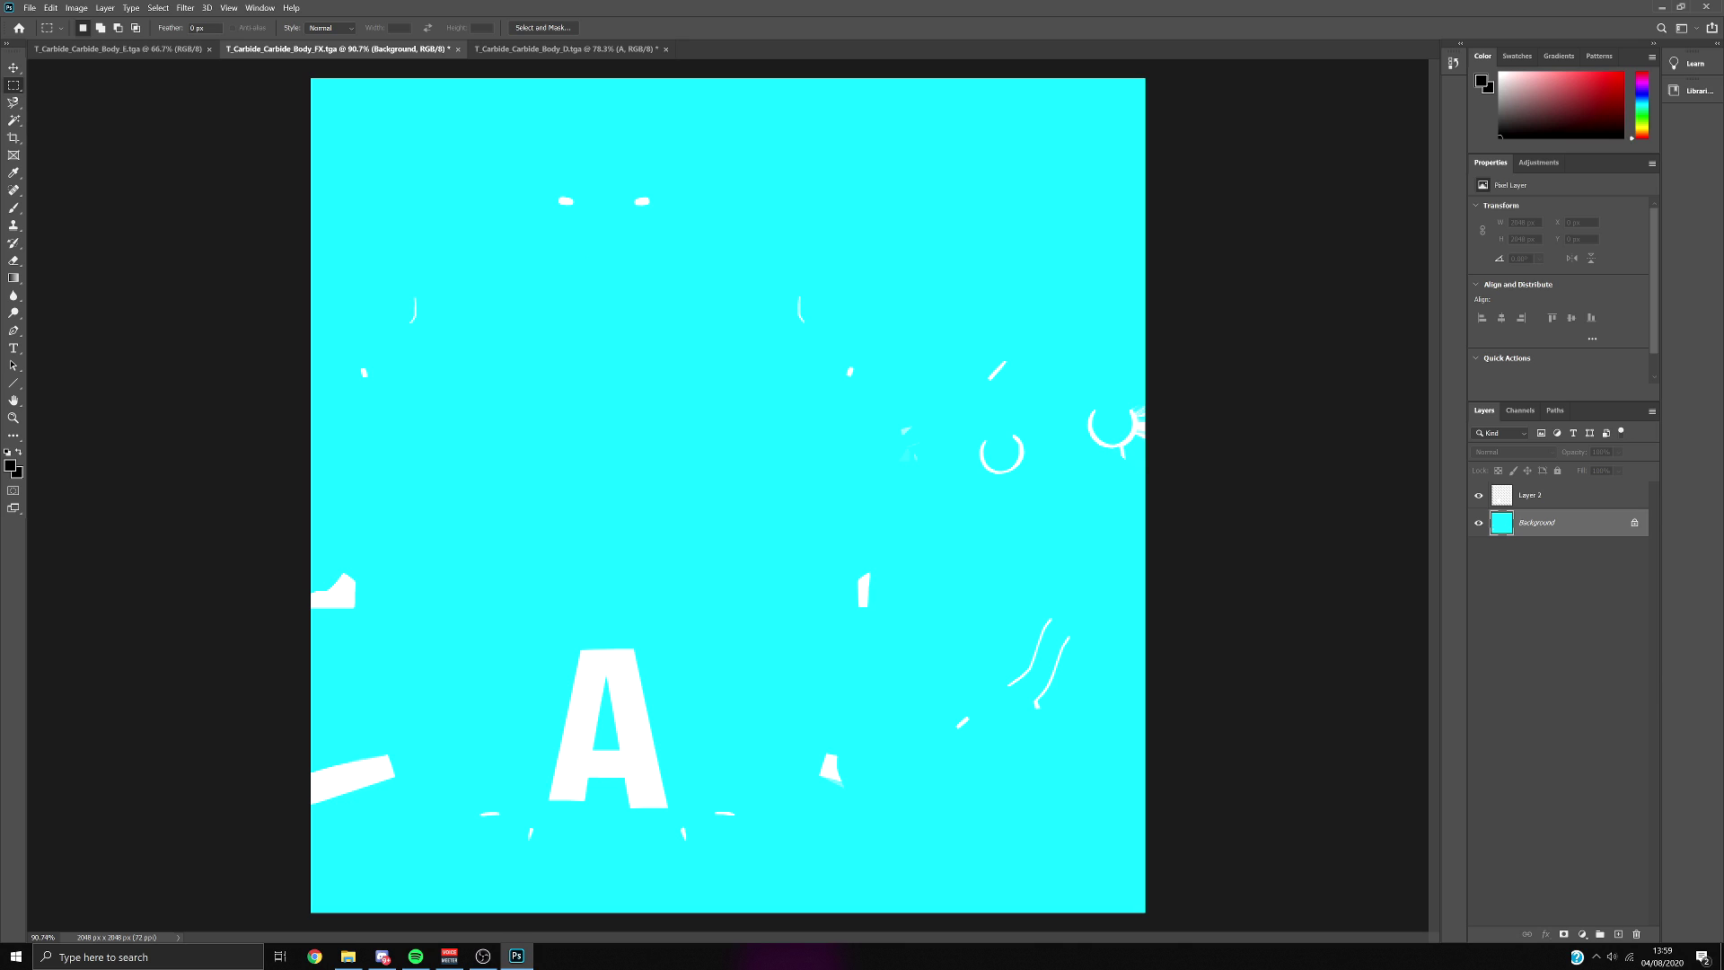
scroll(727, 494, down, 1)
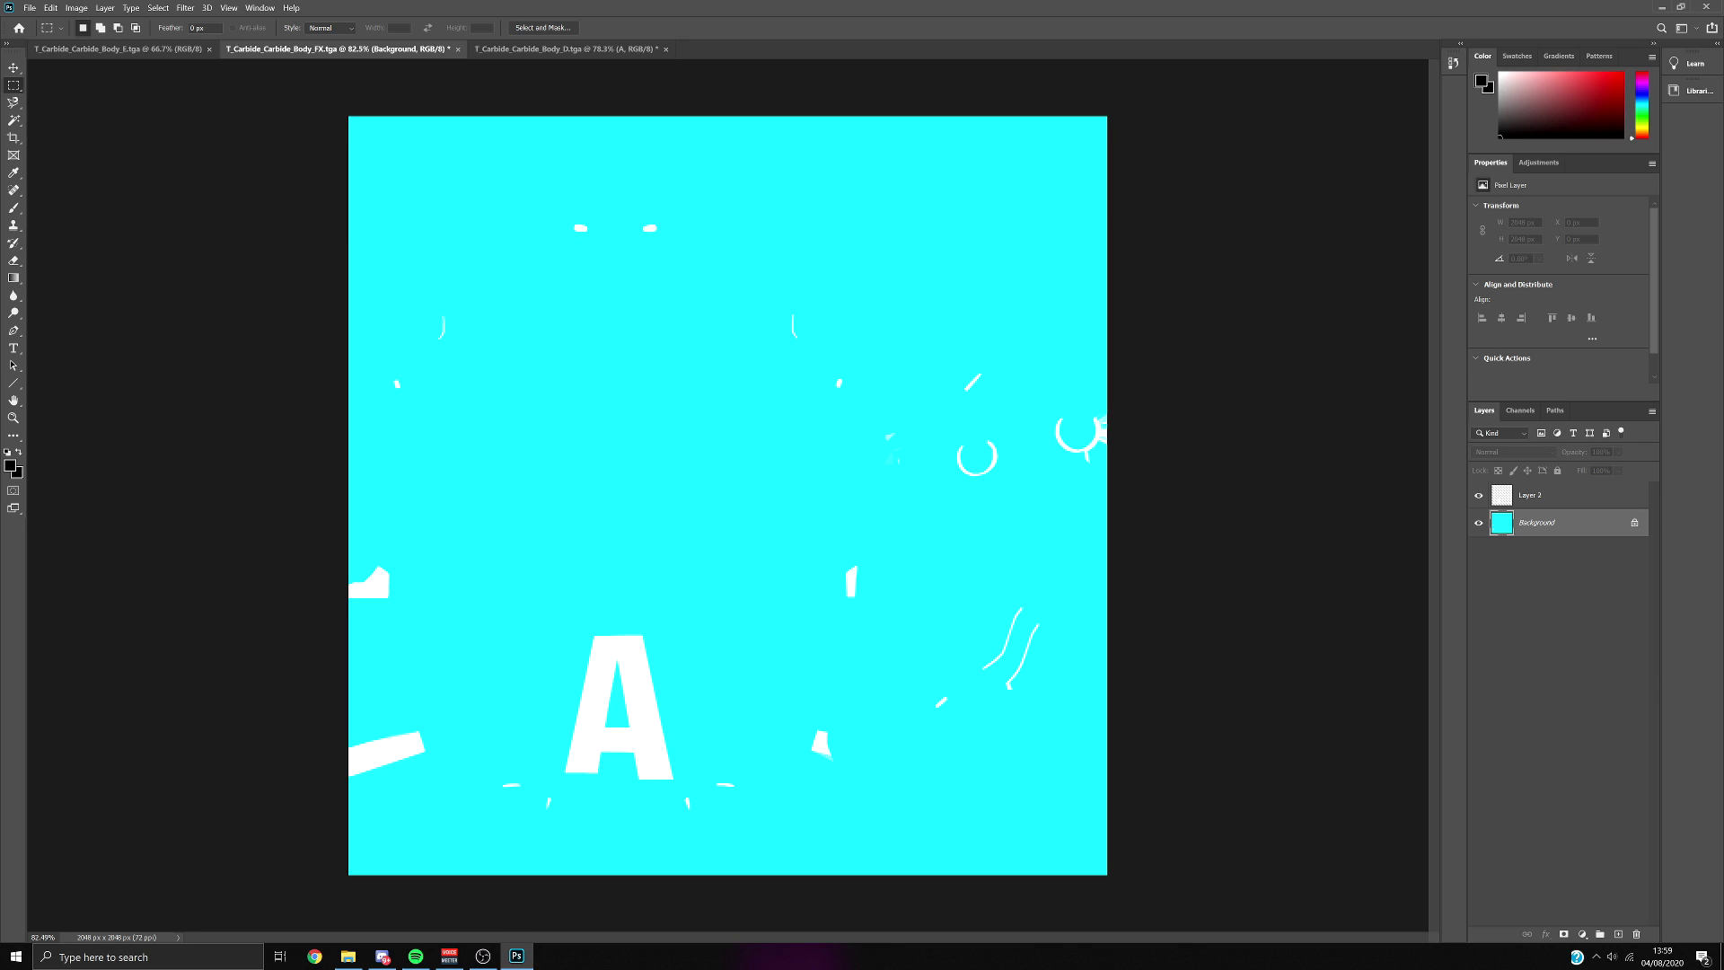
click(1560, 495)
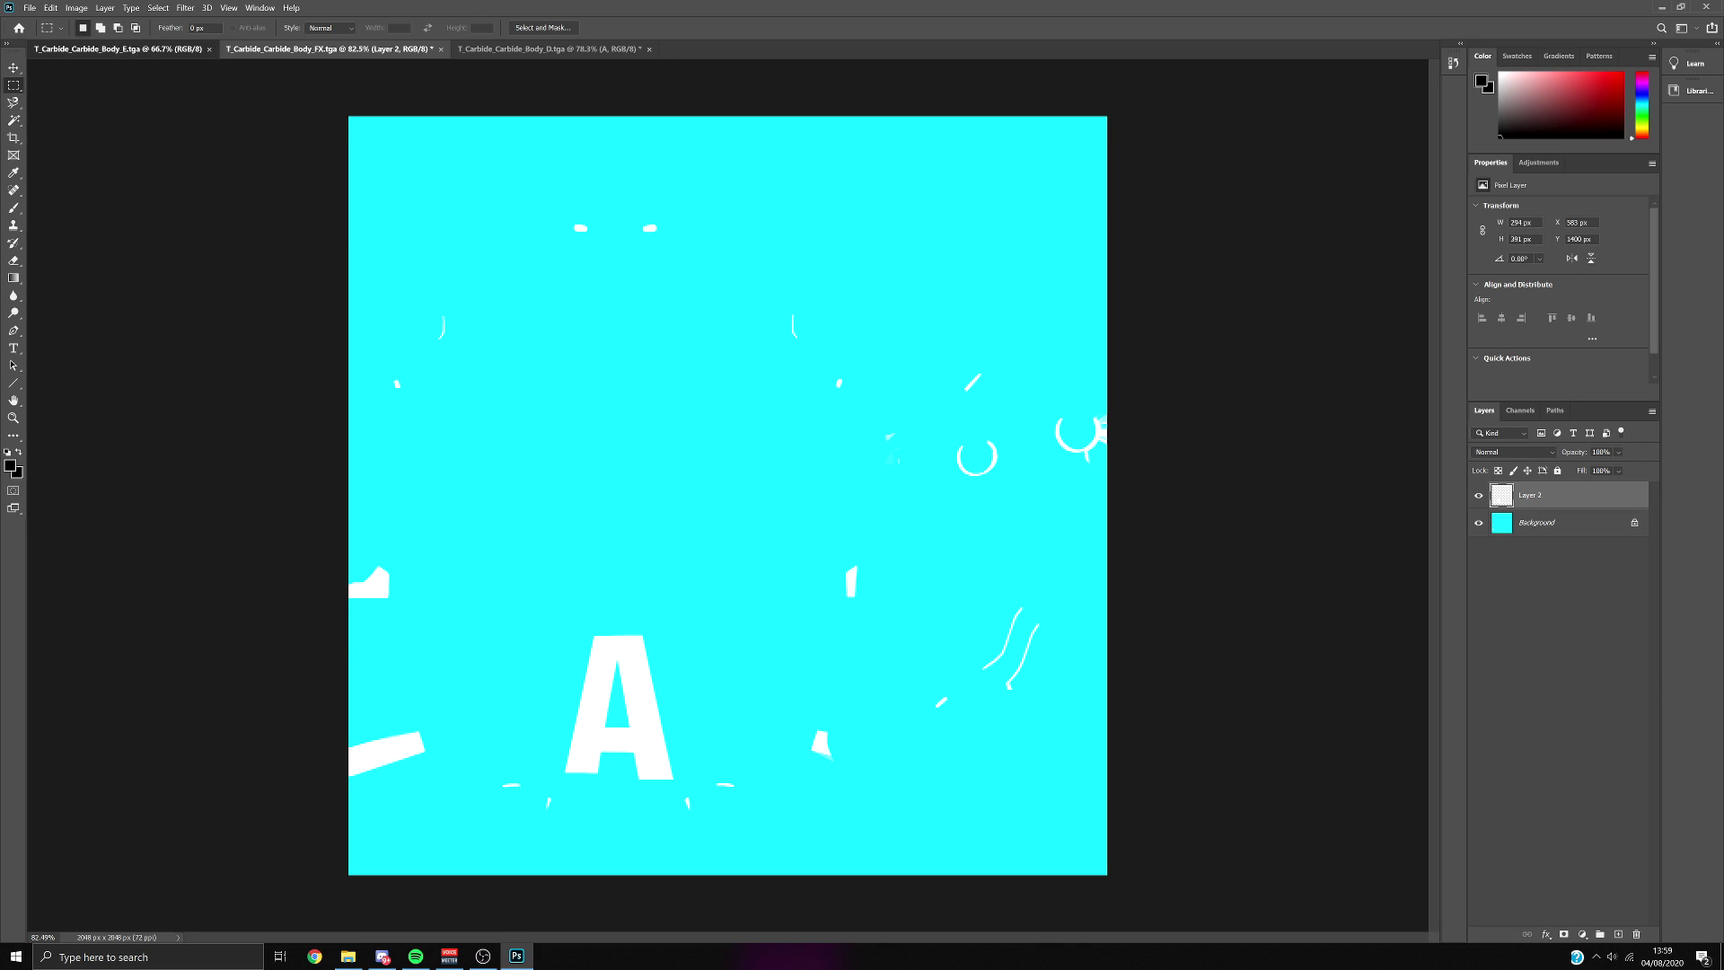
Paste the "A" into Body_E and paint it with the grey sampled from the texture's existing shapes.
click(117, 49)
key(ctrl+v)
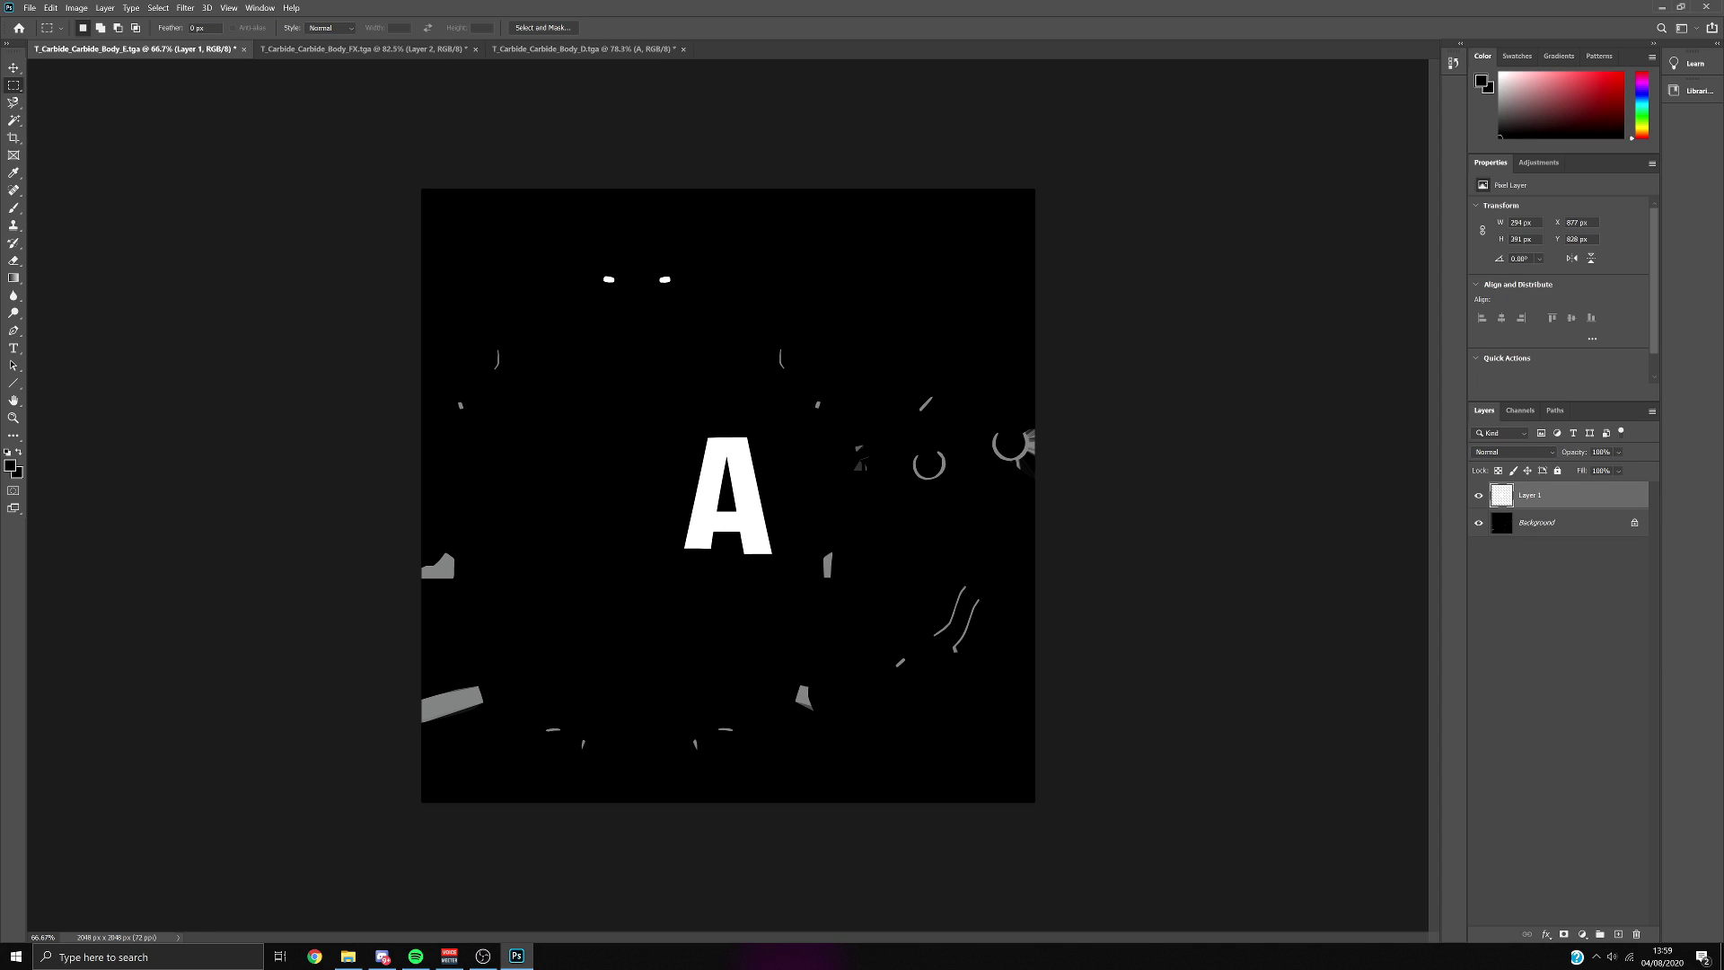
key(i)
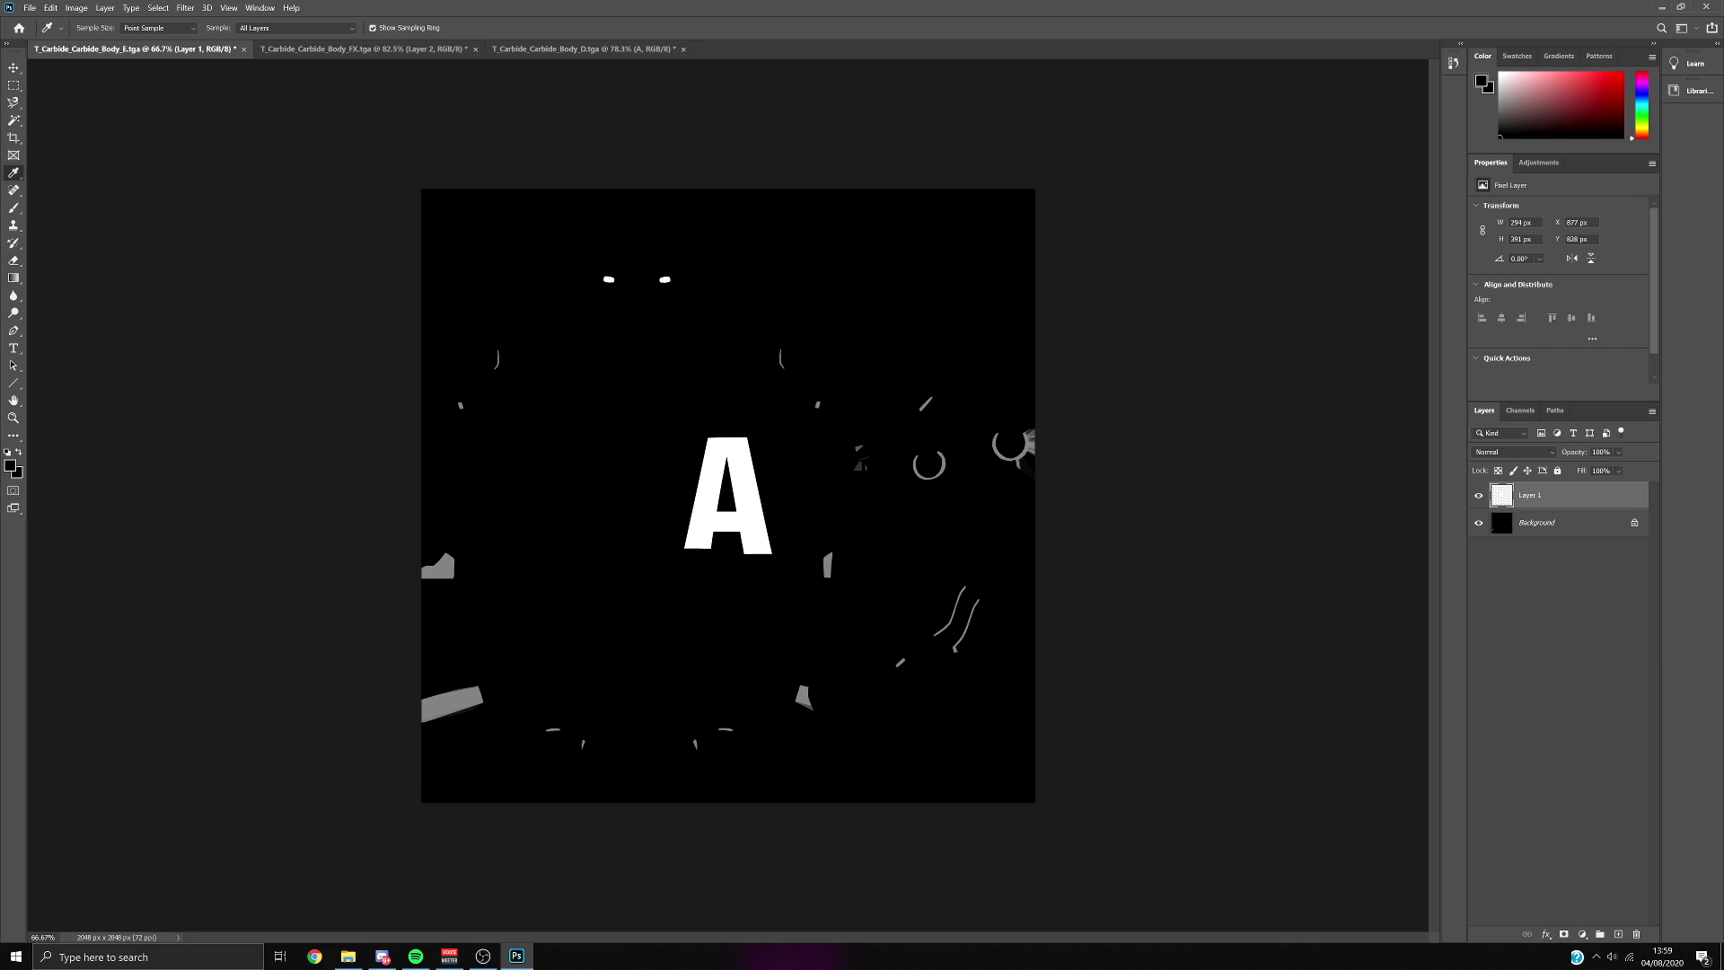
click(453, 704)
key(w)
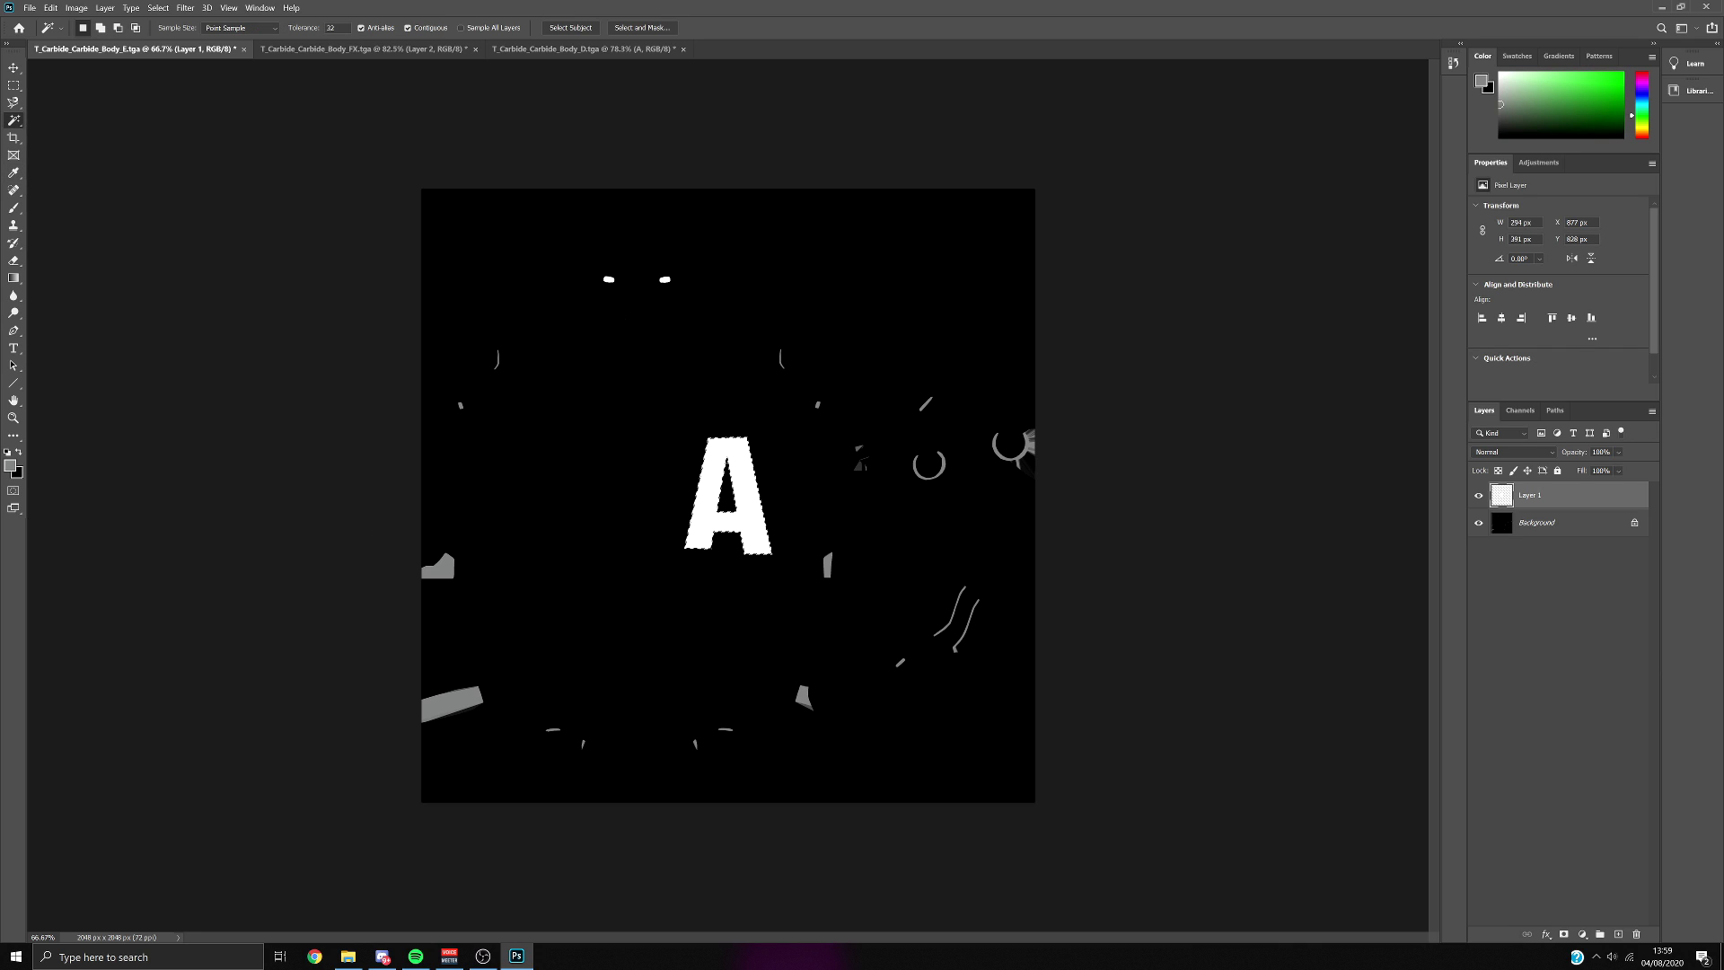
click(13, 207)
drag(729, 449, 729, 509)
Move the grey "A" down to the lower torso area in Body_E.
key(m)
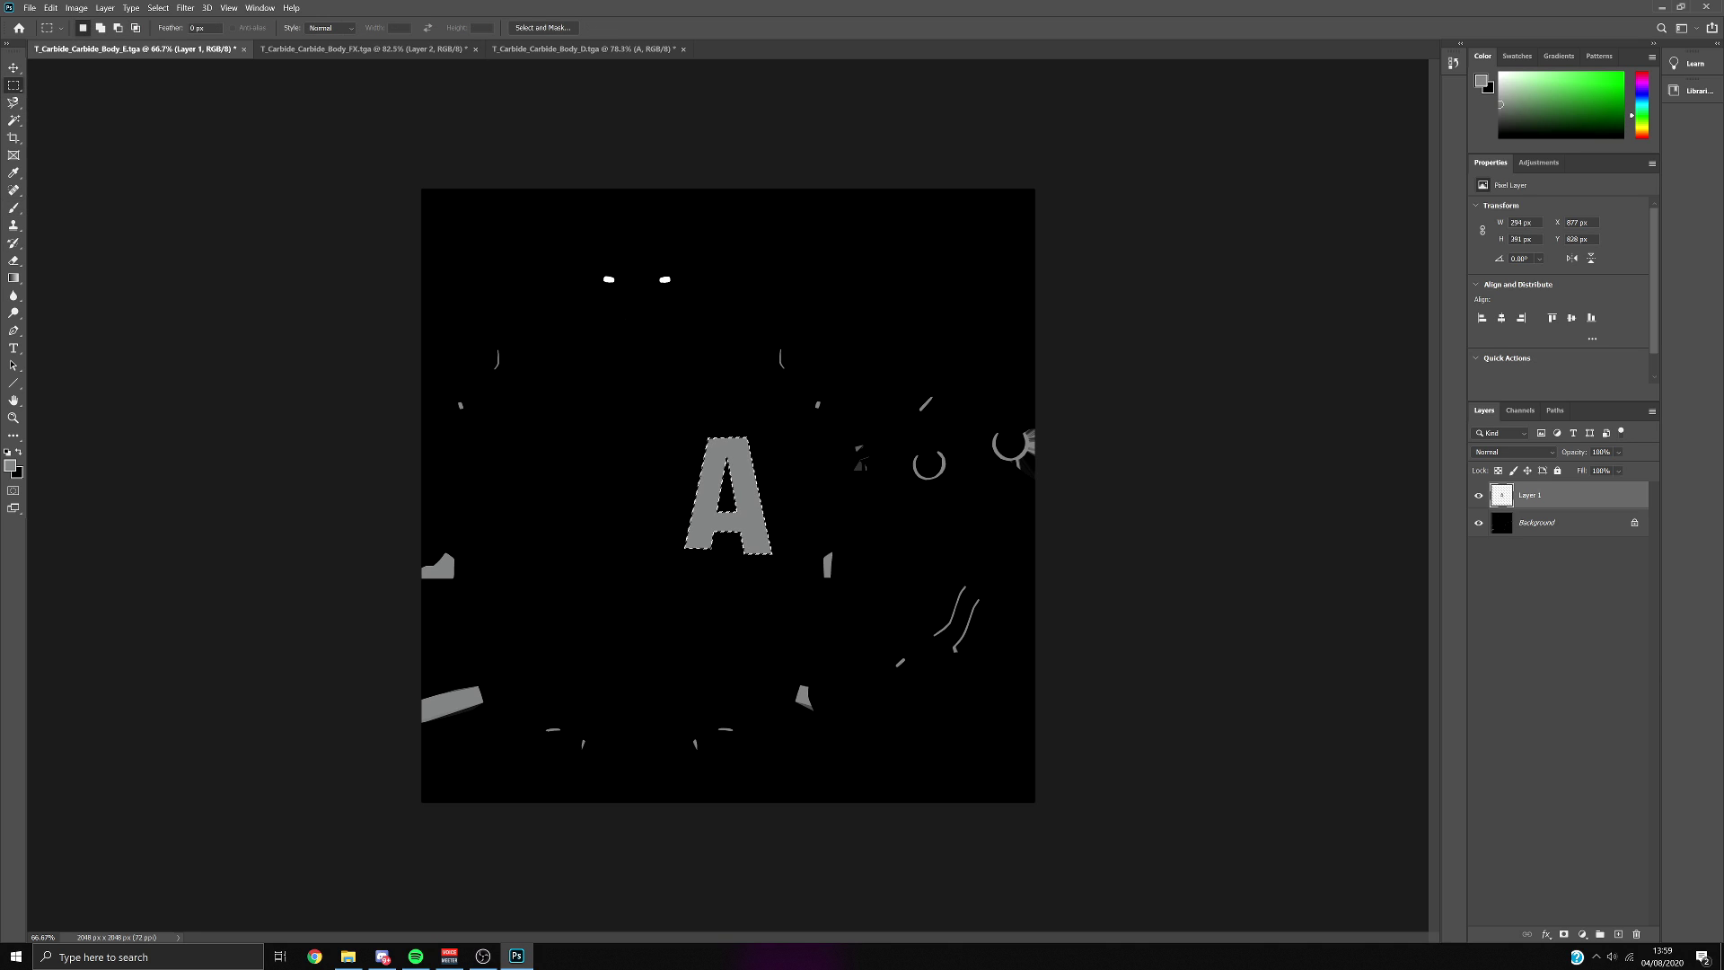
key(v)
drag(727, 494, 692, 532)
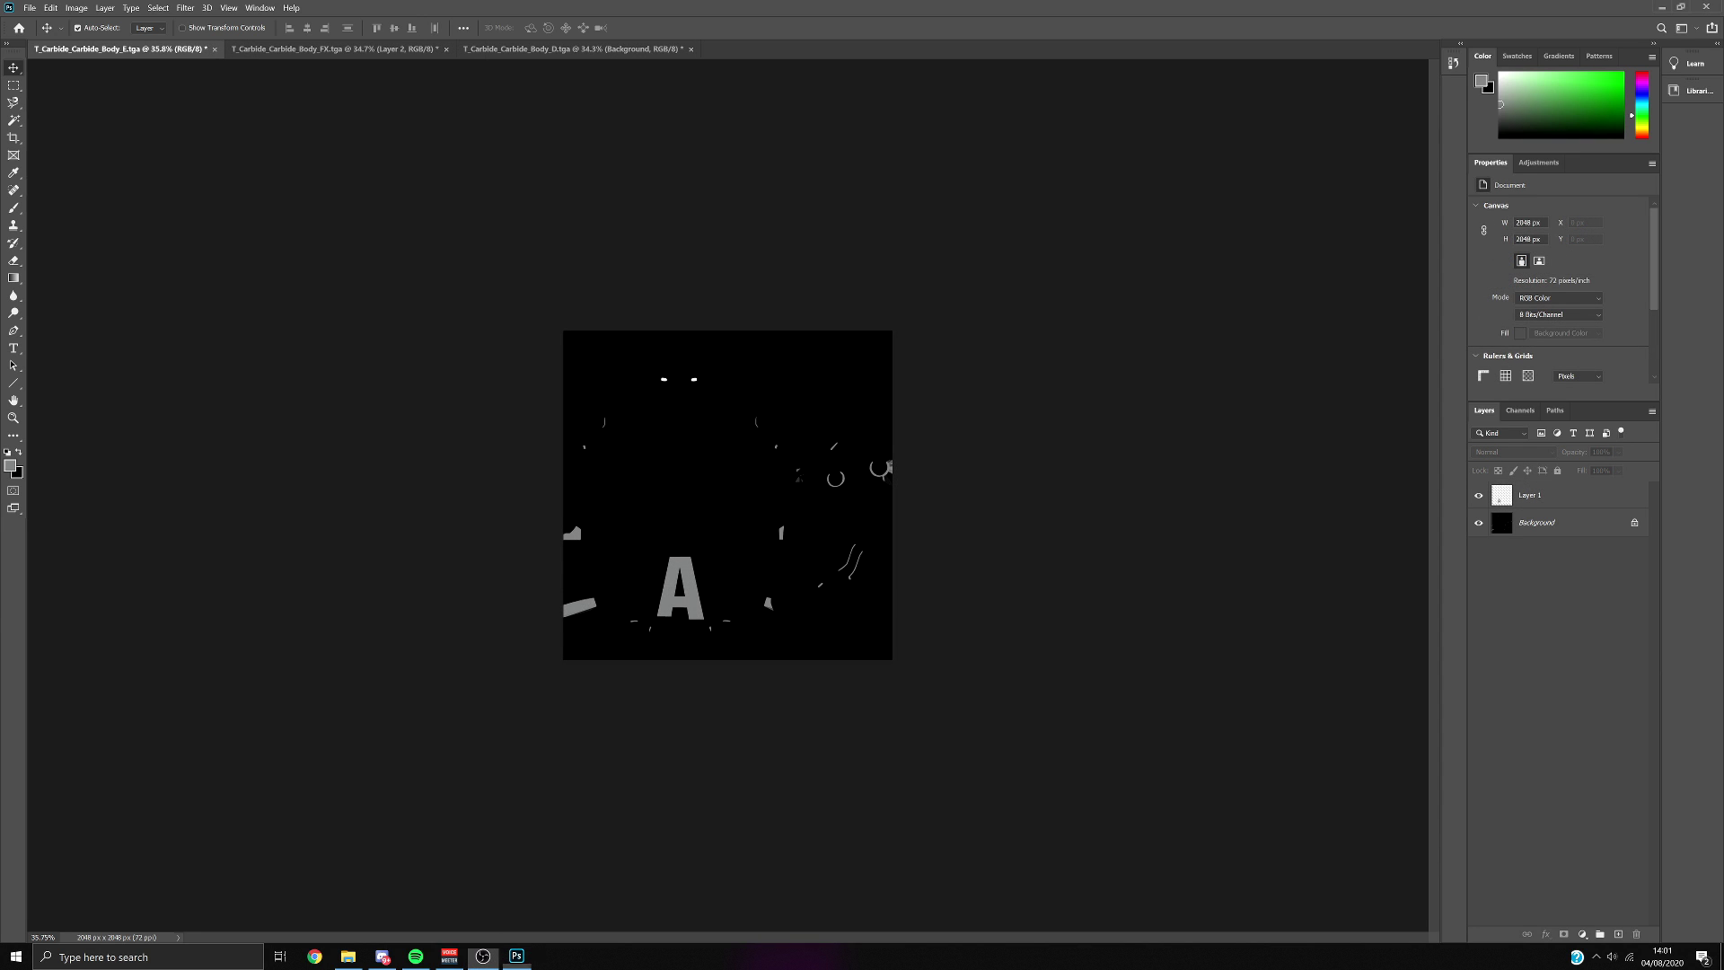
Add a Hue/Saturation adjustment layer above the Background layer in Body_D with saturation at +47.
click(335, 49)
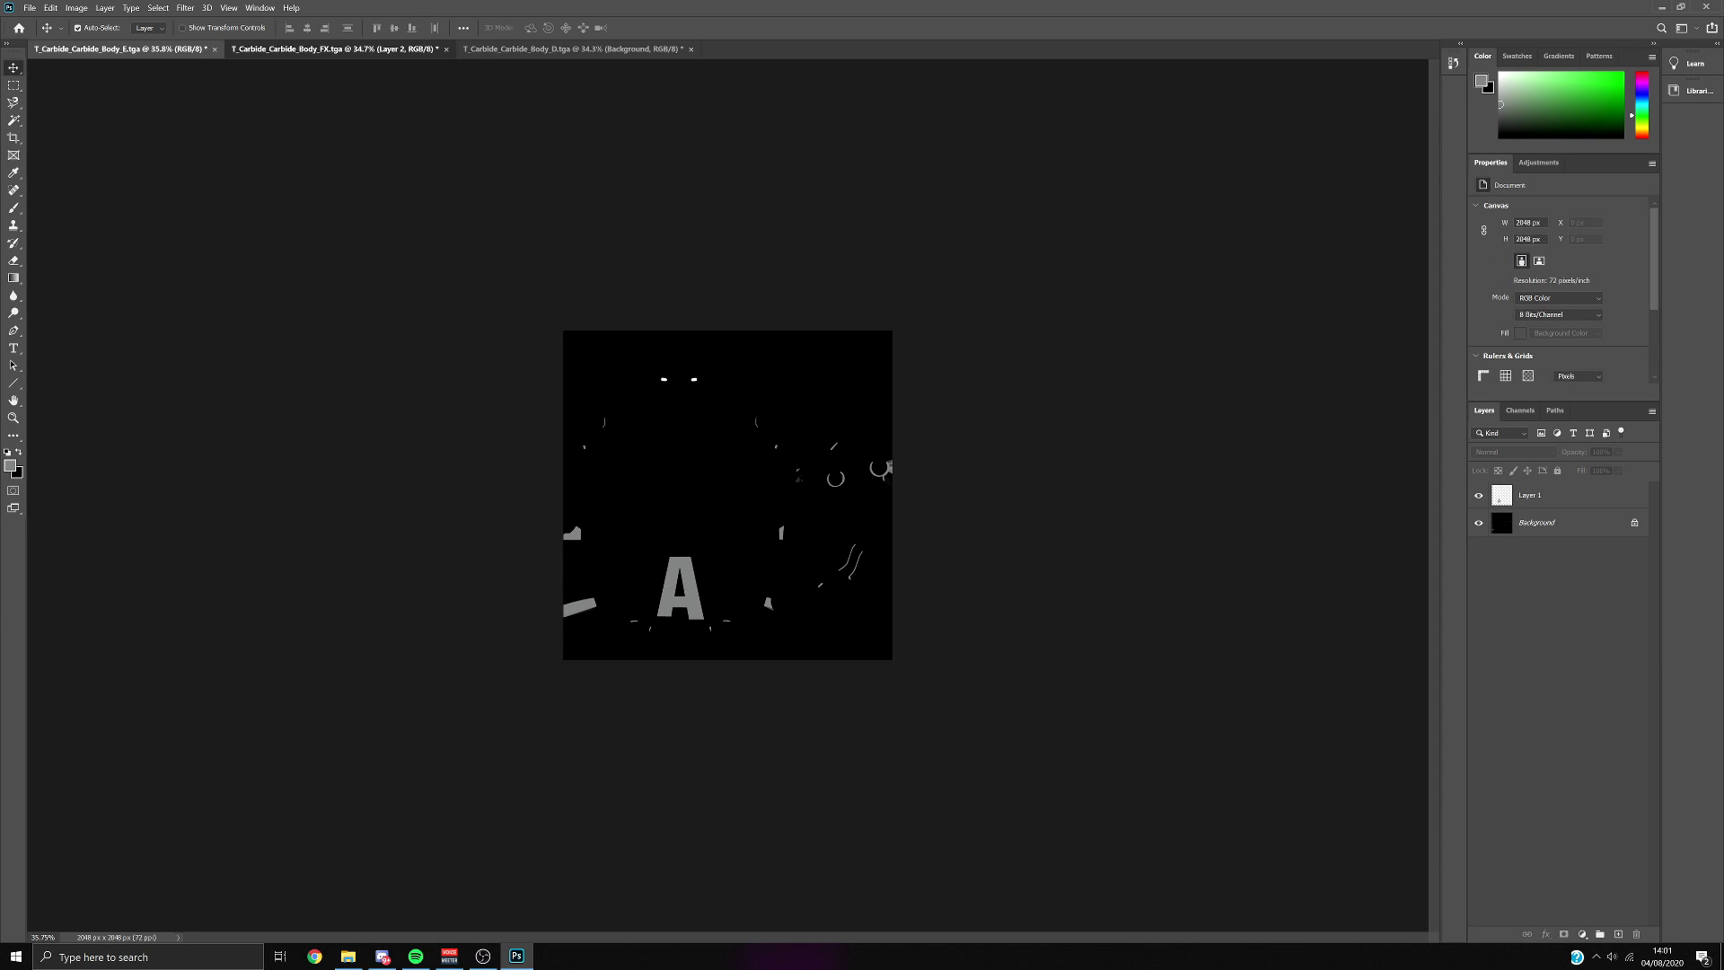
key(ctrl+Tab)
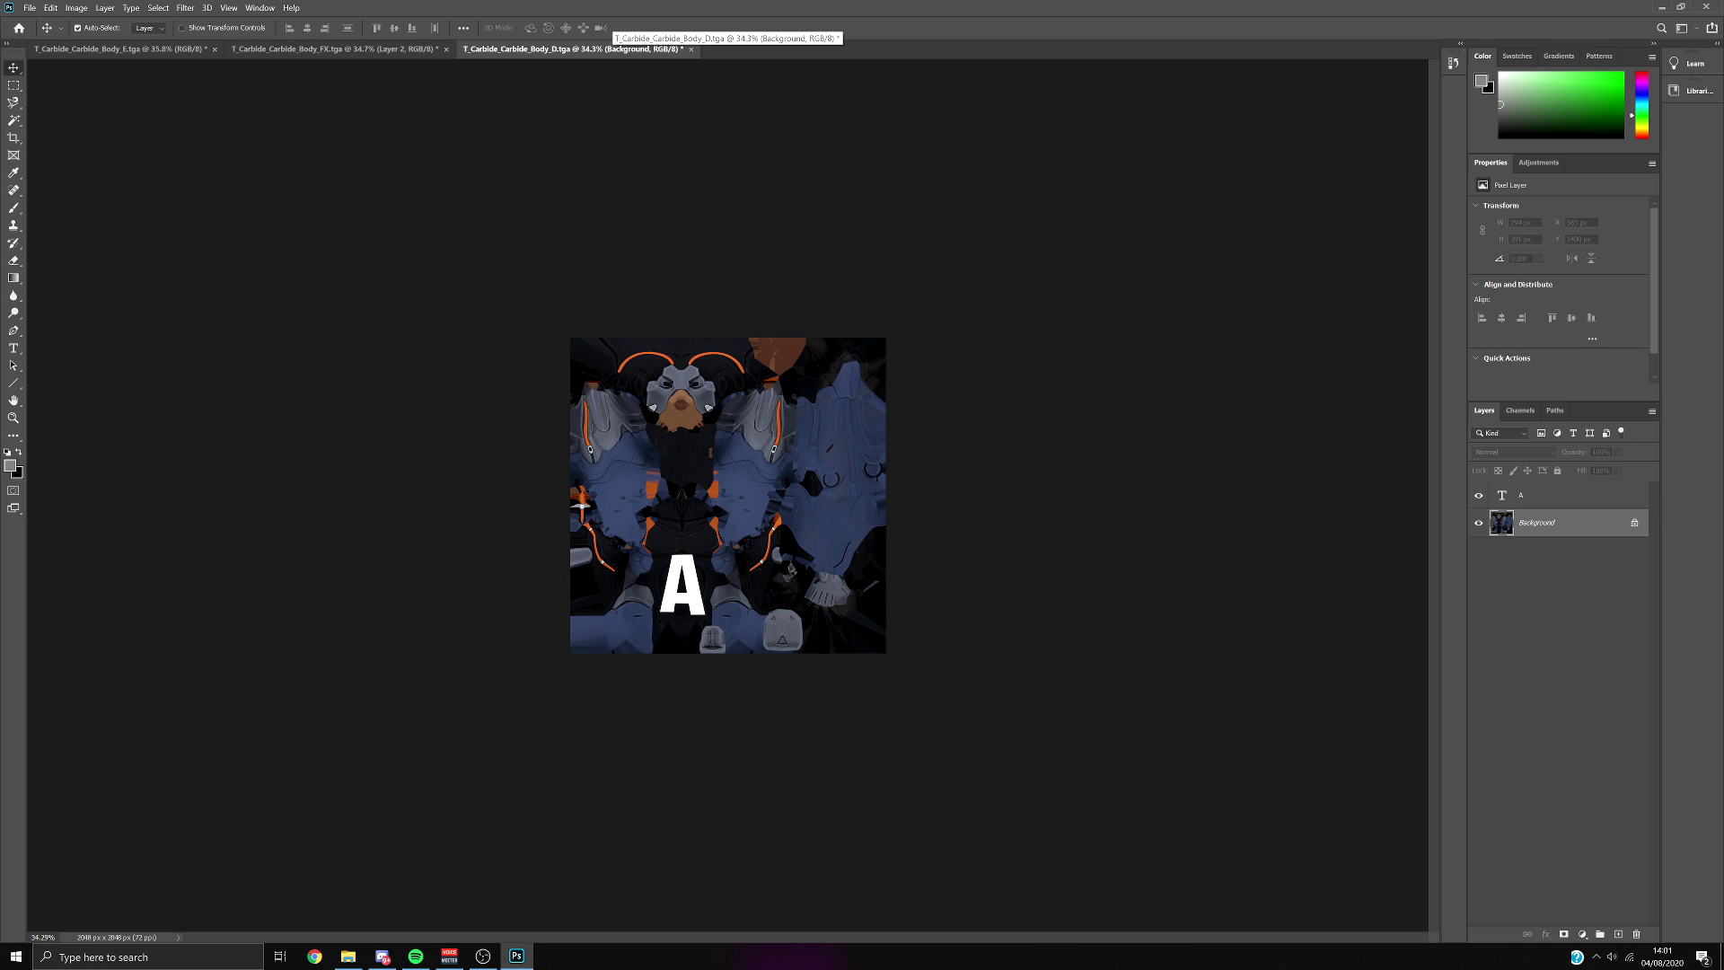
click(987, 430)
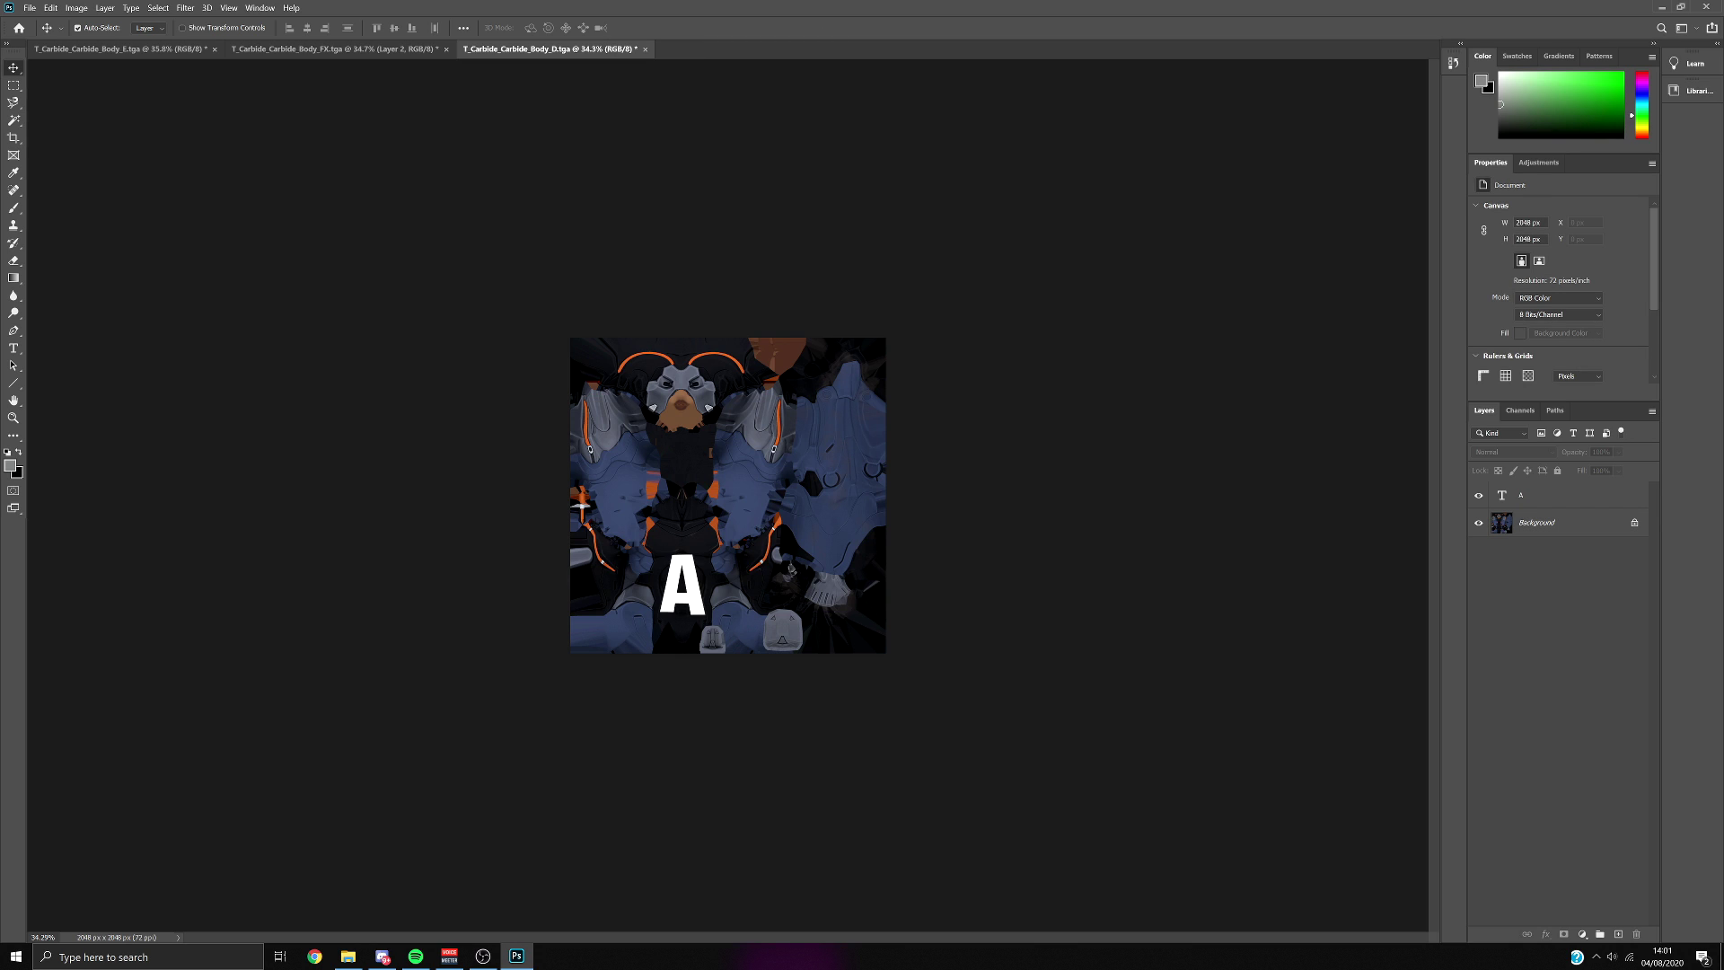
click(1536, 521)
click(1581, 934)
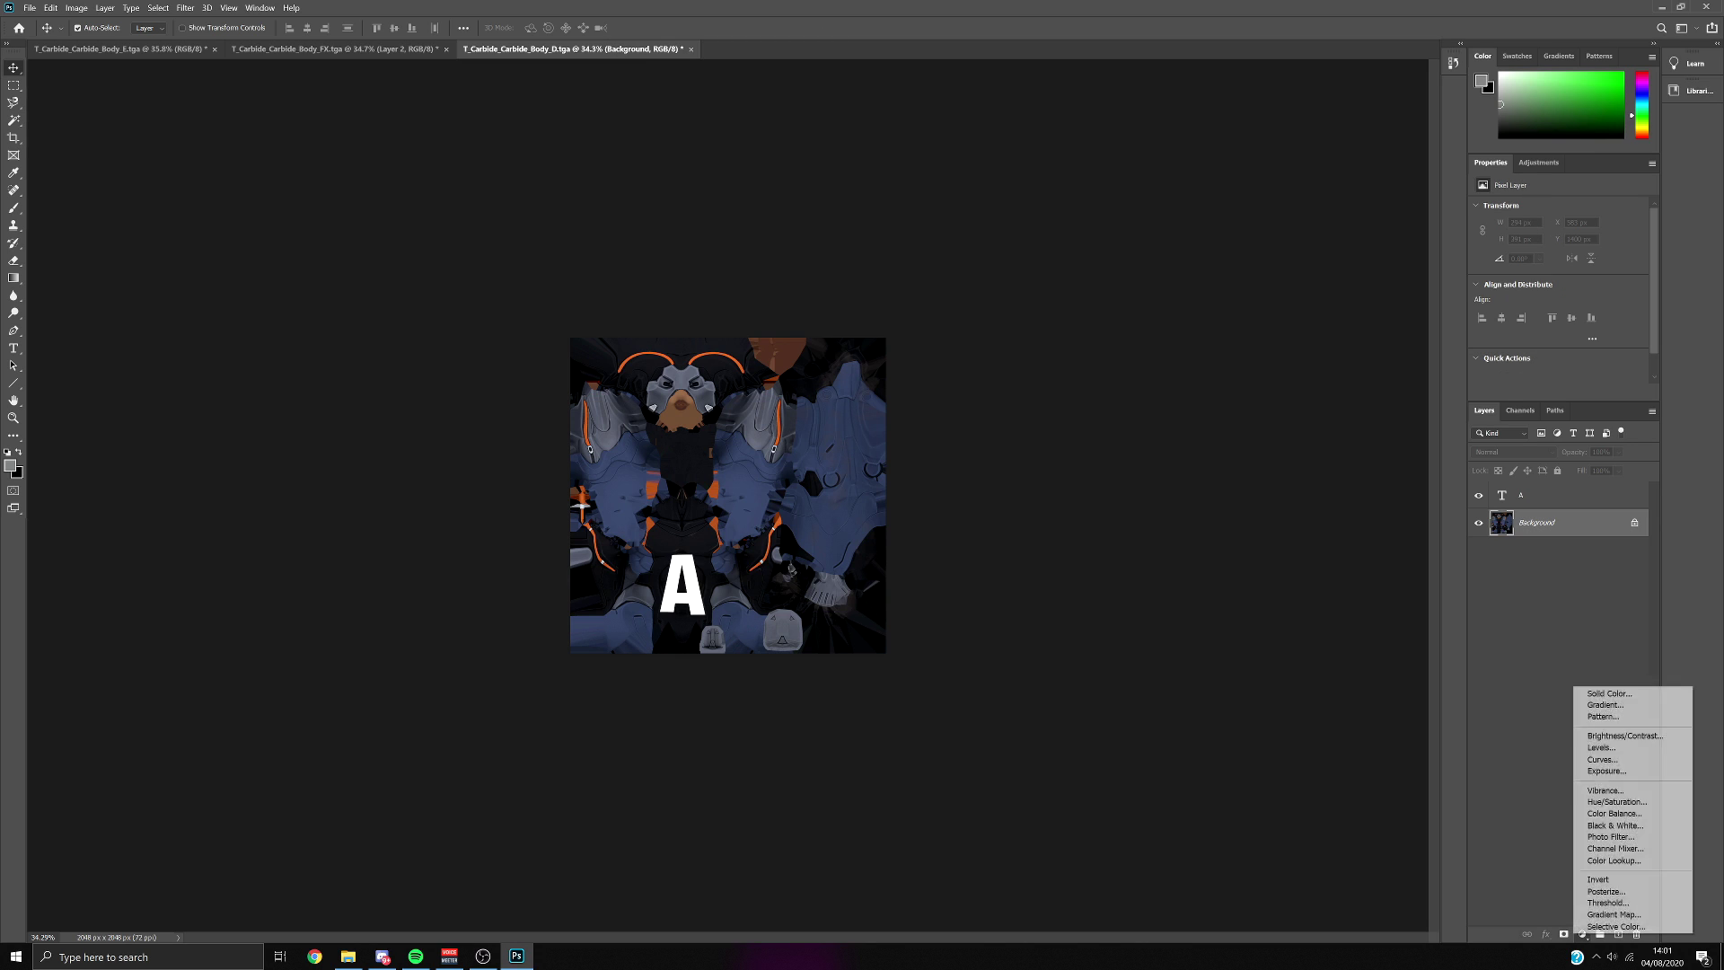
click(1616, 800)
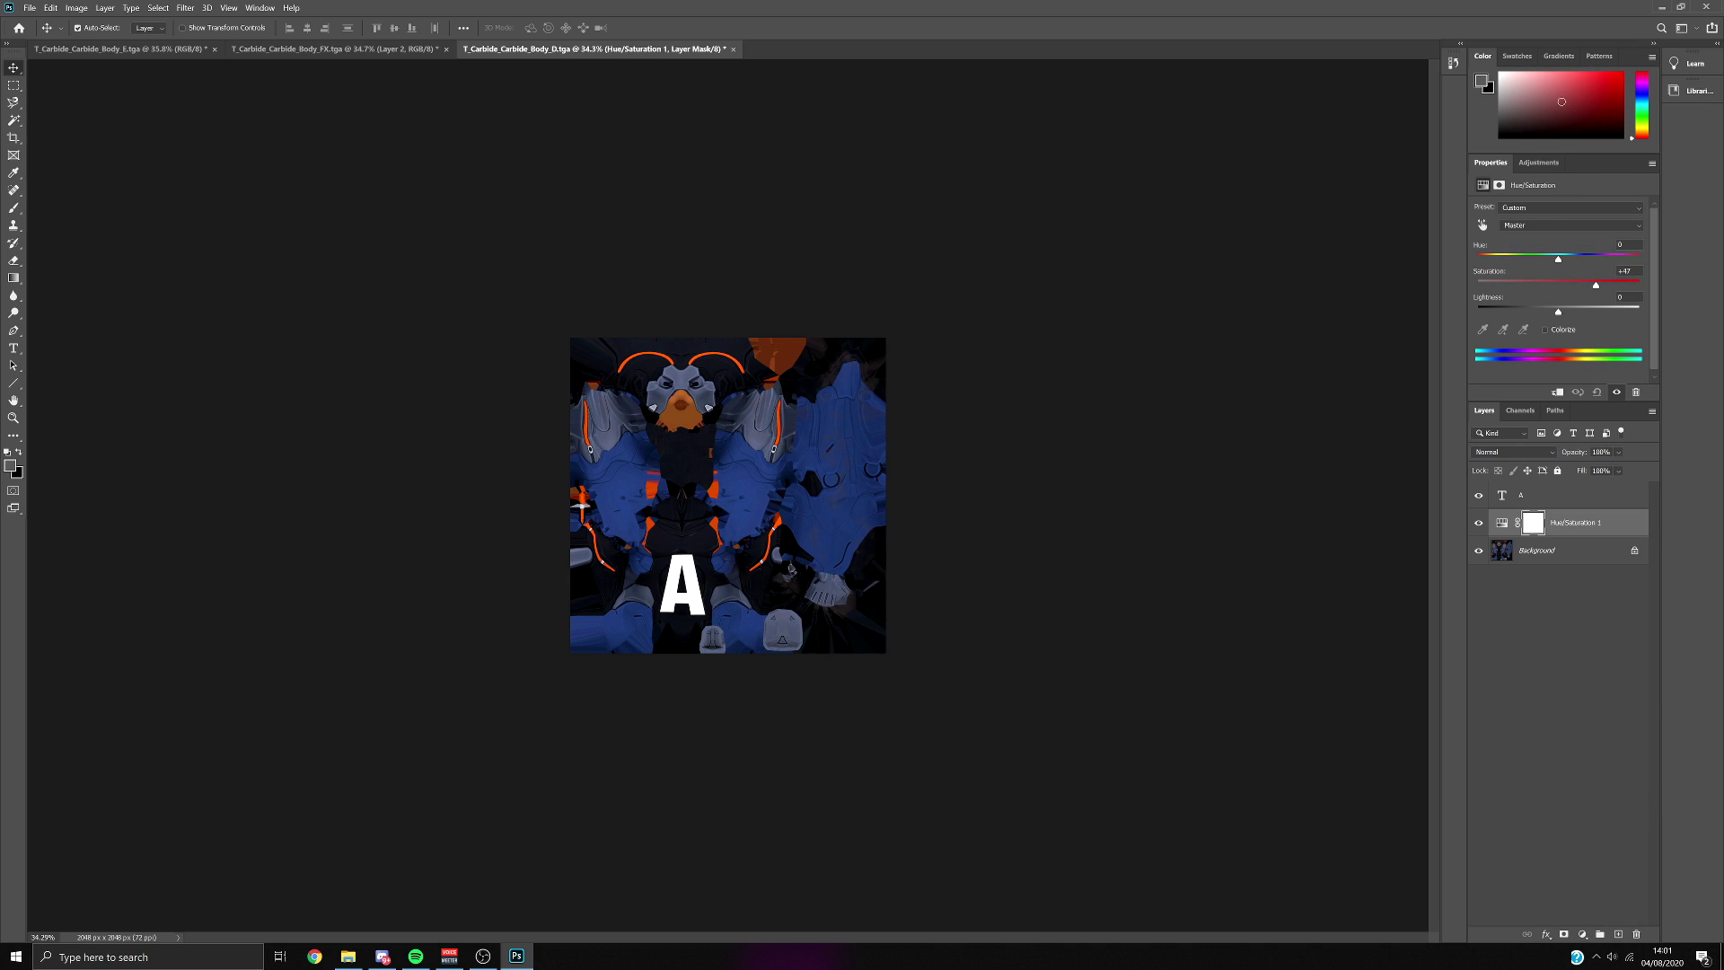
Turn on Colorize for the Hue/Saturation adjustment in Body_D and tint the texture a deep, saturated blue.
drag(1558, 259, 1617, 259)
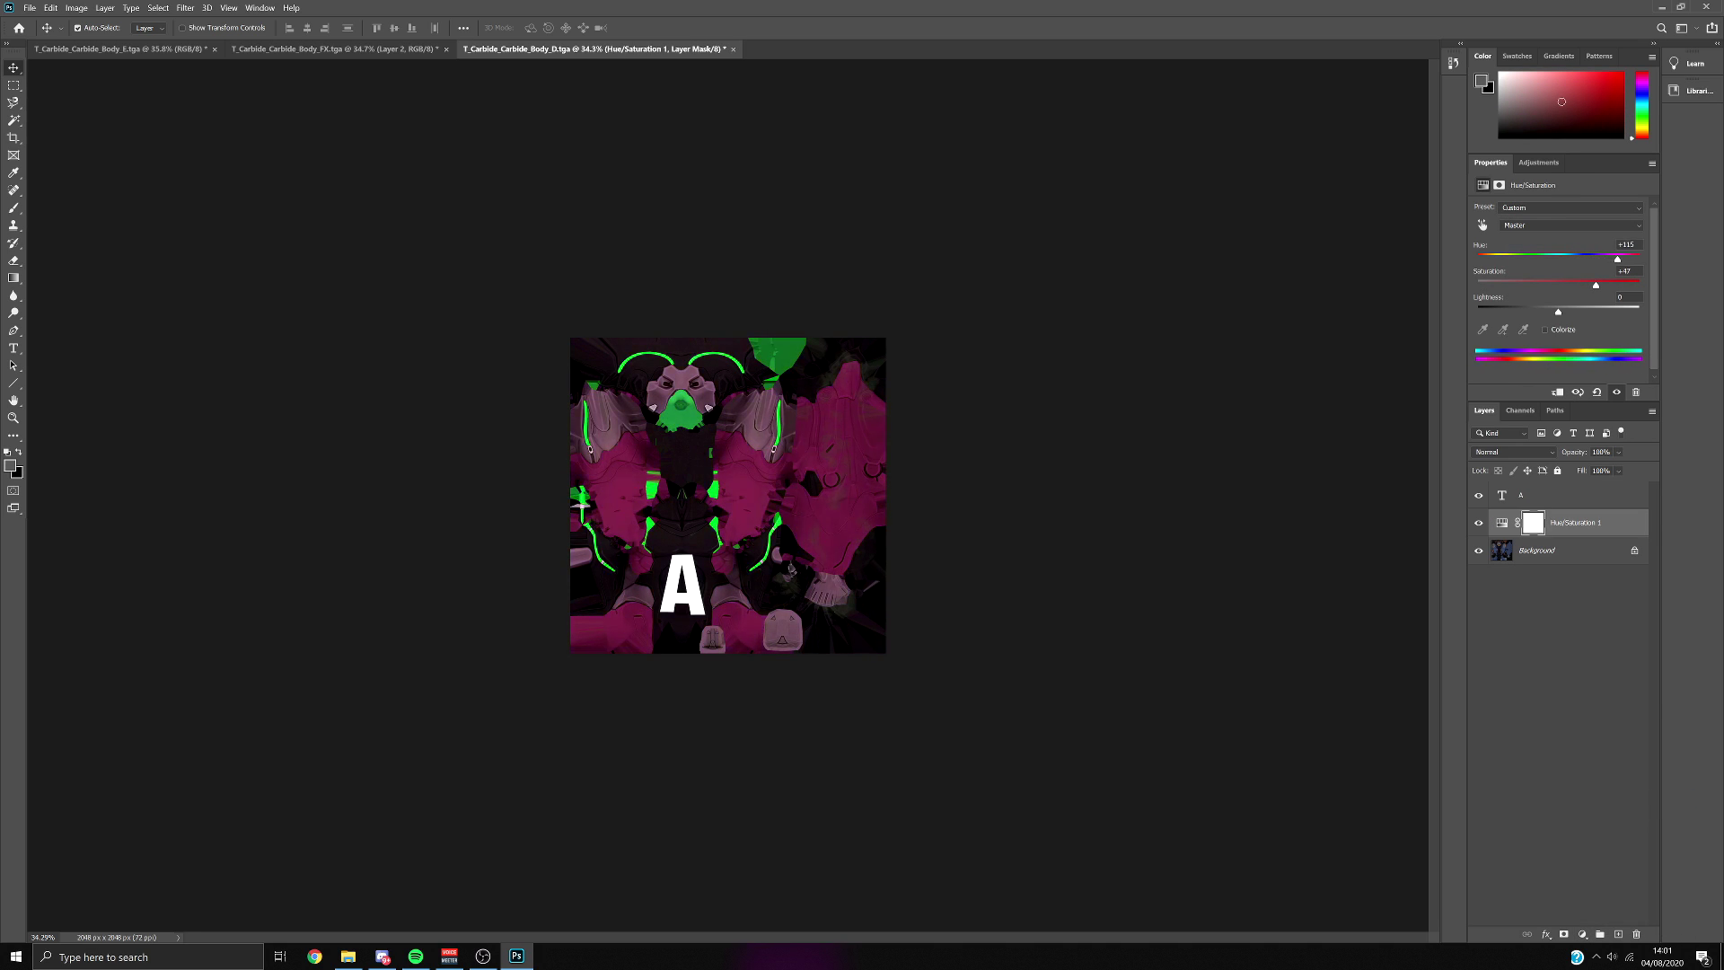
click(1545, 330)
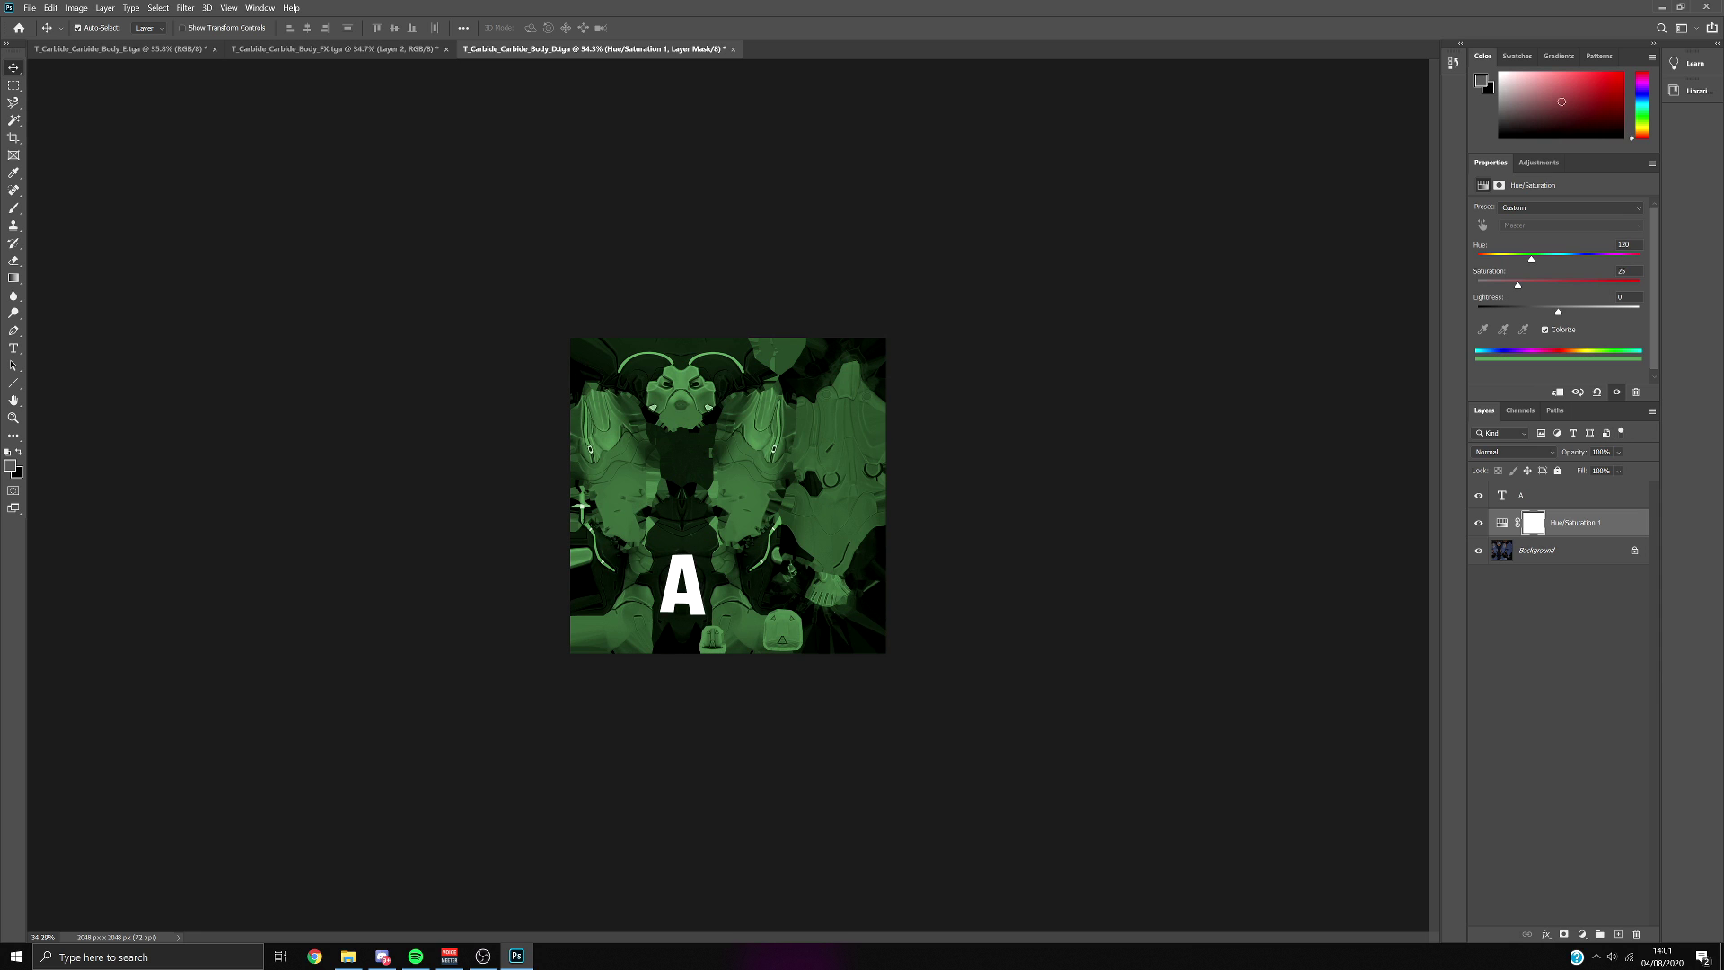
drag(1530, 258, 1586, 259)
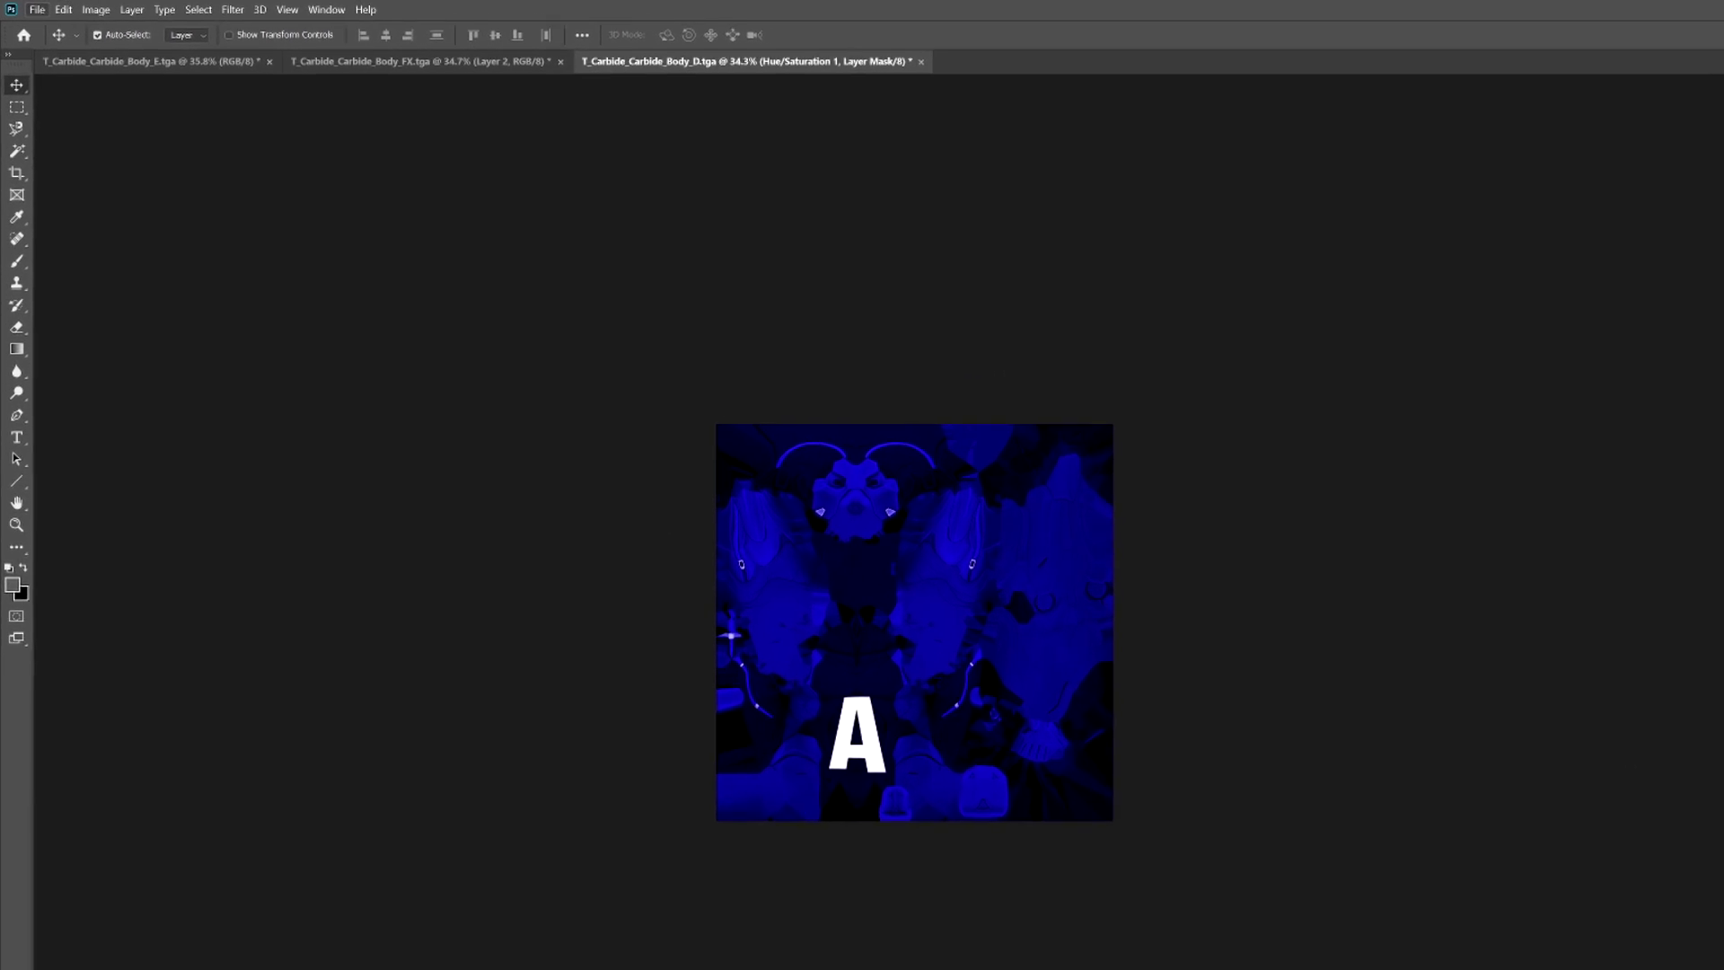
Quick-export Body_D as a PNG named T_Carbide_Carbide_Body_D_m.png in the Textures folder.
click(29, 8)
mouse_move(46, 194)
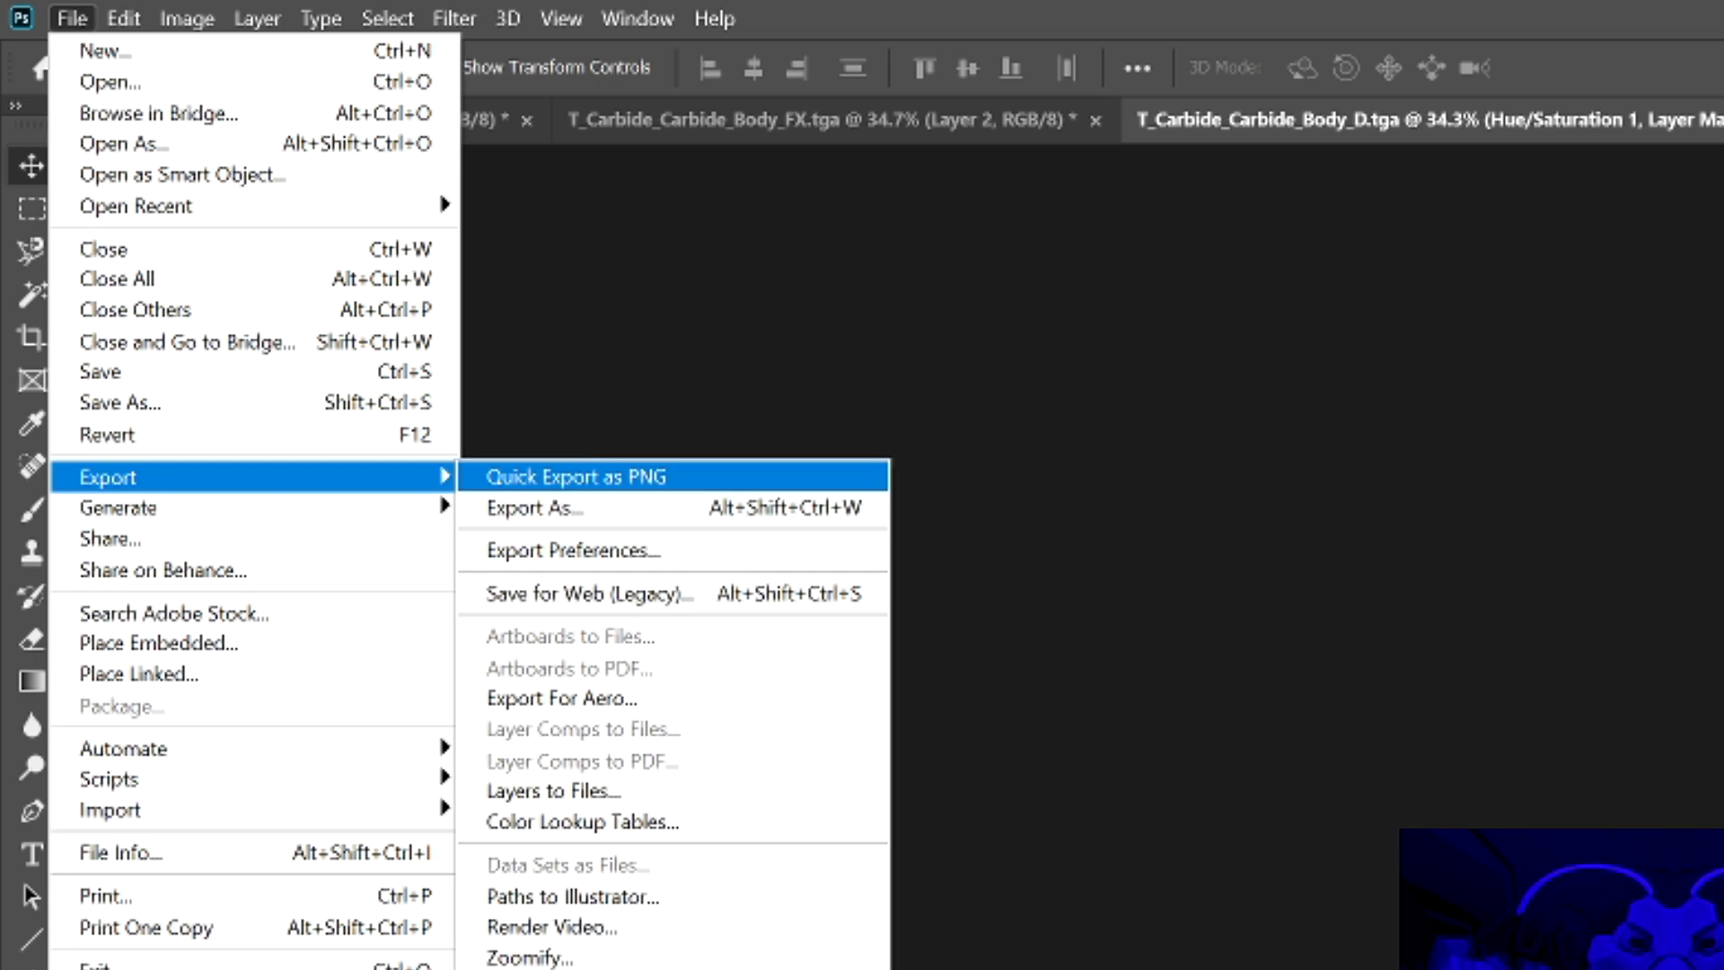
click(576, 477)
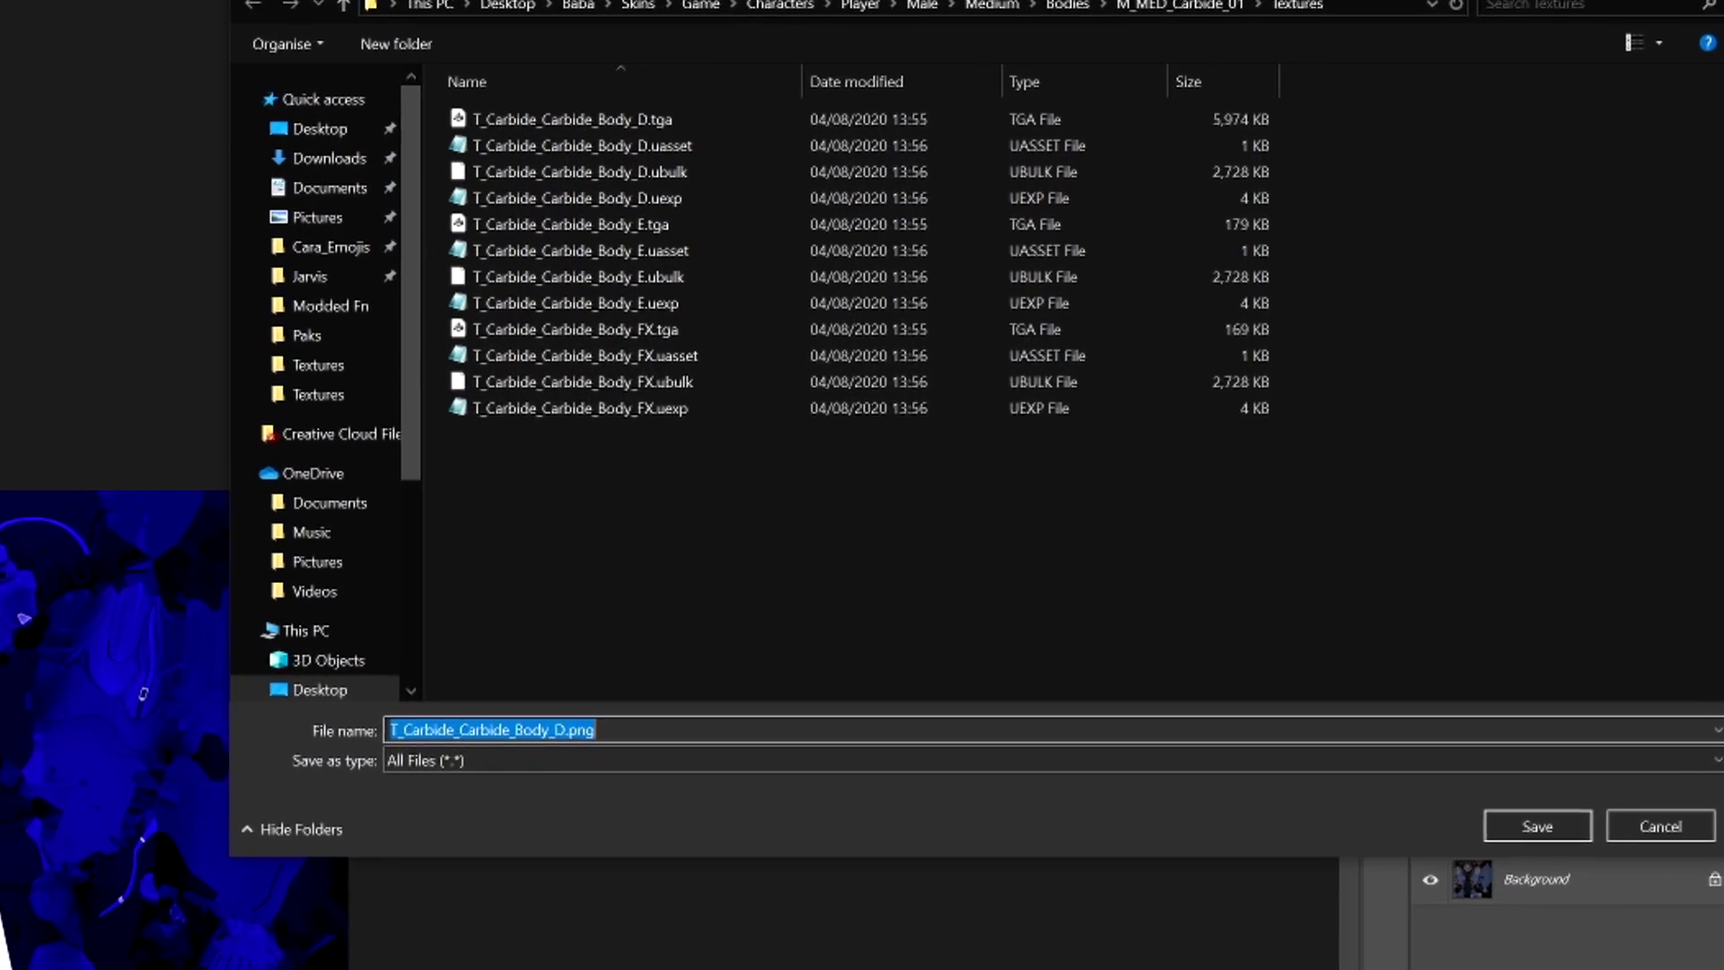
click(614, 719)
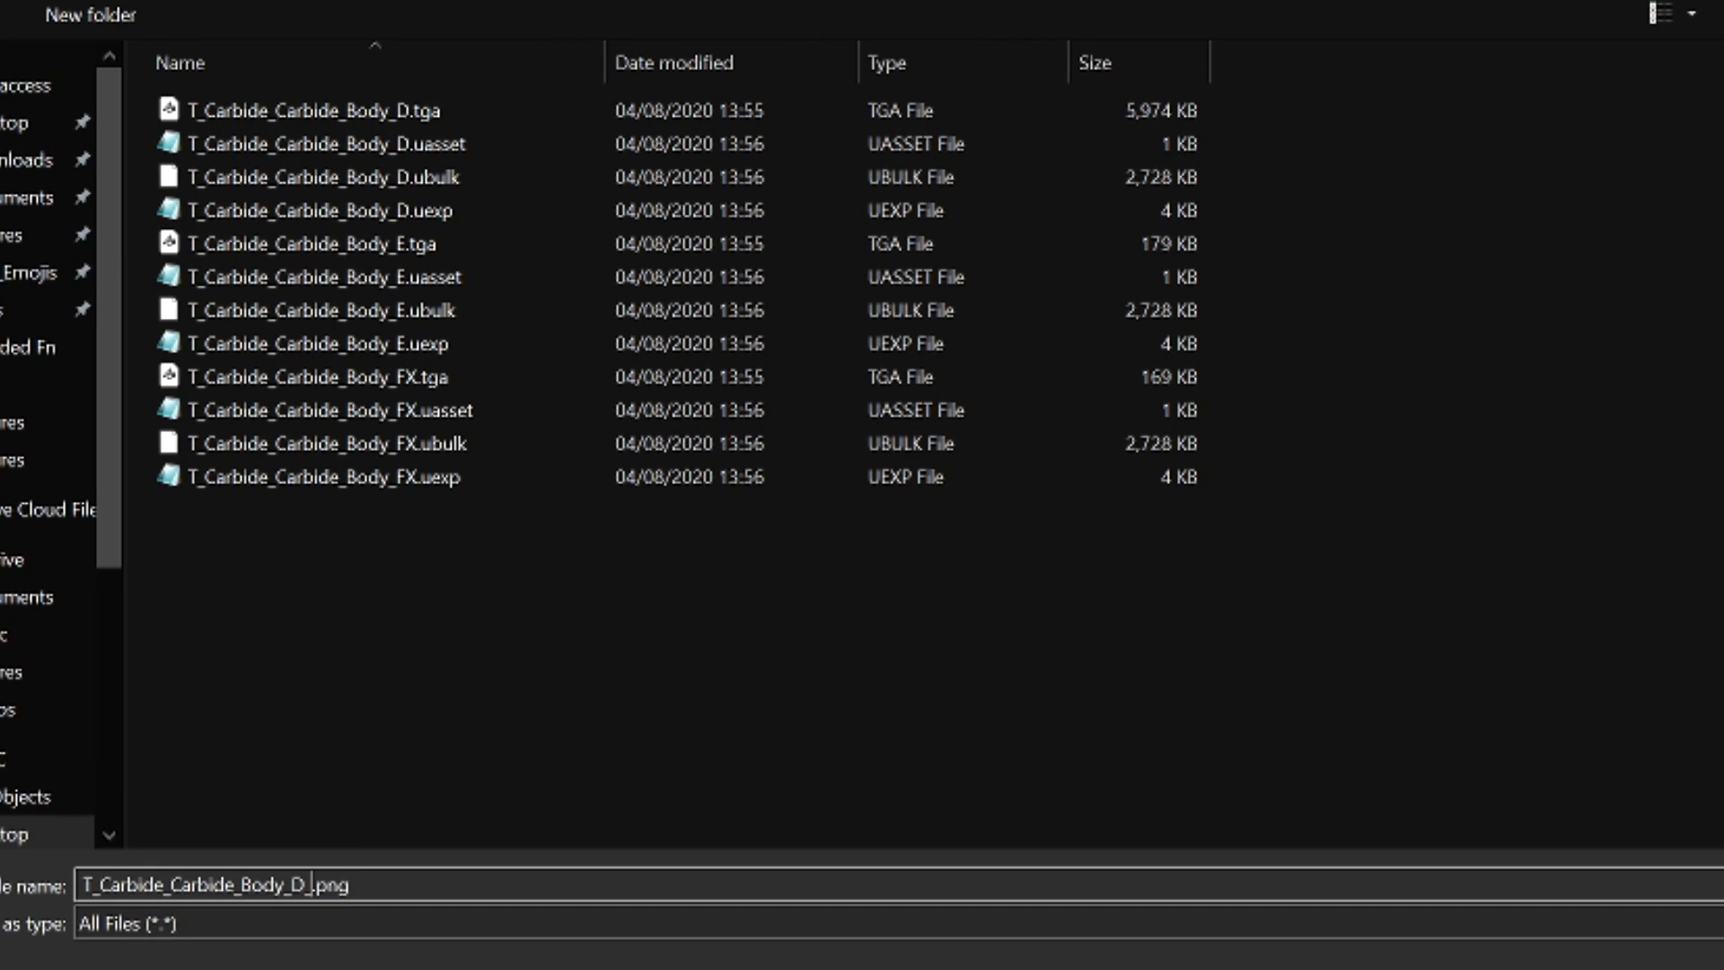
text(m)
key(Return)
Quick-export the Body_FX texture as a PNG.
click(332, 48)
click(30, 7)
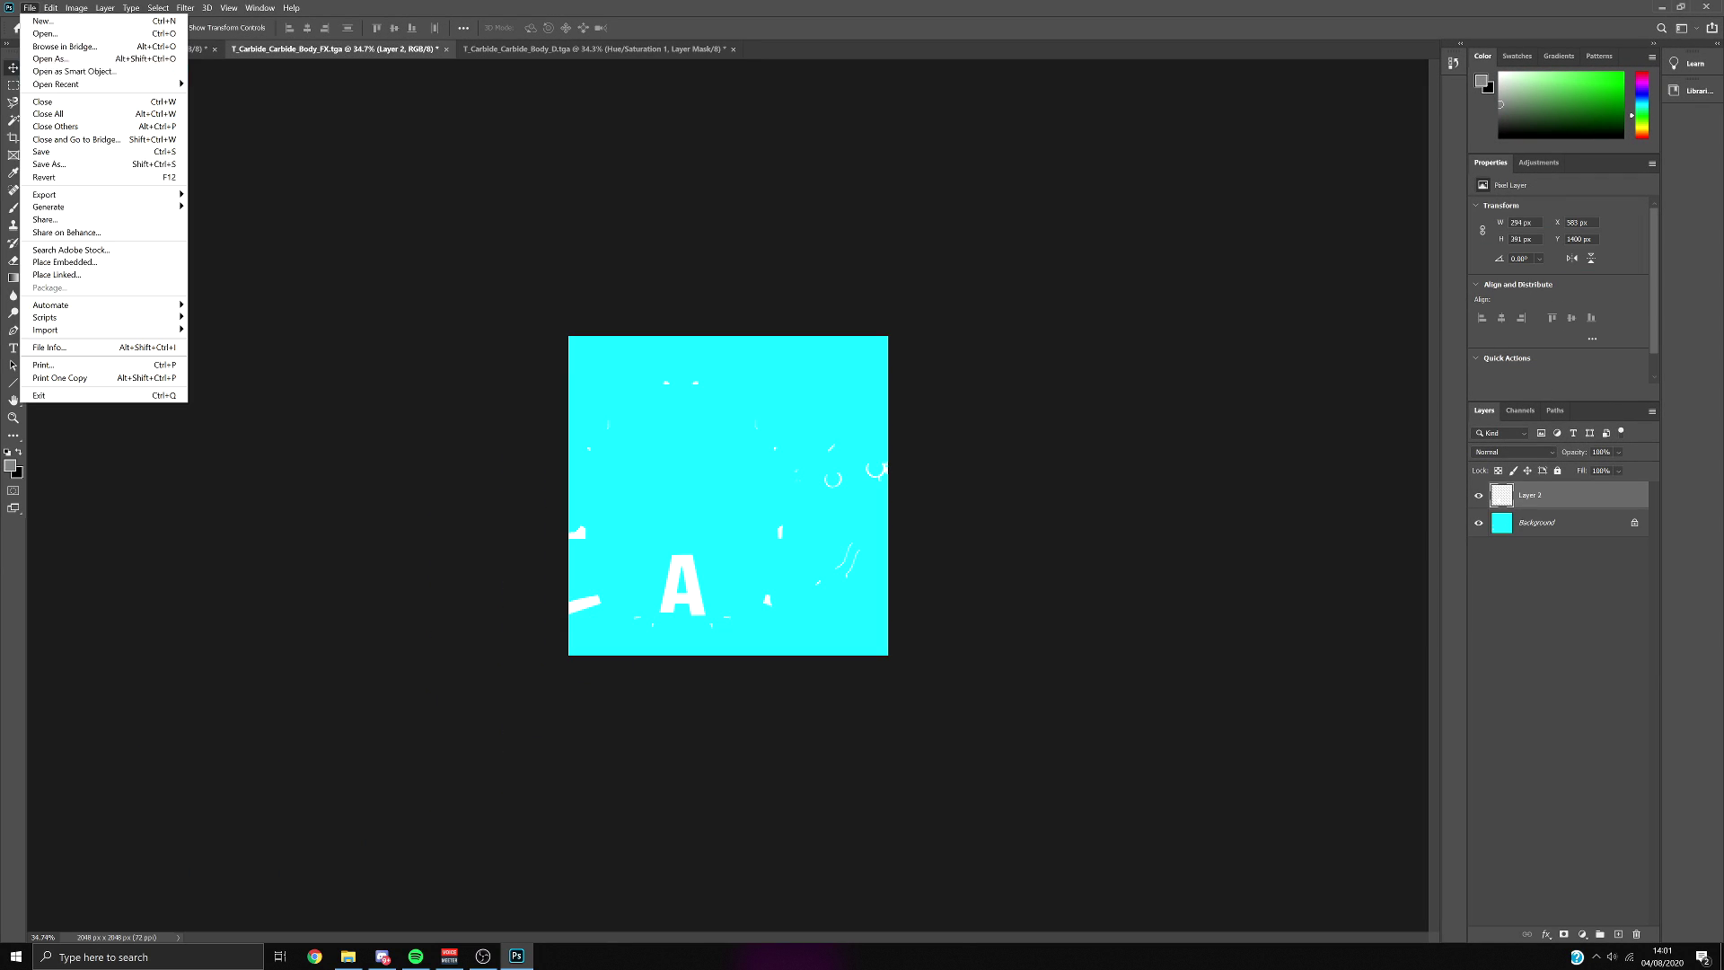
mouse_move(44, 195)
click(235, 195)
key(Return)
Quick-export the Body_E texture as a PNG named T_Carbide_Carbide_Body_E_M.png in the Textures folder.
click(120, 49)
click(30, 8)
click(235, 195)
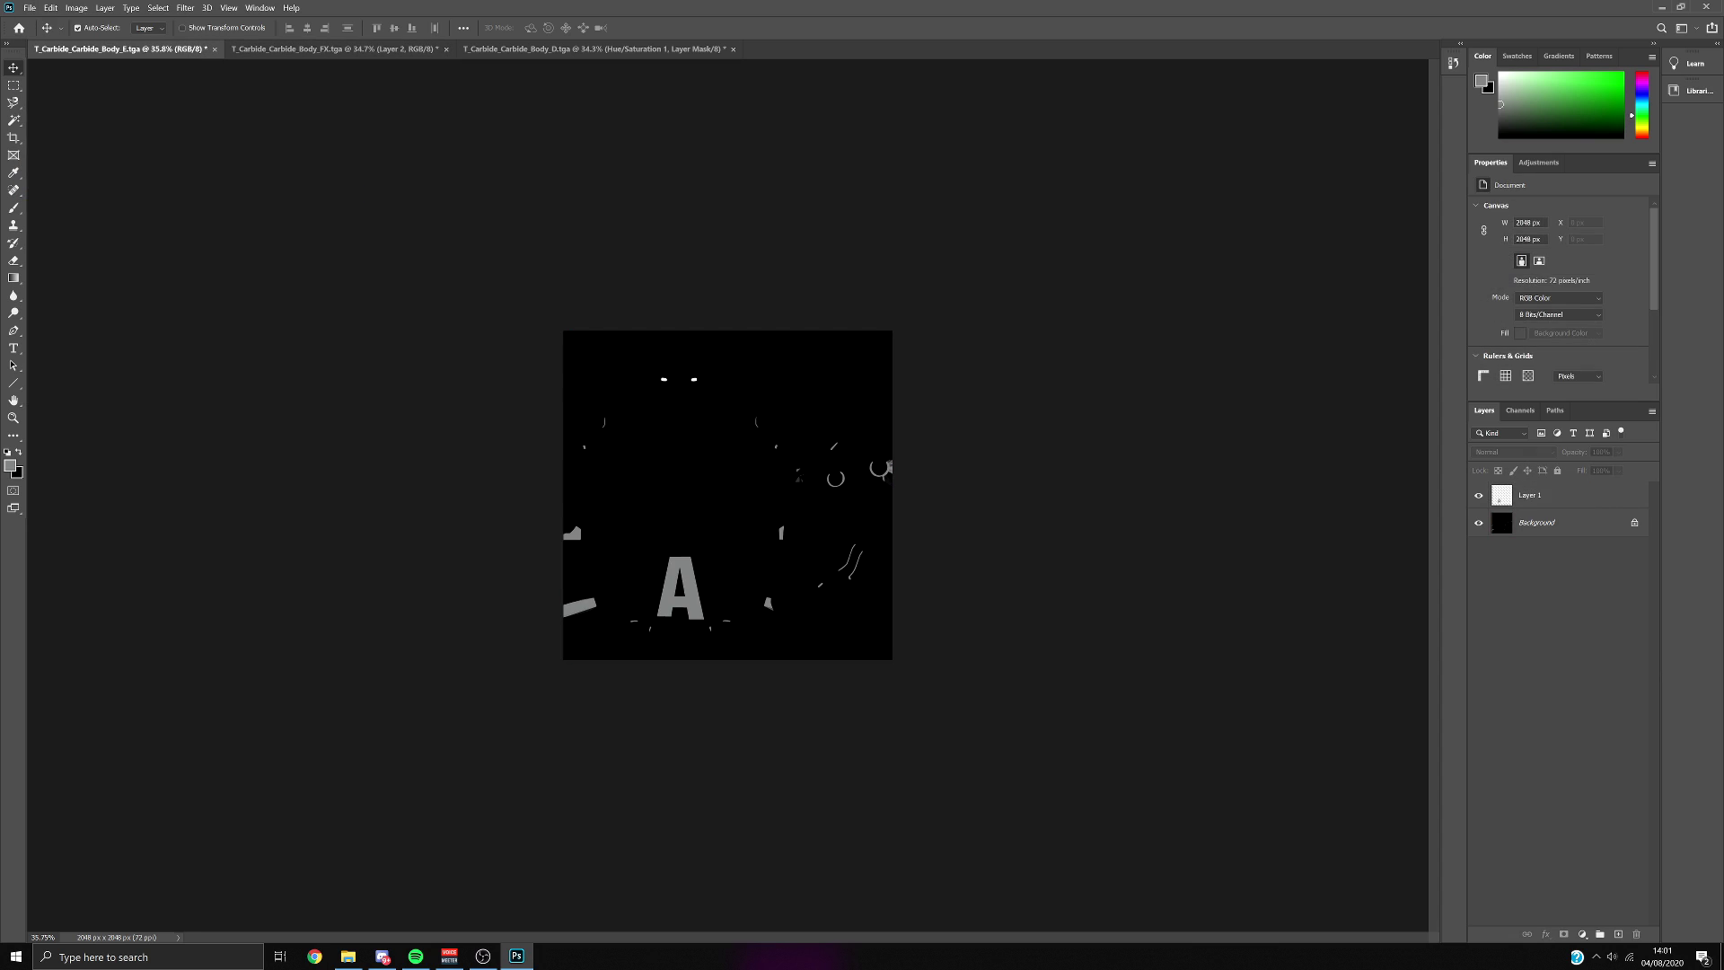
key(ctrl+shift+s)
text(_M)
key(Return)
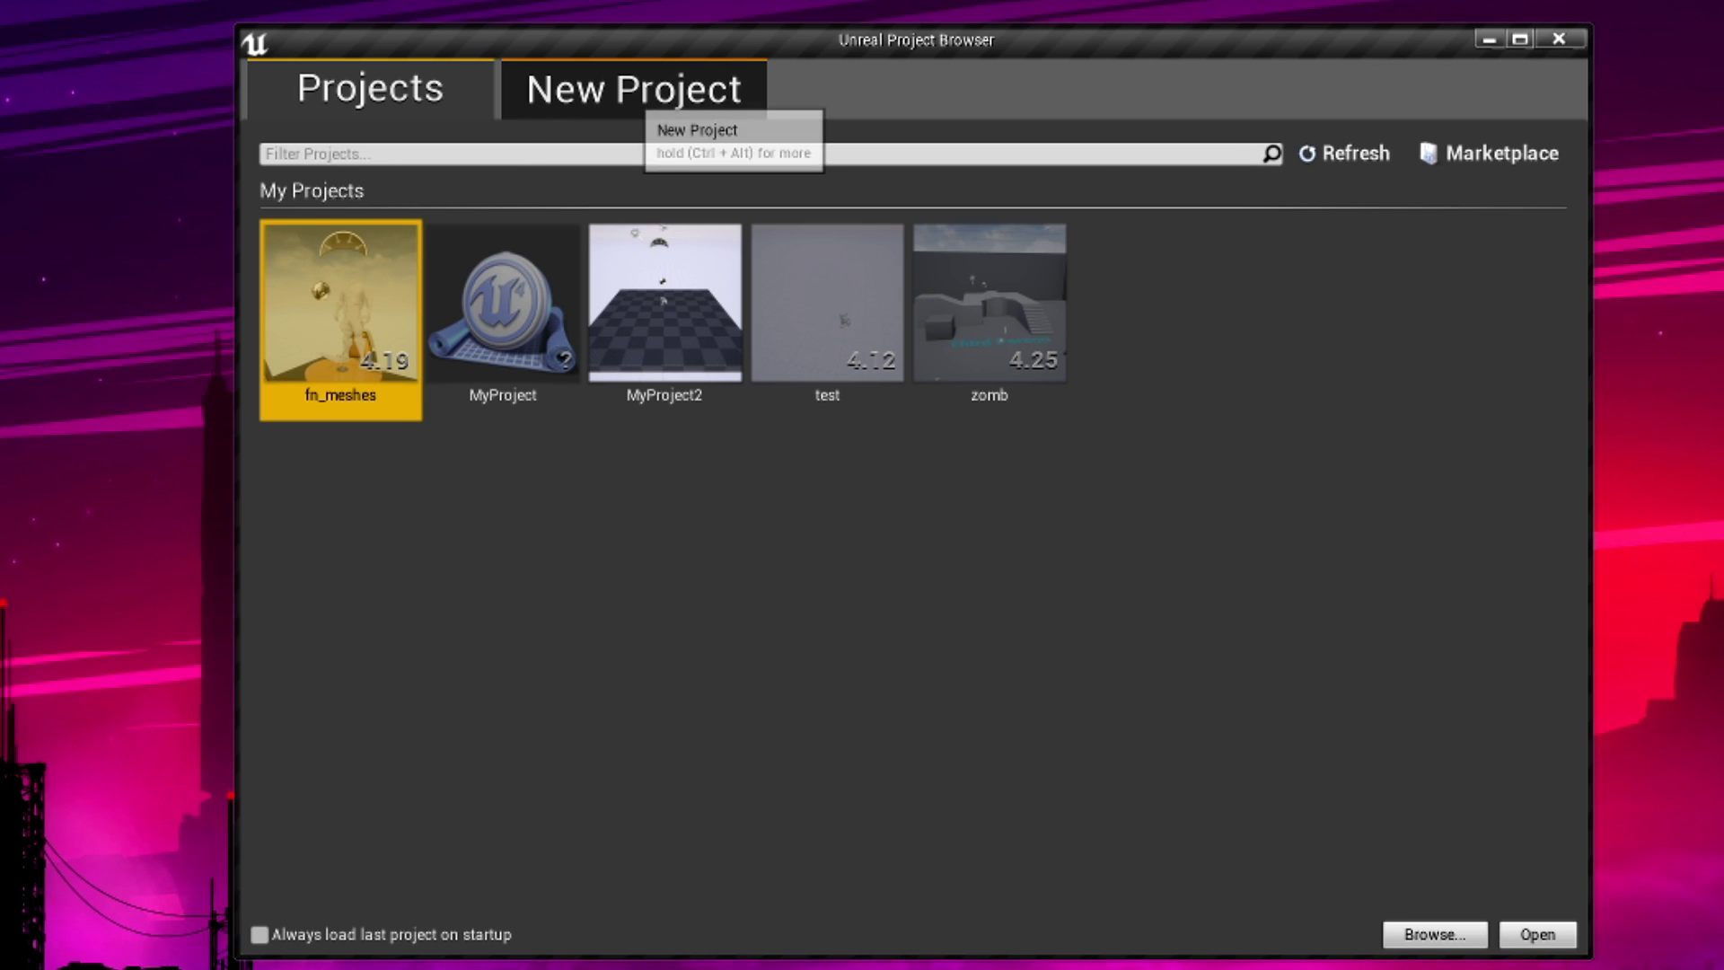
In Unreal Engine, create a new blank Blueprint project named MyProject3 without starter content.
click(638, 101)
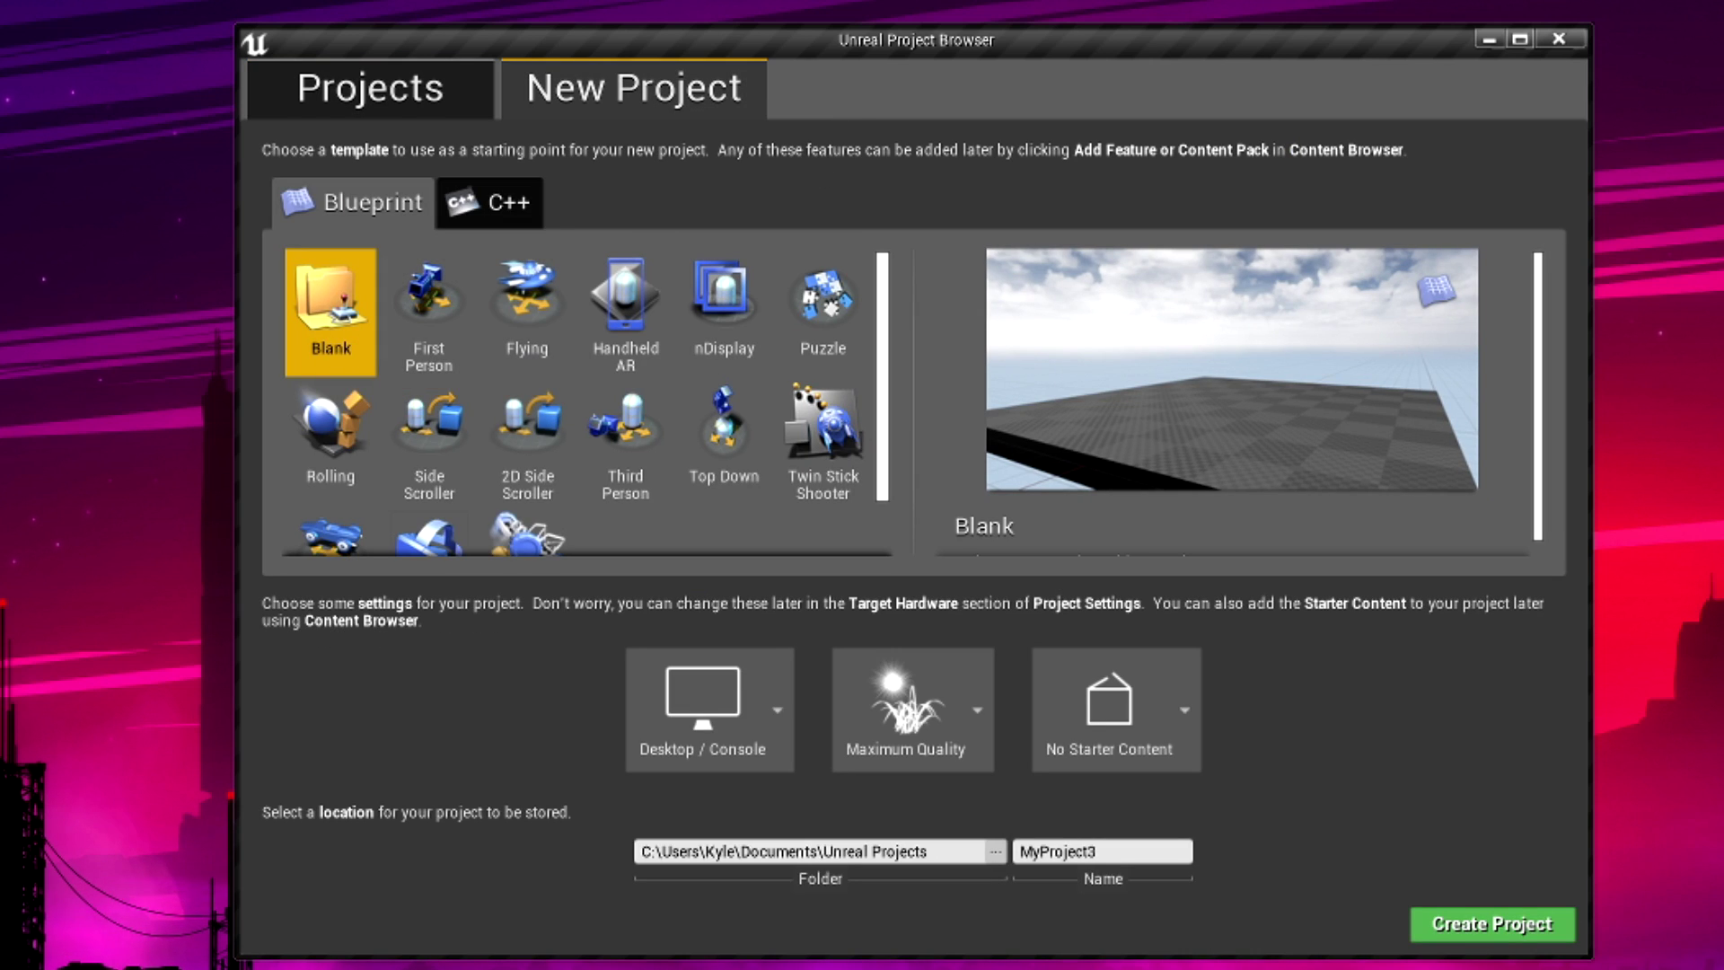
click(1115, 709)
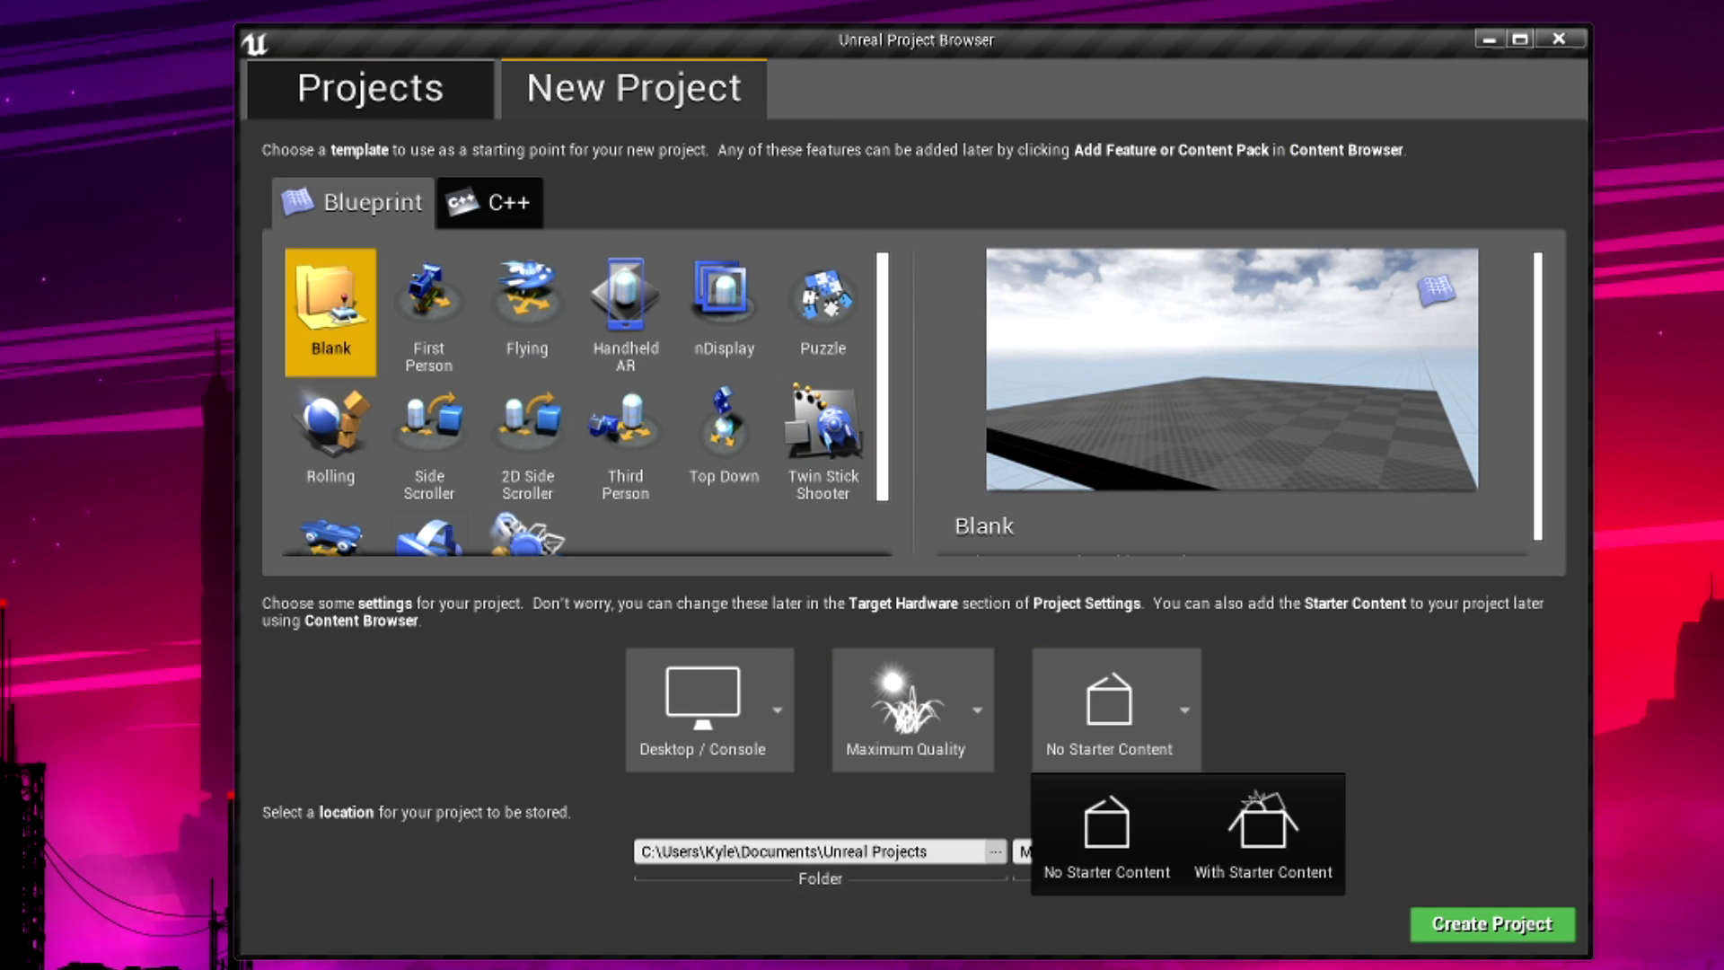
click(1116, 709)
drag(1104, 851, 1017, 851)
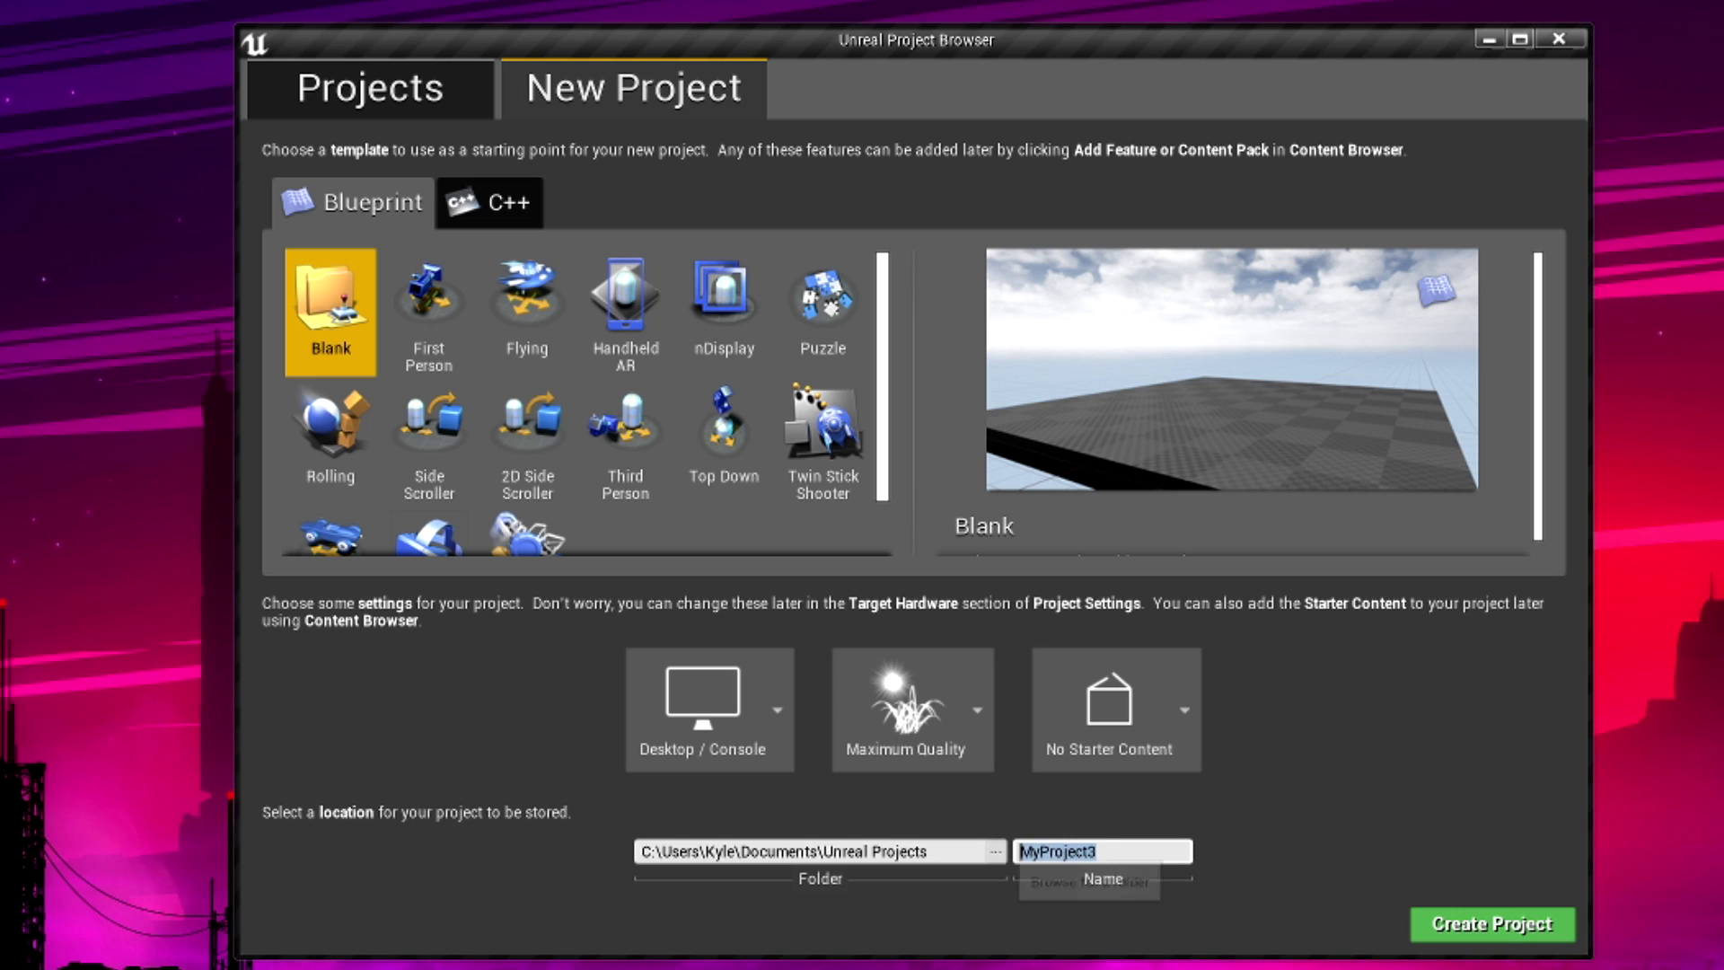
key(Escape)
click(1494, 925)
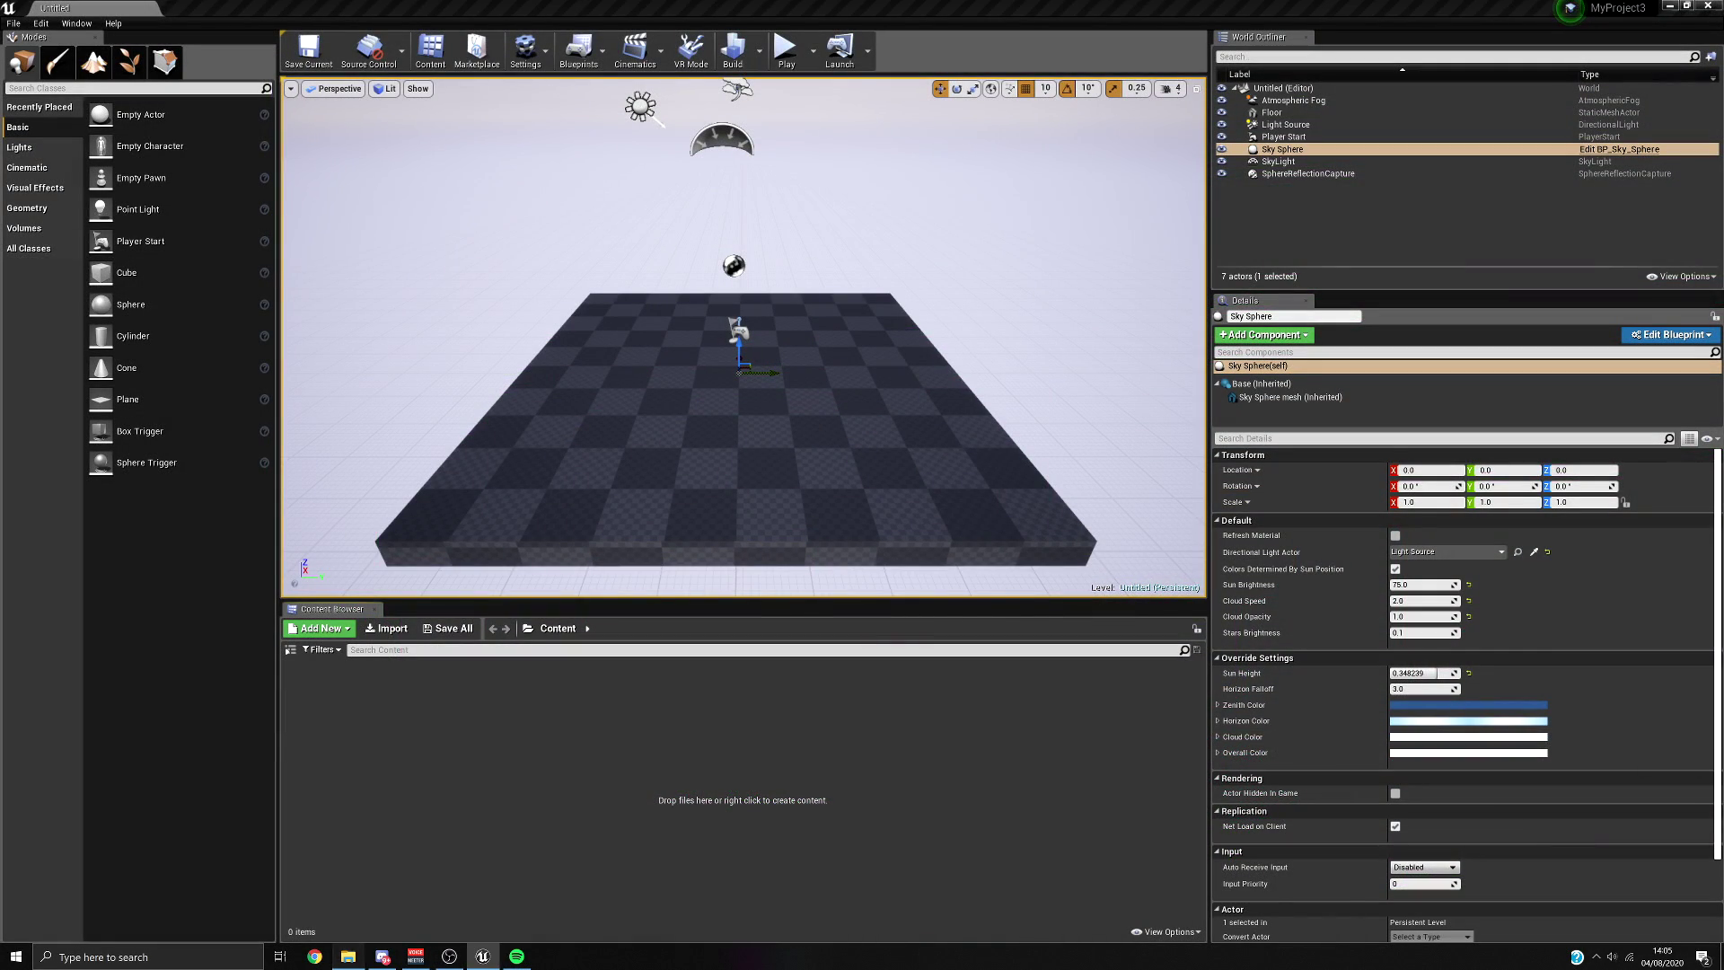
Import the Body_D_M, Body_E_M and Body_FX_M PNG files from the Carbide Textures folder into the project content and save all assets.
click(349, 956)
drag(763, 415, 14, 628)
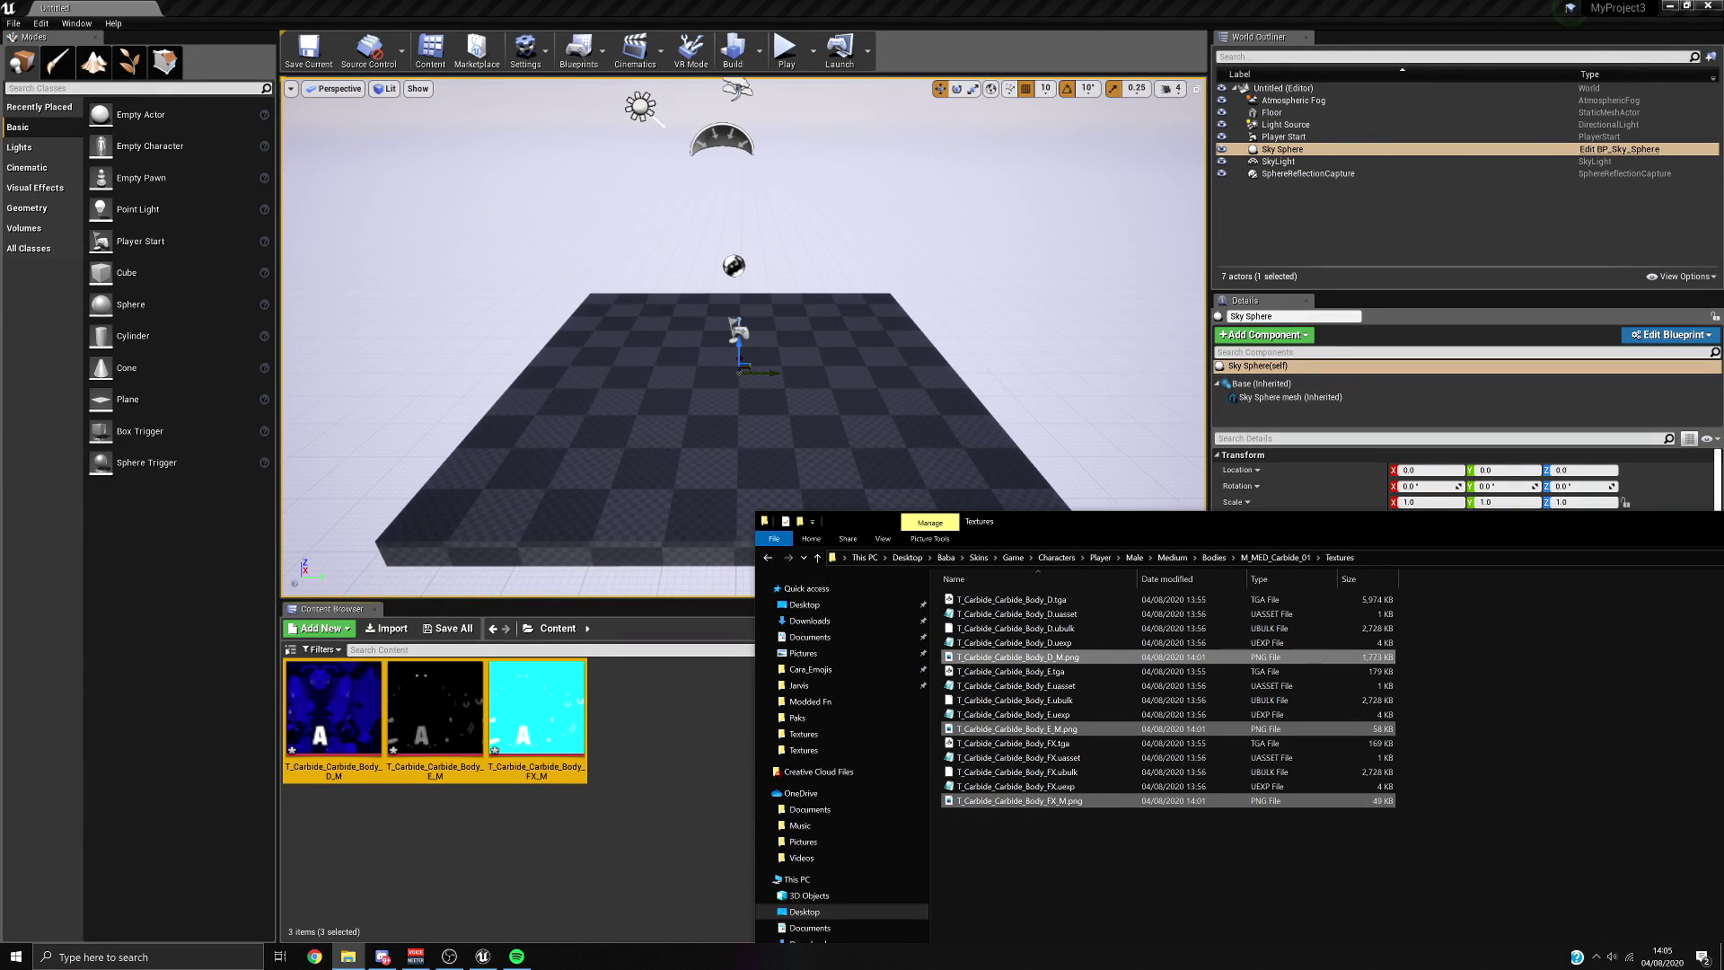
click(600, 842)
click(448, 628)
click(974, 589)
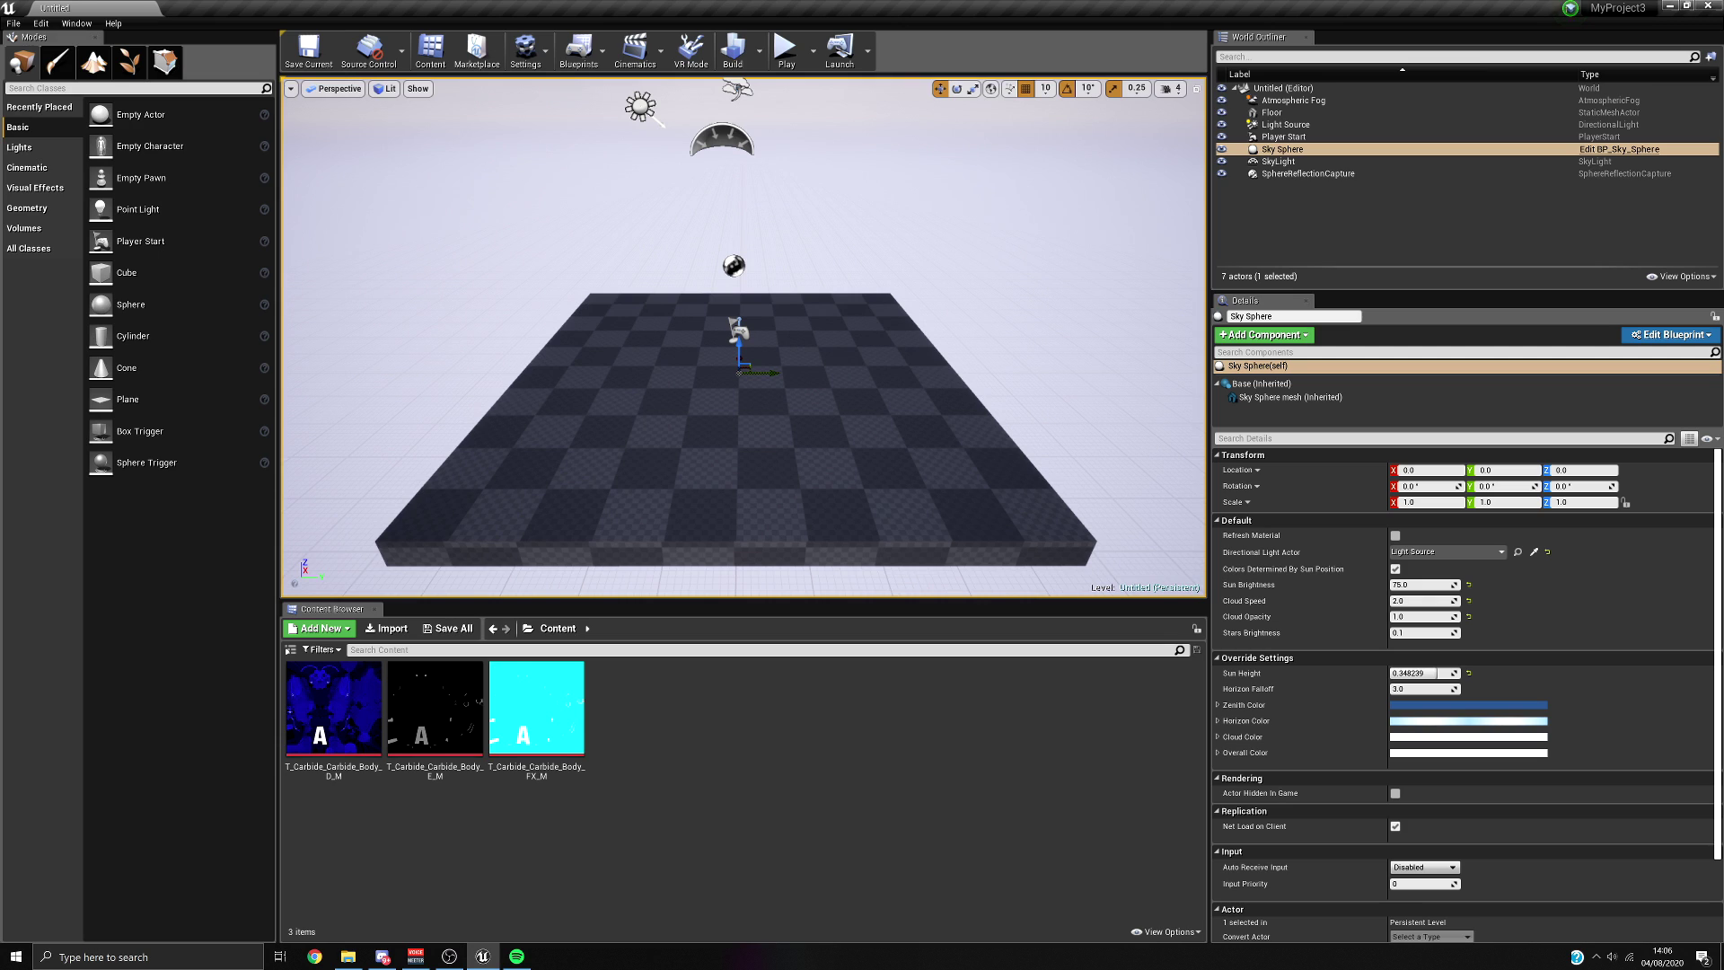
Cook the project content for Windows.
click(41, 24)
mouse_move(13, 23)
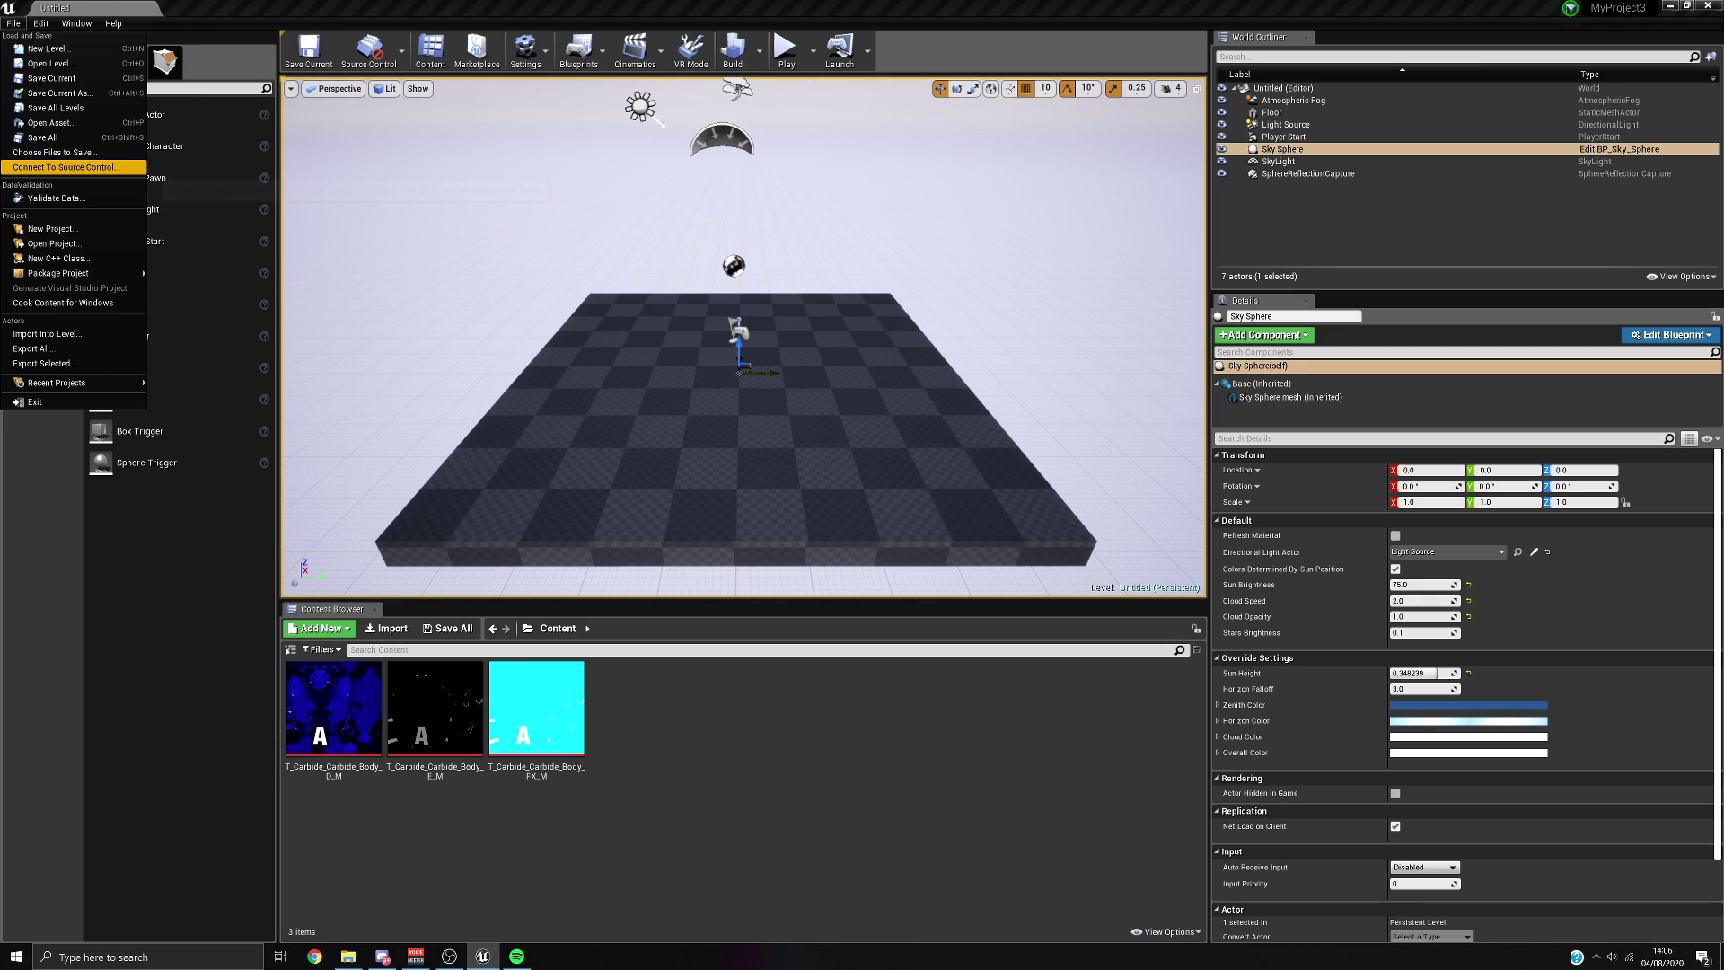
click(62, 303)
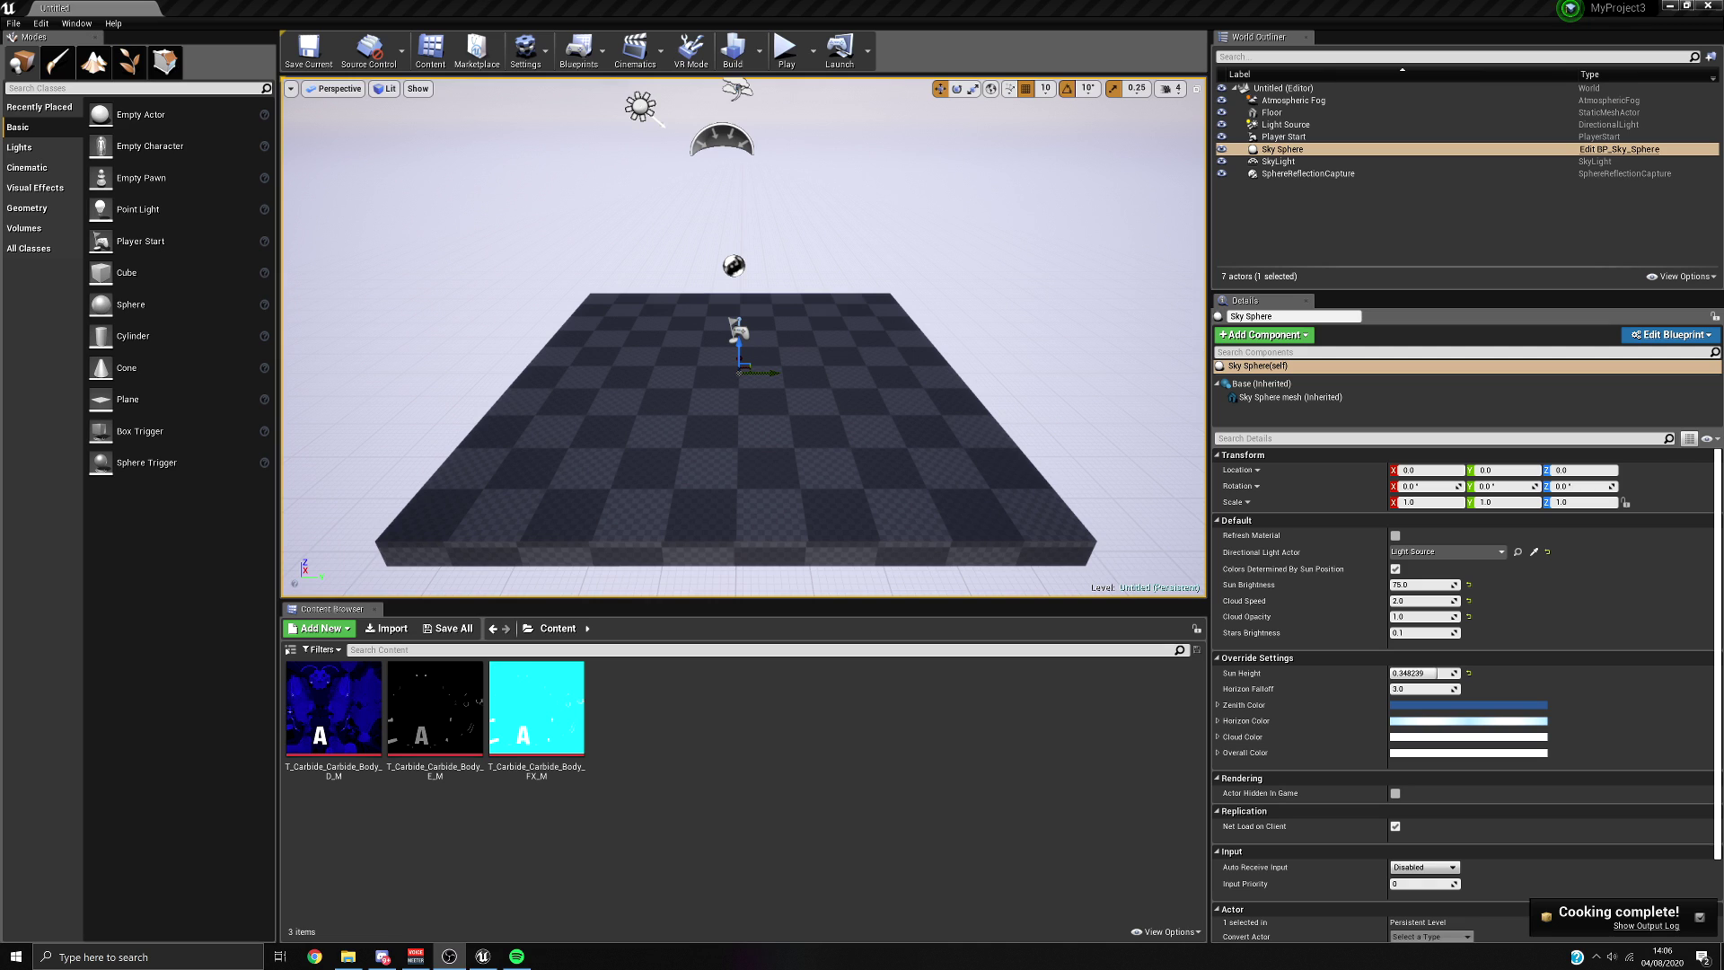
Minimize Unreal Editor and open the Unreal Projects folder under Documents in File Explorer.
click(1687, 6)
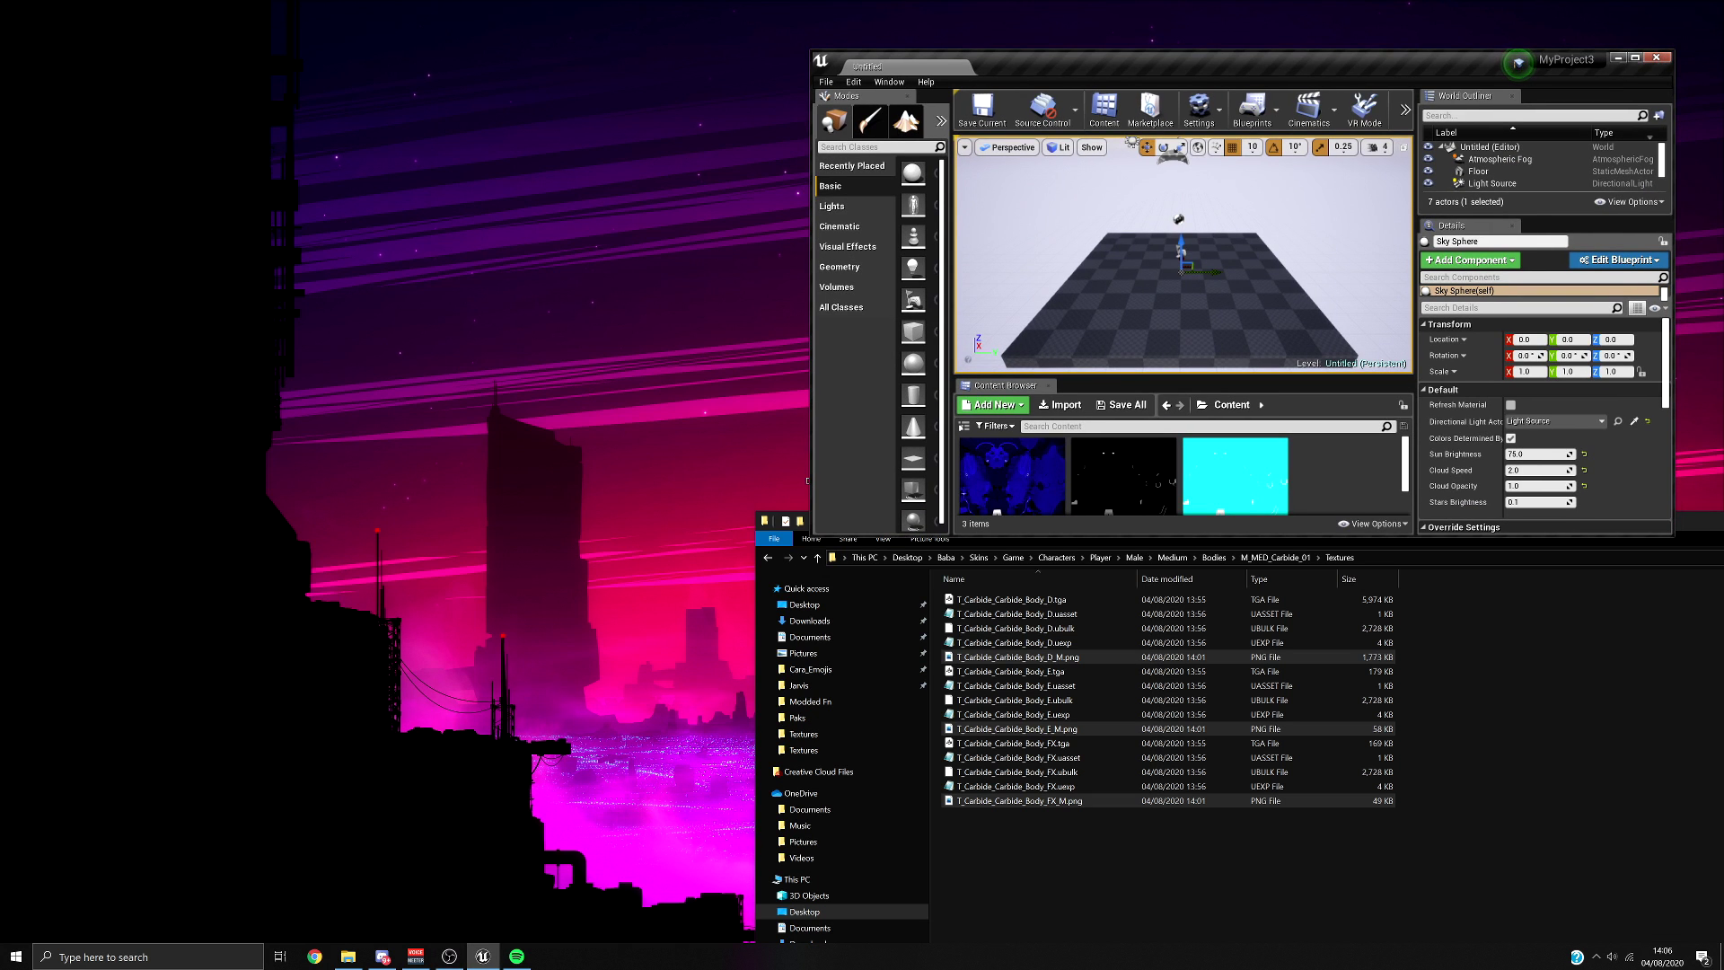
key(super+Down)
drag(1214, 524, 659, 134)
click(255, 246)
scroll(484, 376, down, 3)
scroll(484, 368, up, 4)
double_click(431, 348)
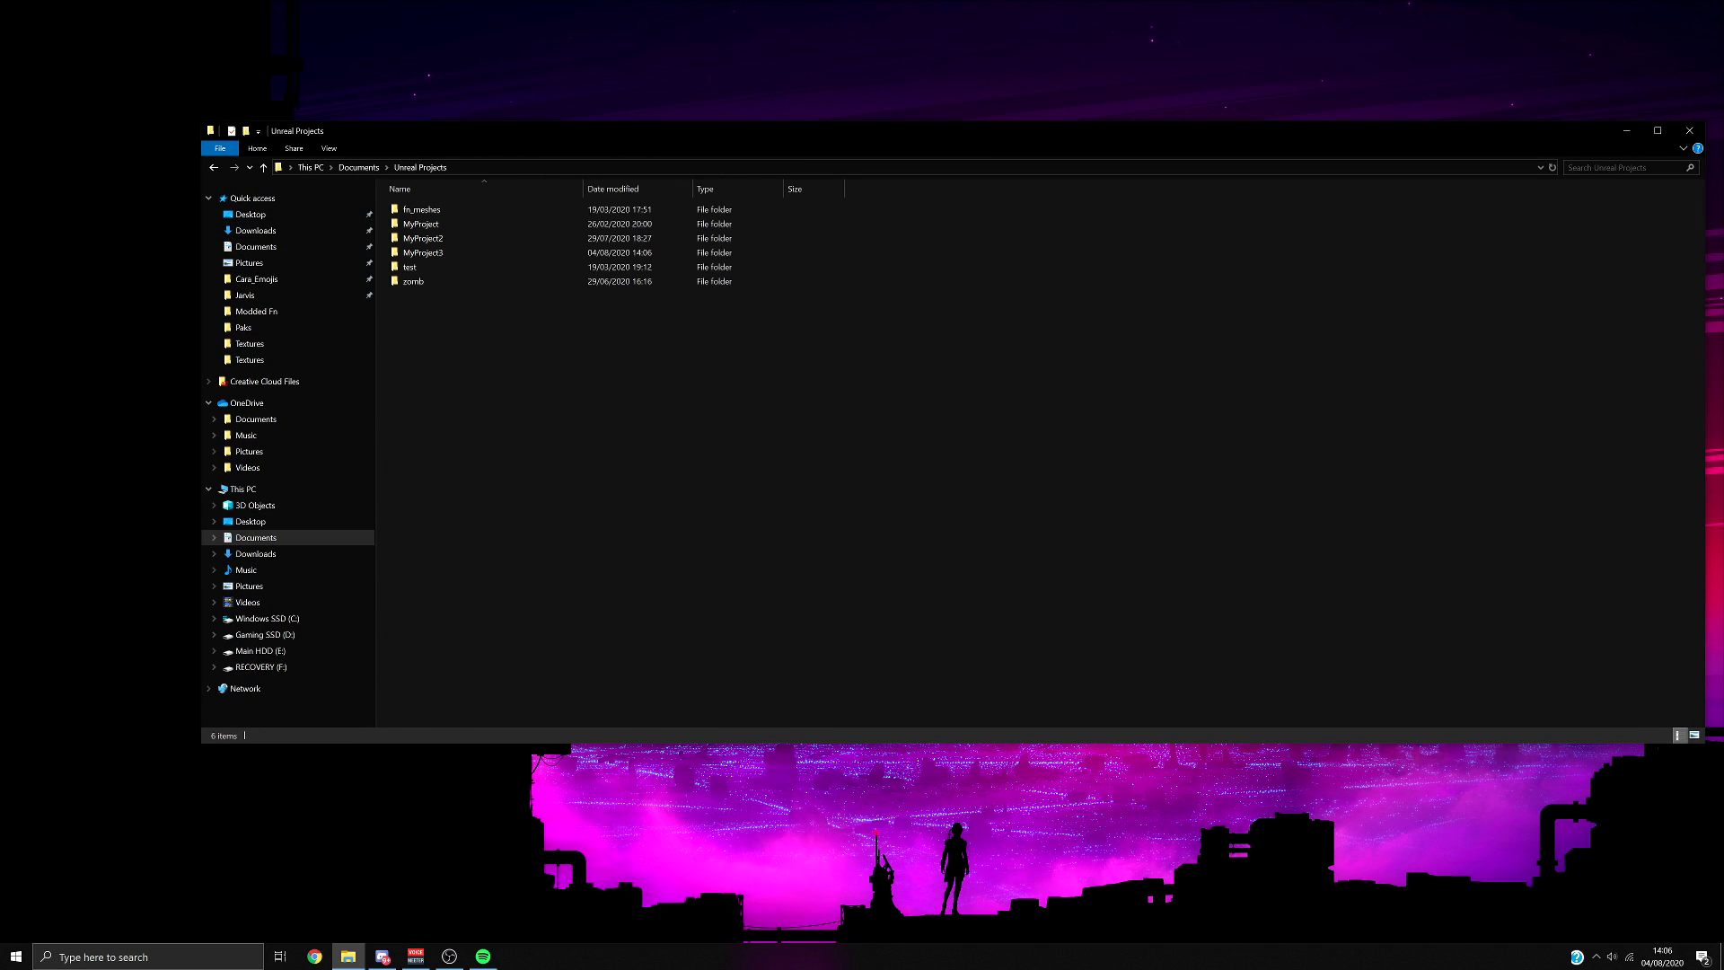
Open the cooked content folder MyProject3\Saved\Cooked\WindowsNoEditor\MyProject3\Content.
double_click(427, 253)
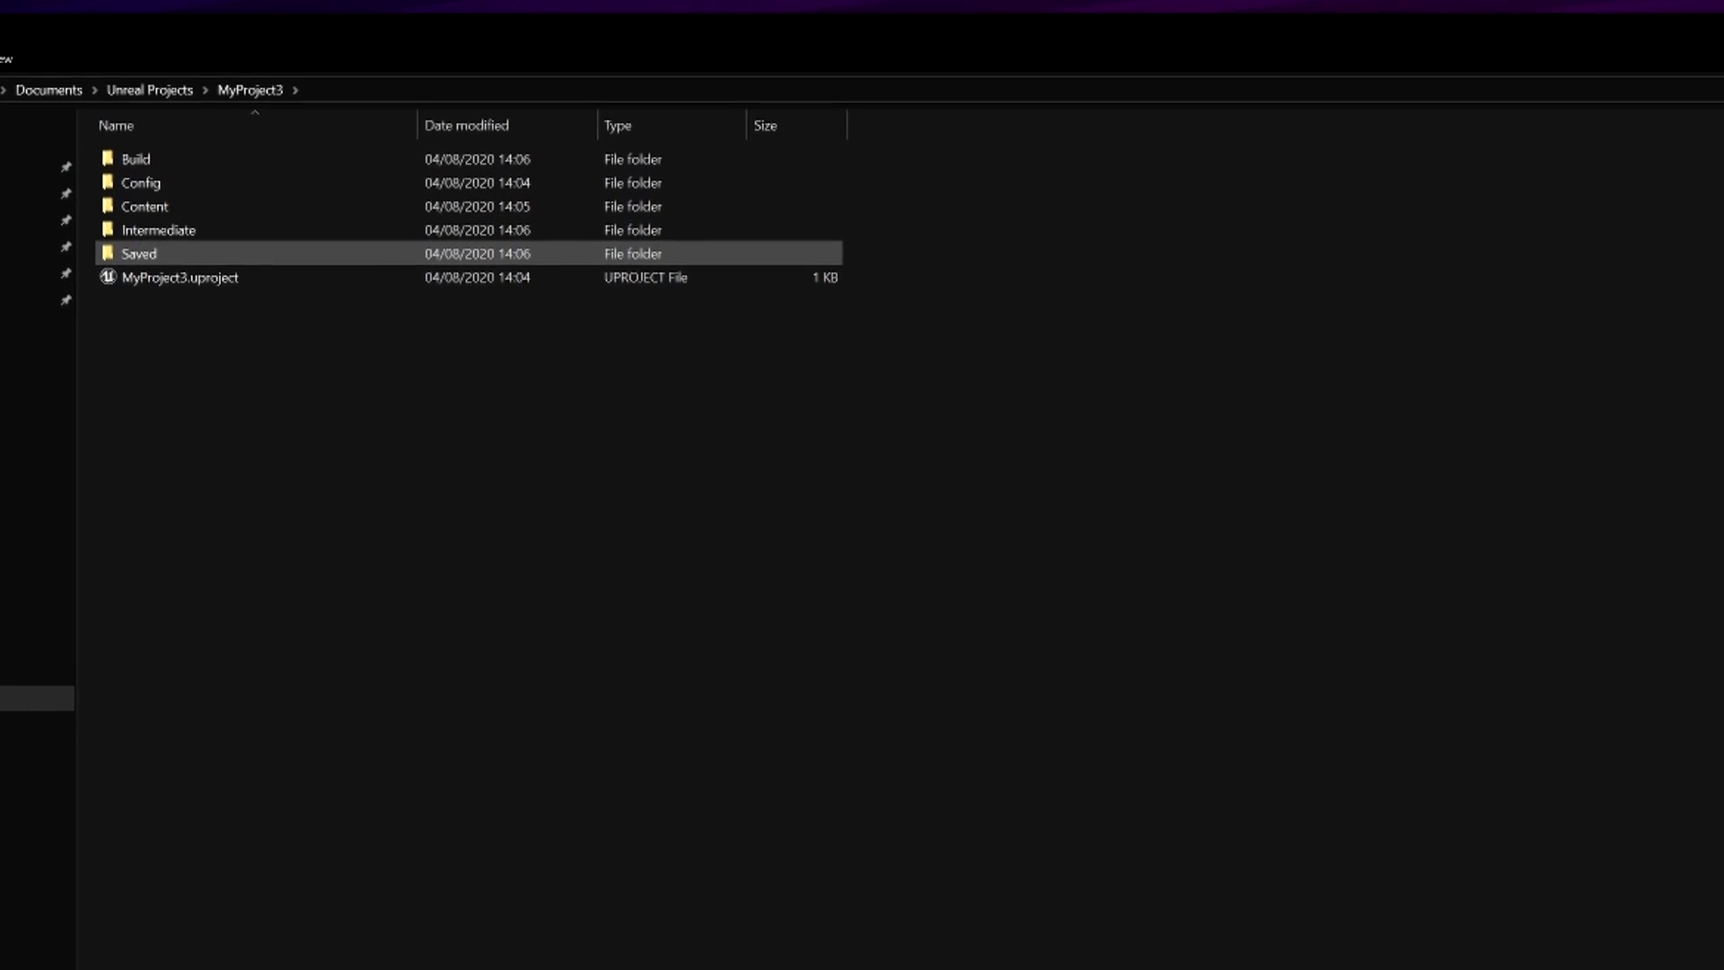
double_click(144, 253)
double_click(145, 231)
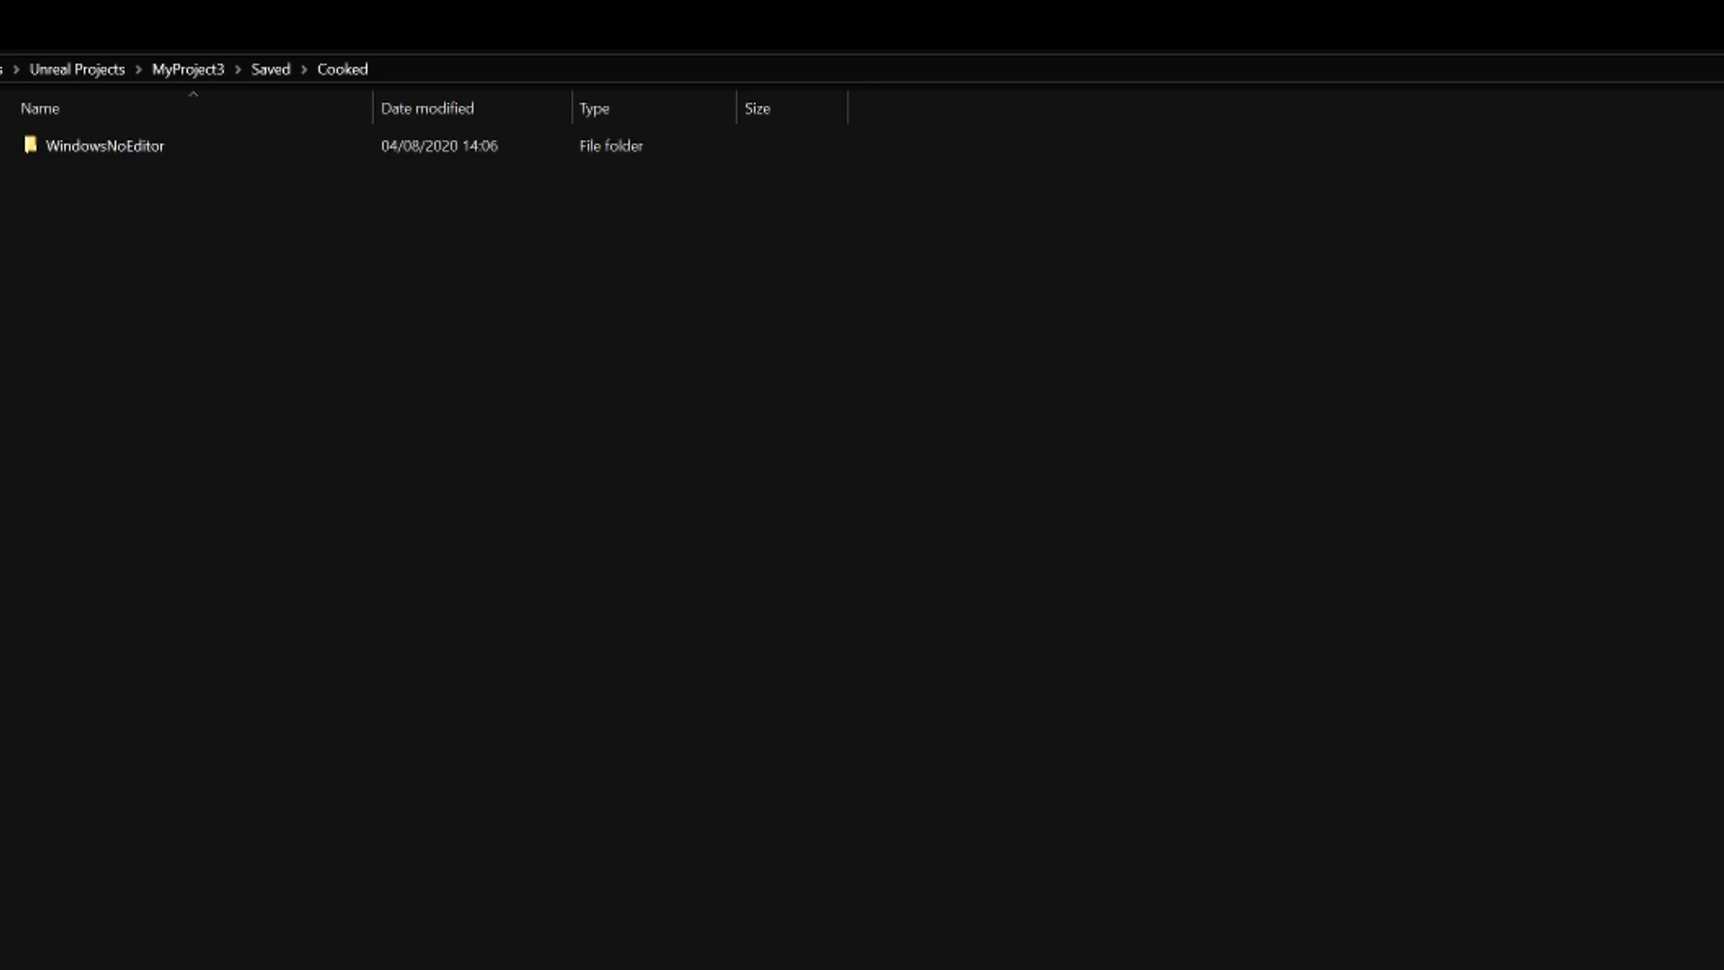
double_click(105, 146)
click(83, 171)
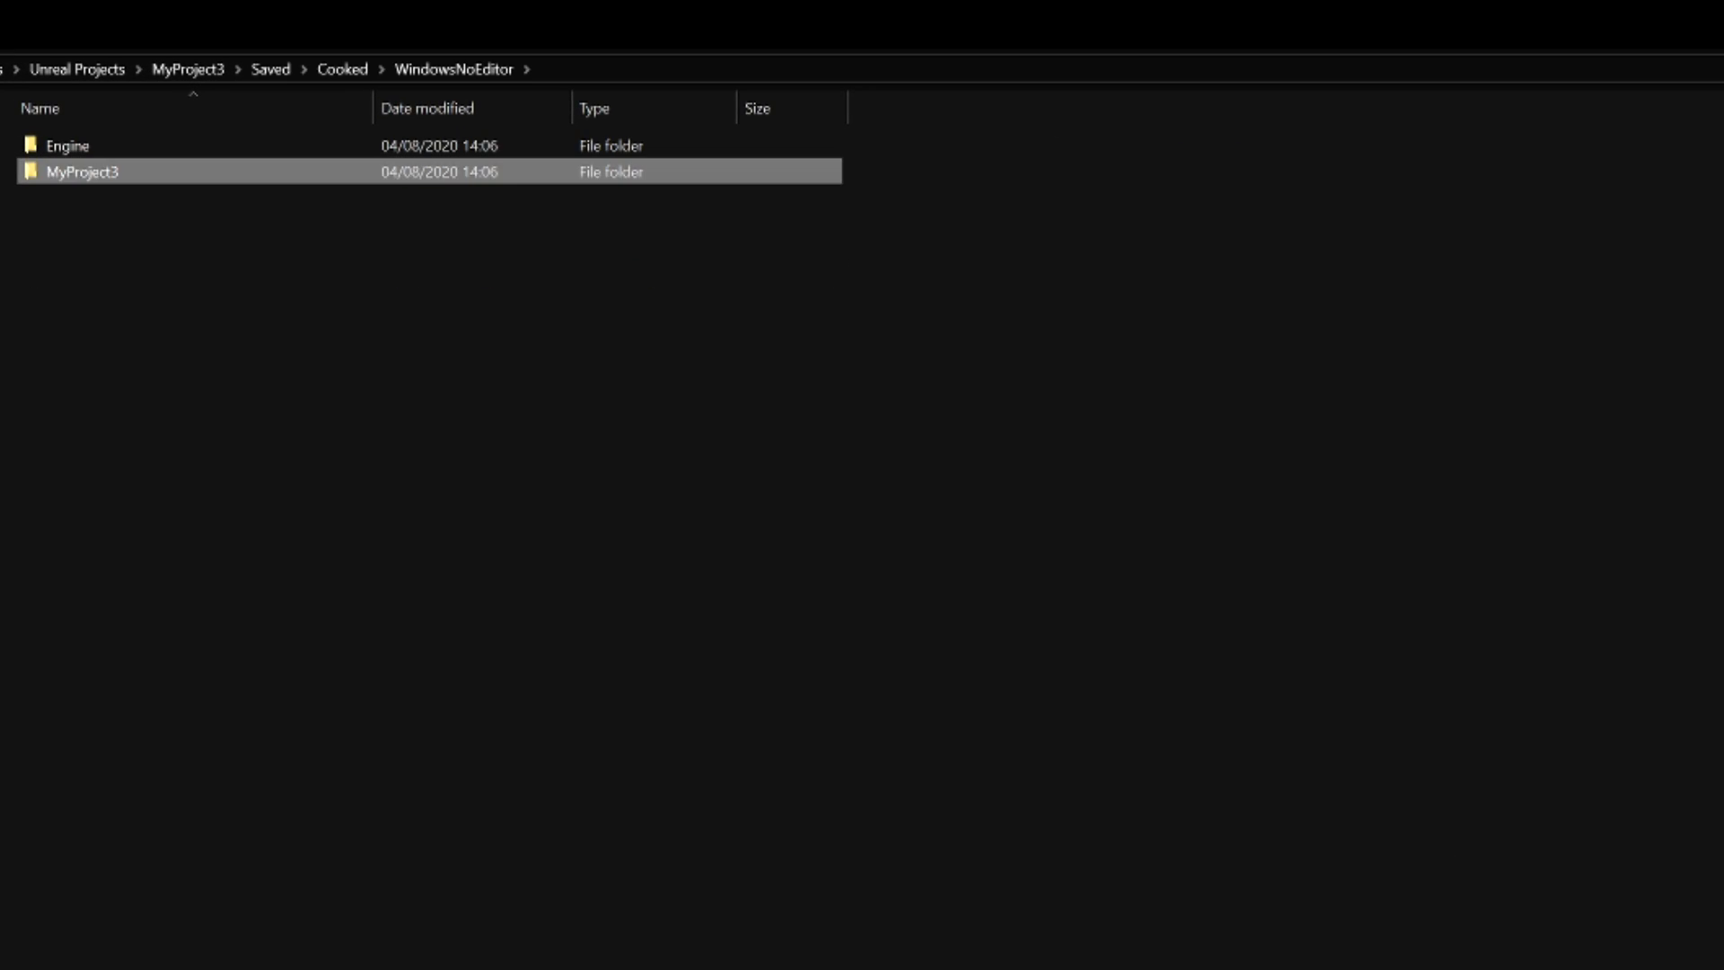
double_click(82, 172)
double_click(67, 146)
drag(549, 528, 544, 130)
click(557, 502)
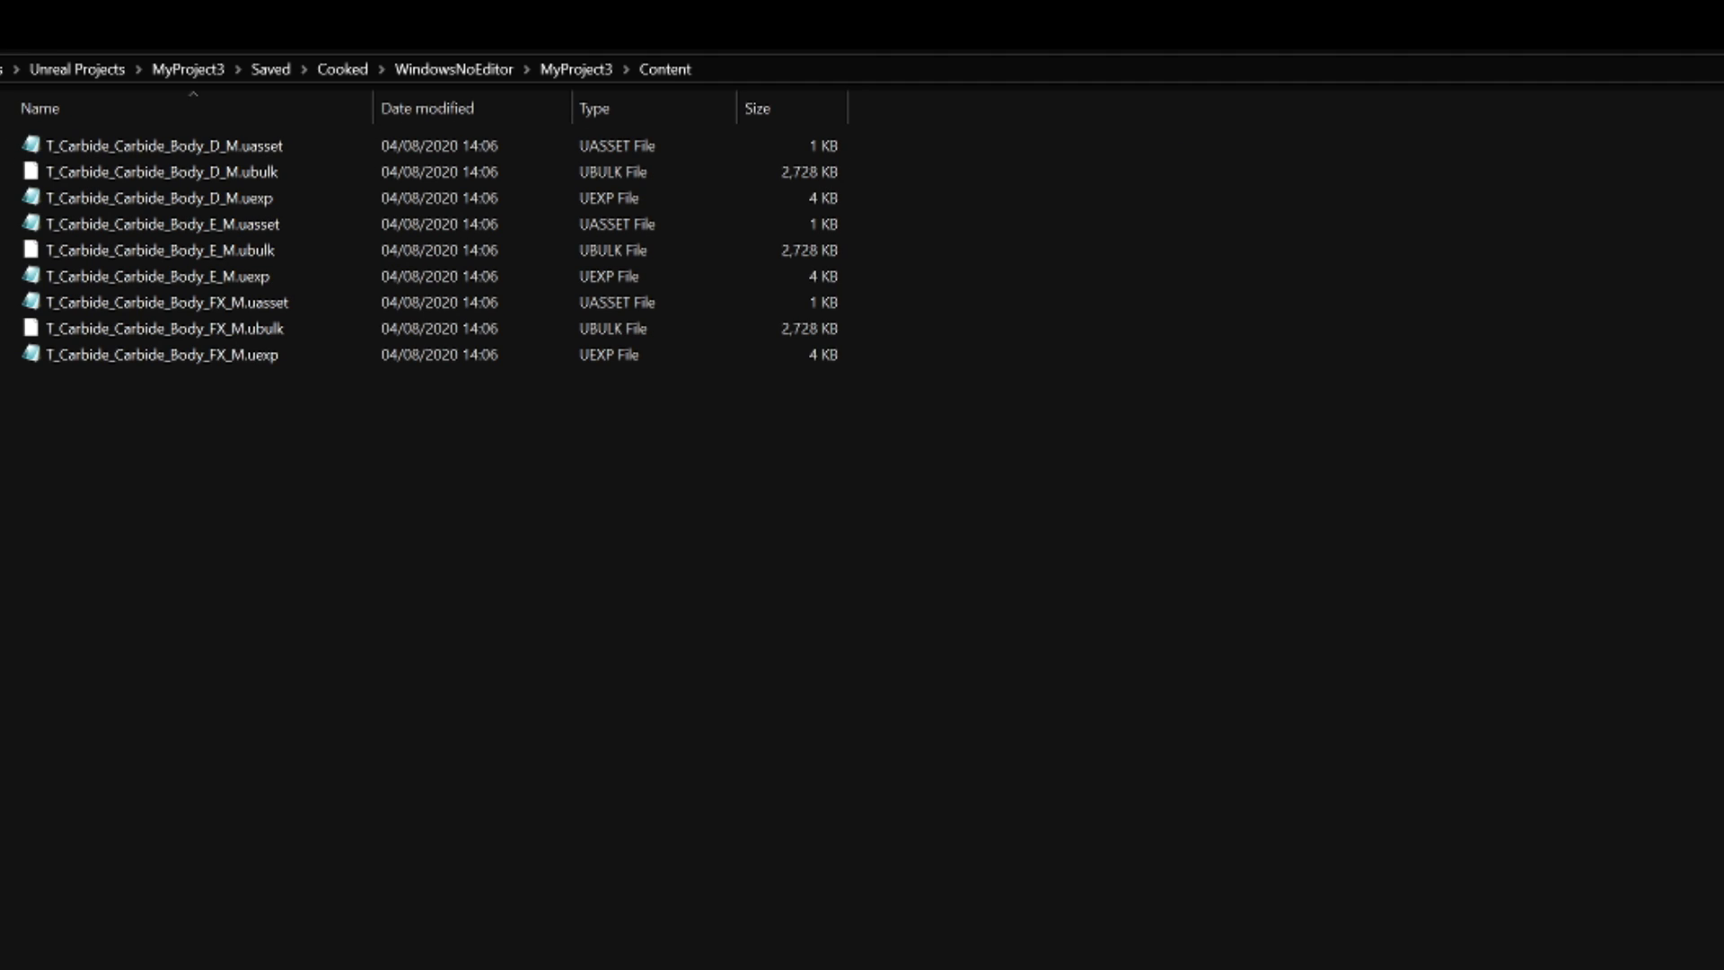
Select the cooked Body_D_M, Body_E_M and Body_FX_M .ubulk files and transfer them to the desktop.
click(193, 173)
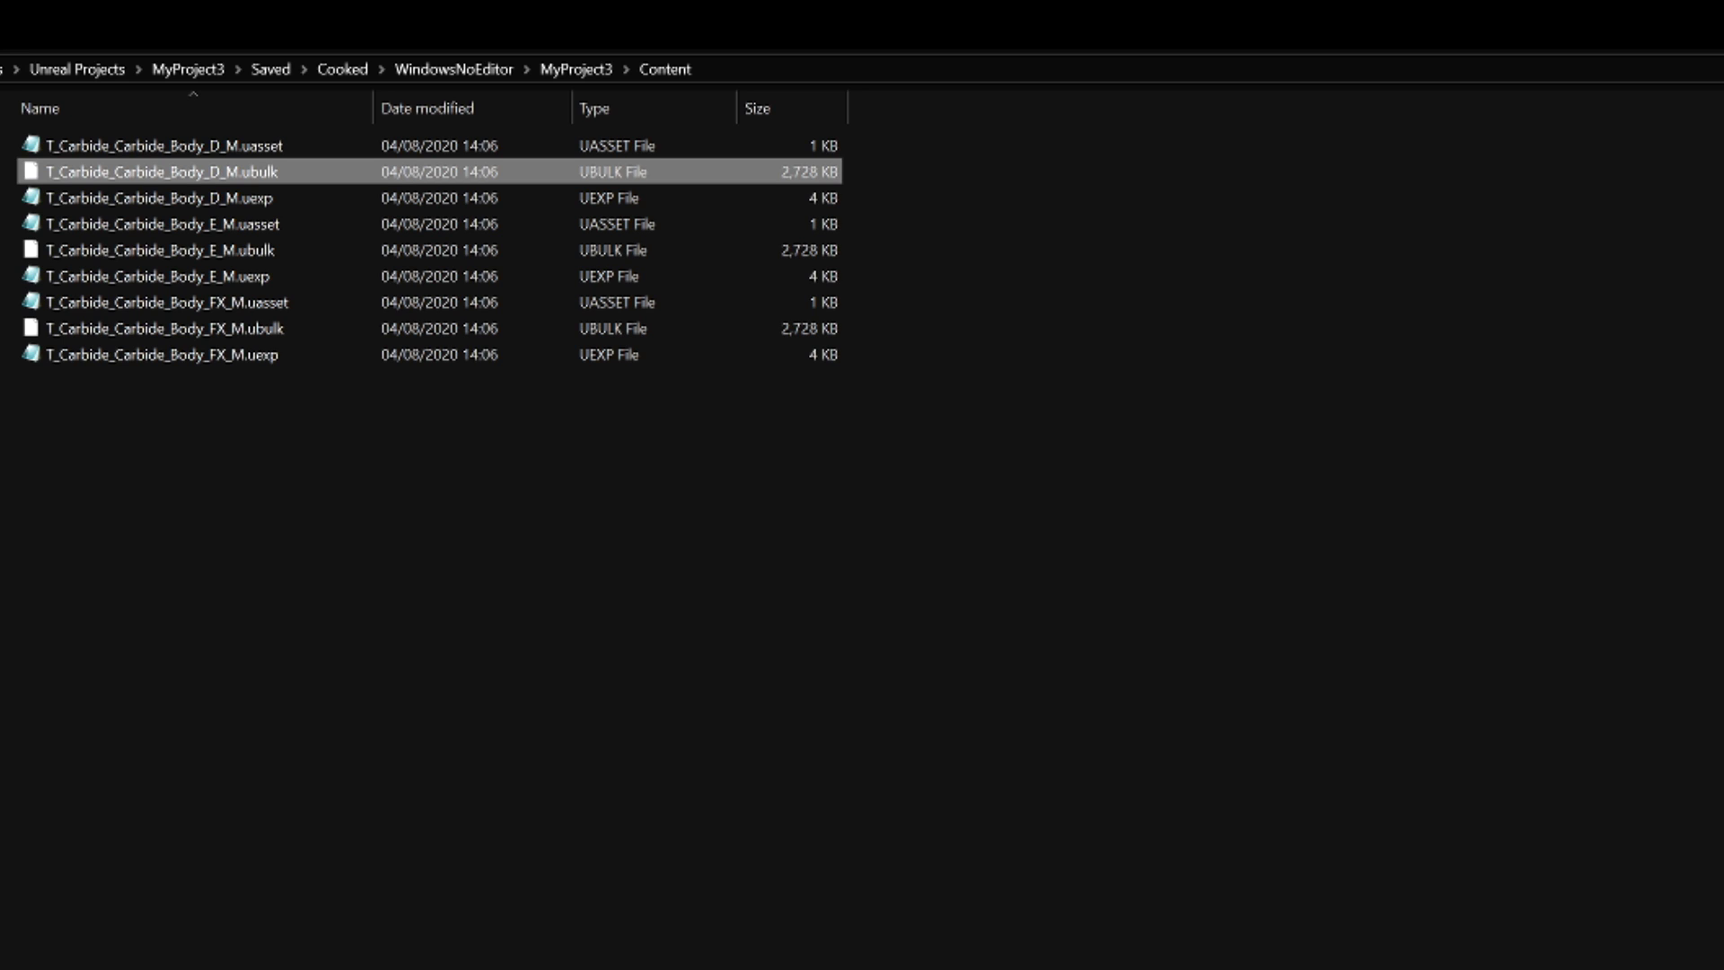
click(179, 328)
ctrl+click(180, 250)
ctrl+click(180, 172)
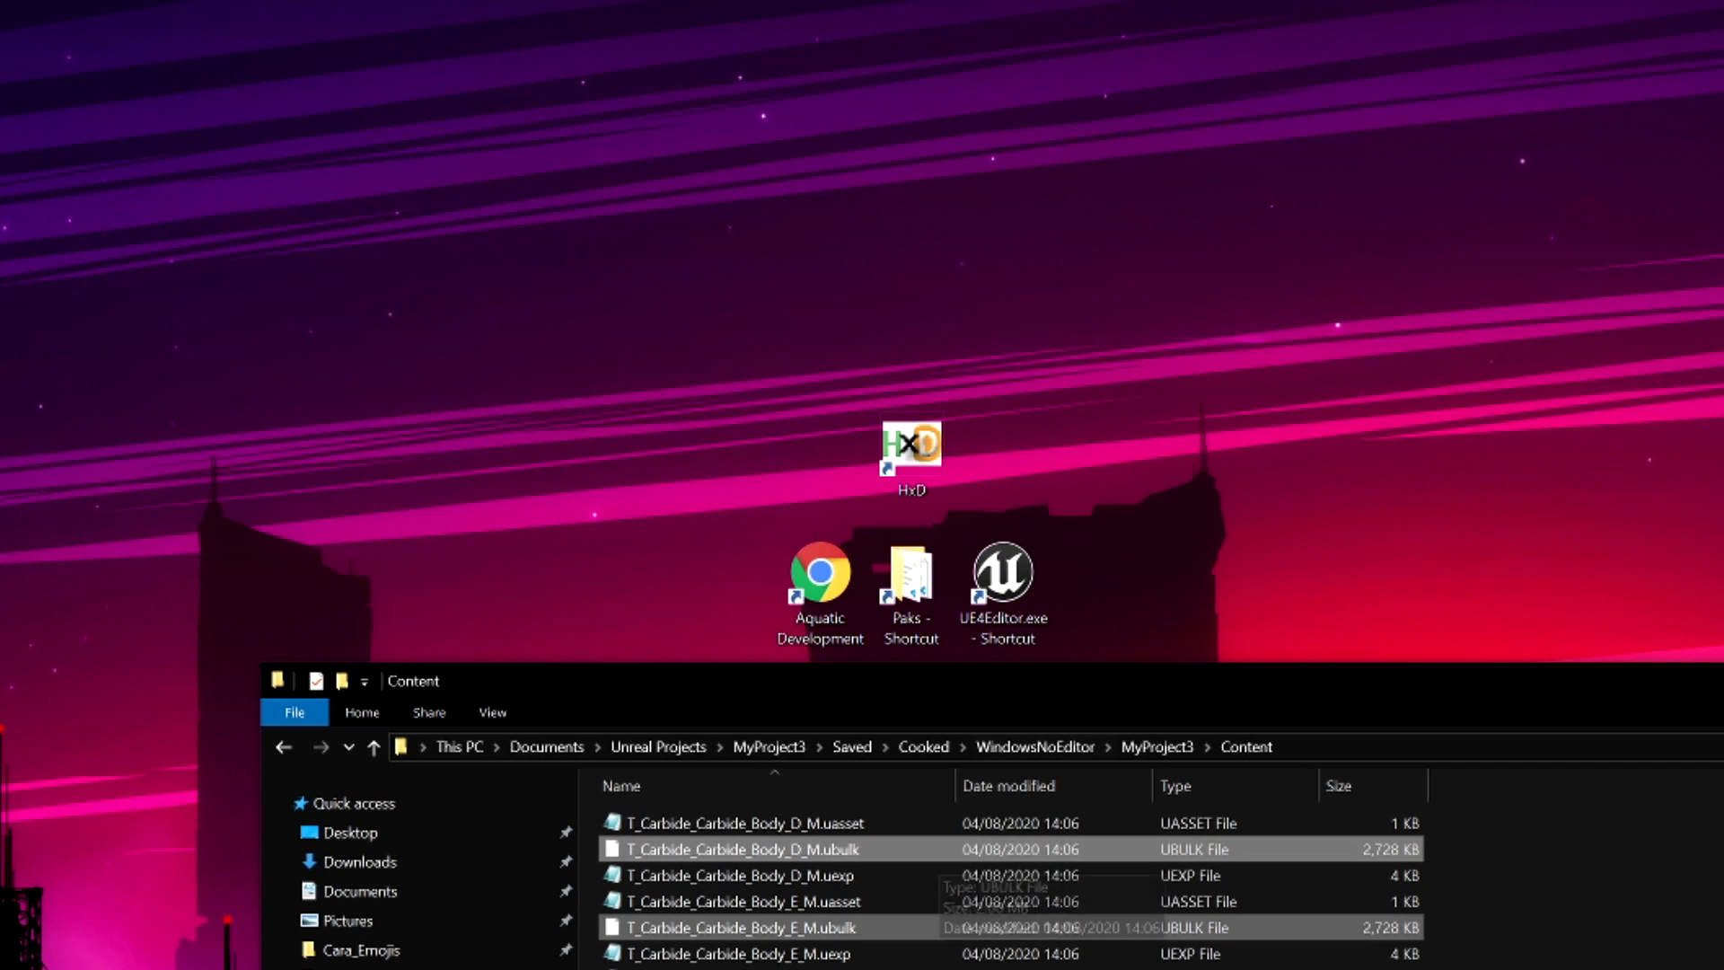
drag(939, 851, 215, 5)
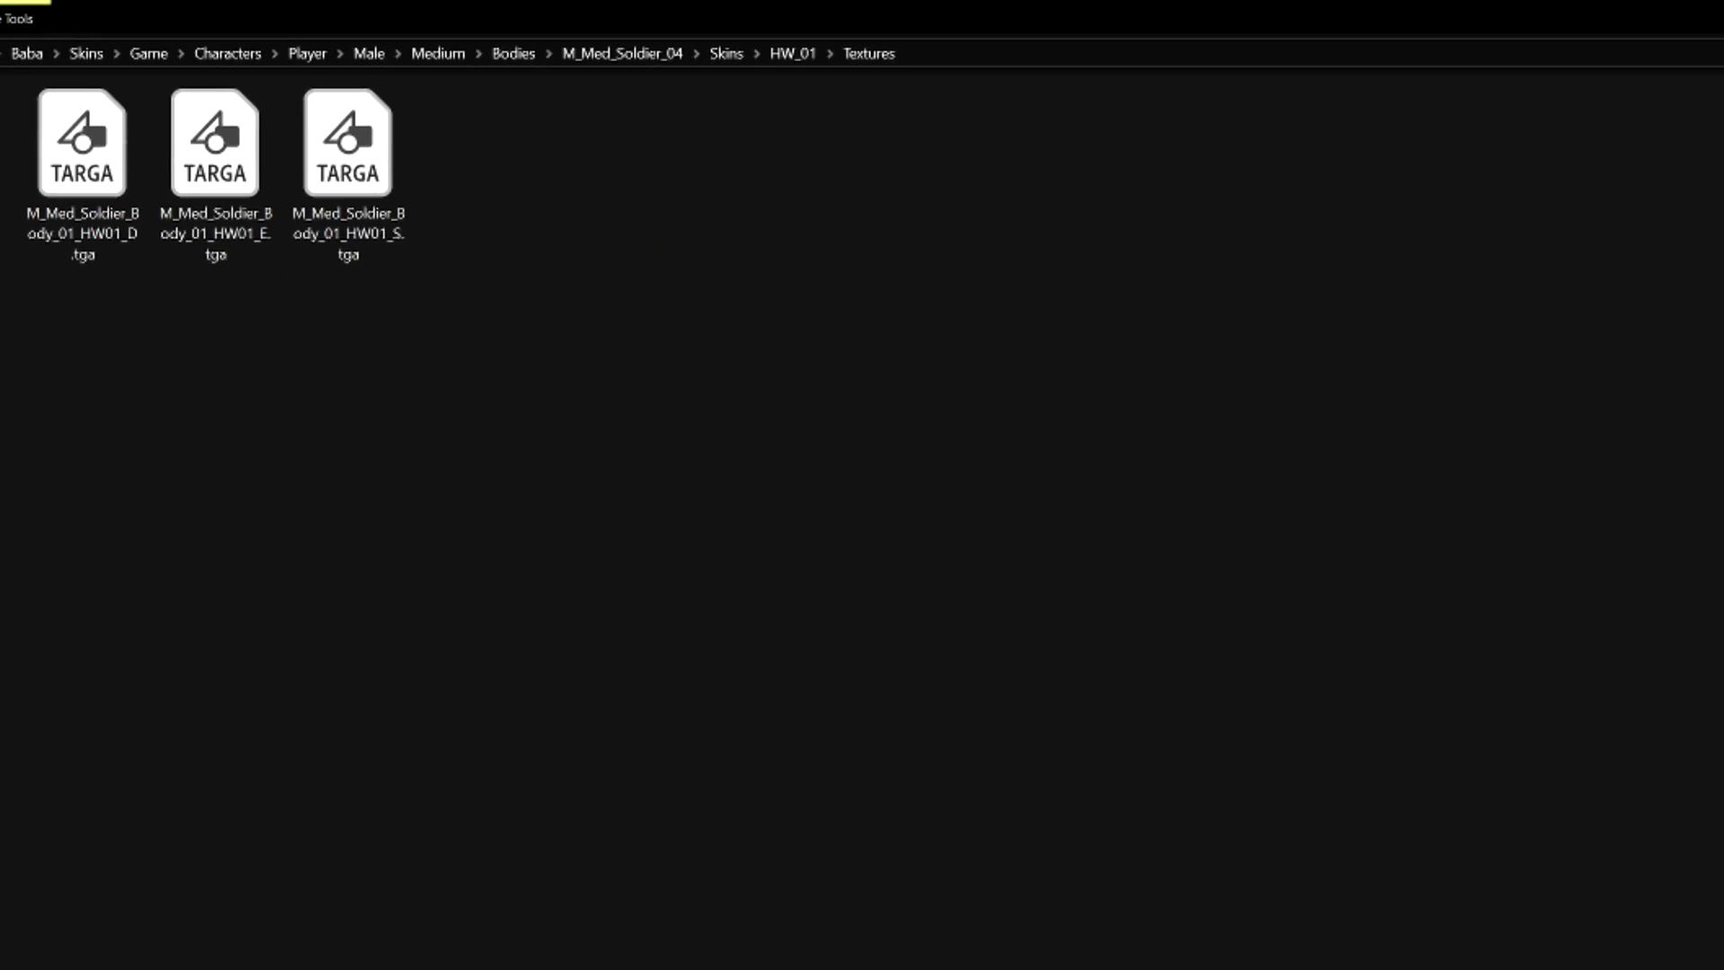
Go to the Textures folder of M_MED_Carbide_01 inside the extracted skins' Bodies folder.
click(525, 26)
double_click(121, 129)
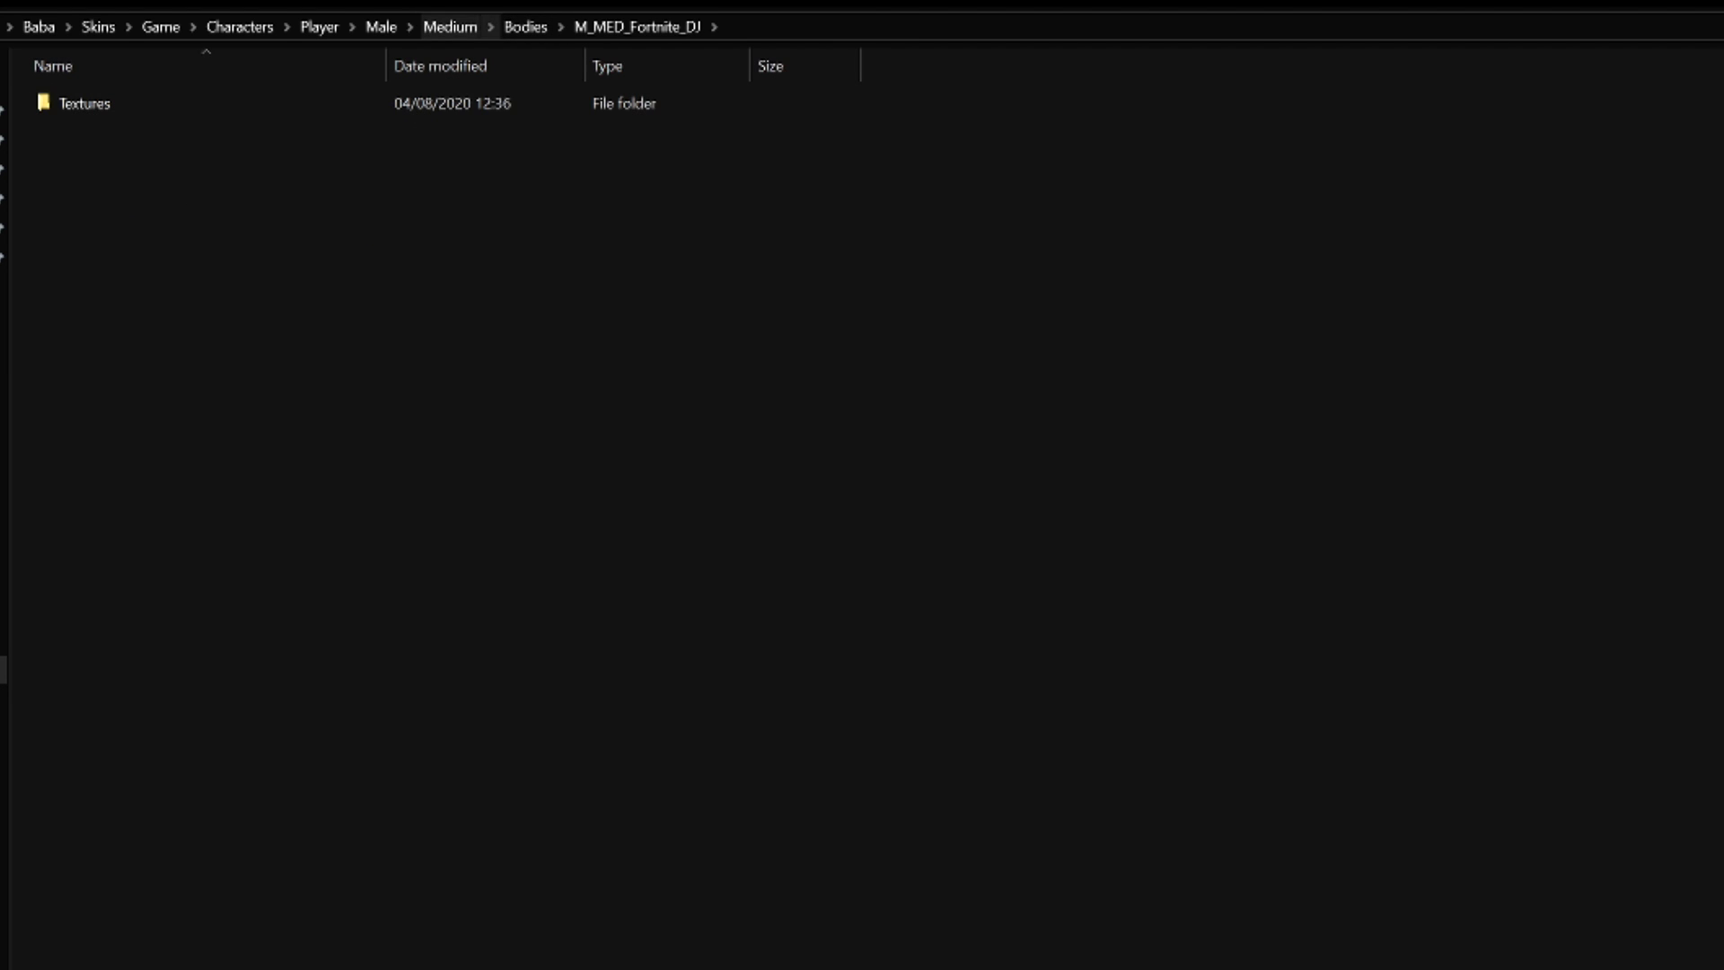
click(525, 27)
click(216, 103)
double_click(122, 103)
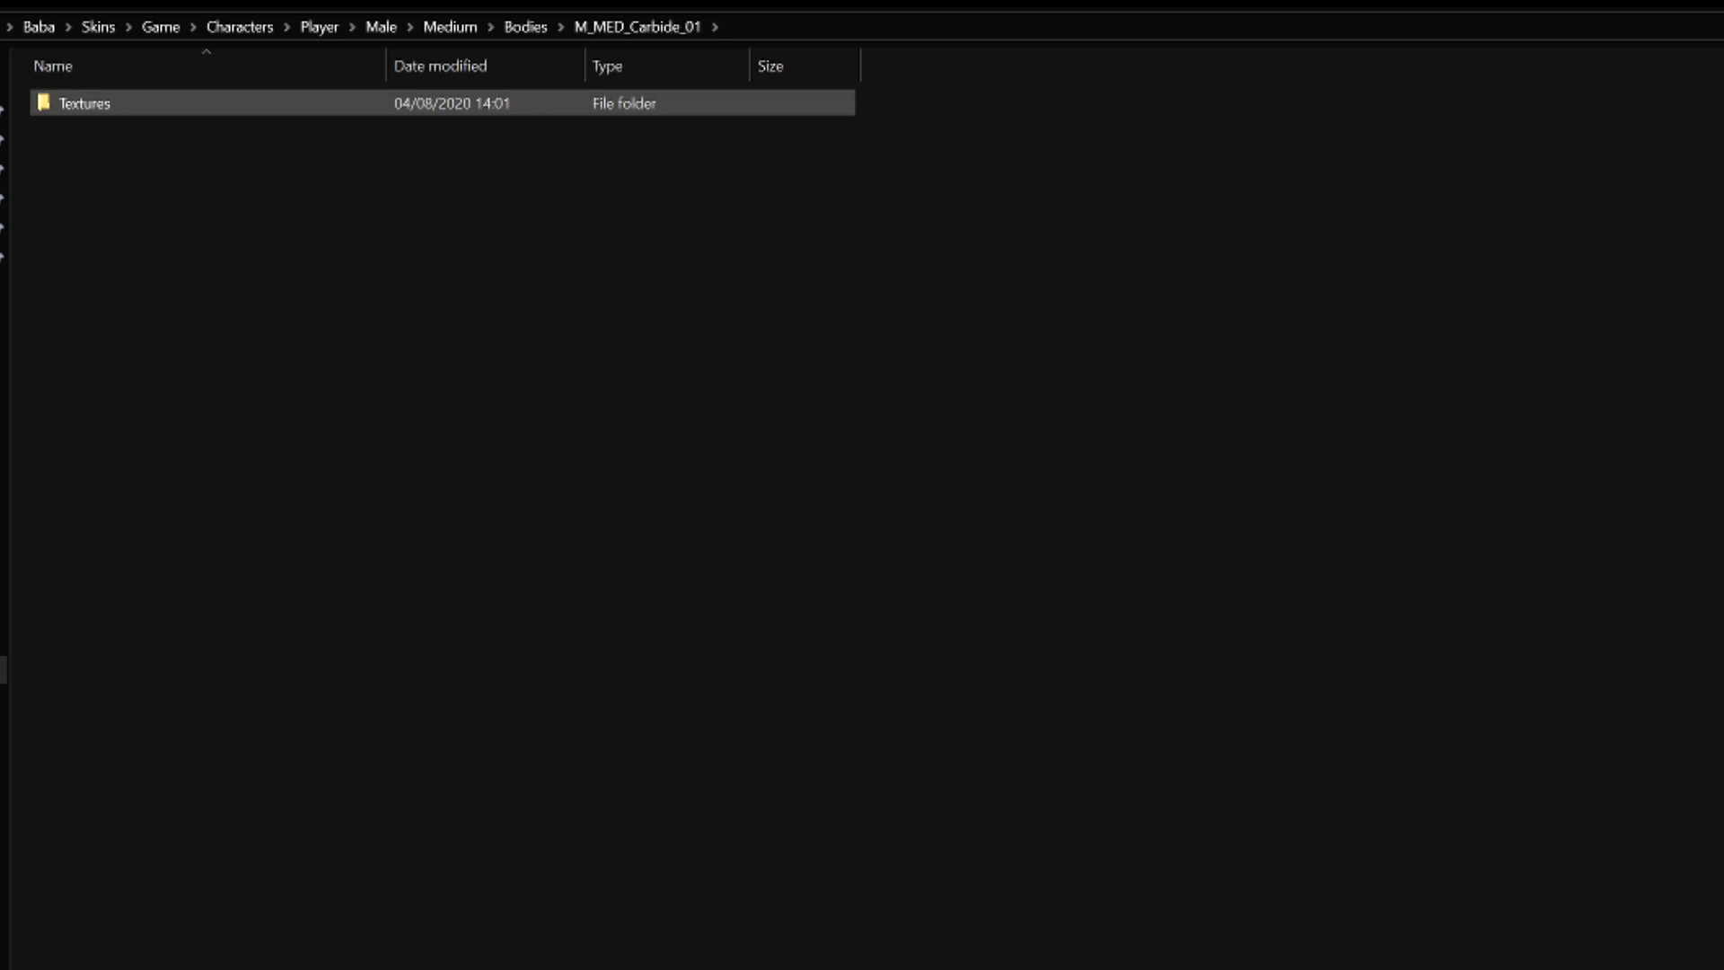
double_click(81, 103)
Place the original Body_D, Body_E and Body_FX .ubulk files on the desktop and close the folder window.
click(242, 155)
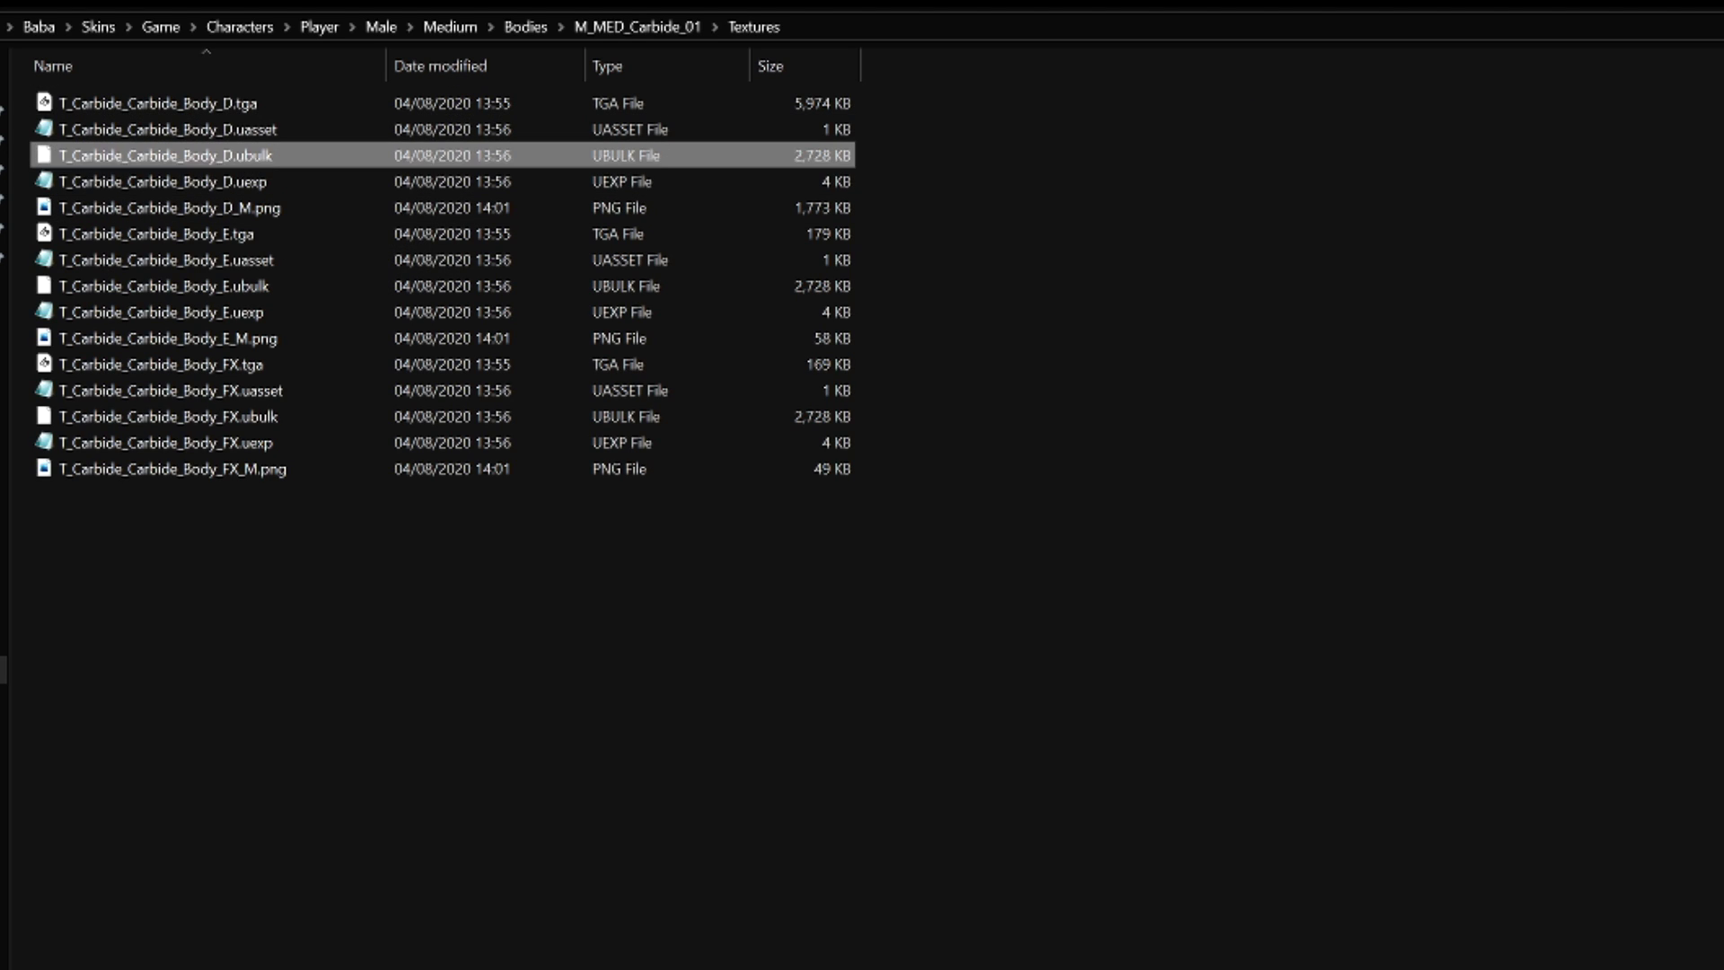
ctrl+click(243, 286)
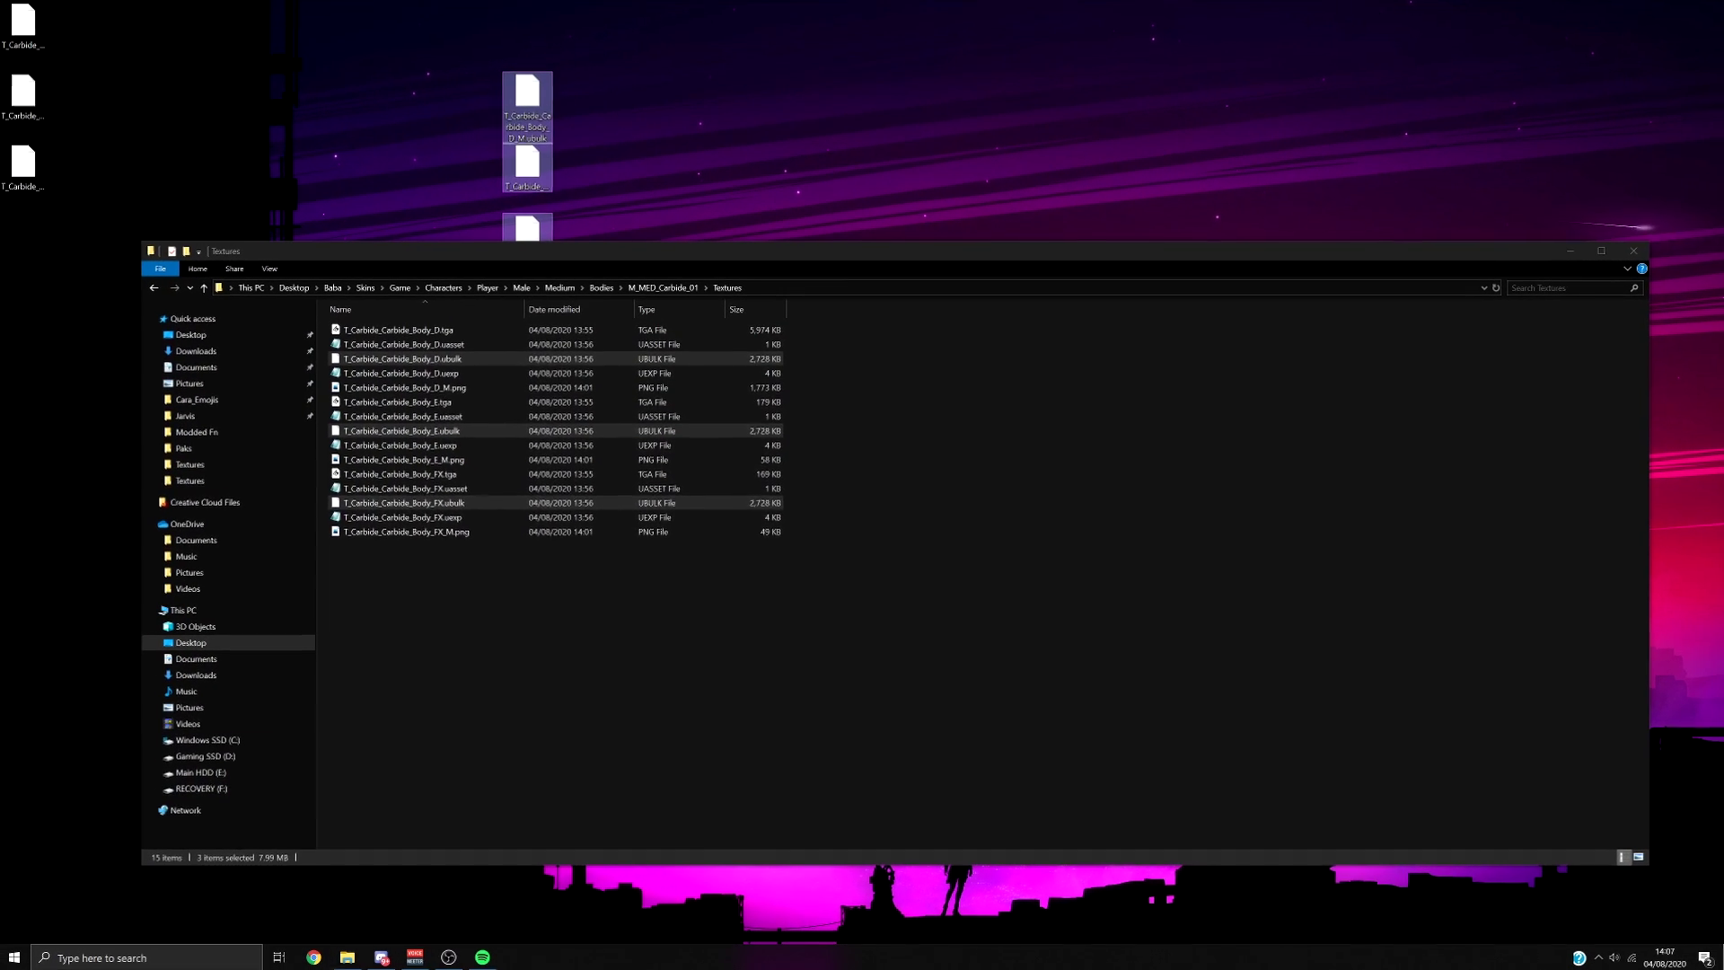
click(1633, 251)
Arrange the six .ubulk files on the desktop in two columns, originals beside their modified versions.
drag(401, 59, 505, 270)
drag(554, 281, 510, 98)
drag(527, 94, 584, 103)
click(647, 197)
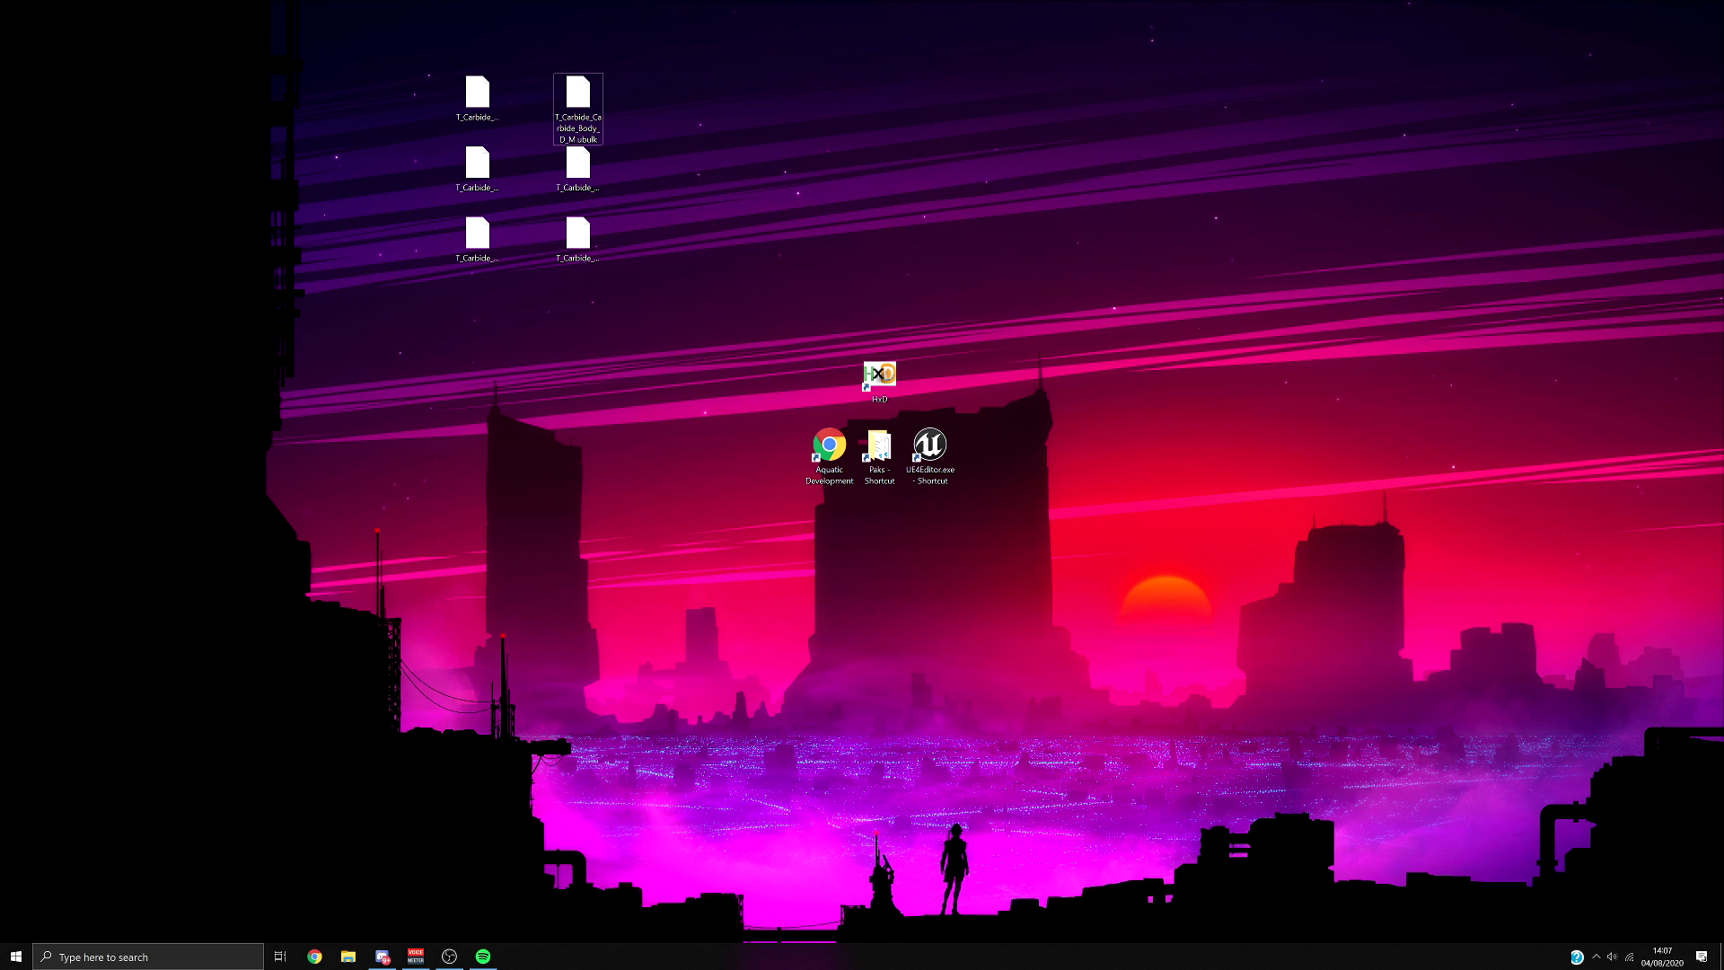
Launch the HxD hex editor and open pakchunk10_s12-WindowsClient.pak from the Fortnite Paks folder.
click(879, 375)
double_click(878, 376)
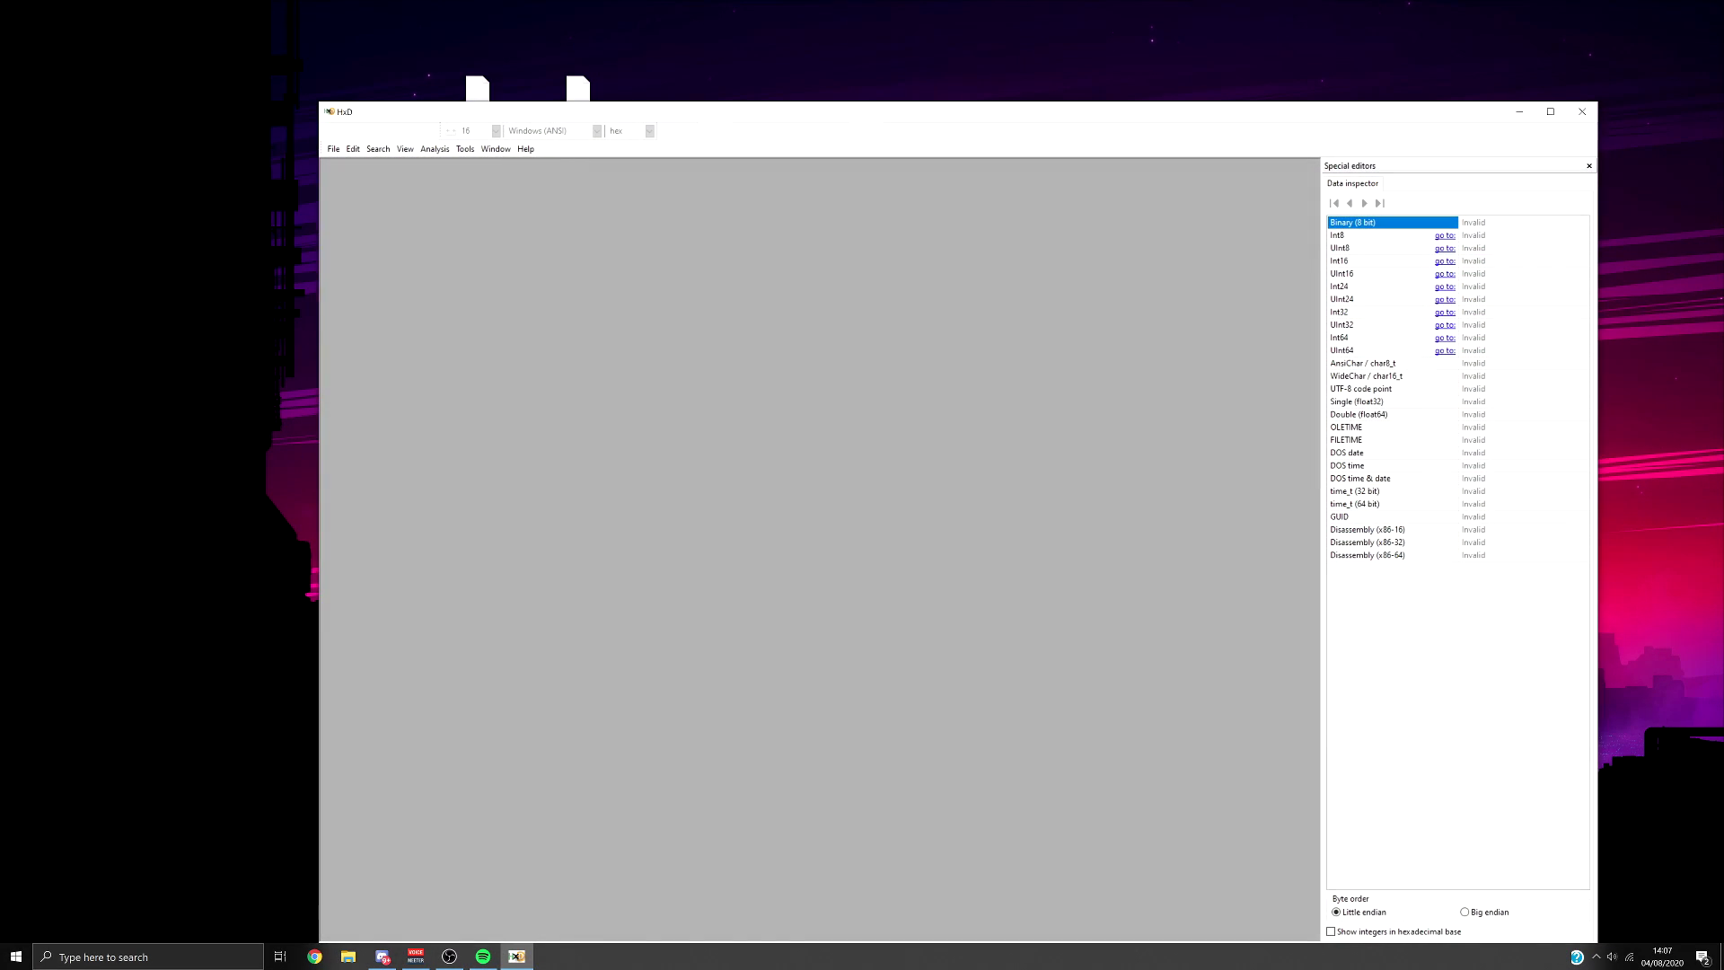
click(333, 149)
click(355, 177)
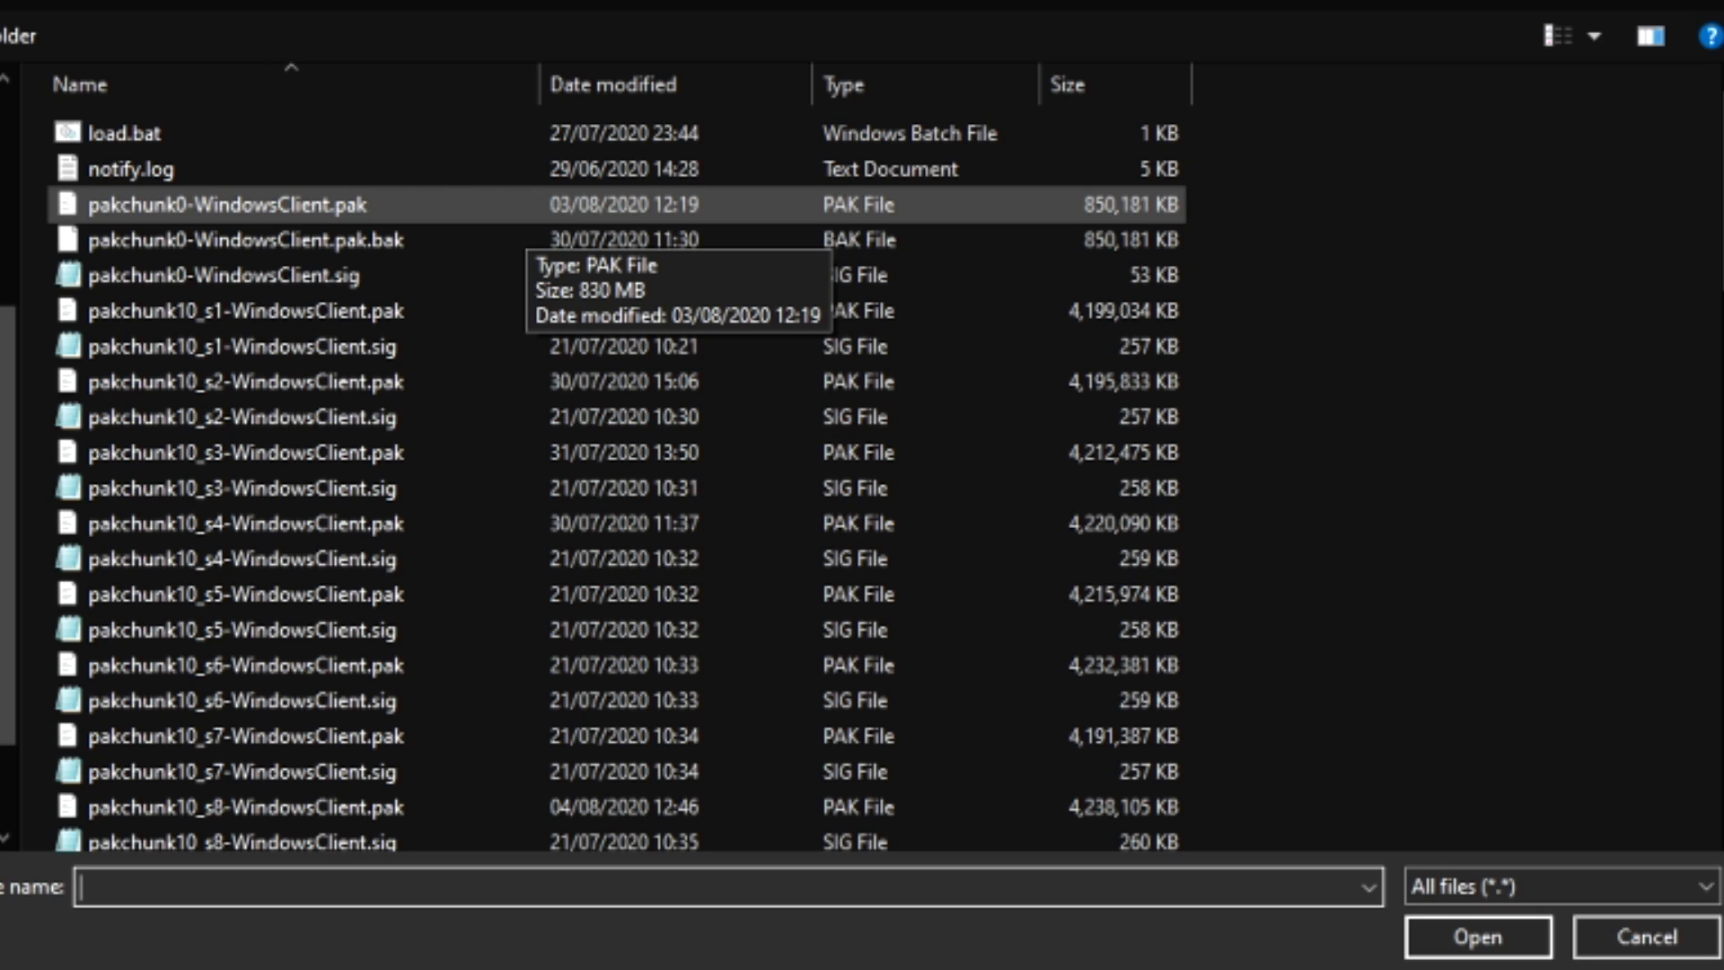
scroll(523, 287, down, 2)
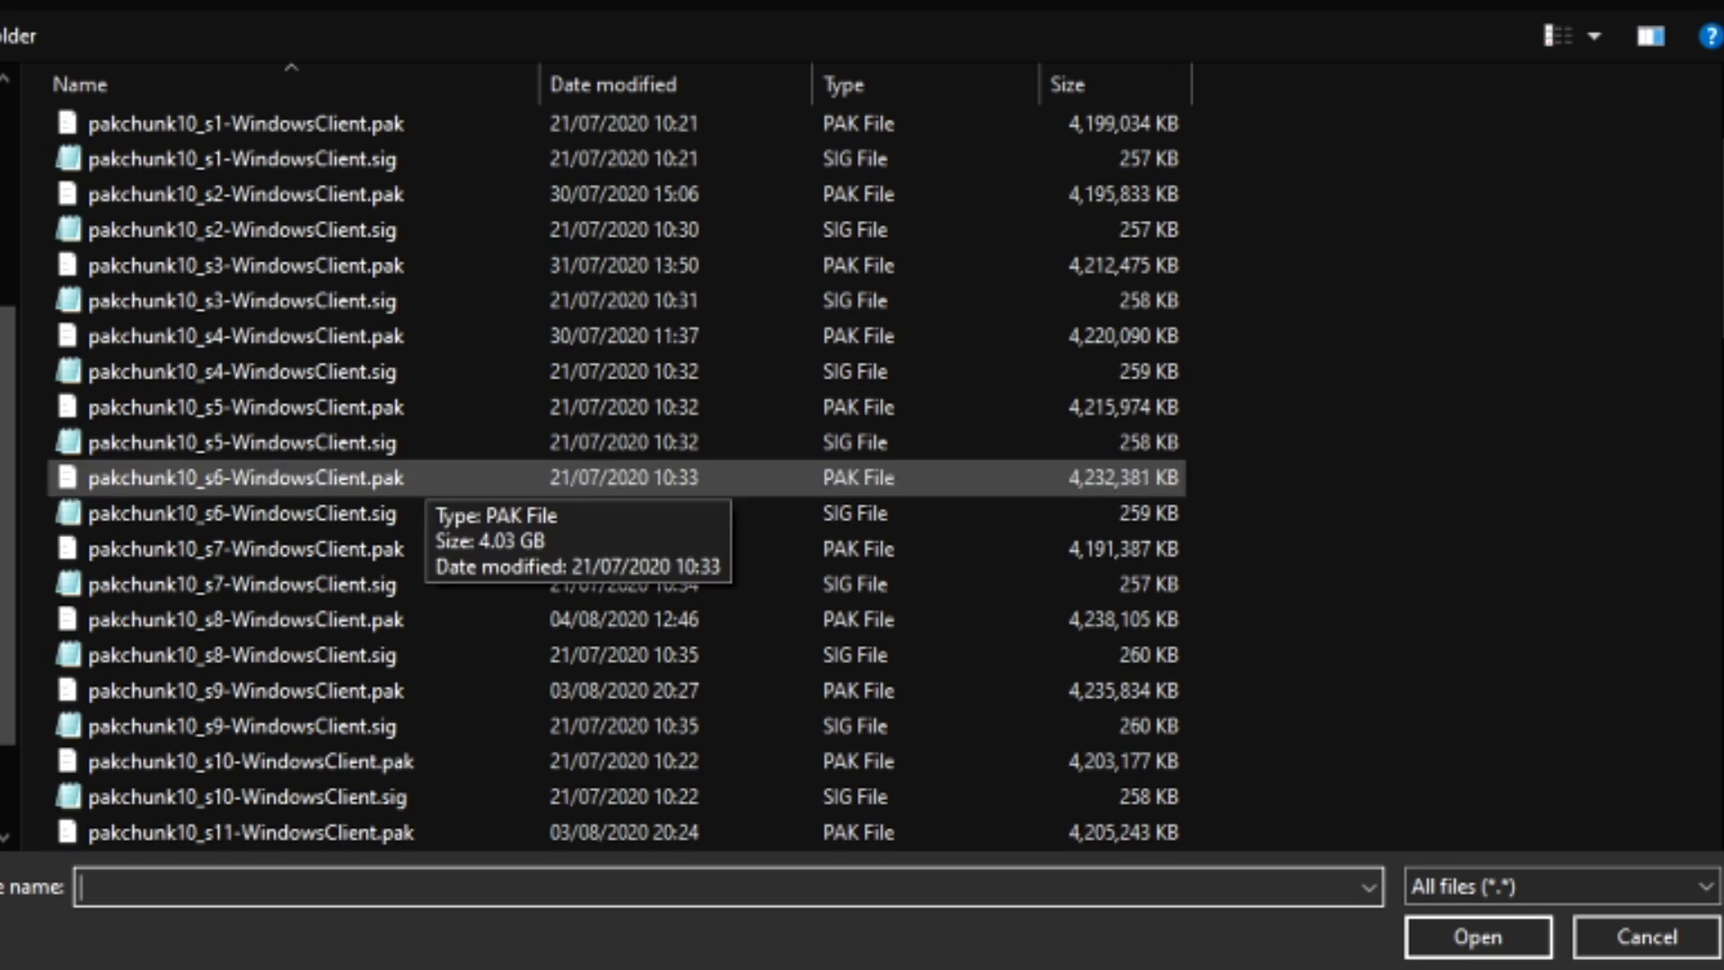
click(285, 620)
scroll(251, 761, down, 1)
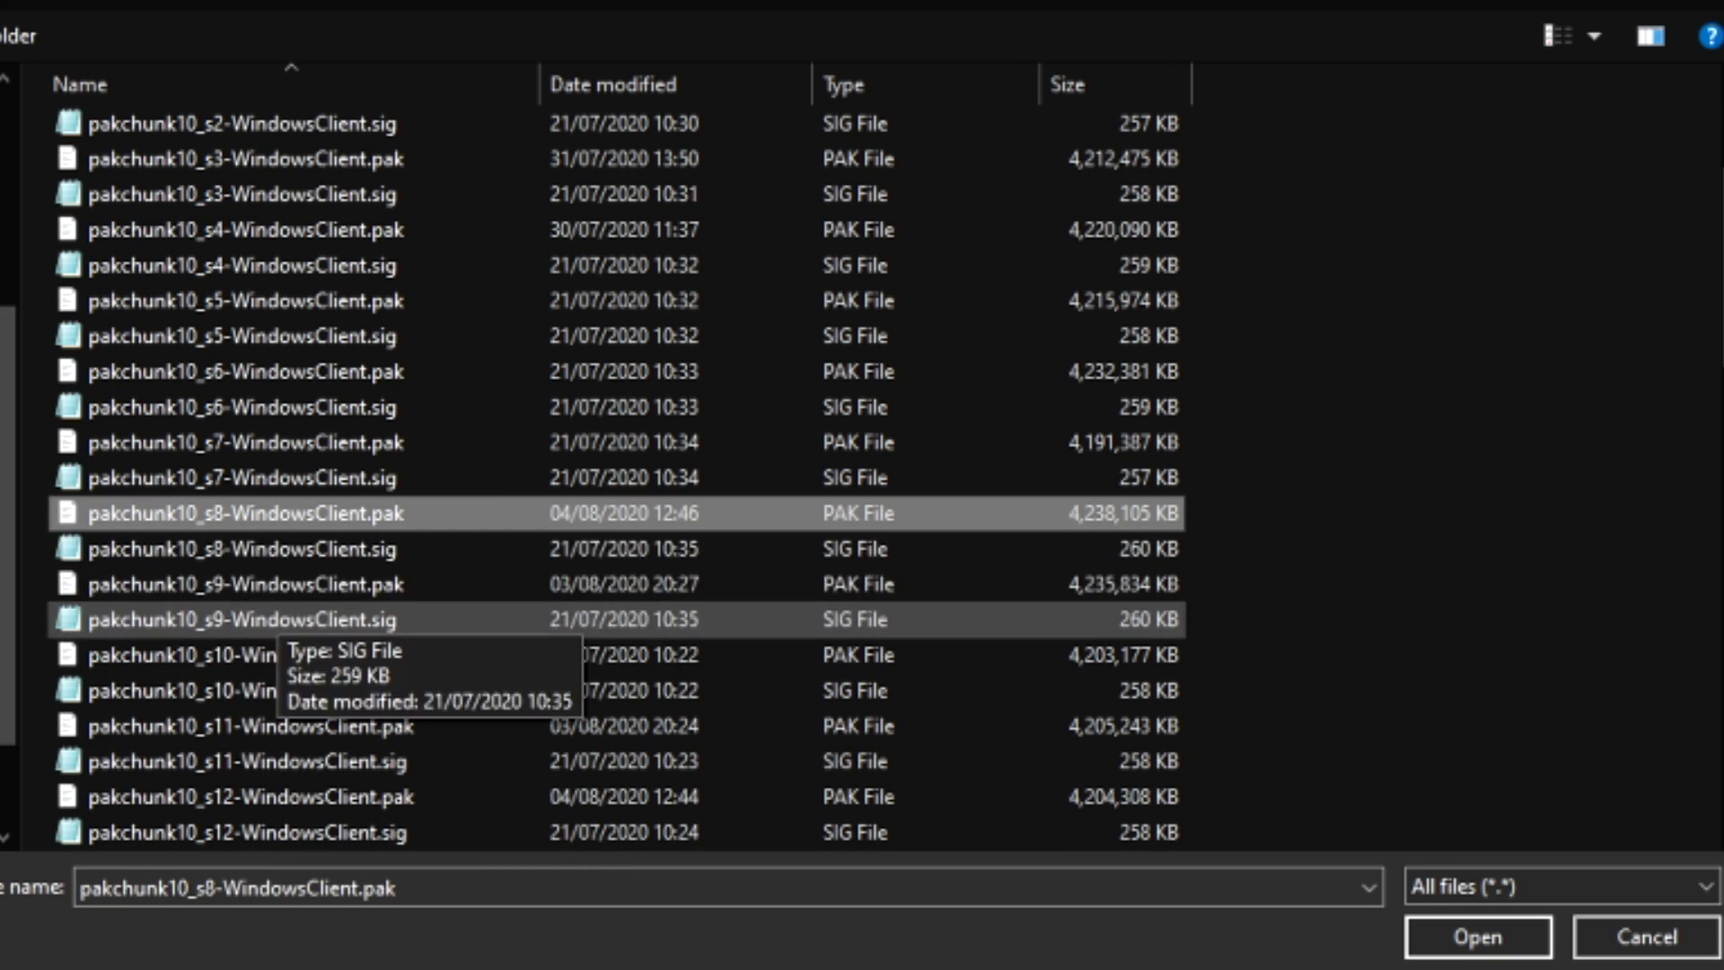
double_click(309, 796)
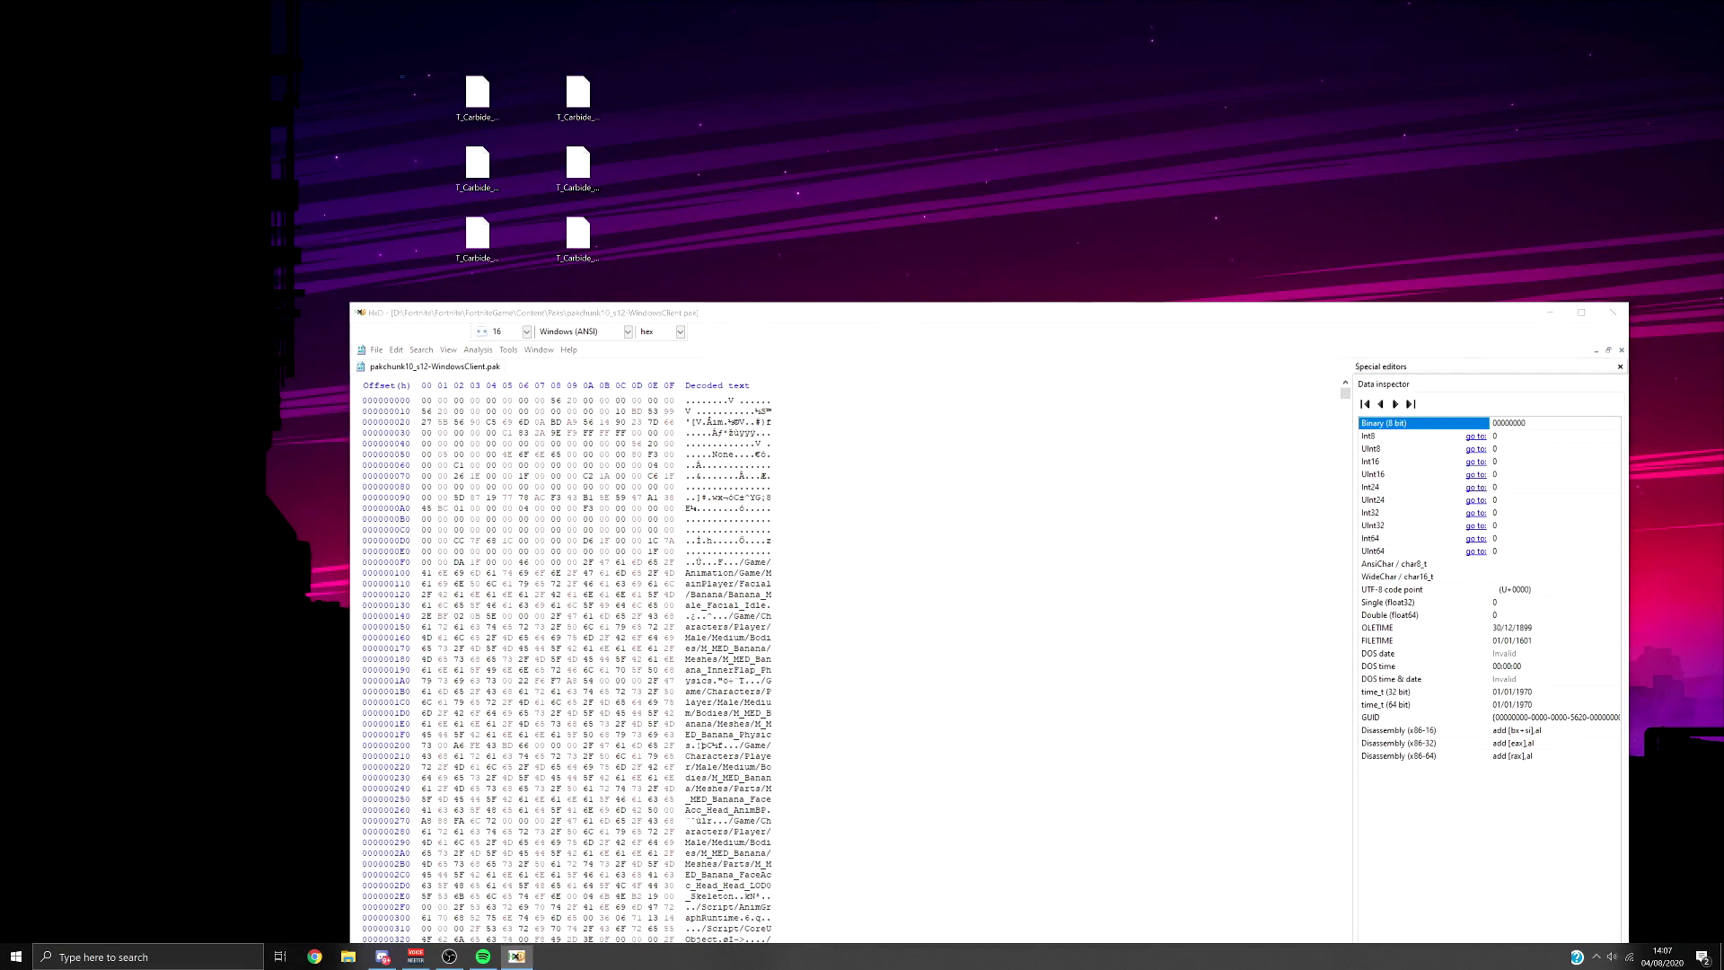
Open the desktop files T_Carbide_Carbide_Body_D.ubulk and T_Carbide_Carbide_Body_D_M.ubulk in HxD.
drag(401, 75, 575, 503)
double_click(577, 95)
drag(577, 95, 668, 503)
Copy the hex bytes of T_Carbide_Carbide_Body_D.ubulk from the file start through row 00000200.
click(582, 366)
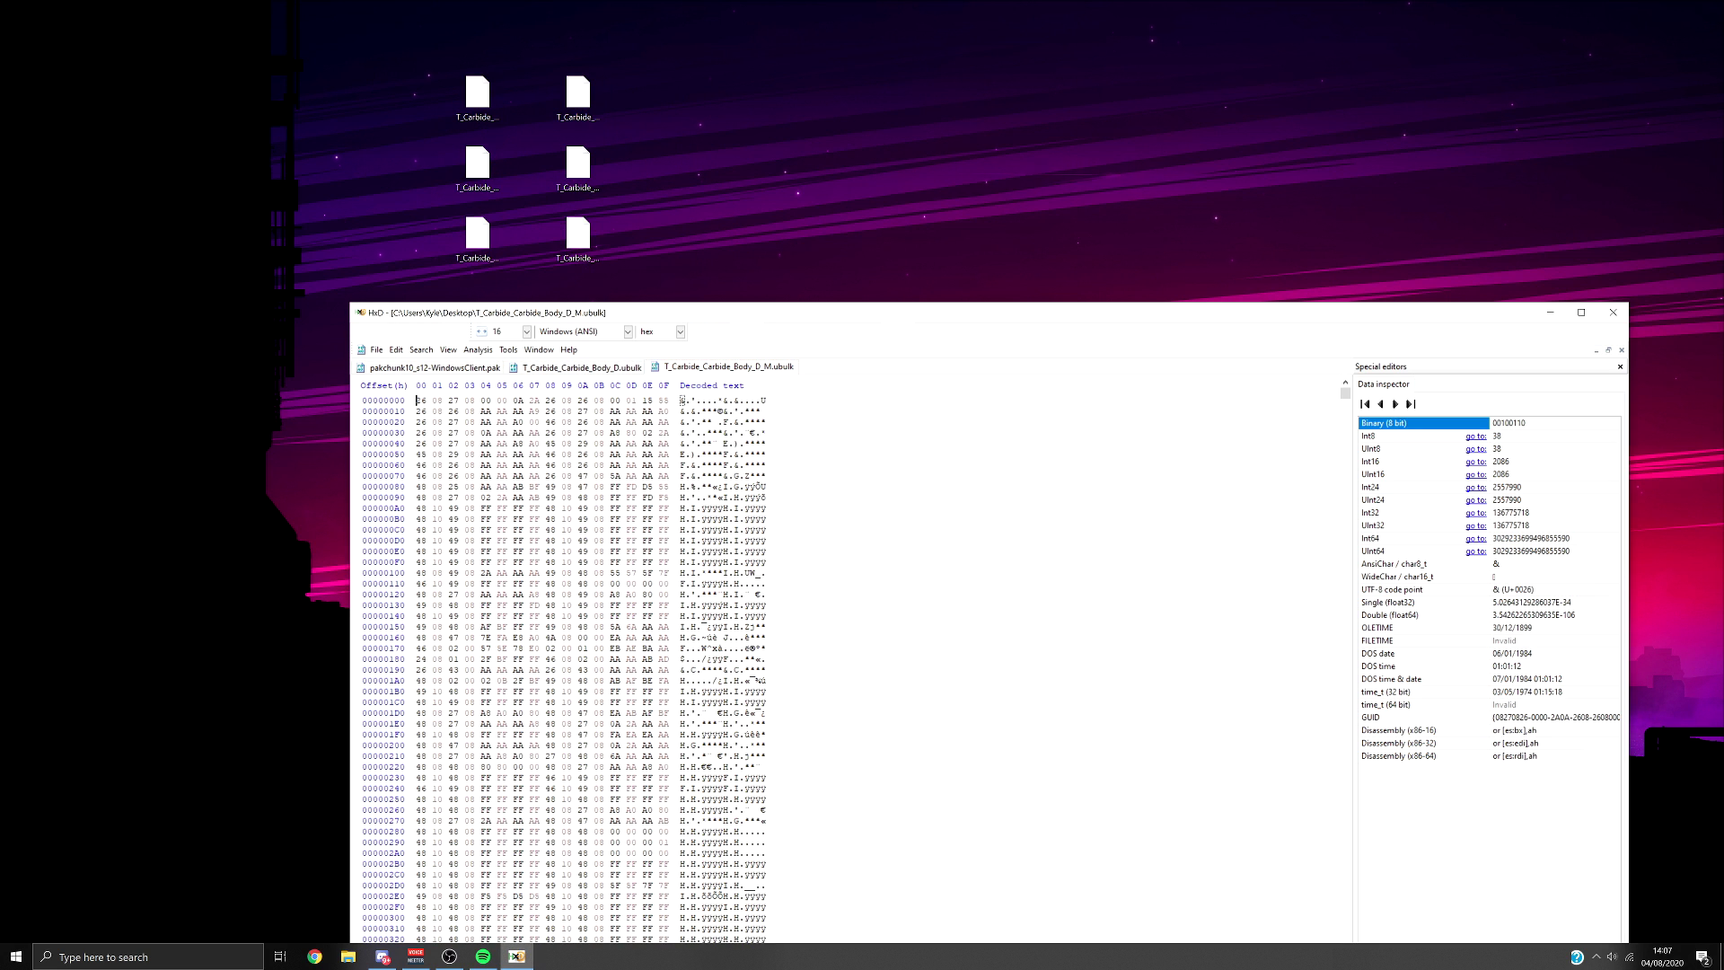
click(582, 367)
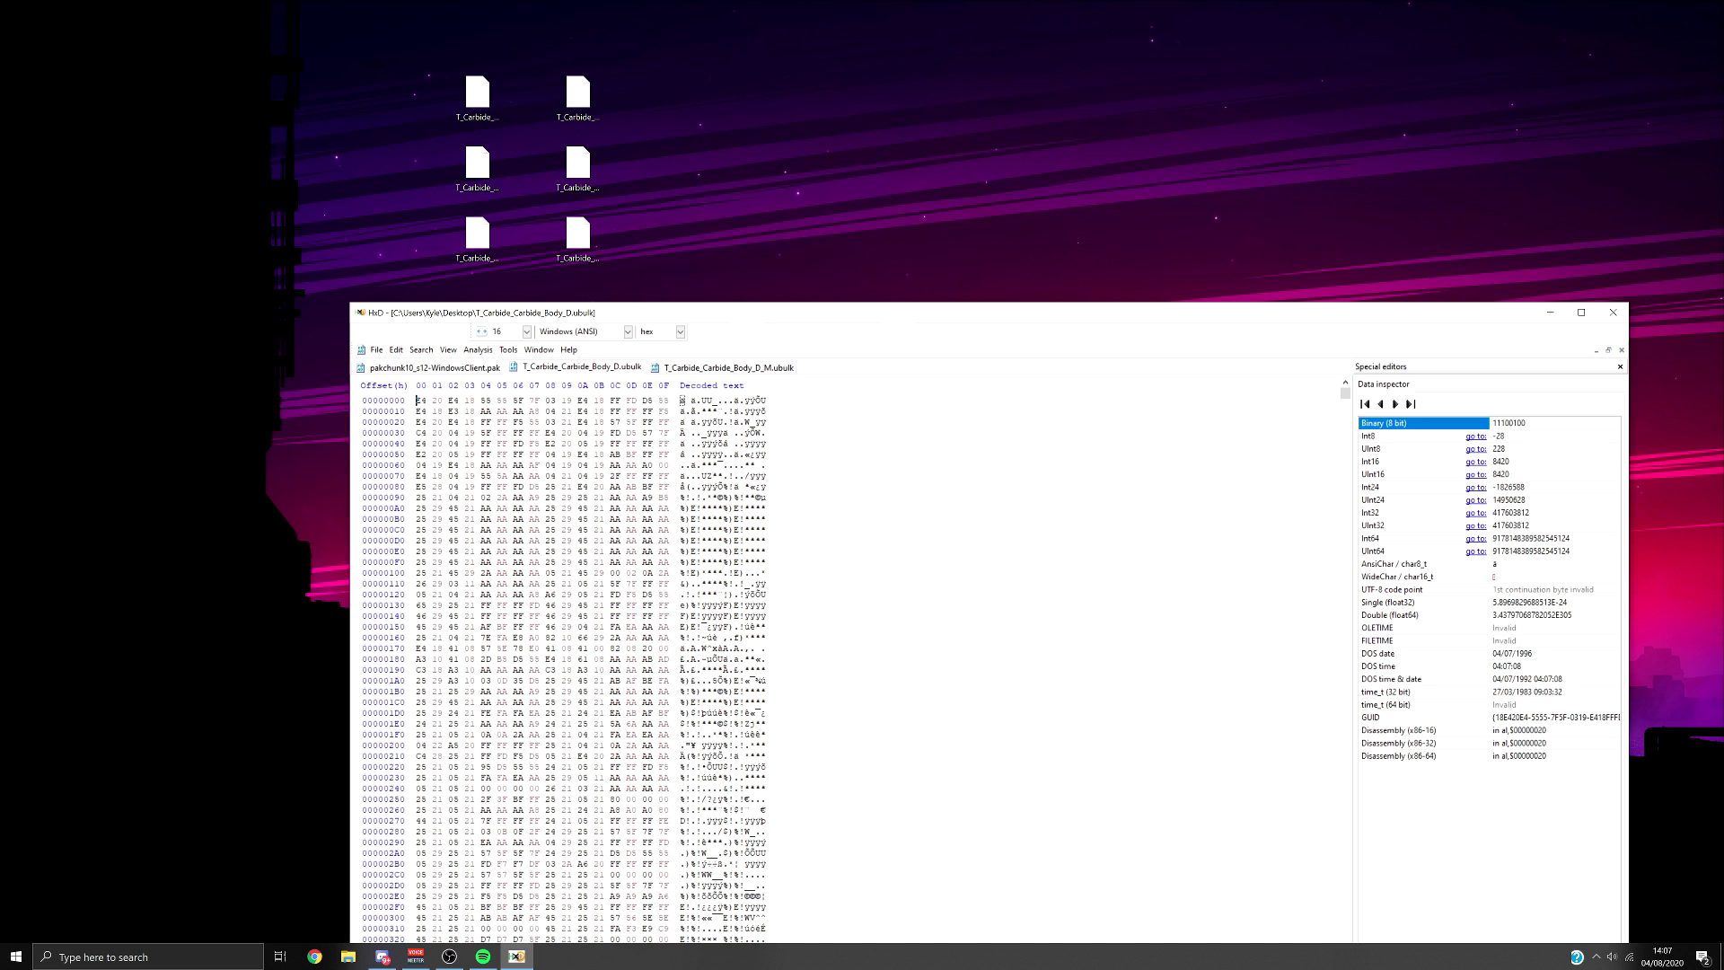
drag(419, 399, 669, 745)
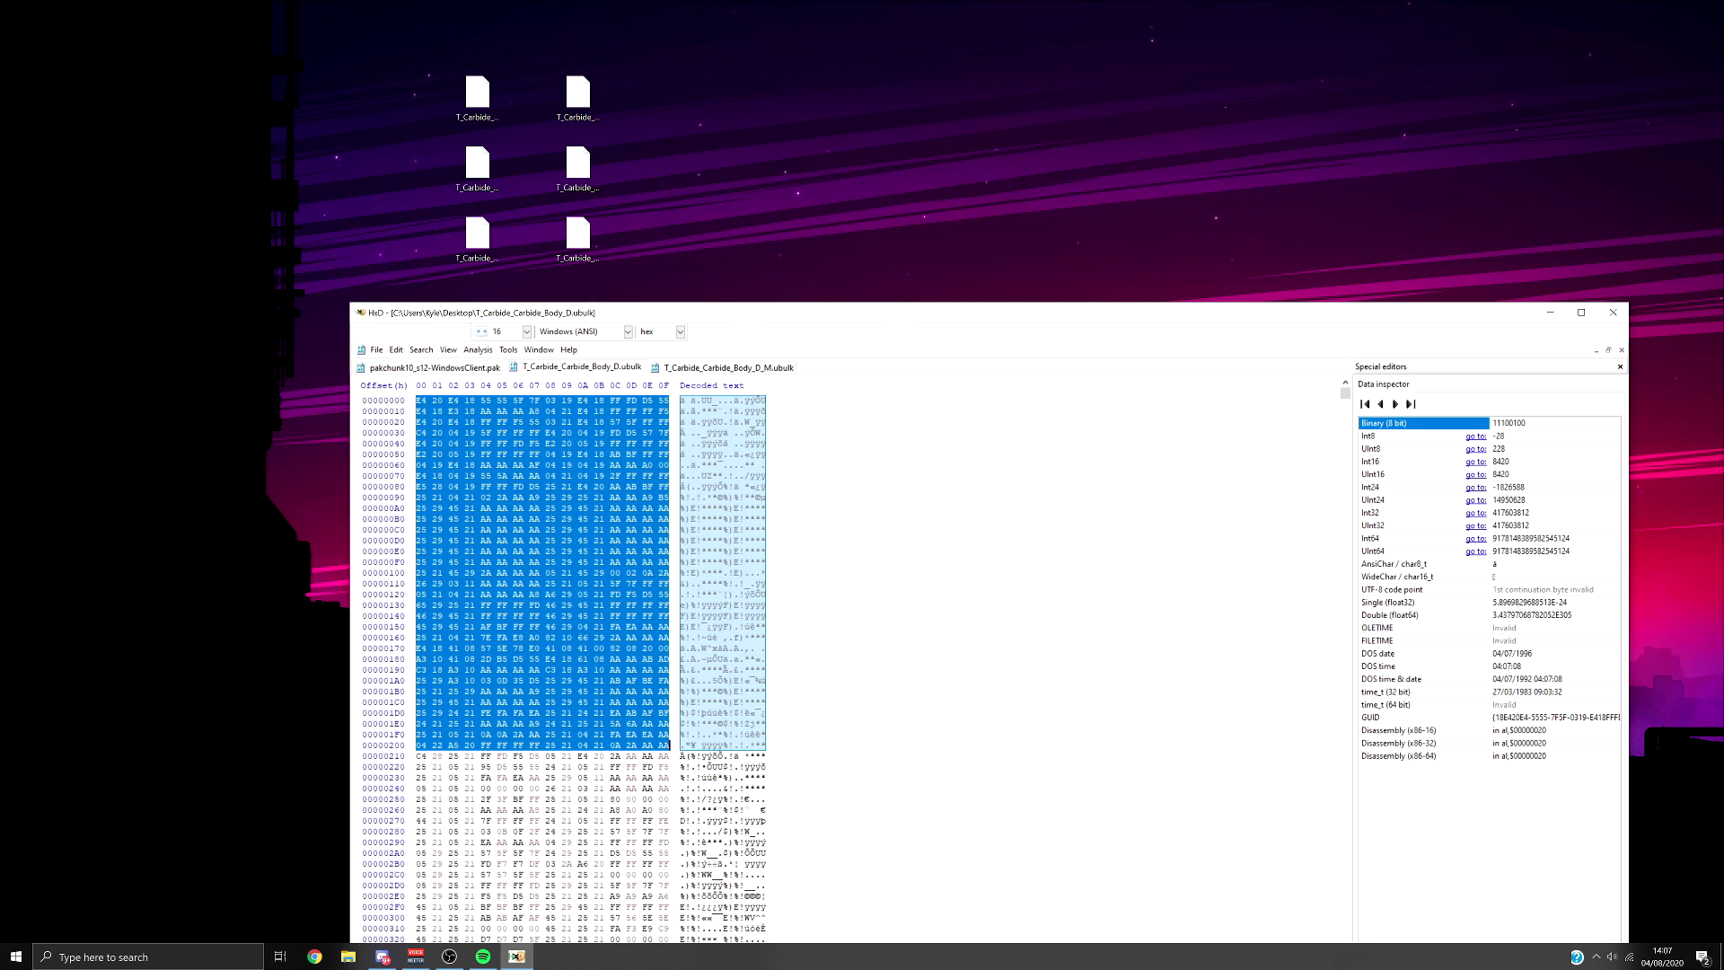
Search pakchunk10_s12-WindowsClient.pak forward for the hex values copied from T_Carbide_Carbide_Body_D.ubulk.
click(456, 367)
drag(532, 312, 536, 246)
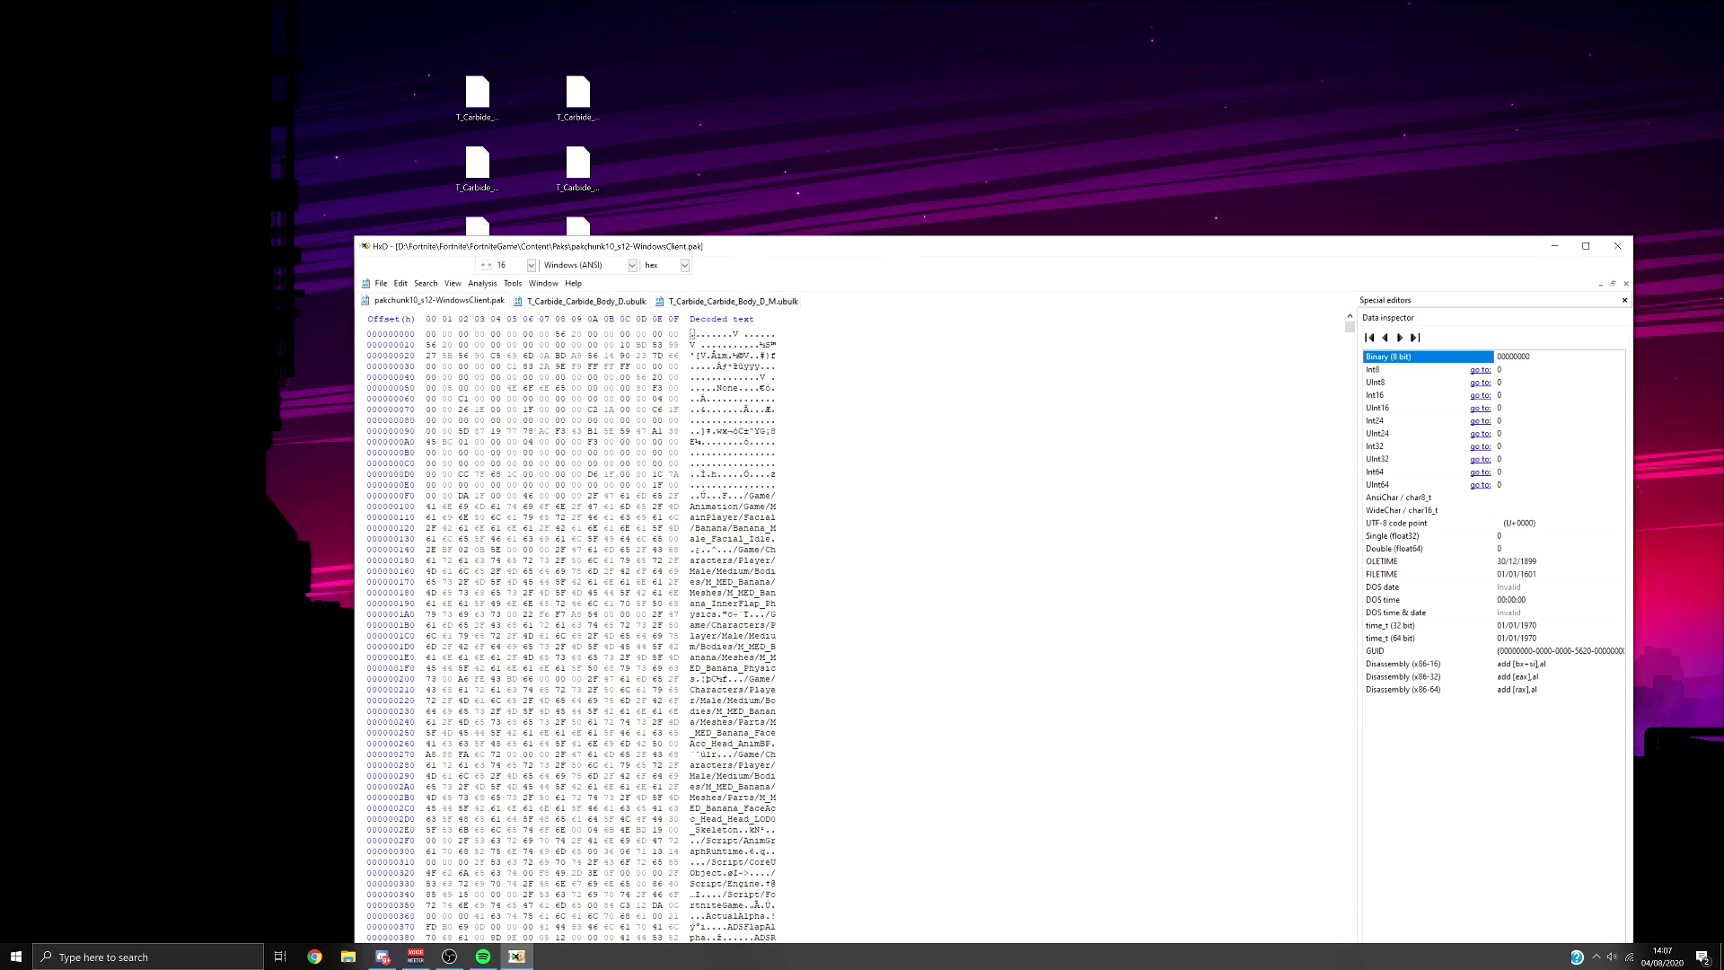
key(ctrl+f)
drag(933, 634, 915, 406)
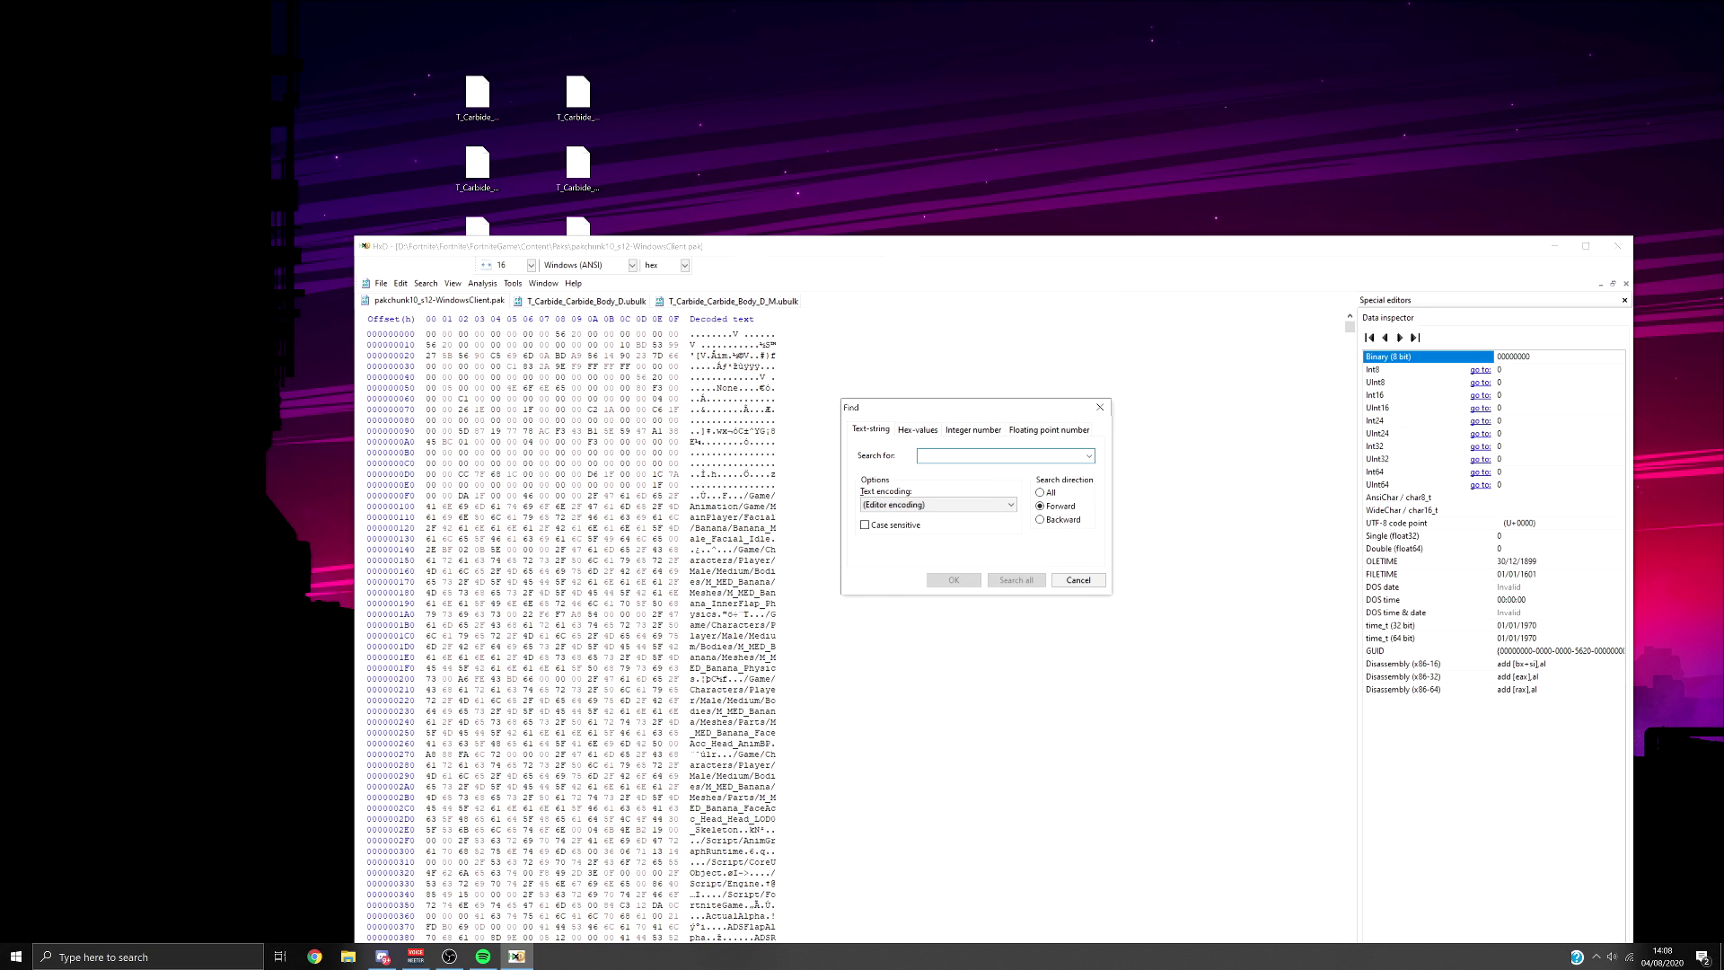
click(917, 429)
text(1 22 A5 20 FF FF FF FF 25 21 04 21 0A 2A AA AA)
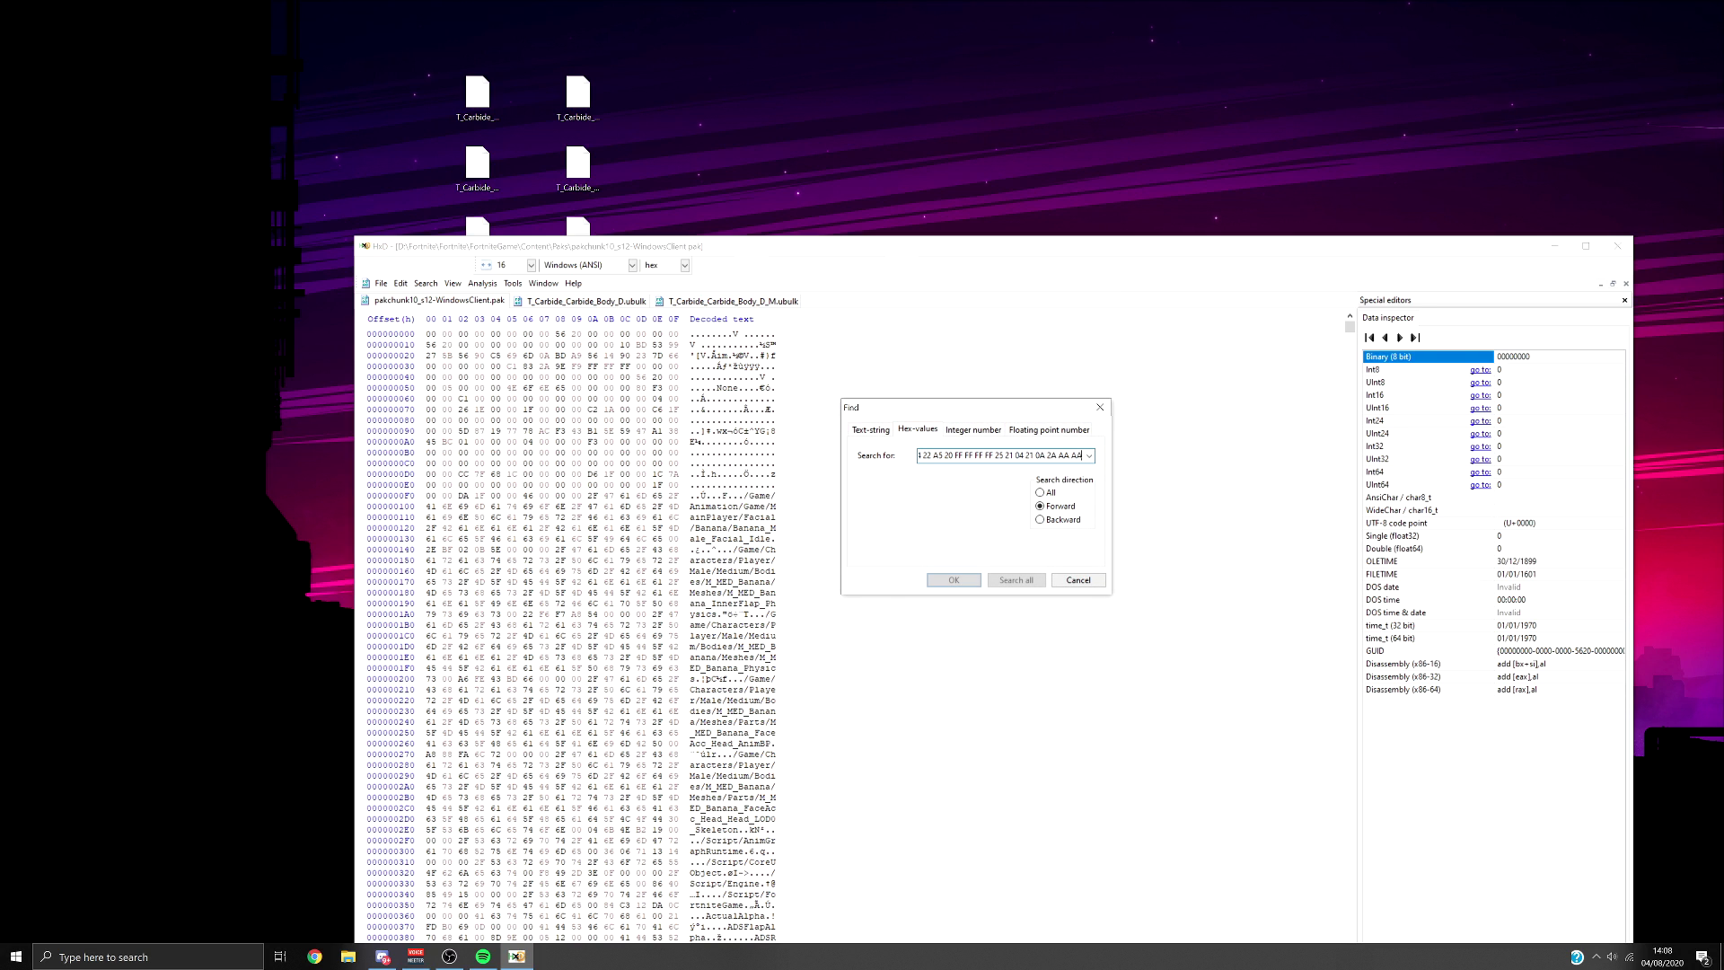
key(Return)
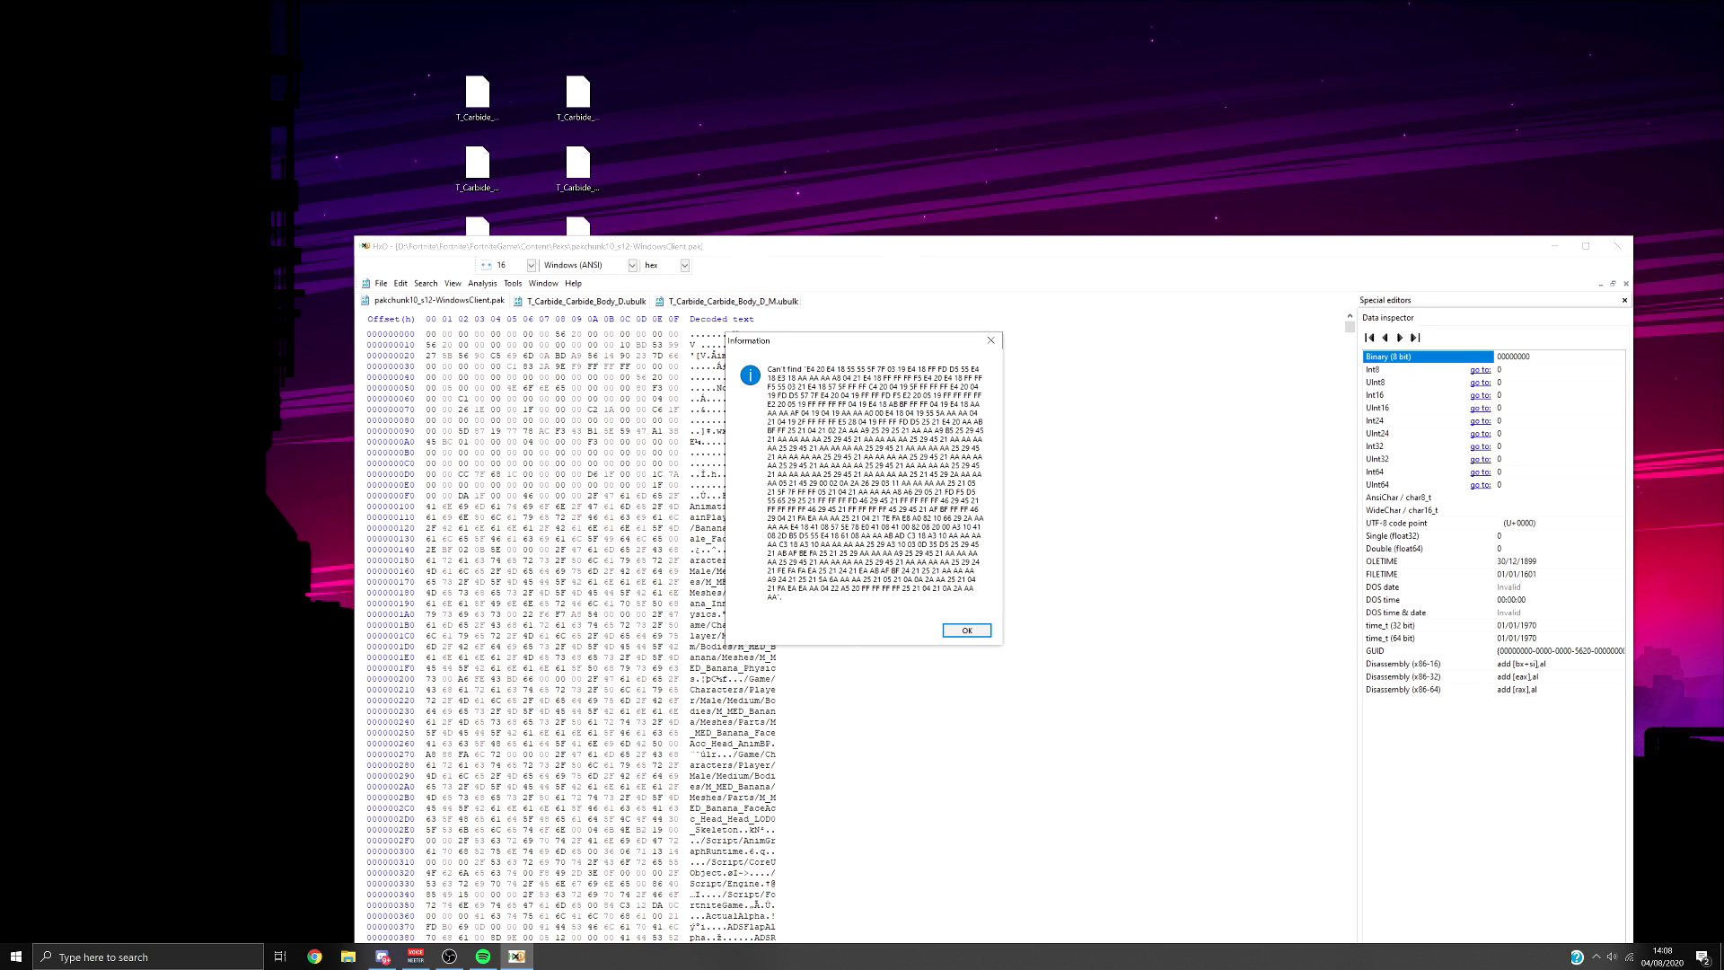
click(967, 630)
Close pakchunk10_s12-WindowsClient.pak and open pakchunk10_s2-WindowsClient.pak from the Paks folder instead.
right_click(443, 300)
click(469, 310)
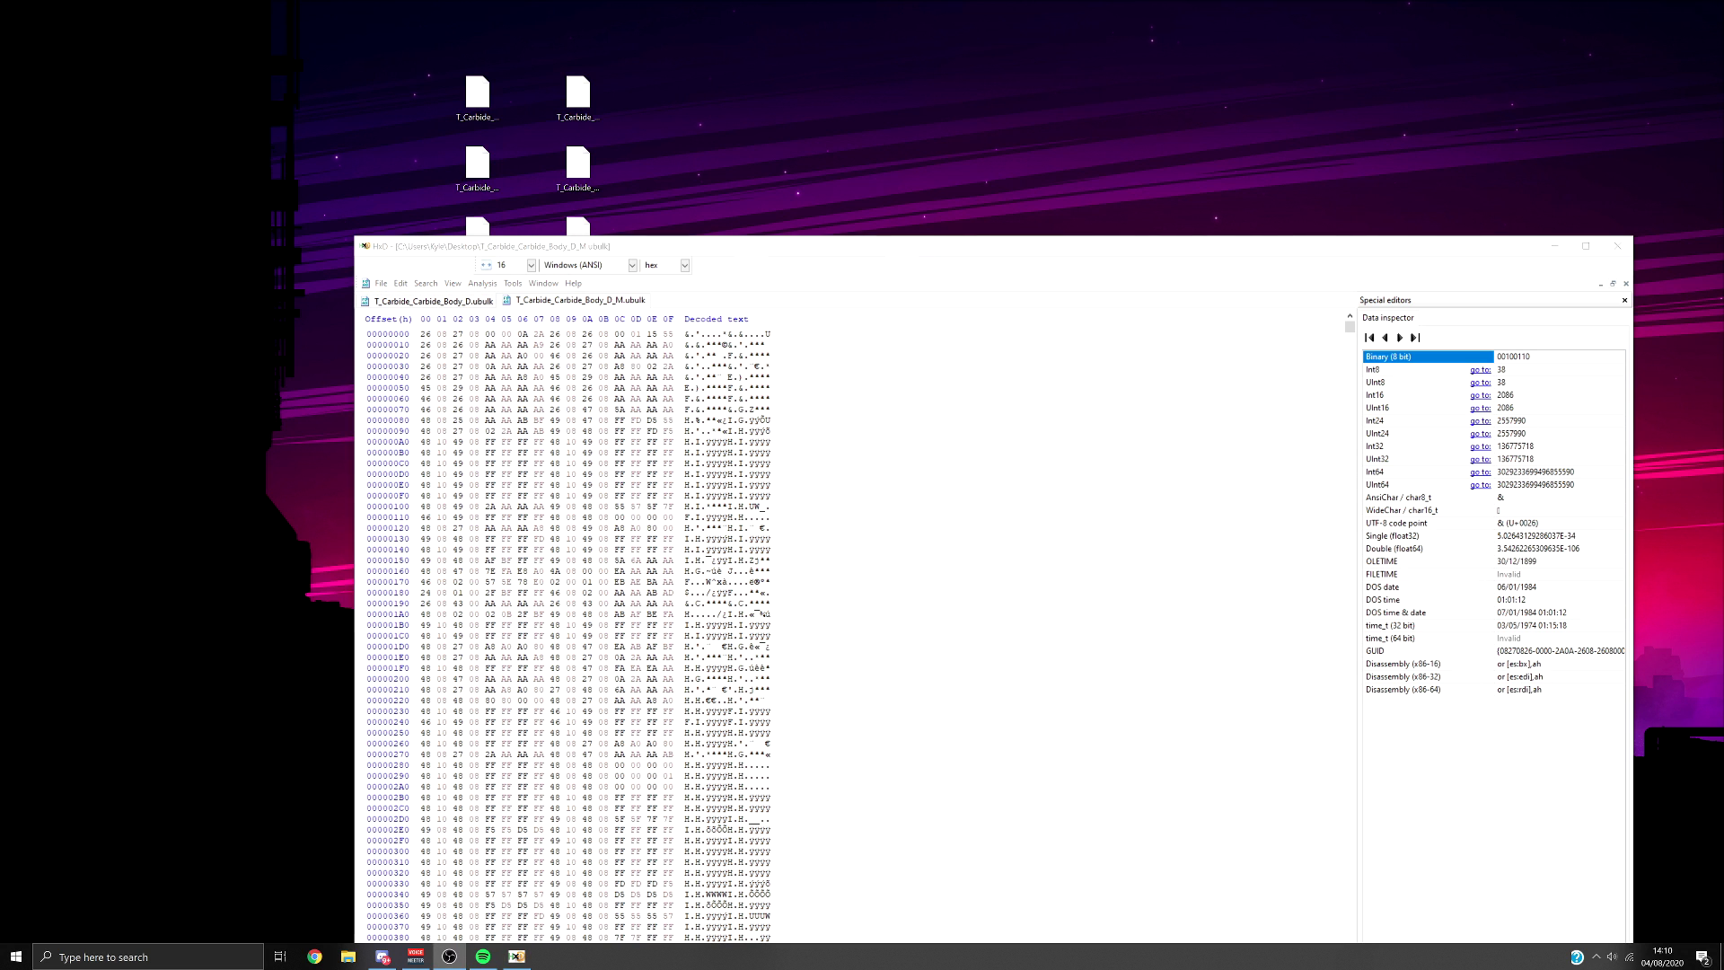
click(381, 283)
click(400, 306)
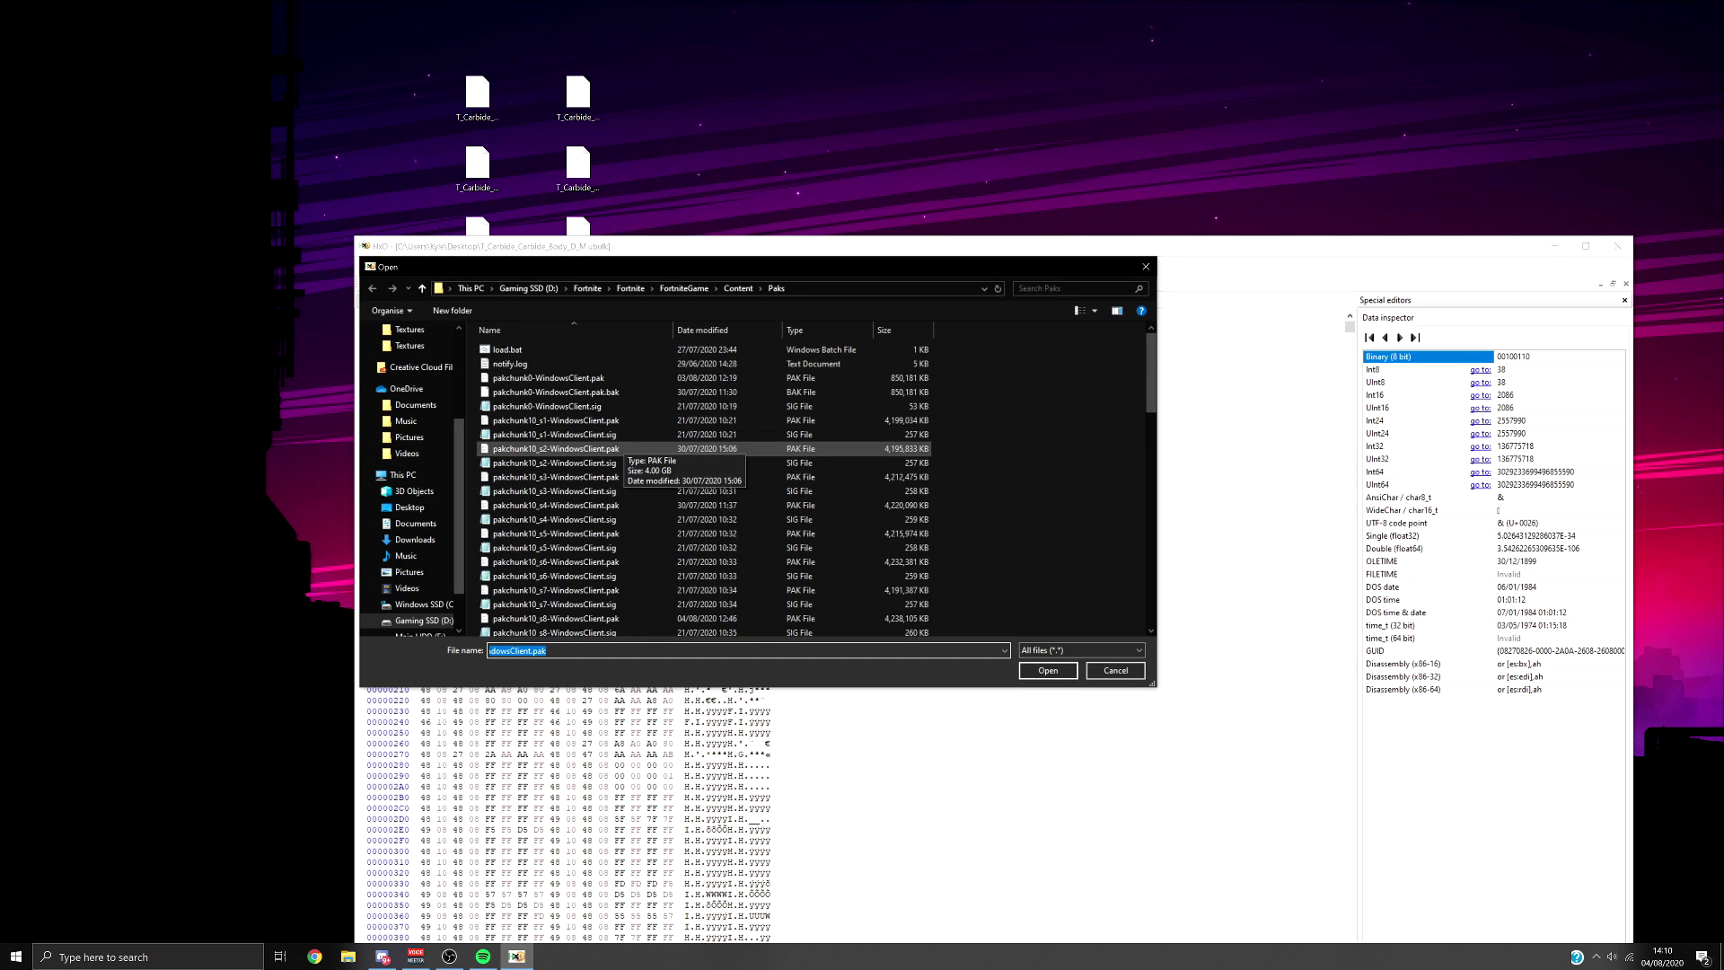
double_click(623, 447)
Find the copied Body_D hex values in pakchunk10_s2-WindowsClient.pak and place the cursor on the first matching byte.
key(ctrl+f)
key(Return)
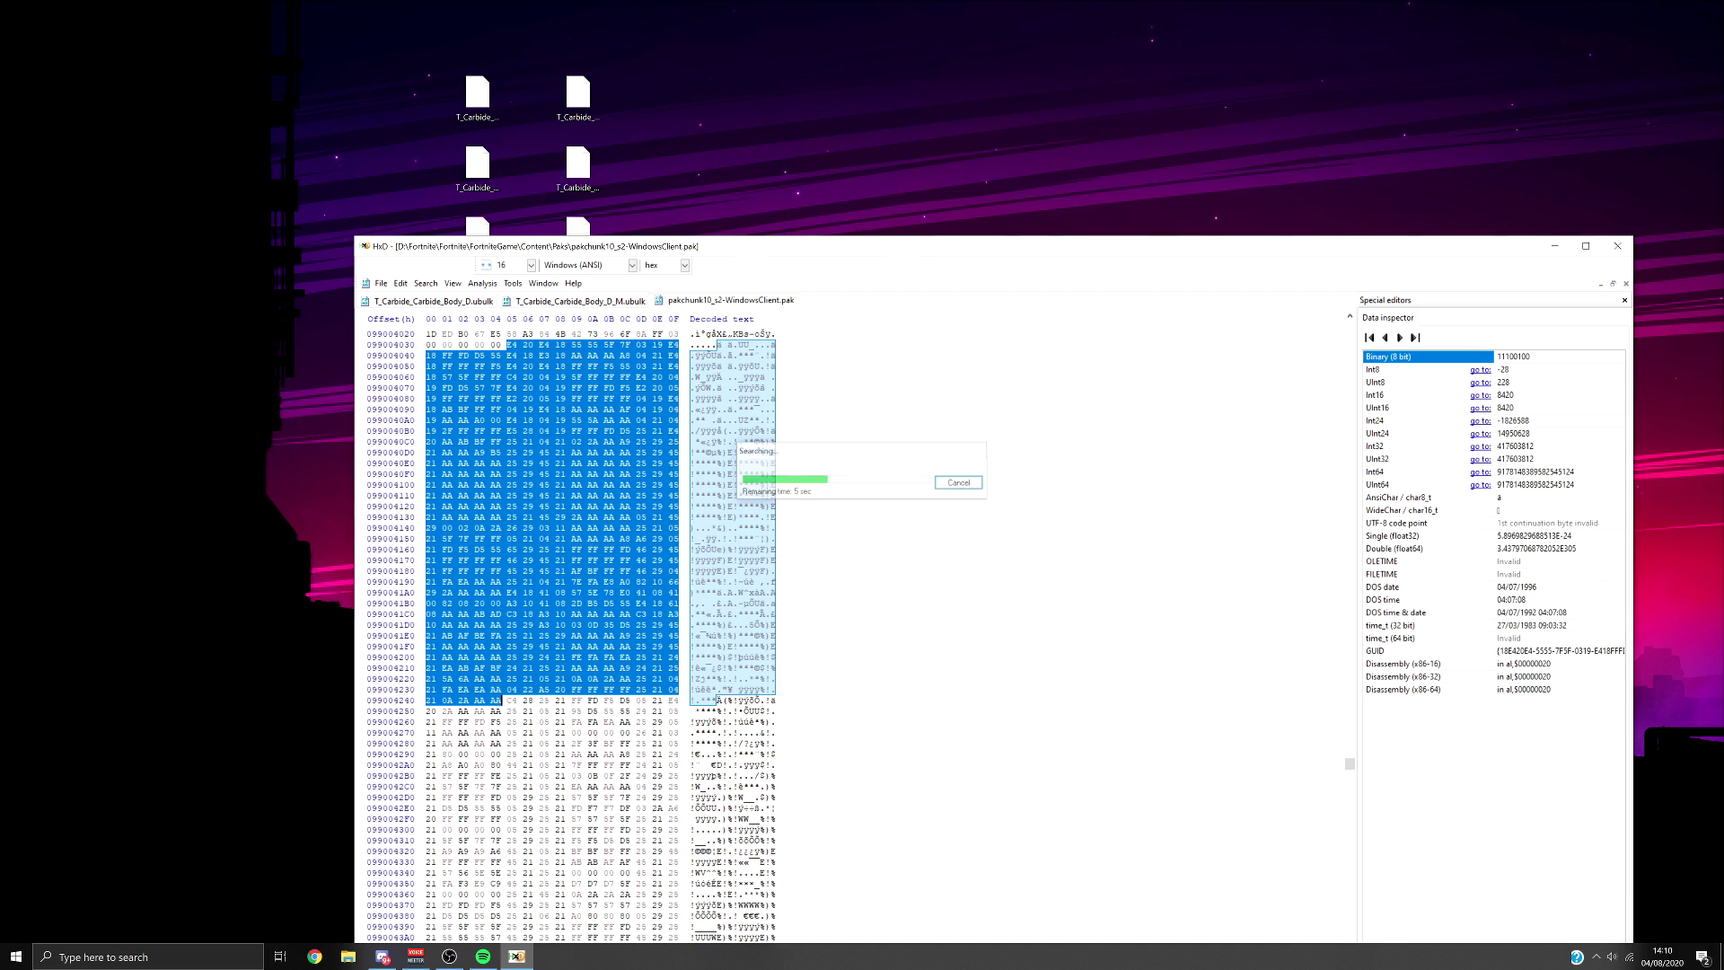
key(alt+Tab)
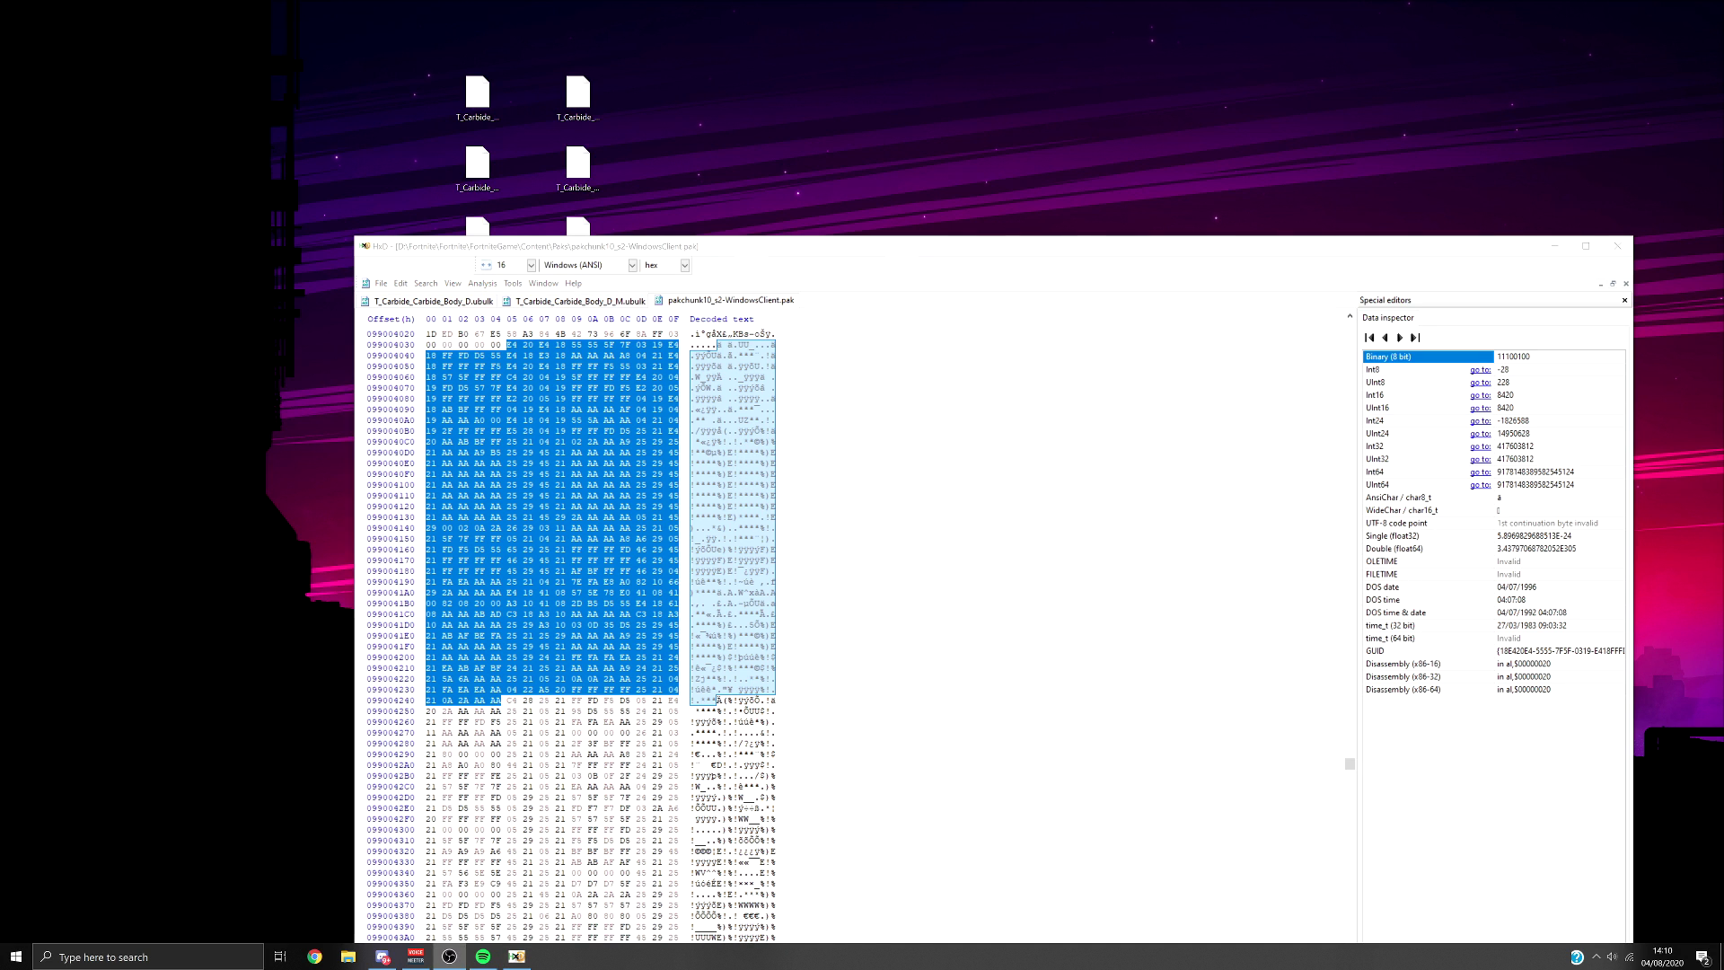
drag(1037, 248, 1095, 165)
scroll(629, 592, up, 2)
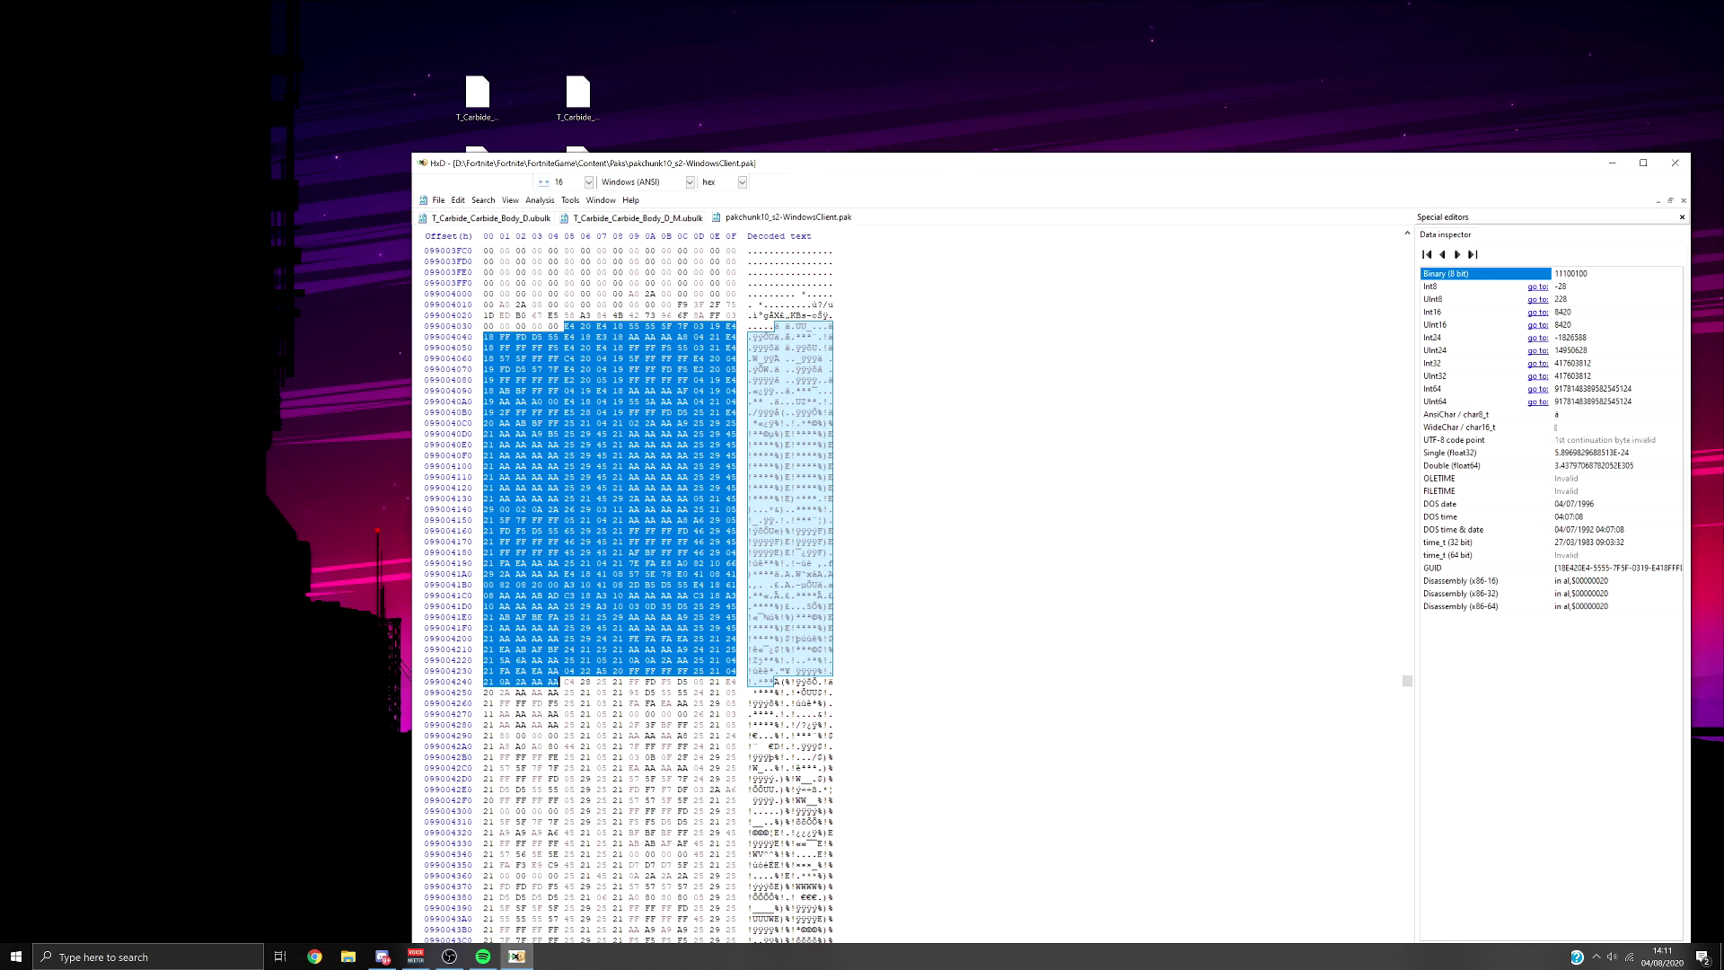
click(564, 325)
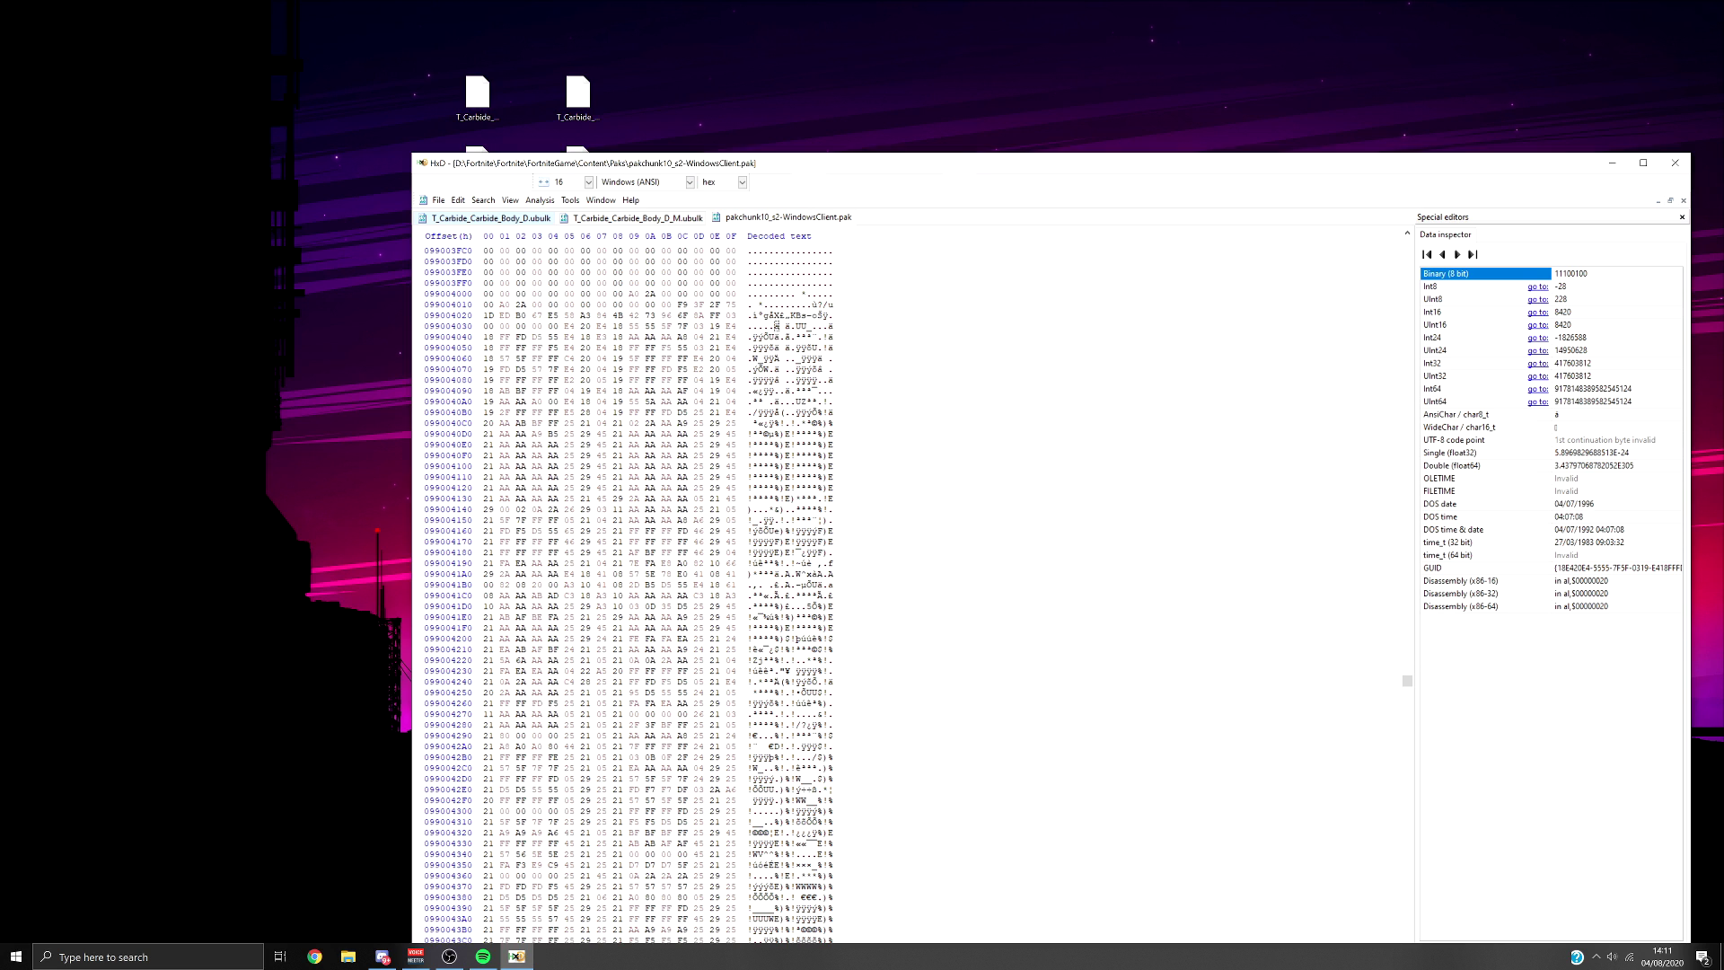
Select all of T_Carbide_Carbide_Body_D.ubulk and copy the hex length of that block.
key(ctrl+Tab)
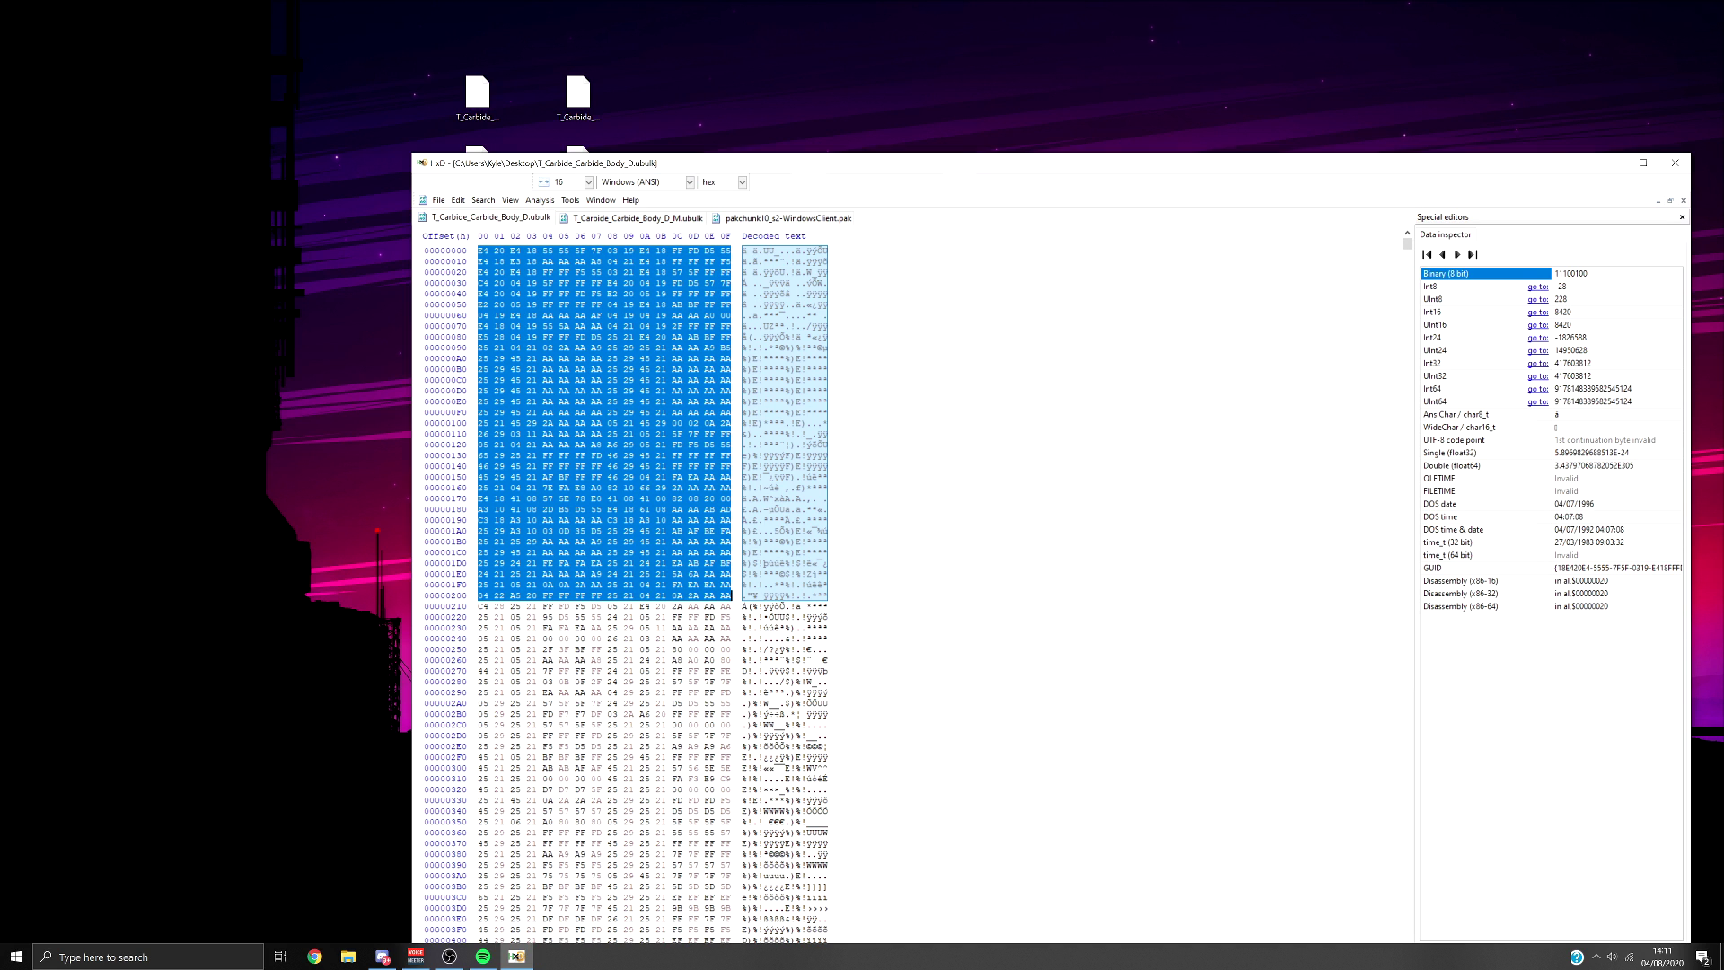
key(ctrl+a)
key(ctrl+e)
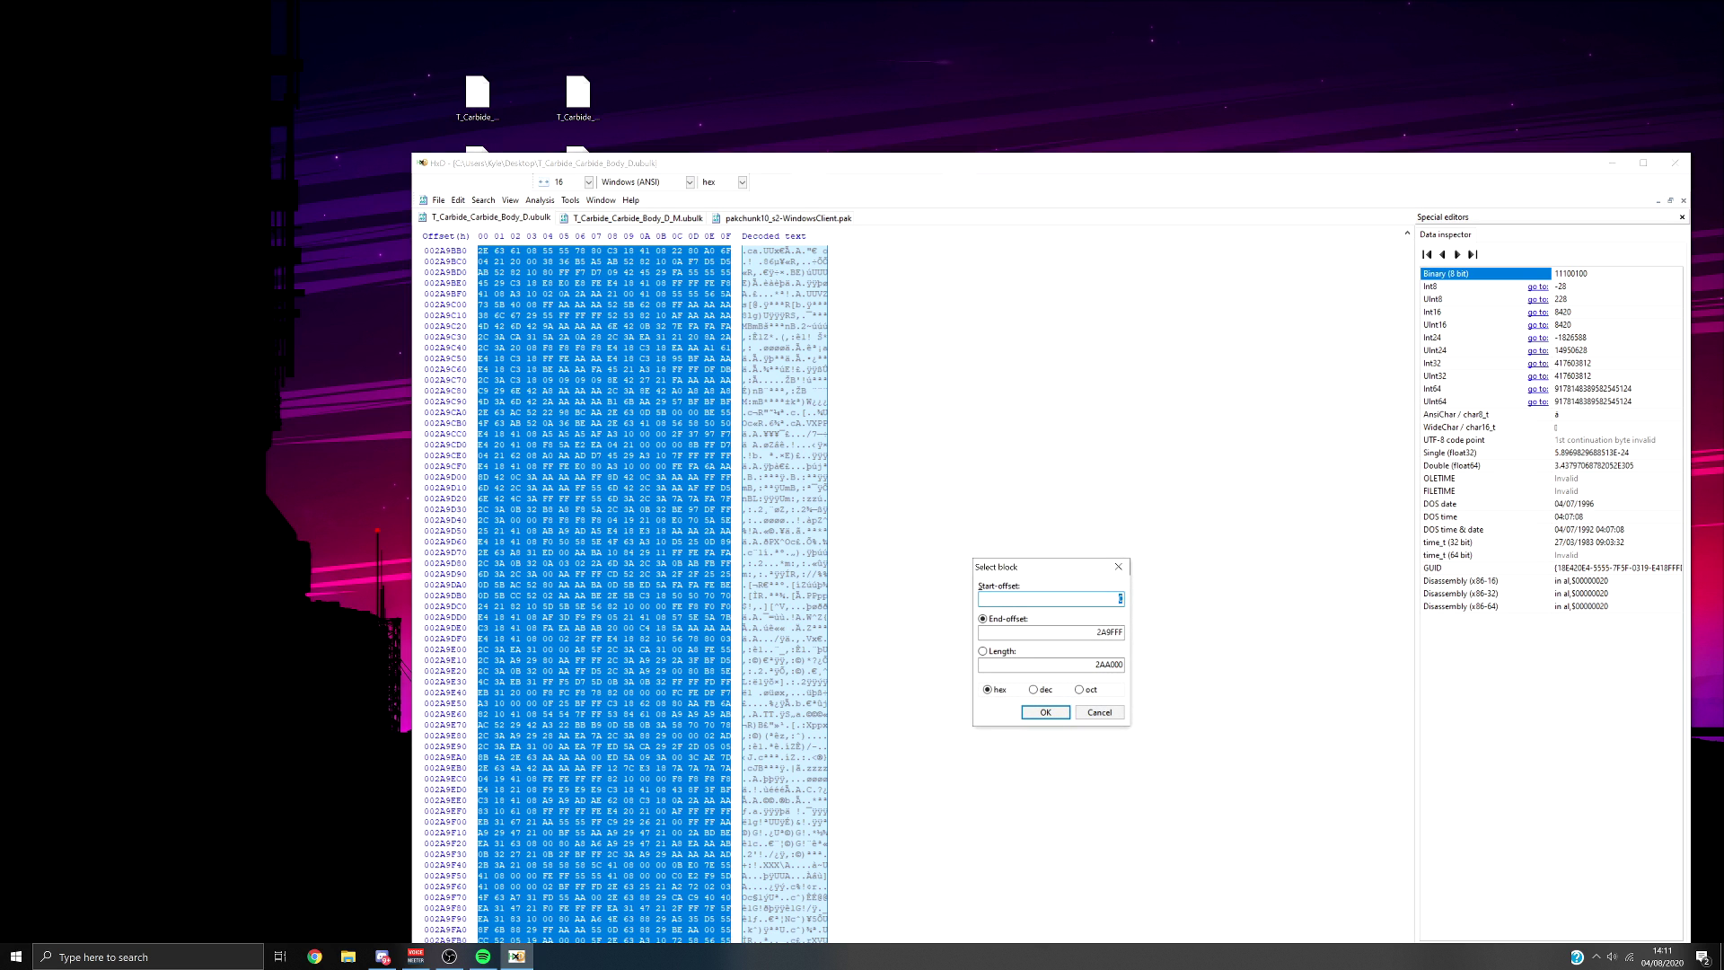
double_click(1060, 442)
key(ctrl+c)
click(1069, 344)
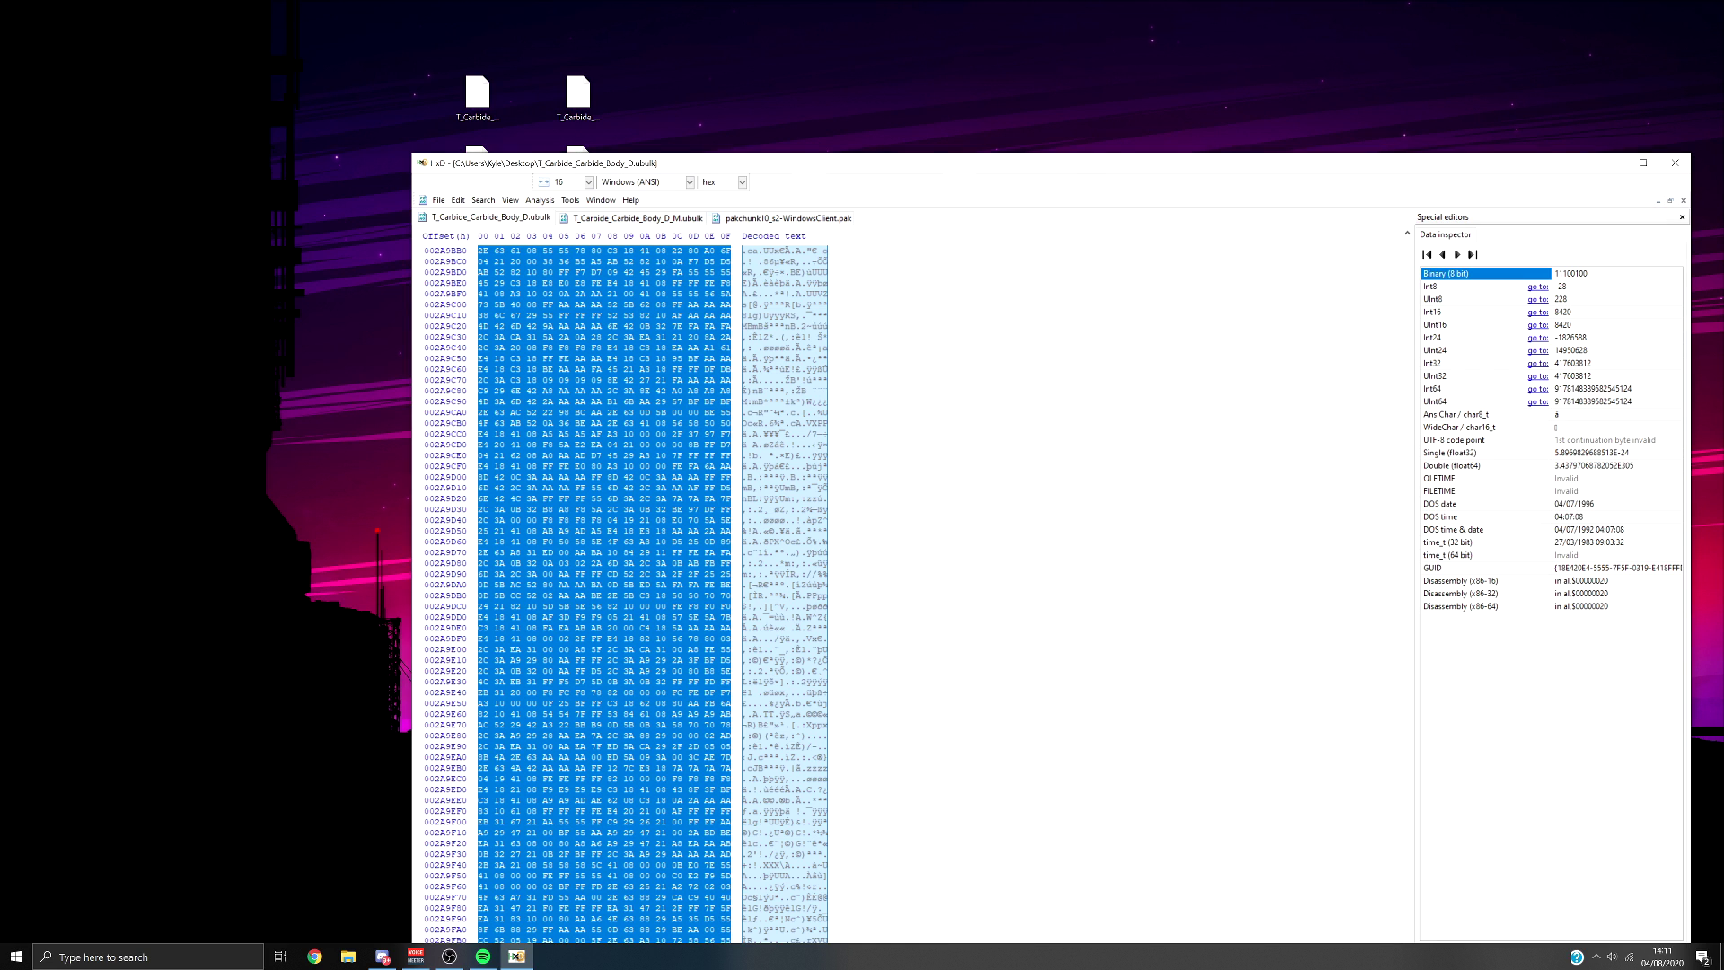
Select the block starting at offset 99004035 in pakchunk10_s2-WindowsClient.pak with the copied length 2AA000, and check where it ends.
click(787, 218)
key(ctrl+e)
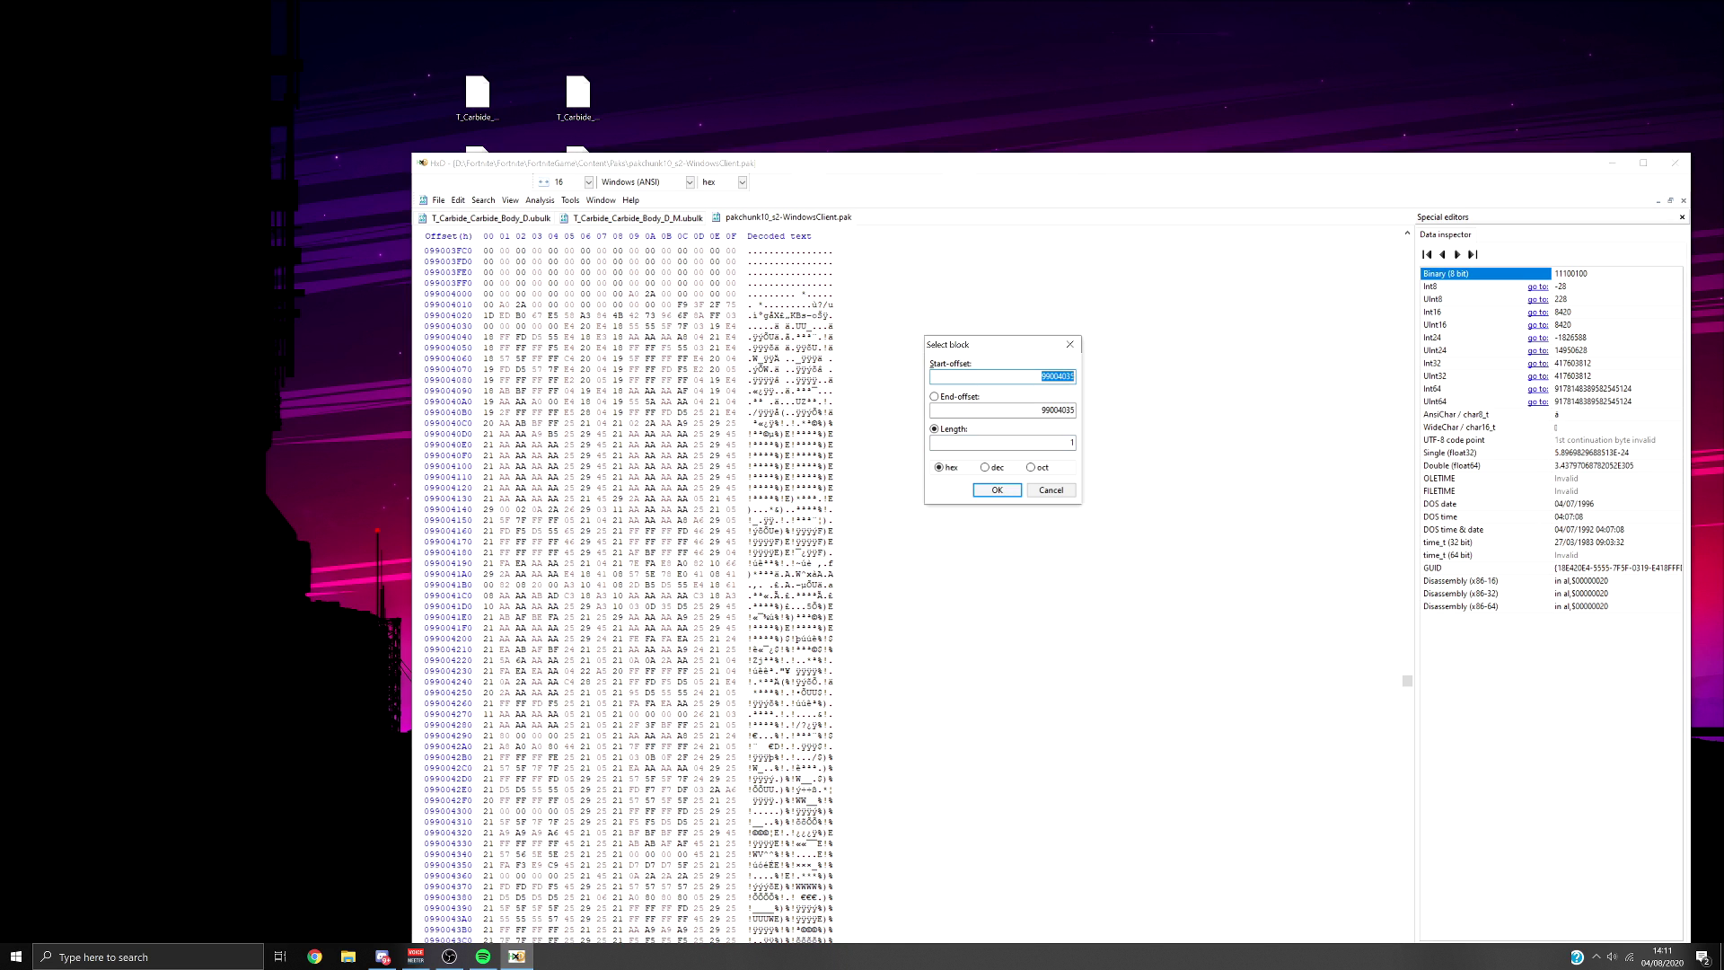
double_click(1061, 442)
key(ctrl+v)
click(997, 490)
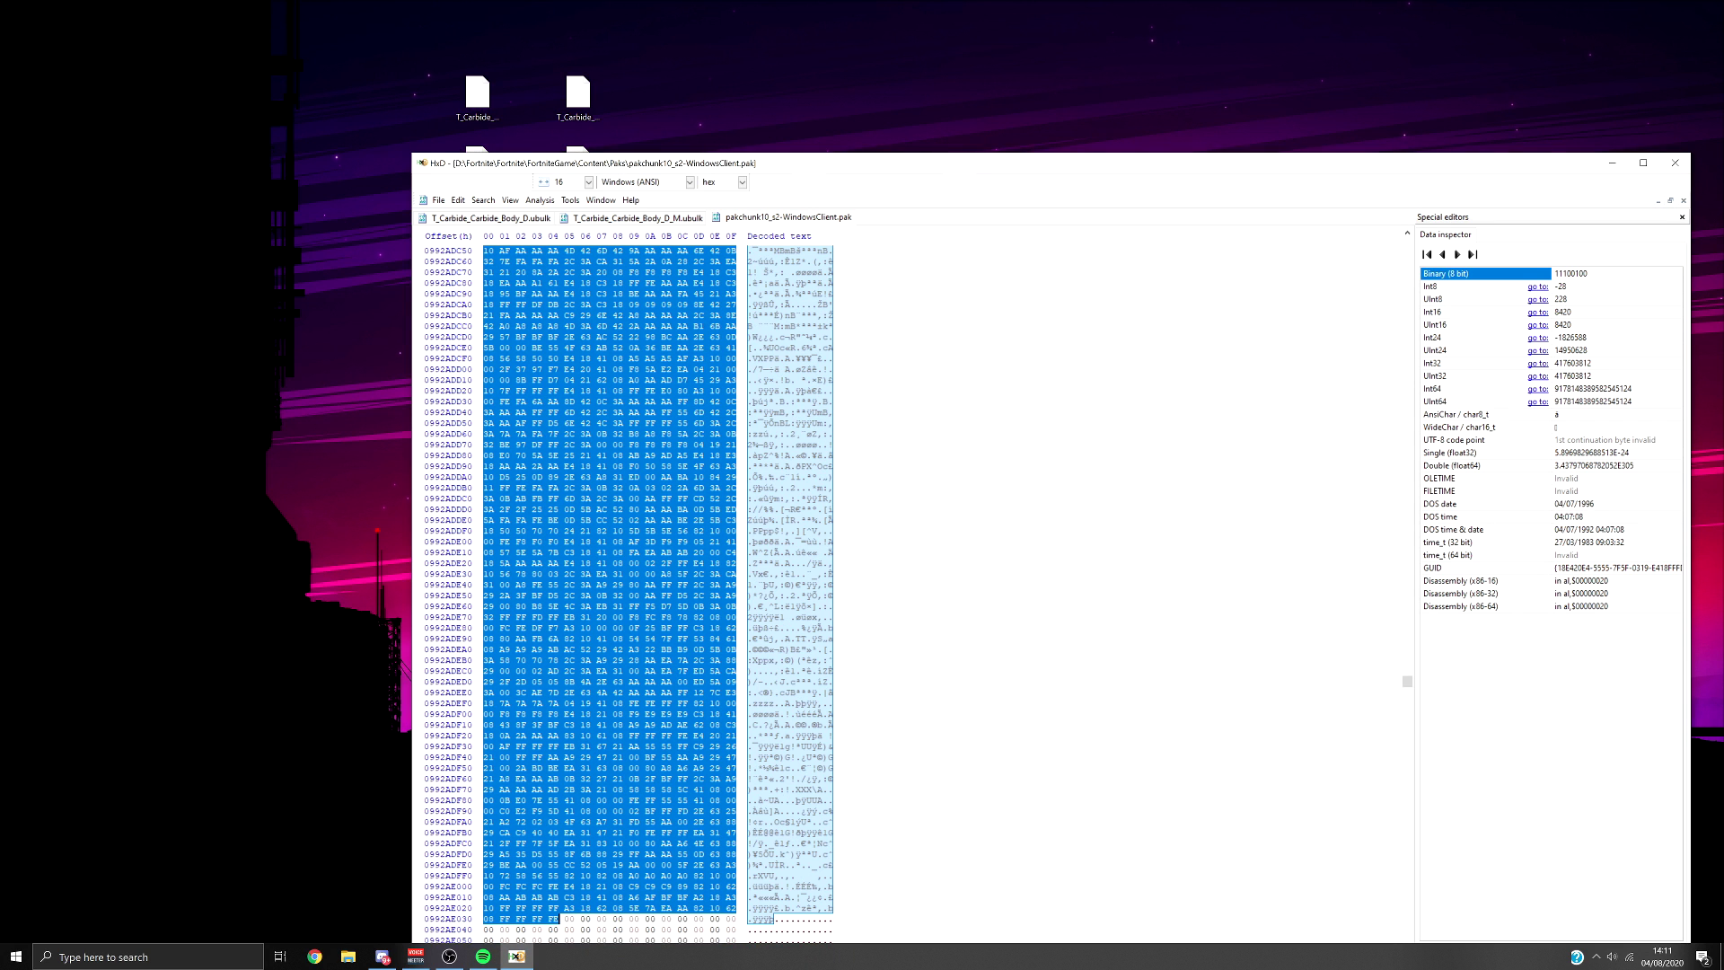
drag(997, 163, 982, 50)
scroll(898, 503, down, 5)
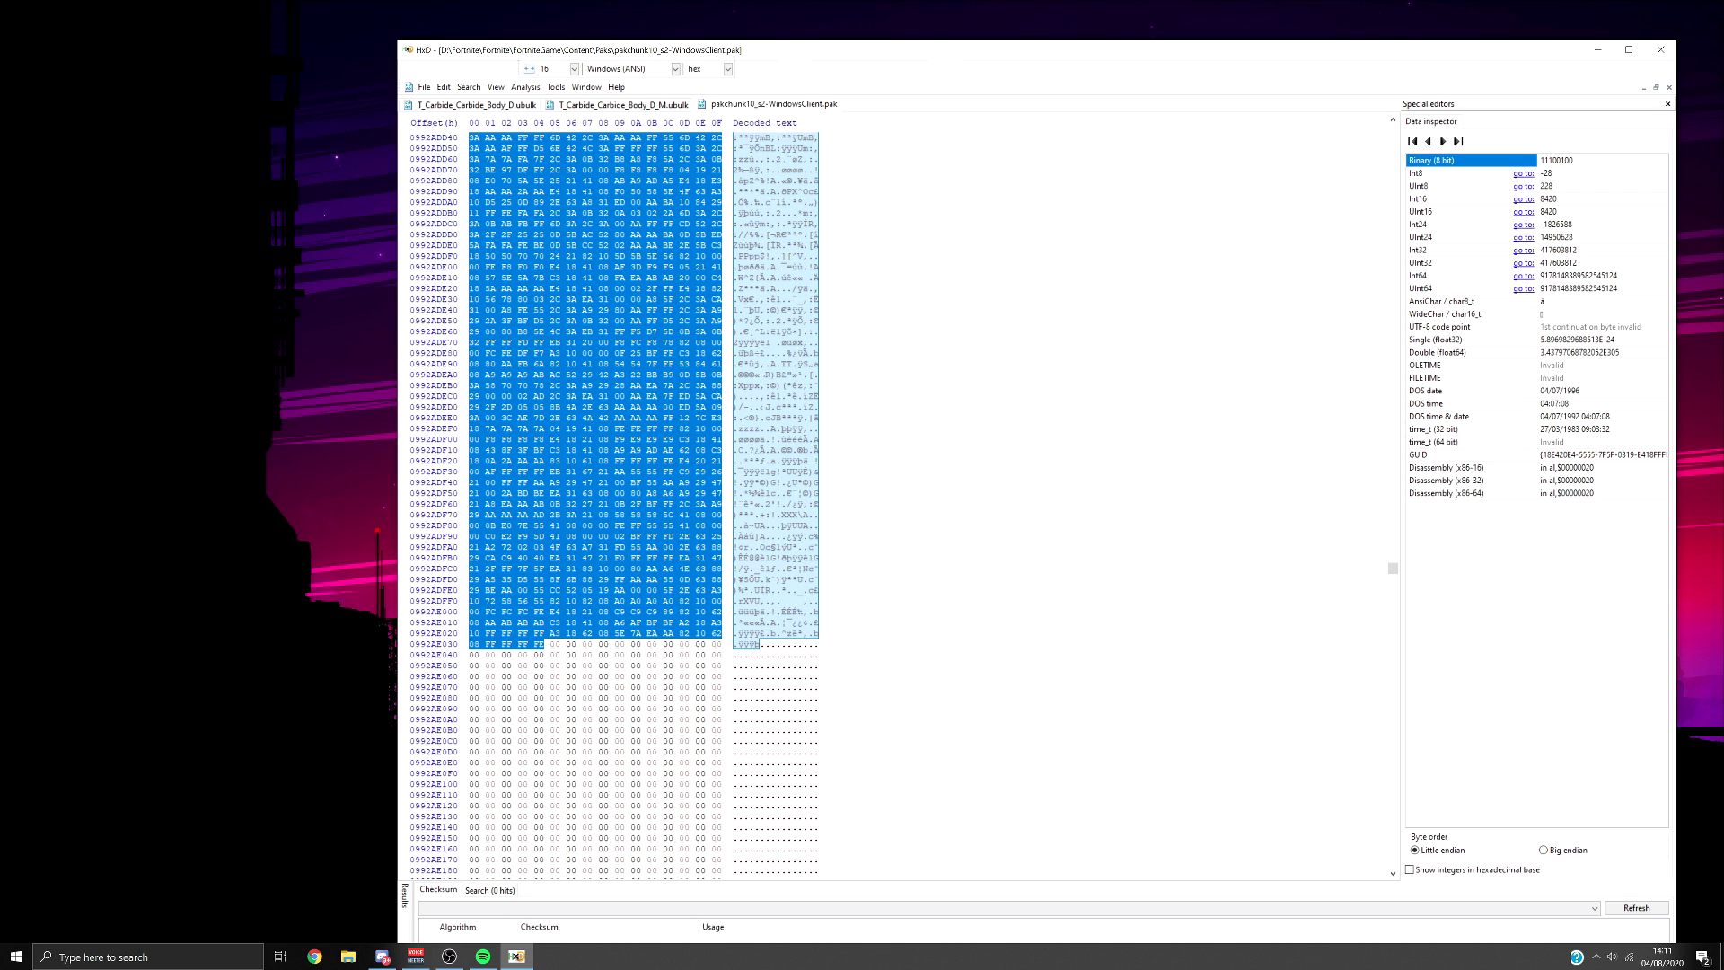
scroll(611, 502, up, 9)
Copy all bytes of T_Carbide_Carbide_Body_D_M.ubulk and overwrite the selected Body_D block in the pak file with them.
click(623, 105)
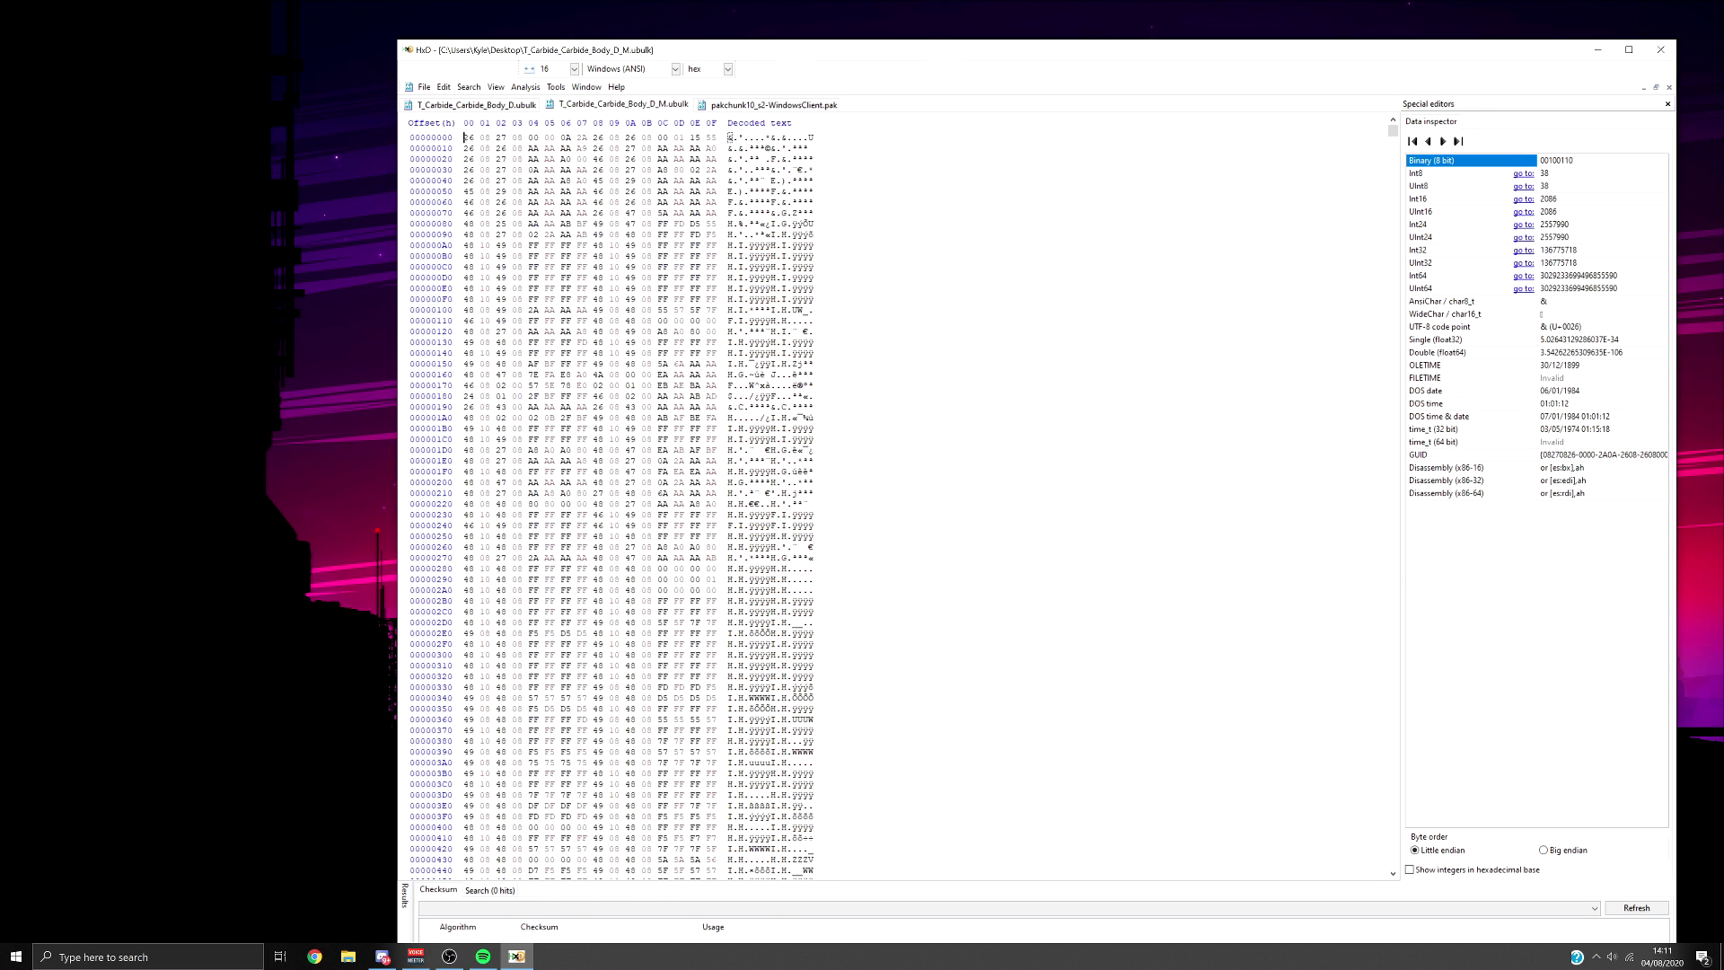
key(ctrl+a)
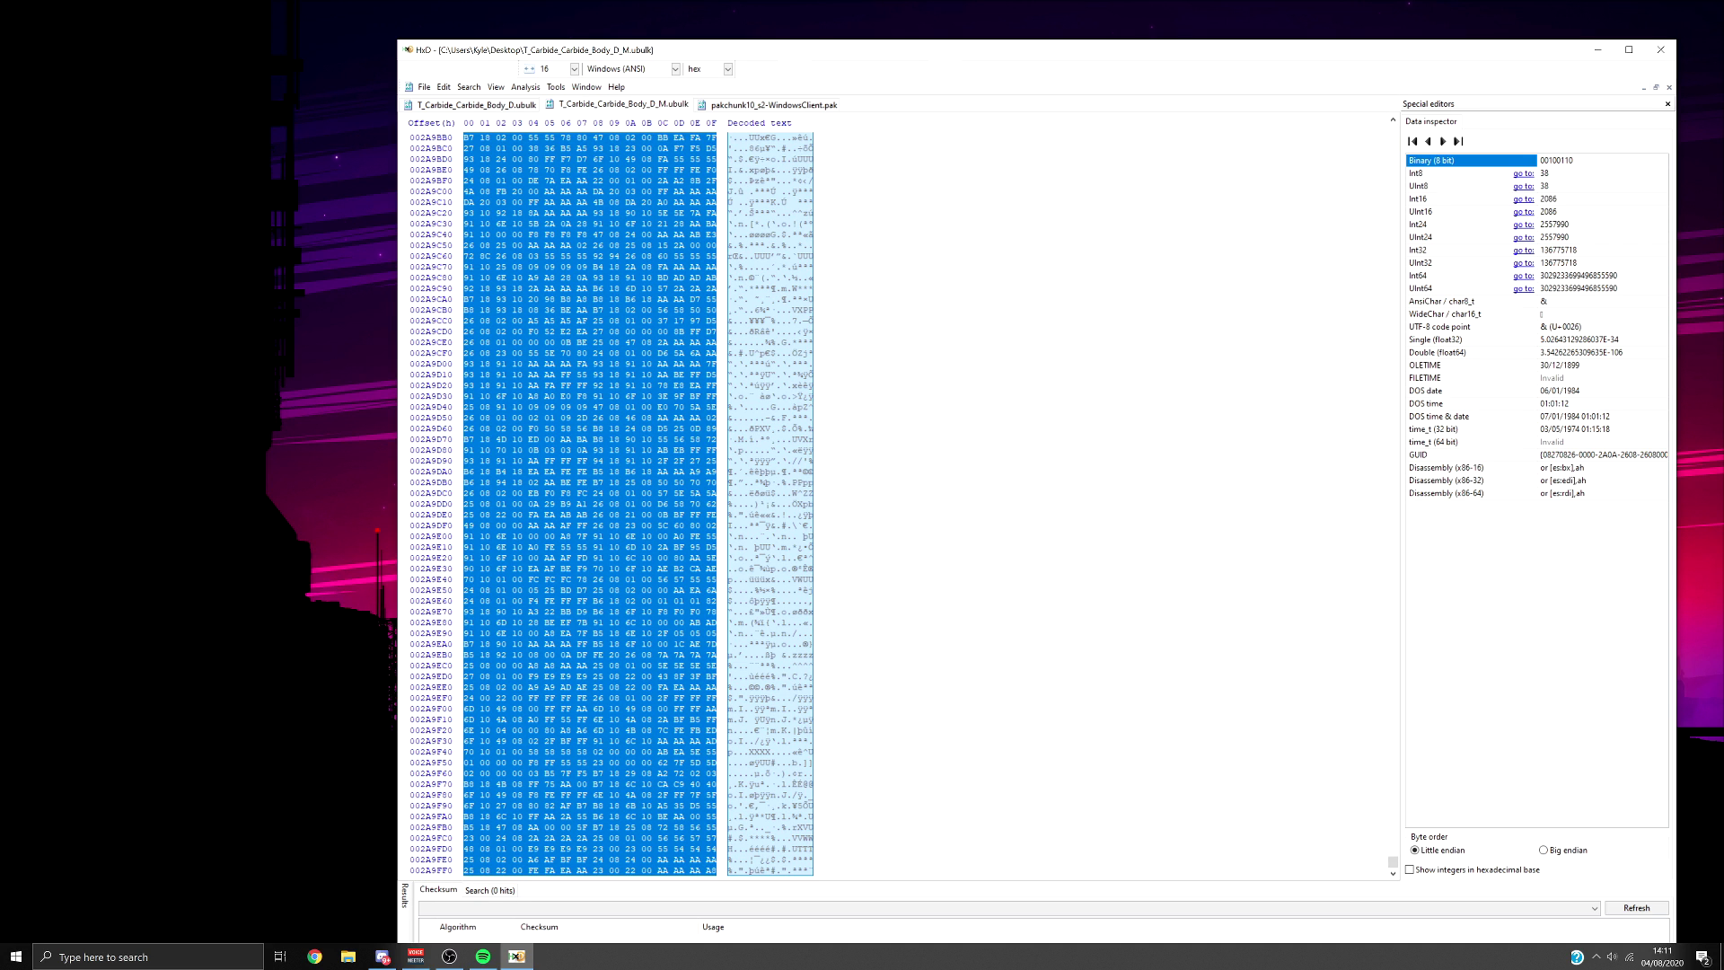
key(ctrl+Tab)
key(ctrl+b)
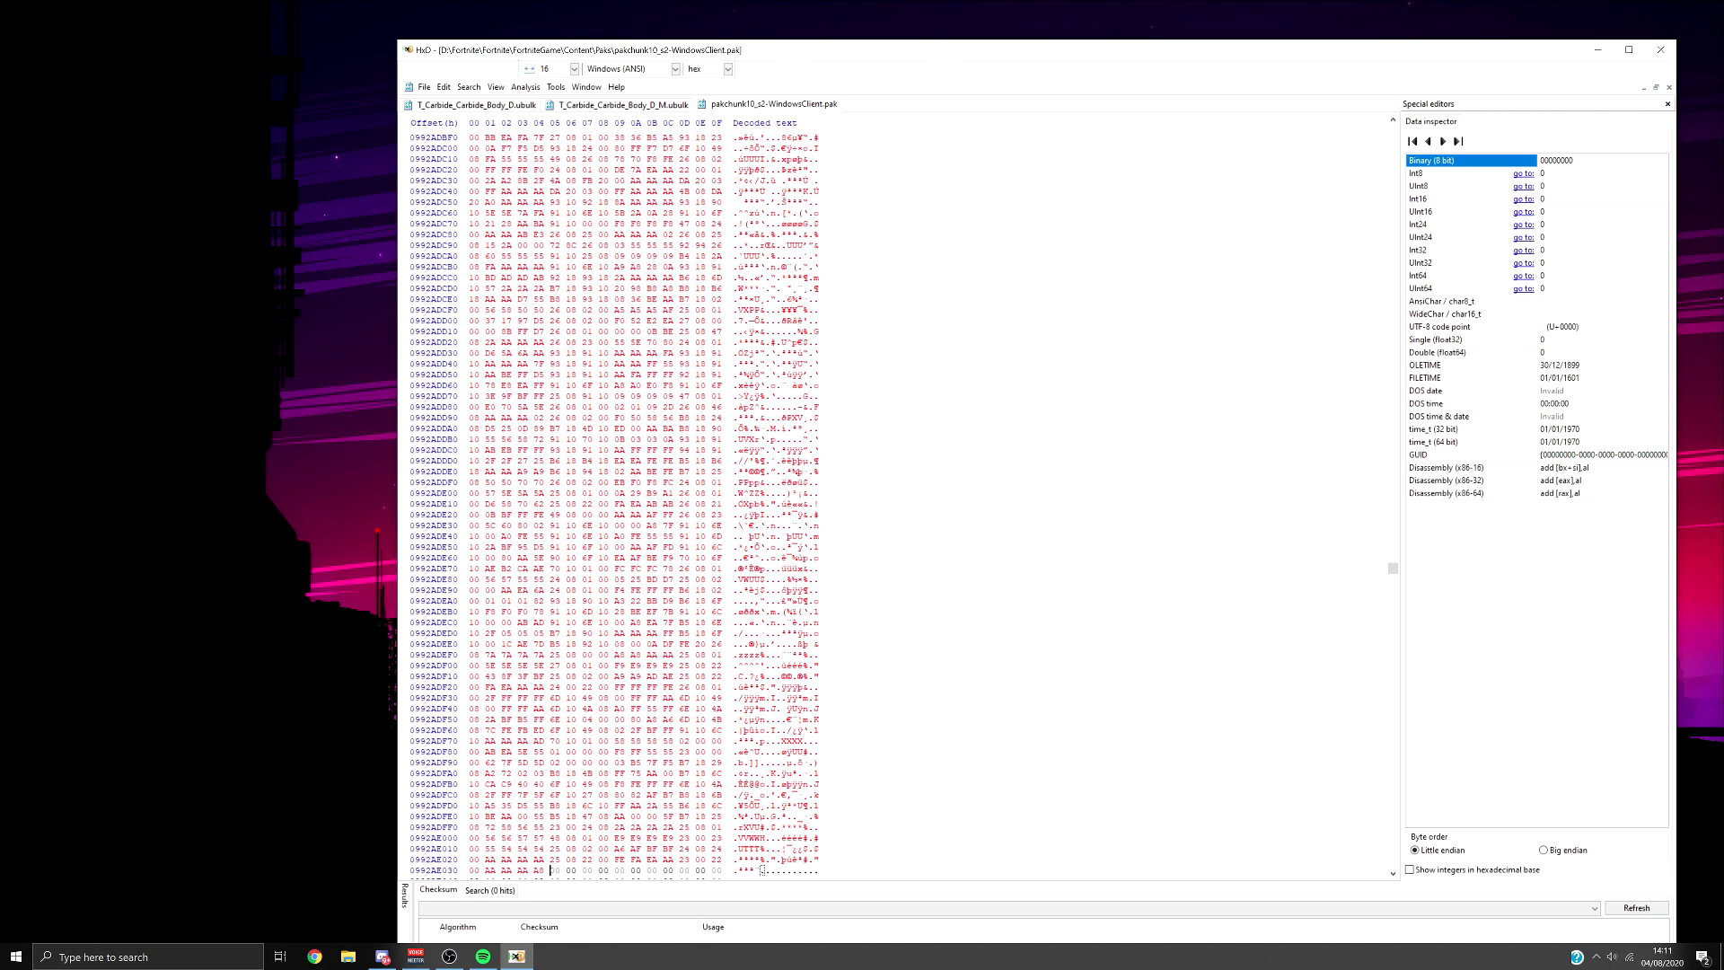
key(ctrl+a)
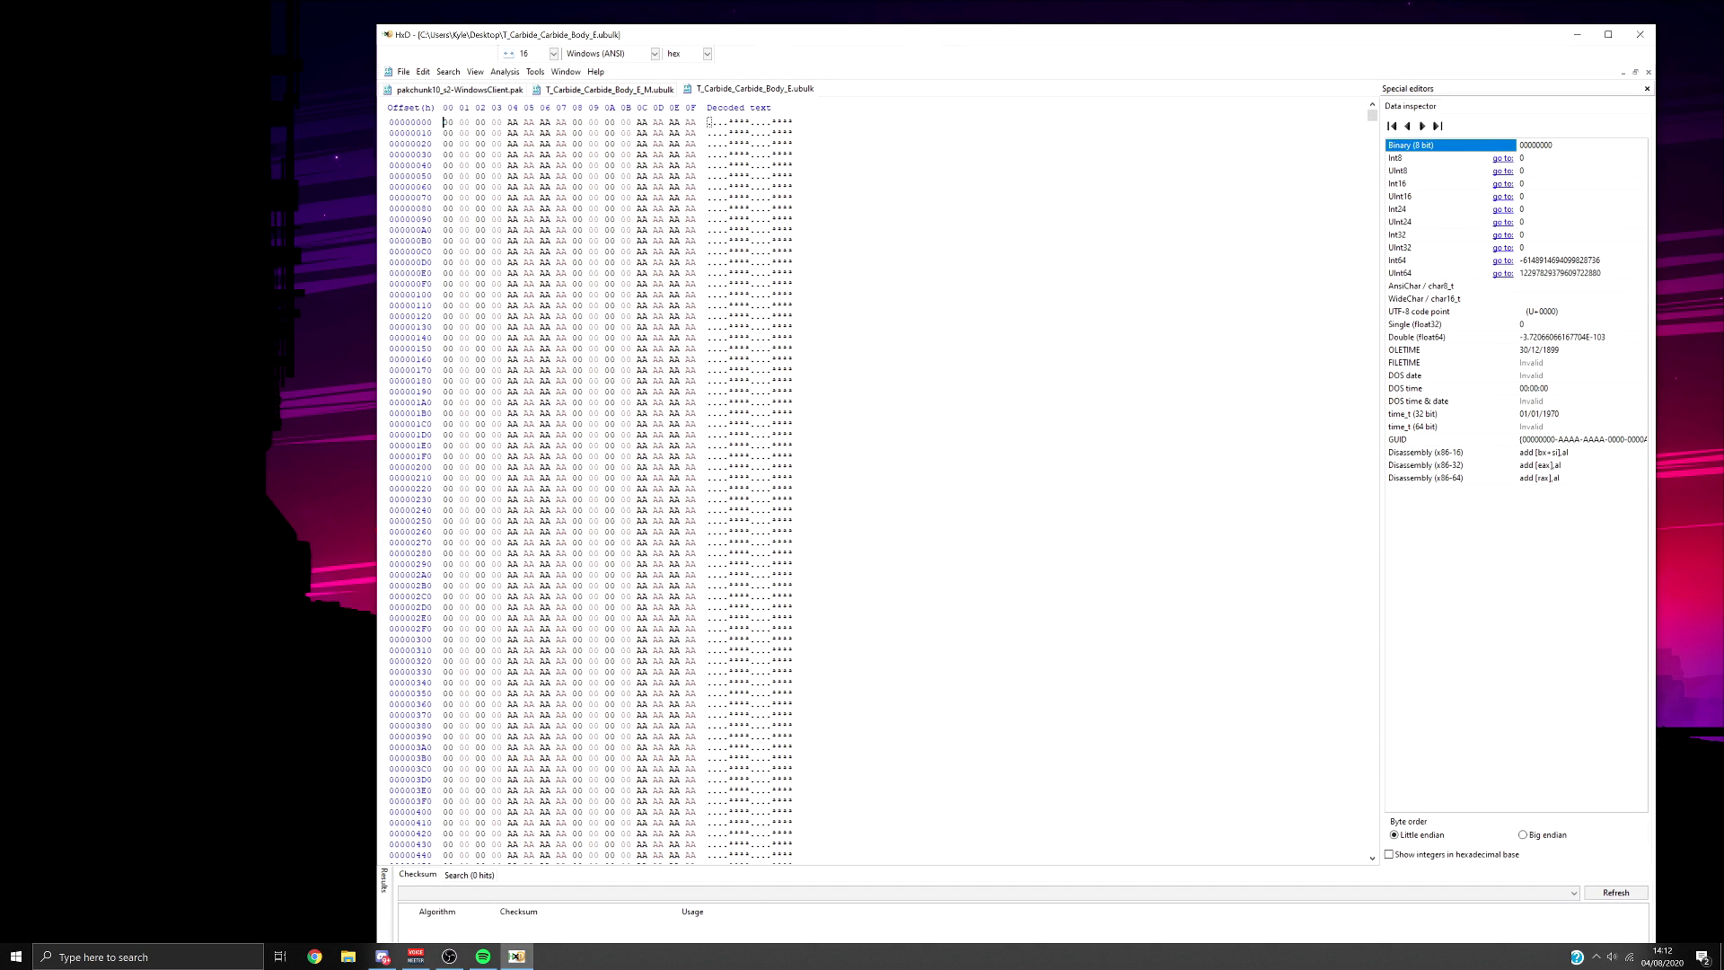
Copy a distinctive run of bytes from T_Carbide_Carbide_Body_E.ubulk, starting at row 0004D3B0 and including the non-repeating rows.
drag(447, 122, 697, 186)
drag(1371, 115, 1372, 200)
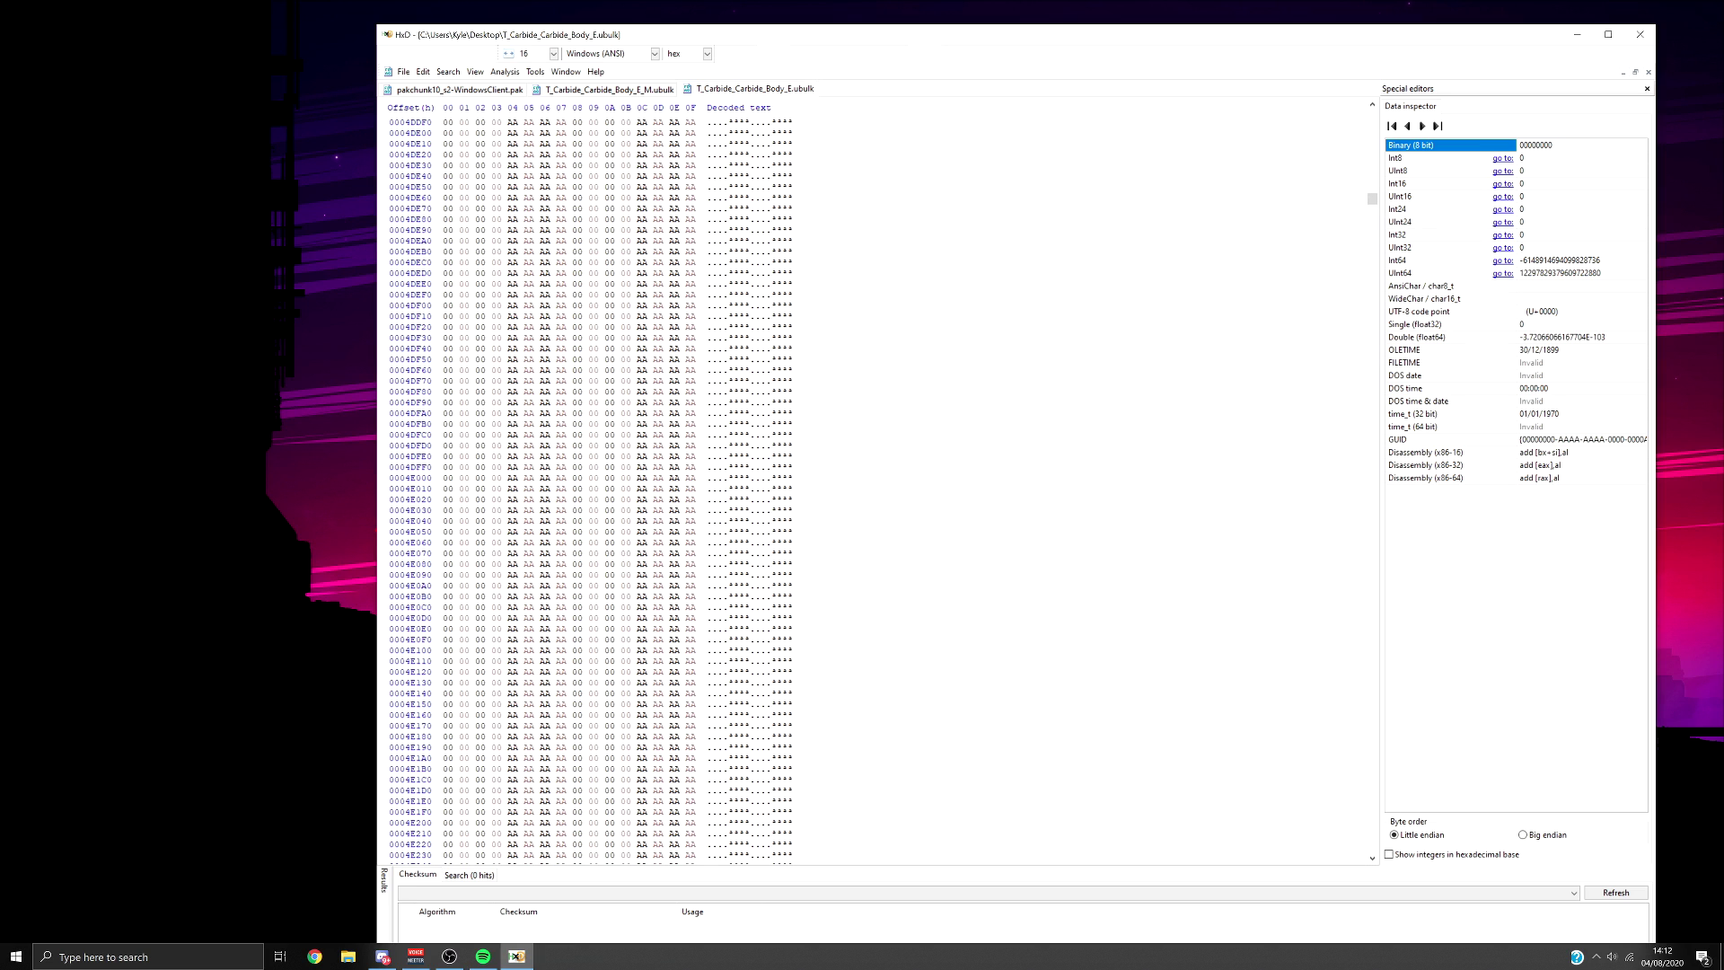
scroll(878, 485, down, 20)
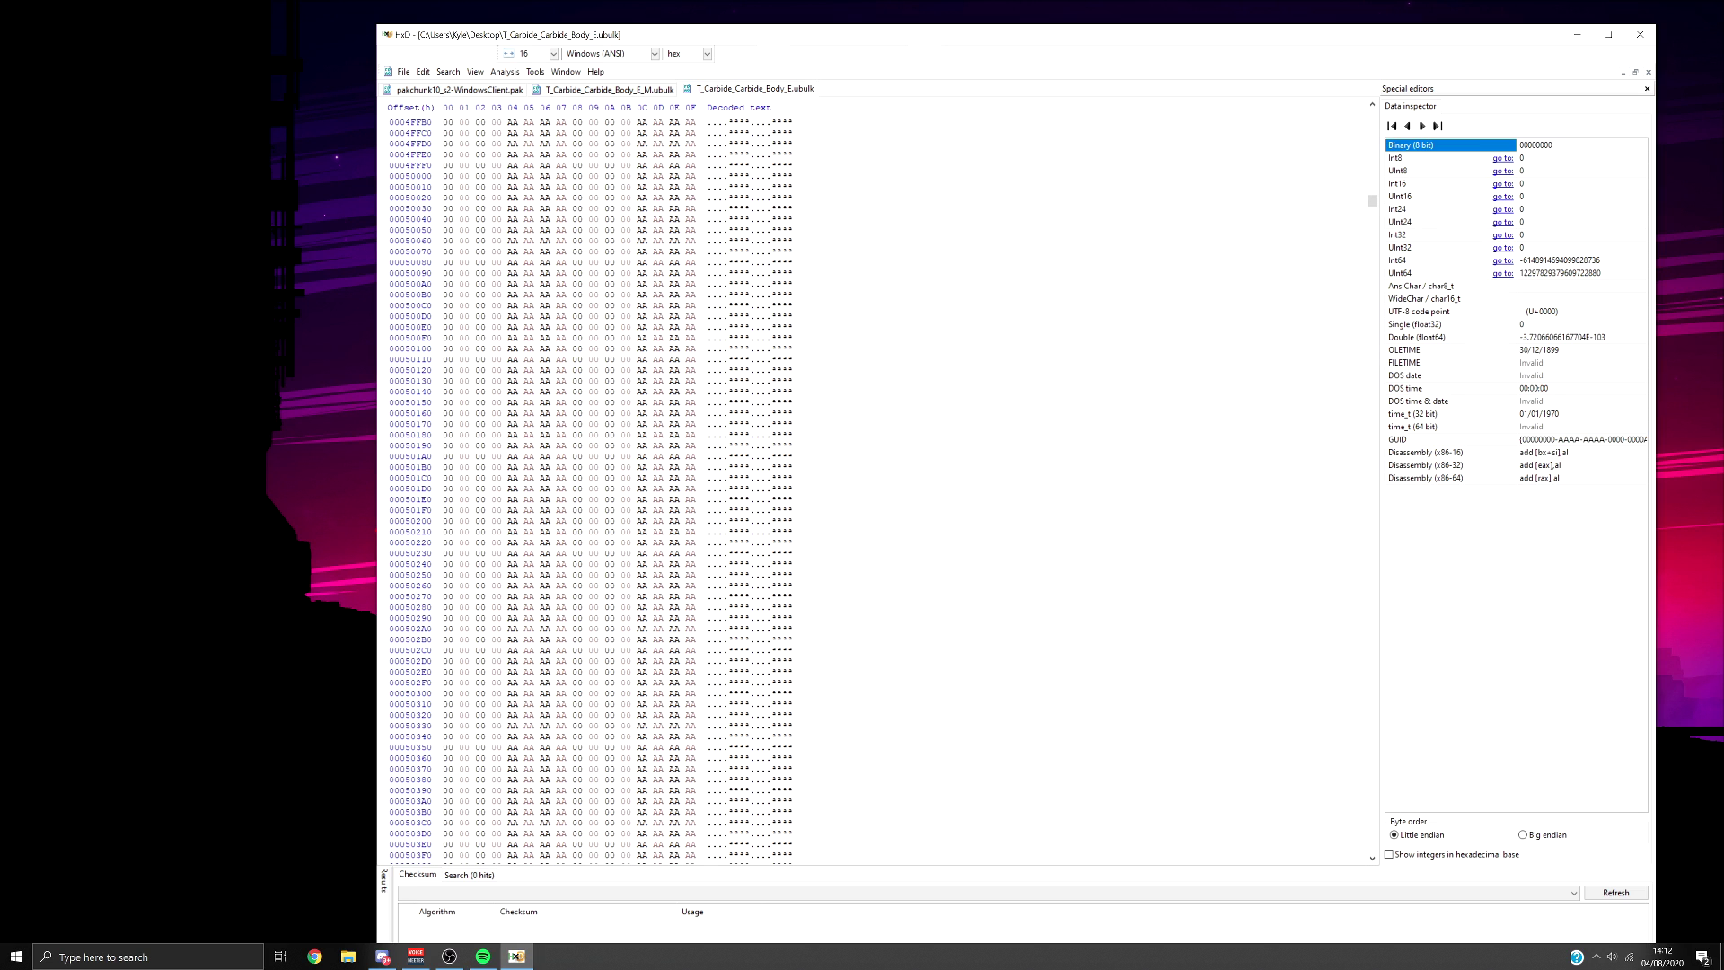
scroll(629, 485, down, 20)
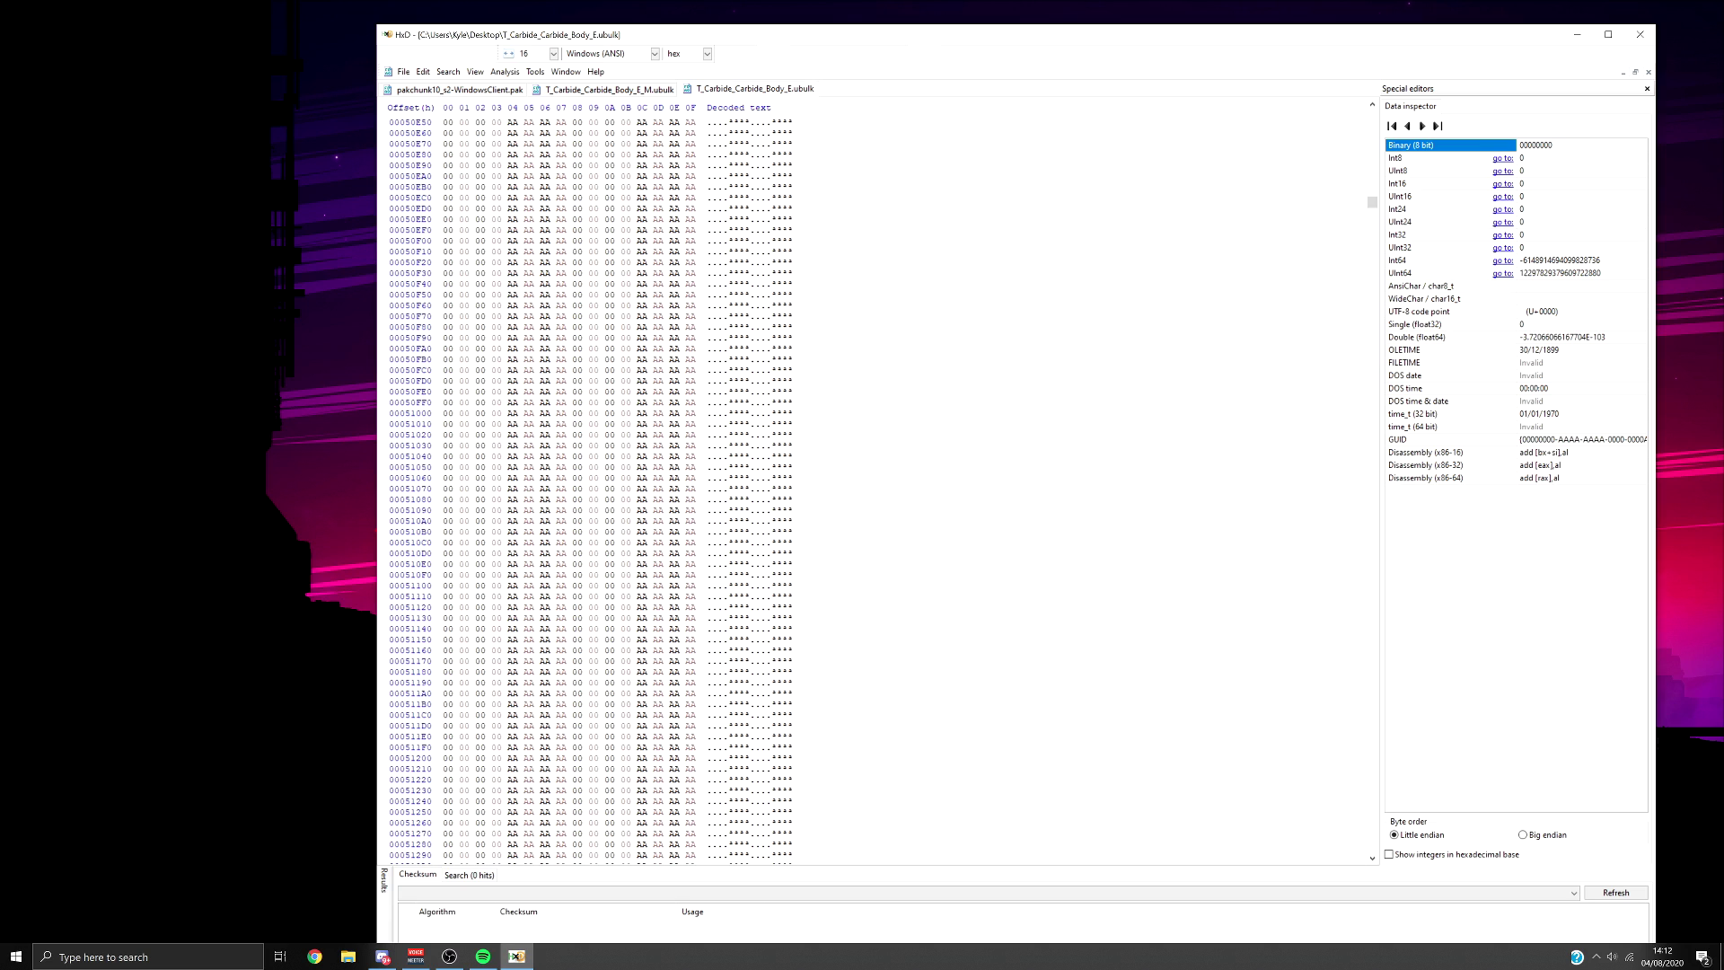
scroll(629, 485, down, 20)
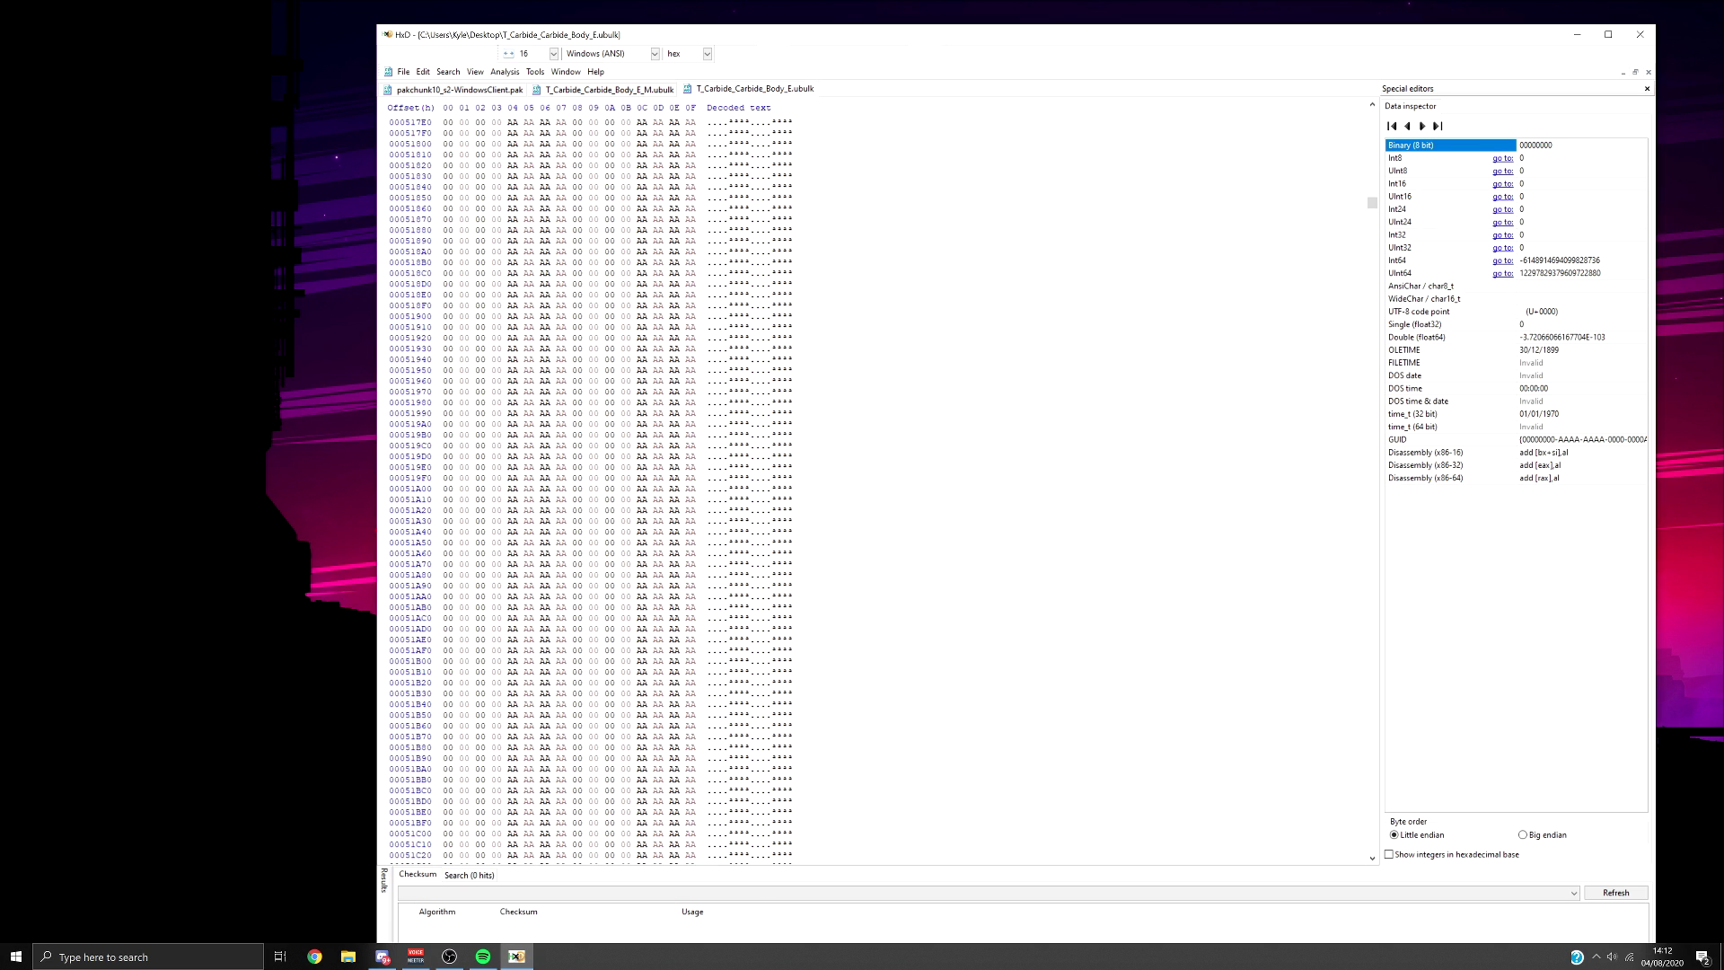
scroll(628, 485, up, 20)
scroll(628, 485, down, 20)
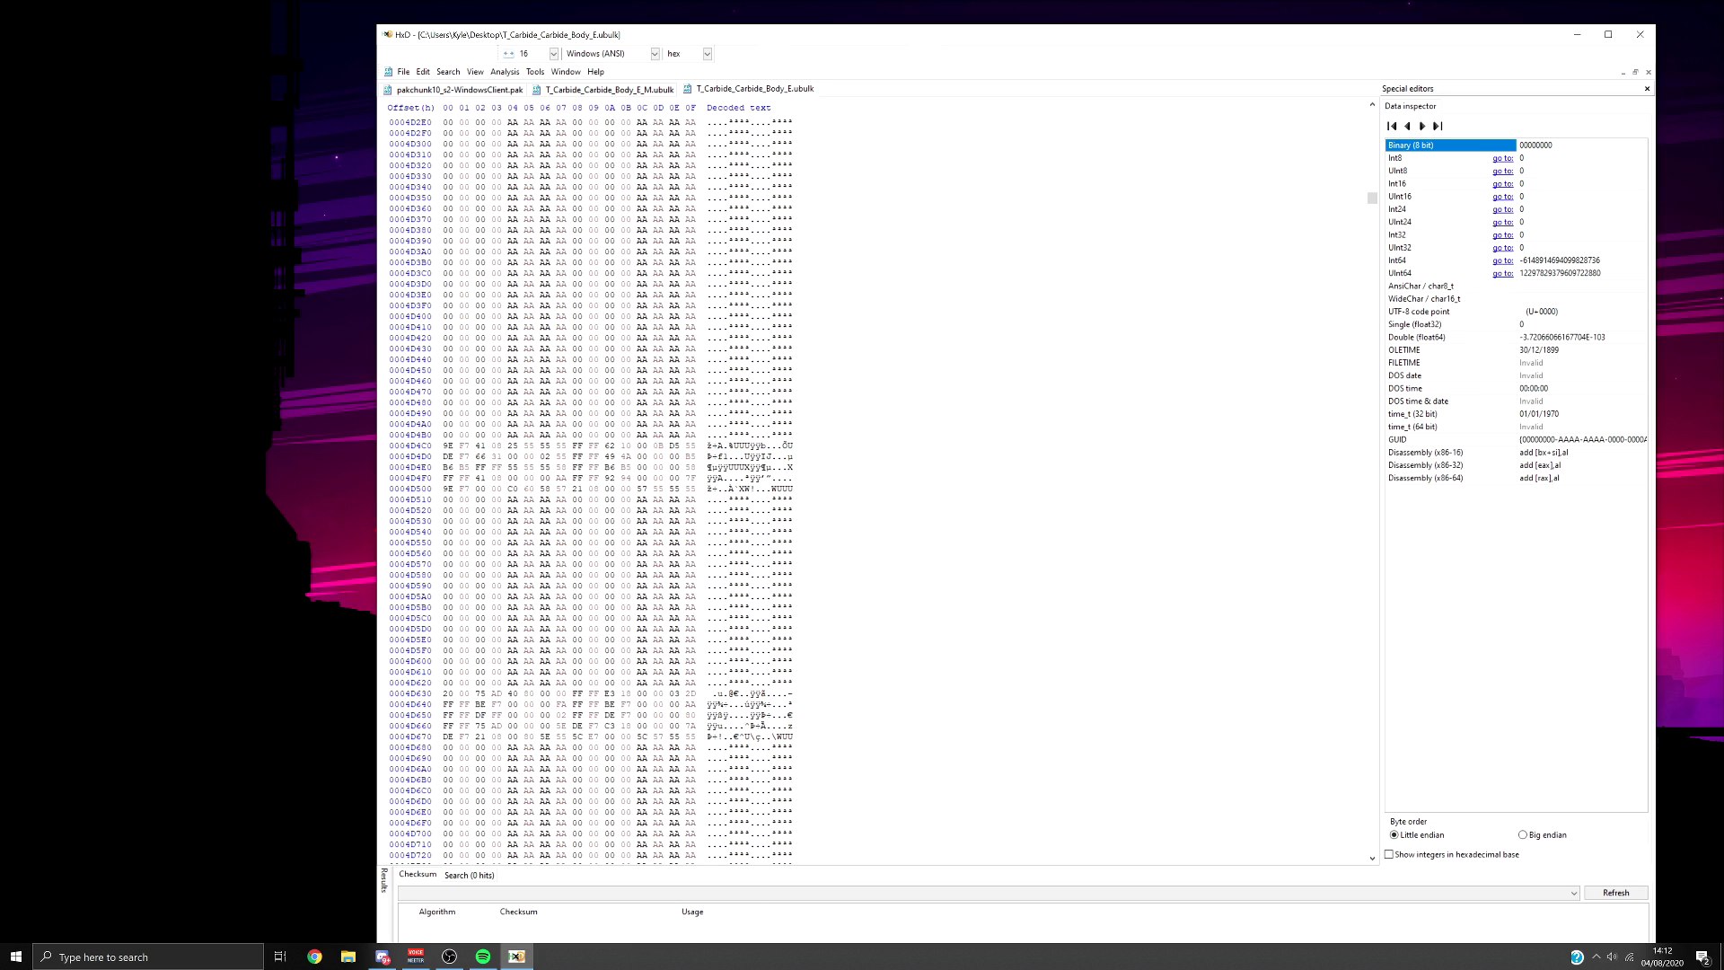
drag(447, 262, 695, 791)
Search pakchunk10_s2-WindowsClient.pak from its beginning for the copied Body_E bytes.
key(ctrl+Tab)
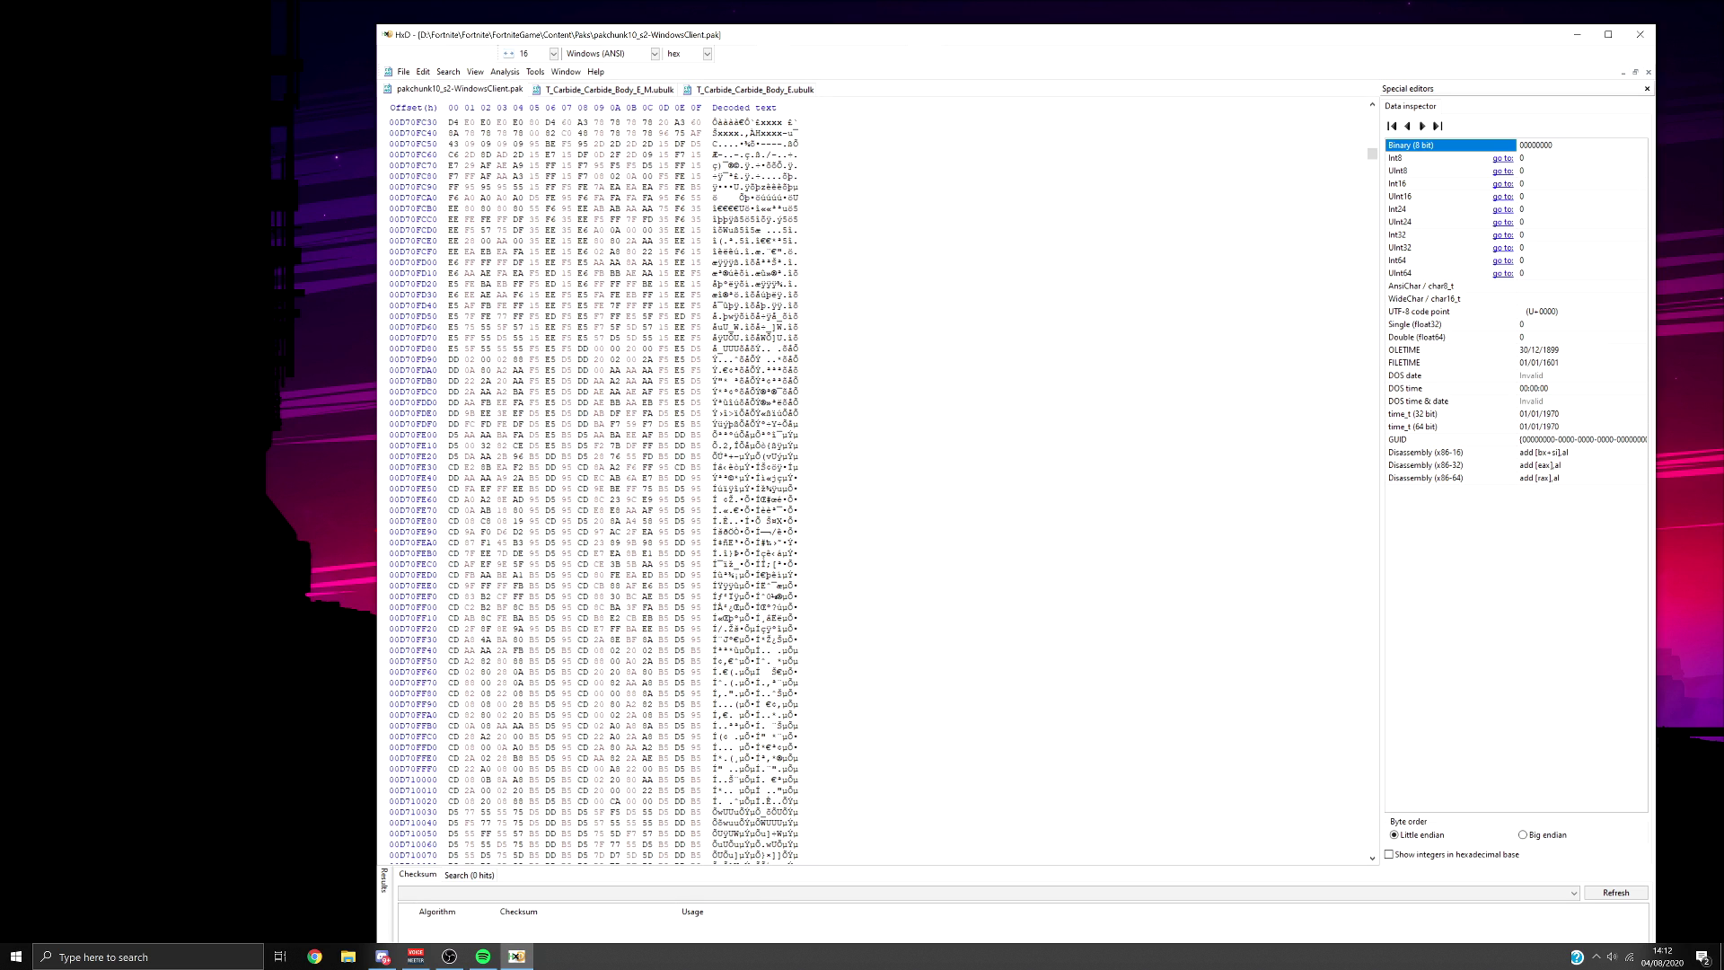
drag(1372, 154, 1372, 106)
click(628, 176)
key(ctrl+f)
key(ctrl+v)
key(Return)
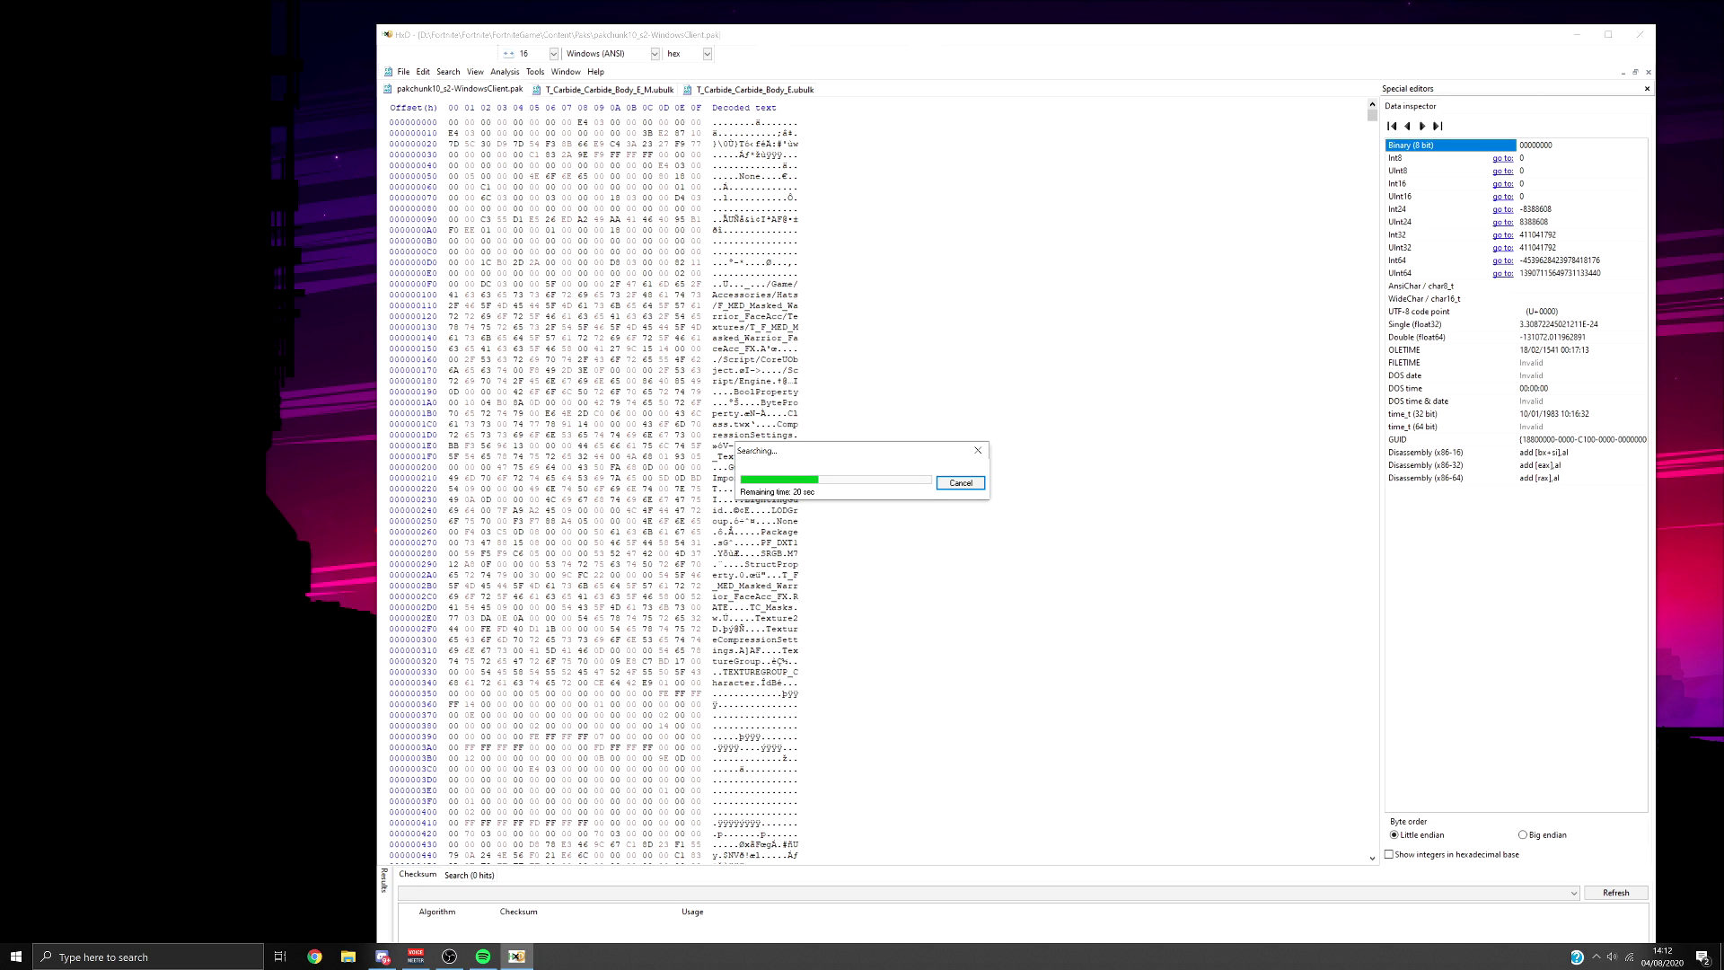
Trace back from the match to where the Body_E data begins, between the overwritten Body_D bytes and the repeating 00/AA pattern.
scroll(592, 485, up, 19)
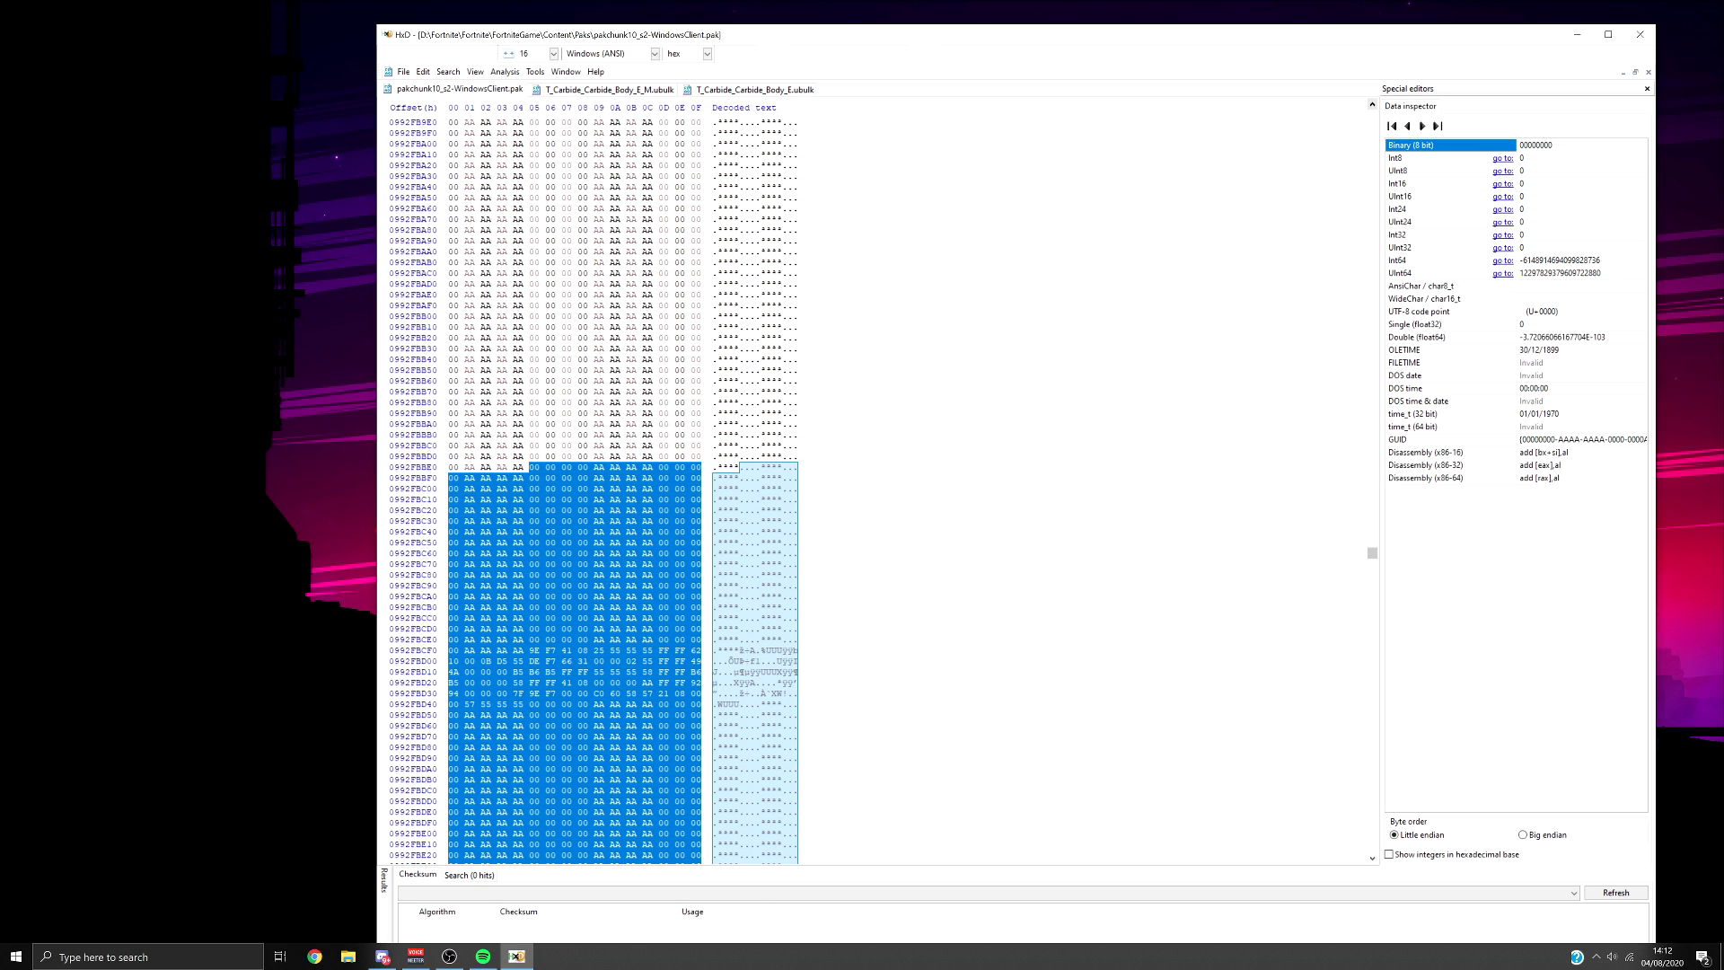
scroll(592, 485, up, 20)
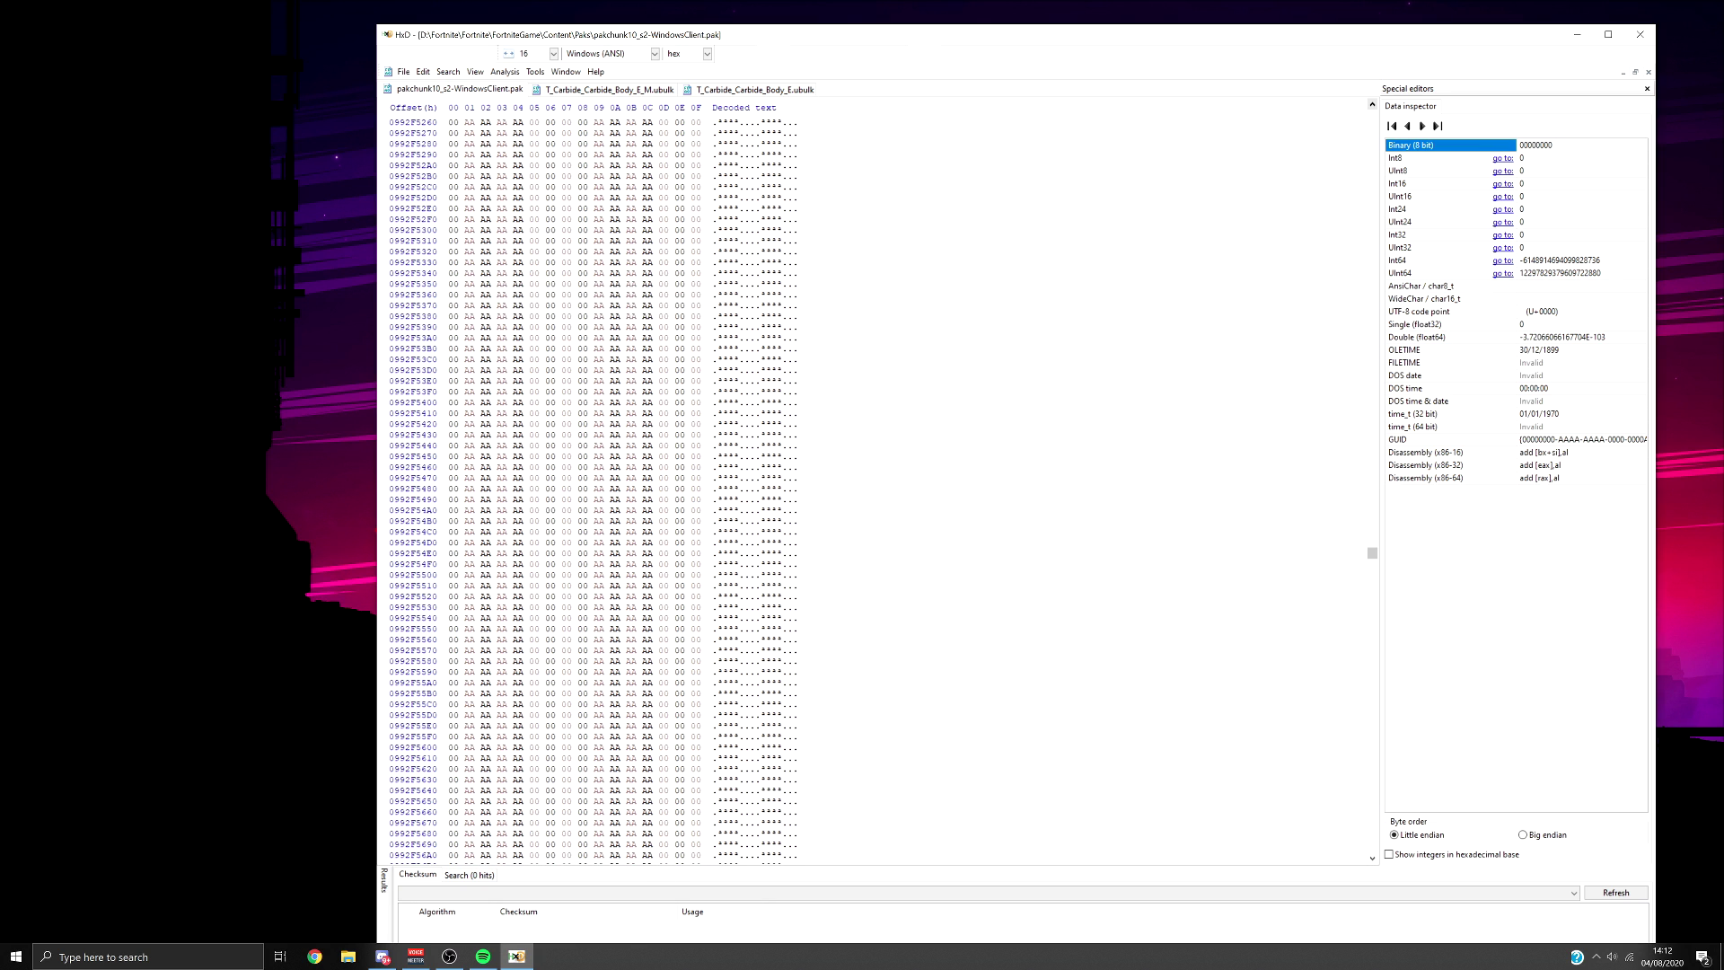
key(Page_Up)
key(Page_Up)
key(Page_Up)
key(Page_Up)
key(Page_Up)
key(Page_Up)
key(Page_Up)
key(Page_Up)
key(Page_Up)
key(Page_Up)
key(Page_Up)
key(Page_Up)
key(Page_Up)
key(Page_Up)
key(Page_Up)
key(Page_Up)
key(Page_Up)
key(Page_Up)
key(Page_Up)
key(Page_Up)
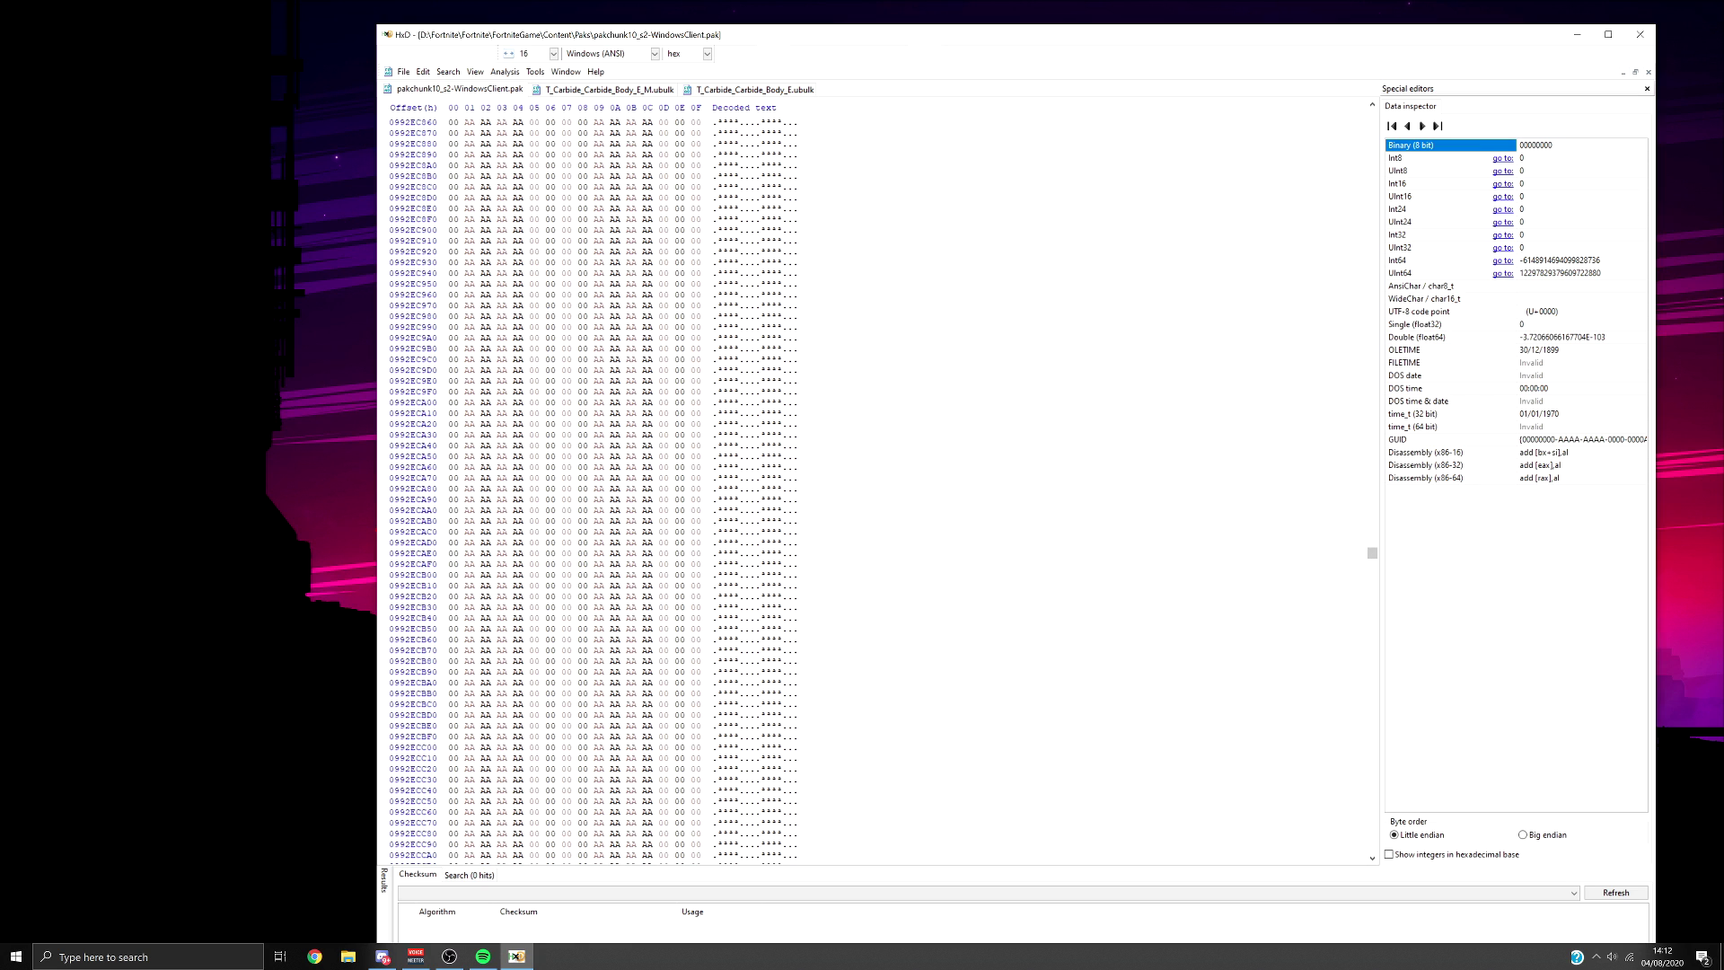
key(Page_Up)
key(Page_Up)
key(Page_Up)
key(Page_Up)
key(Page_Up)
key(Page_Up)
key(Page_Up)
key(Page_Up)
key(Page_Up)
key(Page_Up)
key(Page_Up)
key(Page_Up)
key(Page_Up)
key(Page_Up)
key(Page_Up)
key(Page_Up)
key(Page_Up)
key(Page_Up)
key(Page_Up)
key(Page_Up)
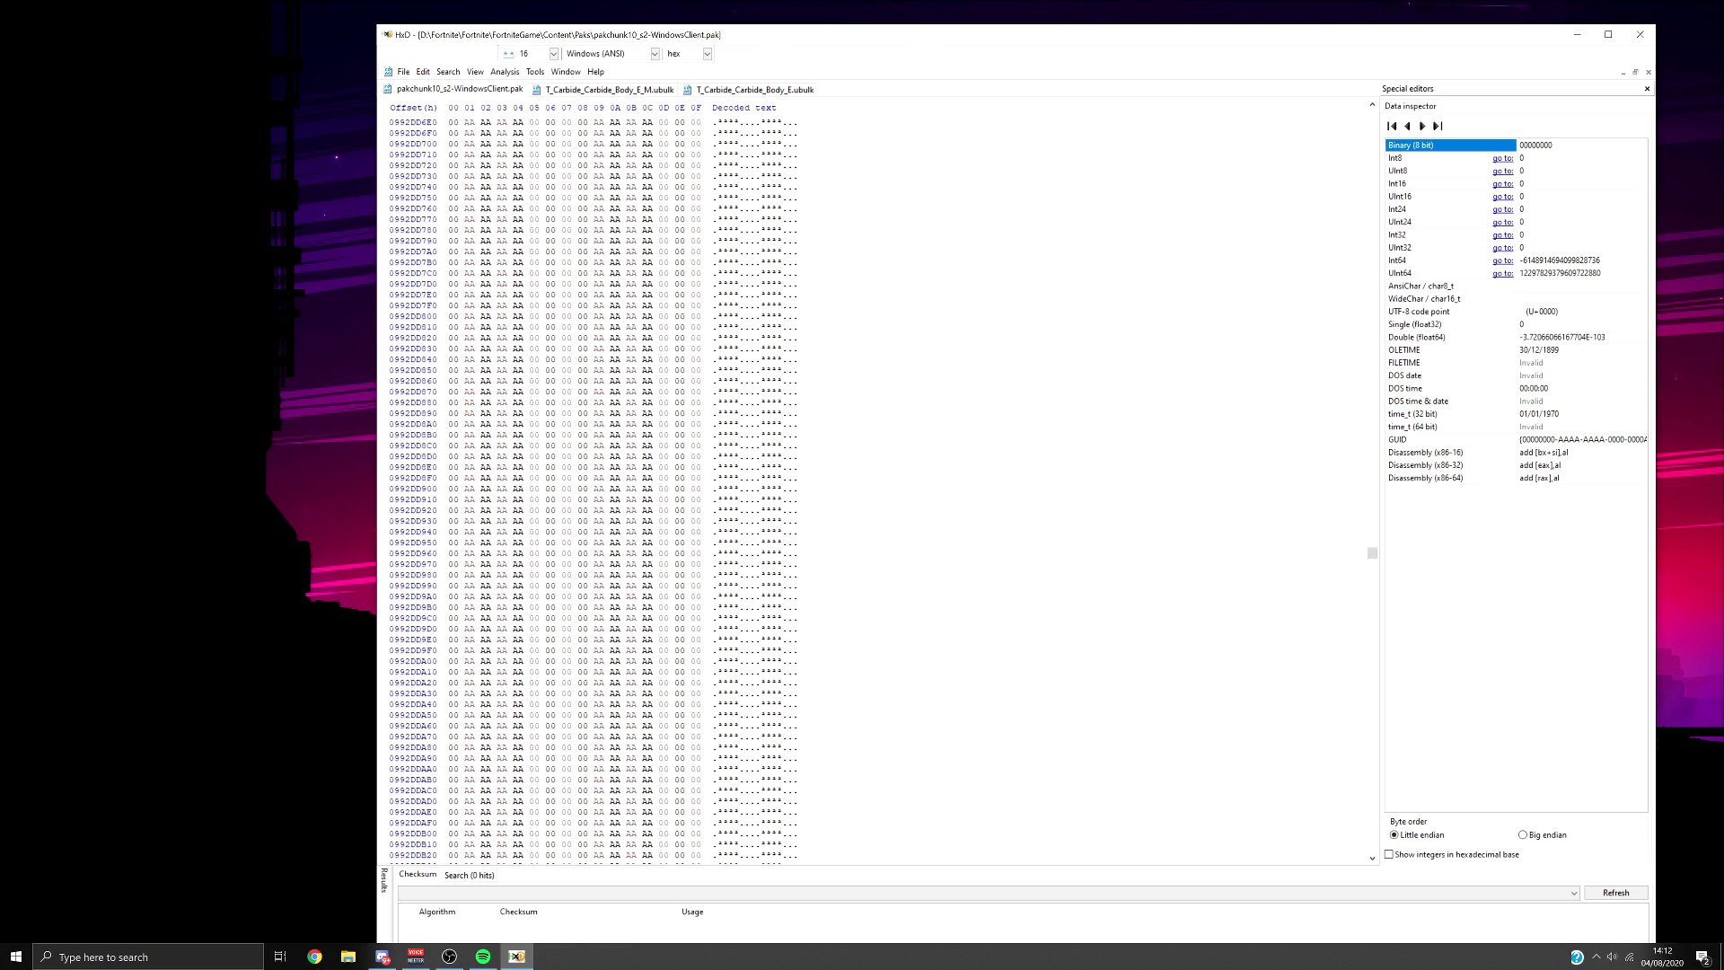
key(Page_Up)
key(Page_Up)
key(Page_Up)
key(Page_Up)
key(Page_Up)
key(Page_Up)
key(Page_Up)
key(Page_Up)
key(Page_Up)
key(Page_Up)
key(Page_Up)
key(Page_Up)
key(Page_Up)
key(Page_Up)
key(Page_Up)
key(Page_Up)
key(Page_Up)
key(Page_Up)
key(Page_Up)
key(Page_Up)
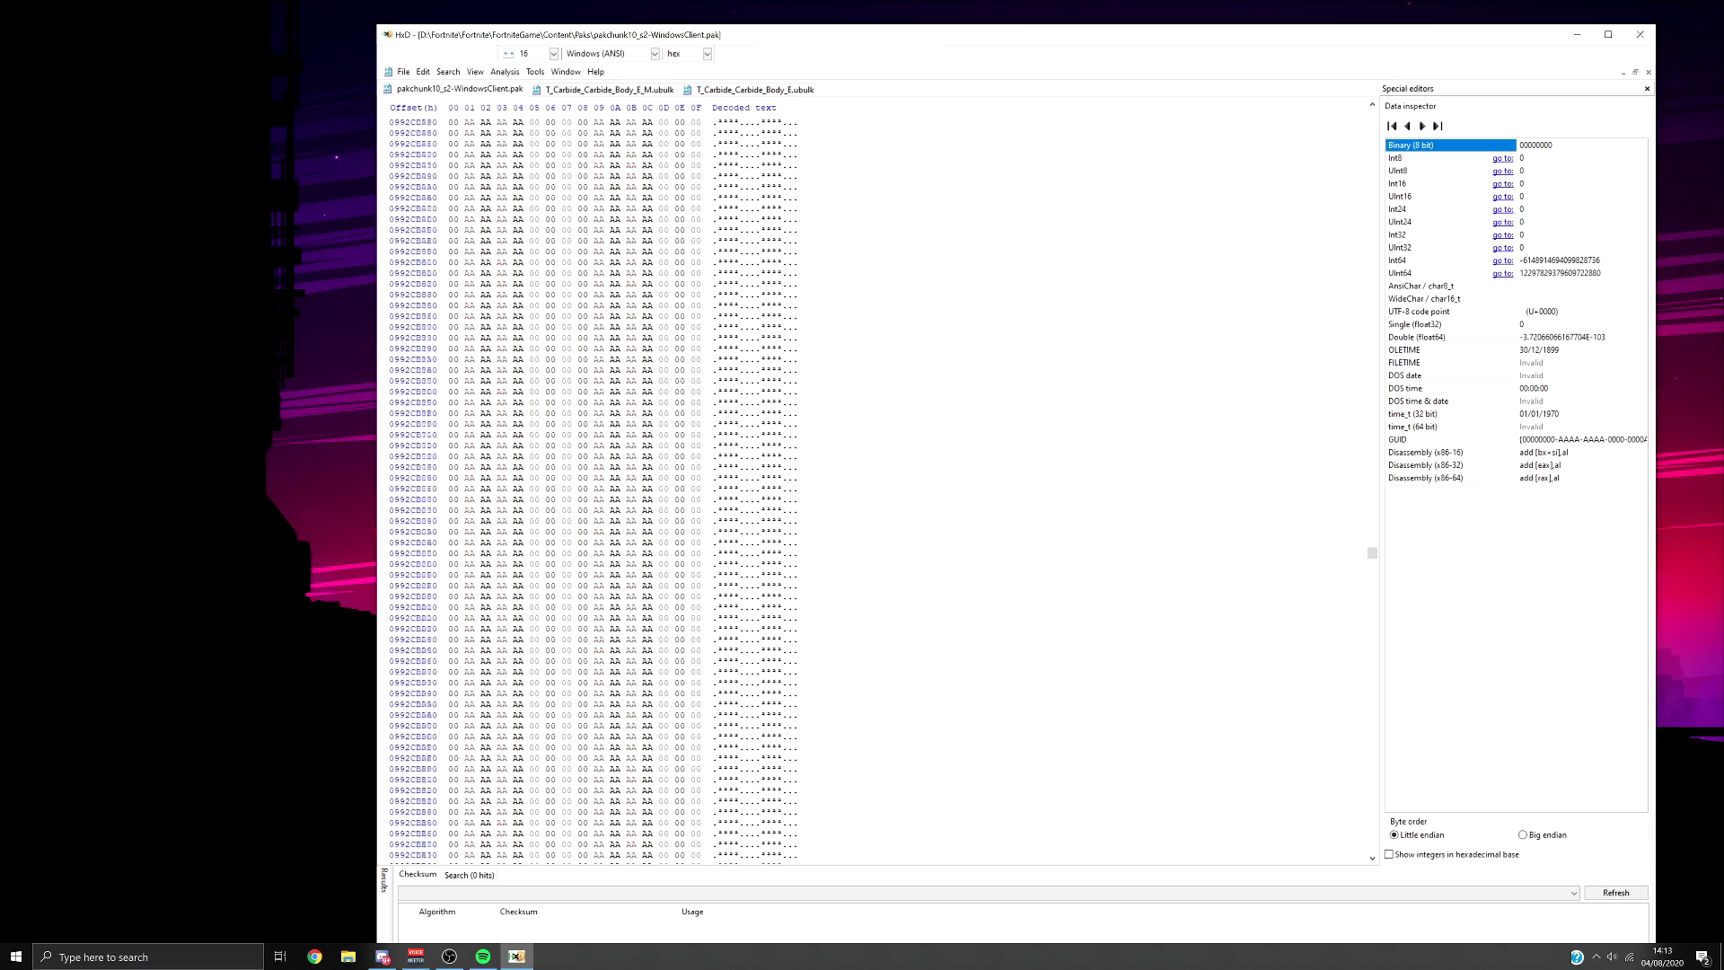
key(Page_Up)
key(Page_Up)
key(Page_Up)
key(Page_Up)
key(Page_Up)
key(Page_Up)
key(Page_Up)
key(Page_Up)
key(Page_Up)
key(Page_Up)
key(Page_Up)
key(Page_Up)
key(Page_Up)
key(Page_Up)
key(Page_Up)
key(Page_Up)
key(Page_Up)
key(Page_Up)
key(Page_Up)
key(Page_Up)
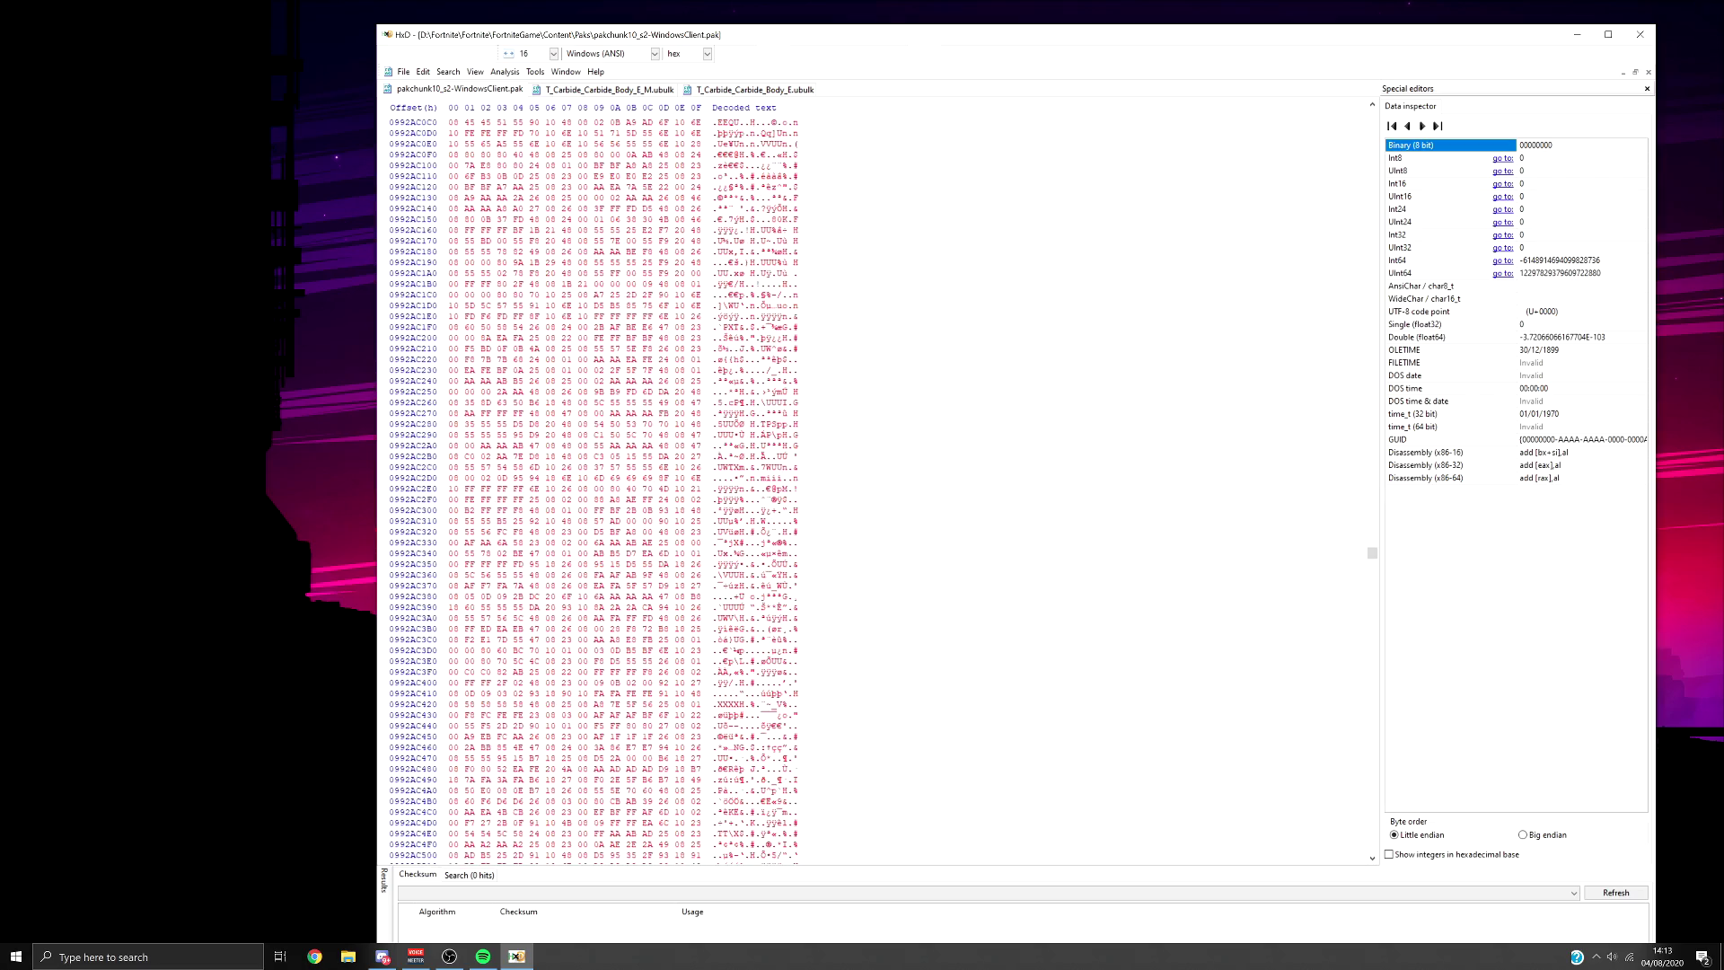
scroll(878, 485, down, 20)
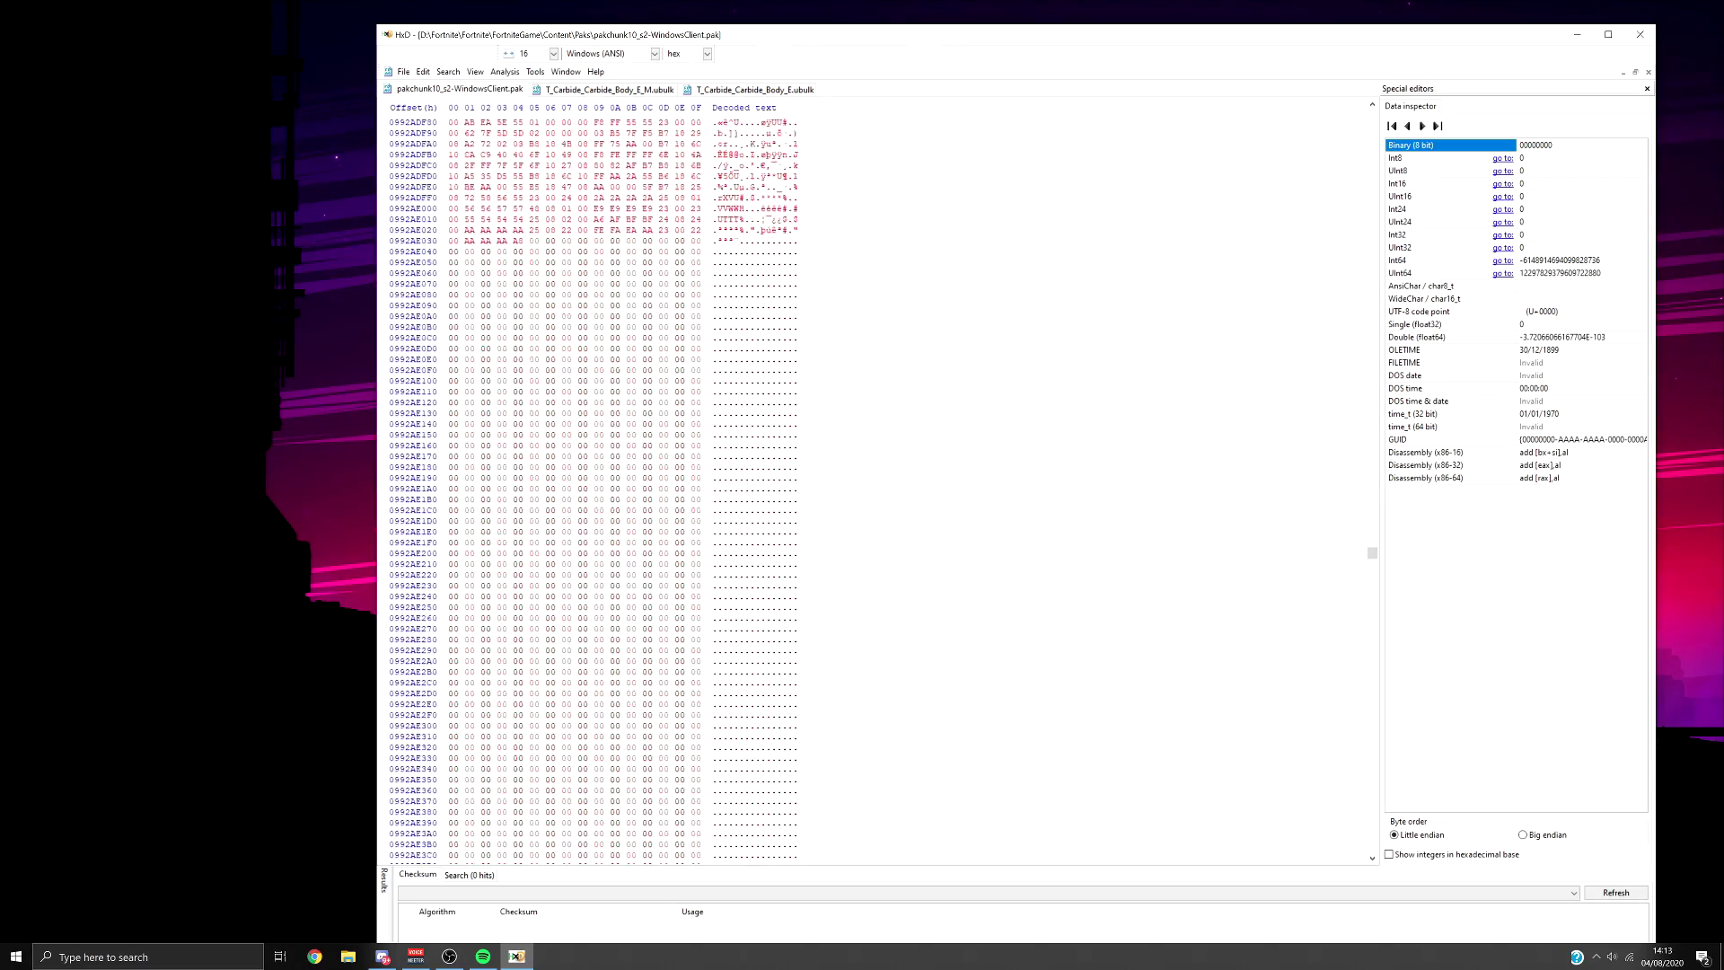
scroll(878, 485, up, 20)
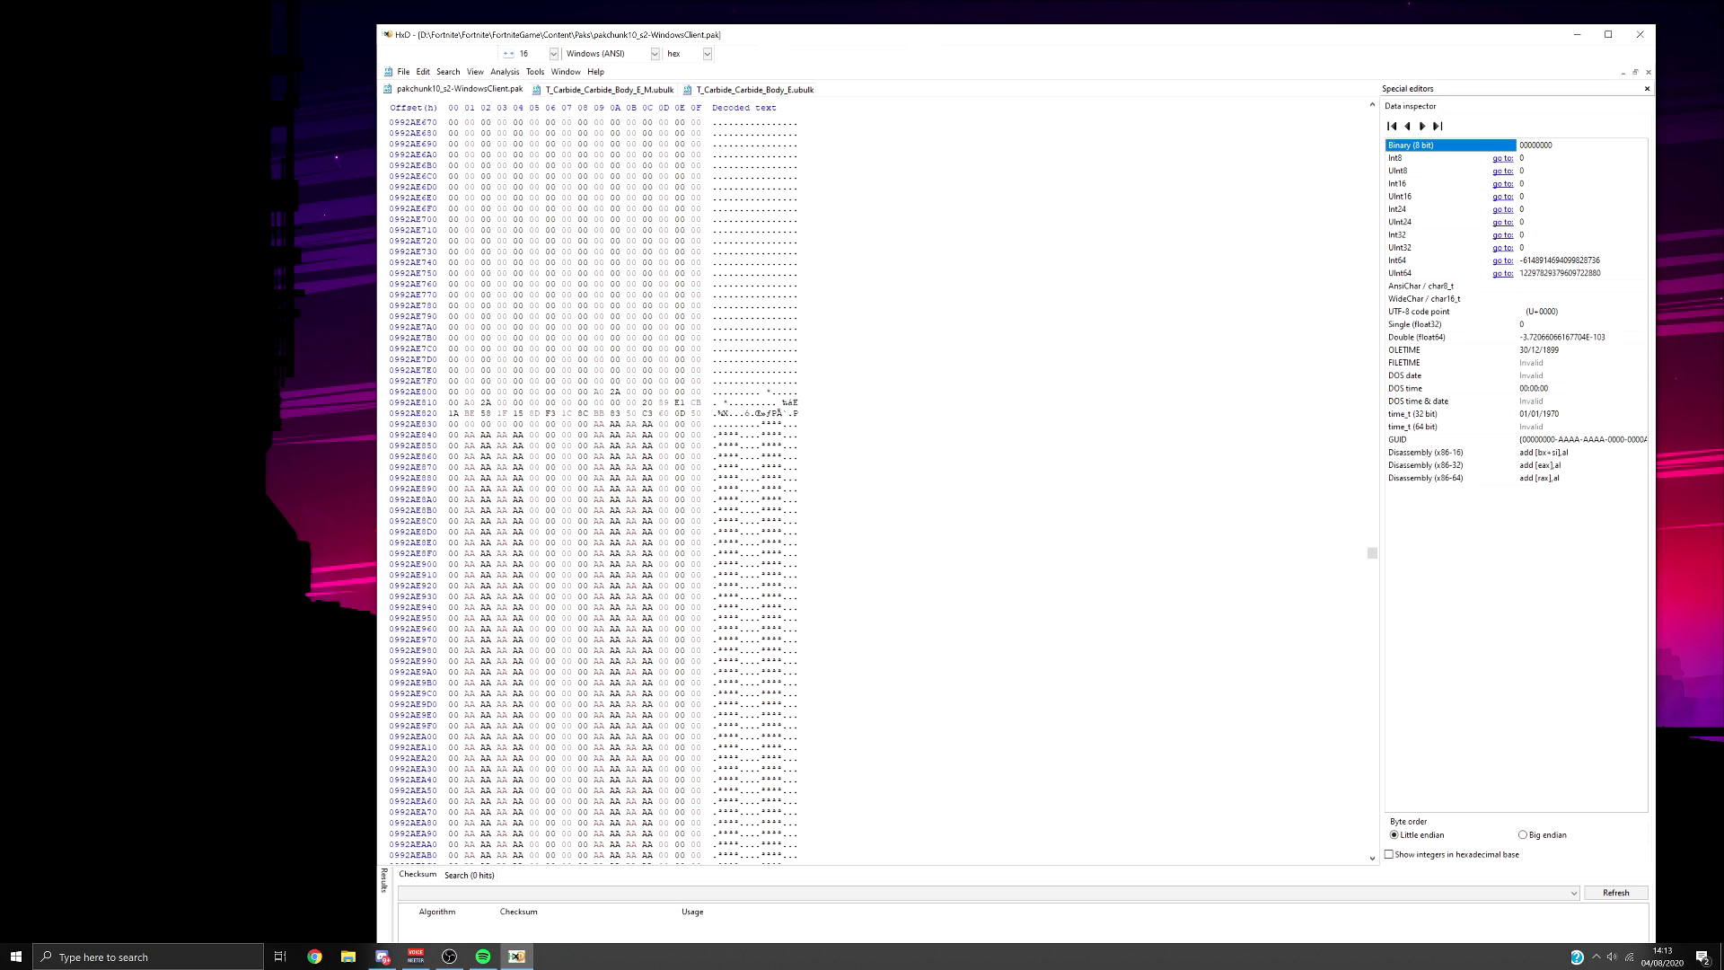
Place the cursor on the first Body_E byte in the pak file, byte 05 of row 0992AE830, just before the repeating 00/AA pattern.
drag(760, 586, 782, 585)
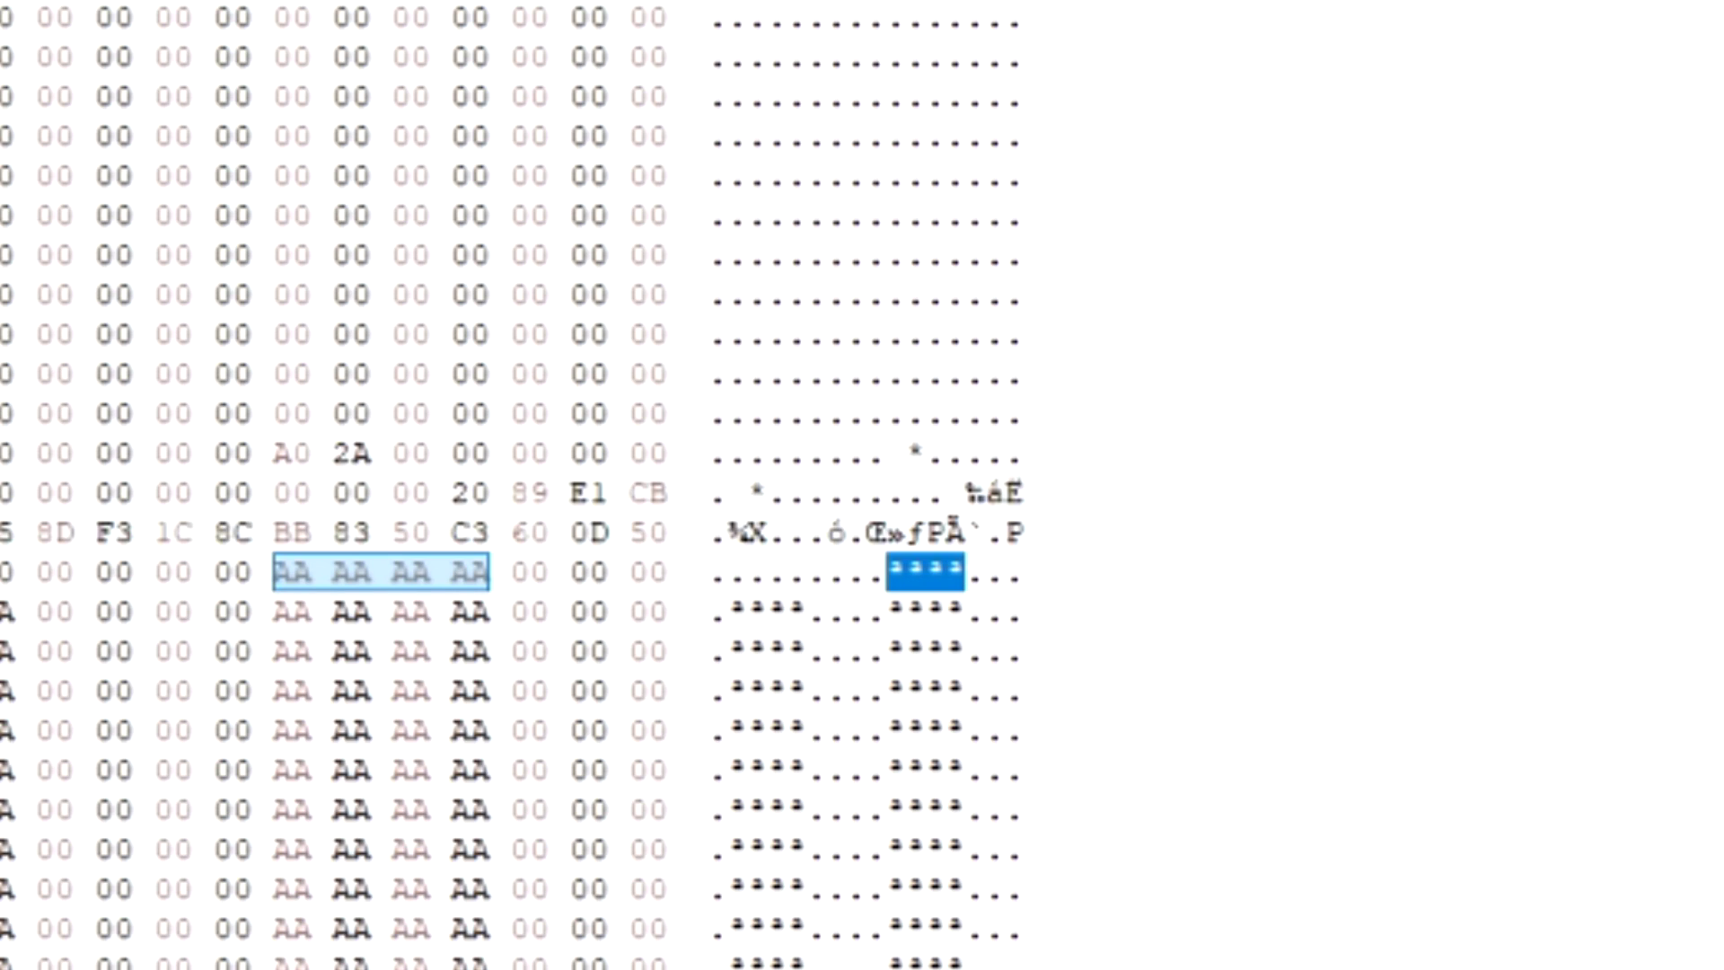
key(Left)
key(Left)
key(Left)
key(Left)
key(Left)
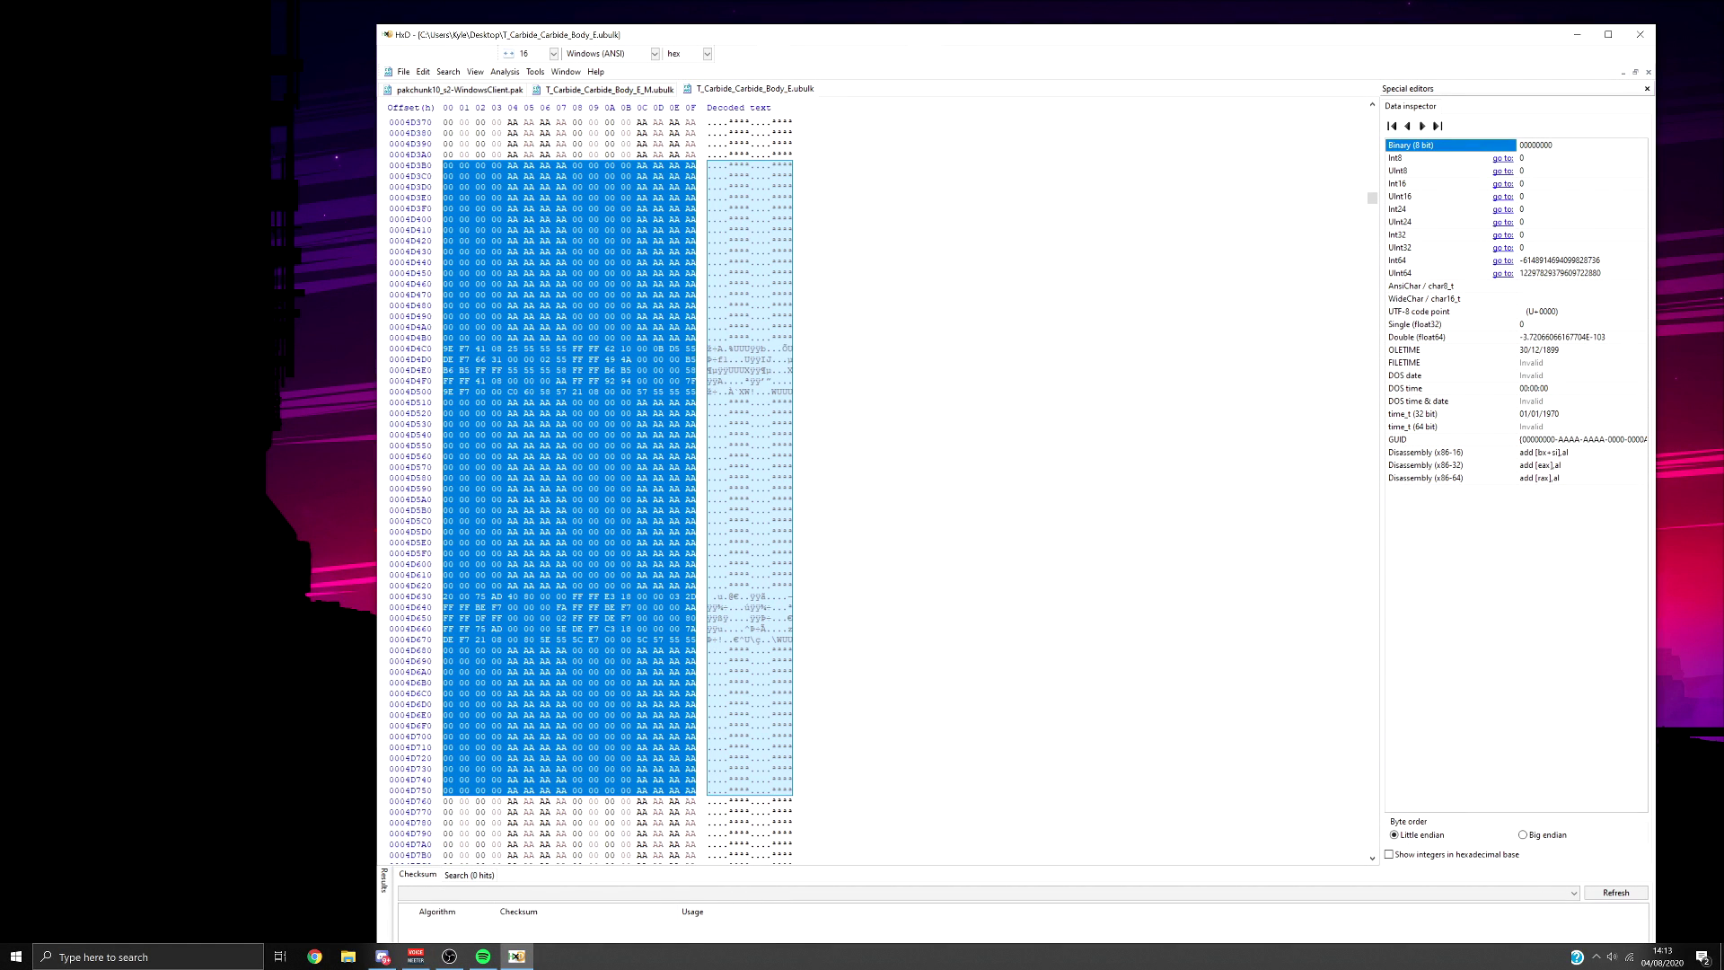
Check the full length of T_Carbide_Carbide_Body_E.ubulk, and select a block of length 2AA000 from the cursor in the pak file.
key(ctrl+a)
key(ctrl+e)
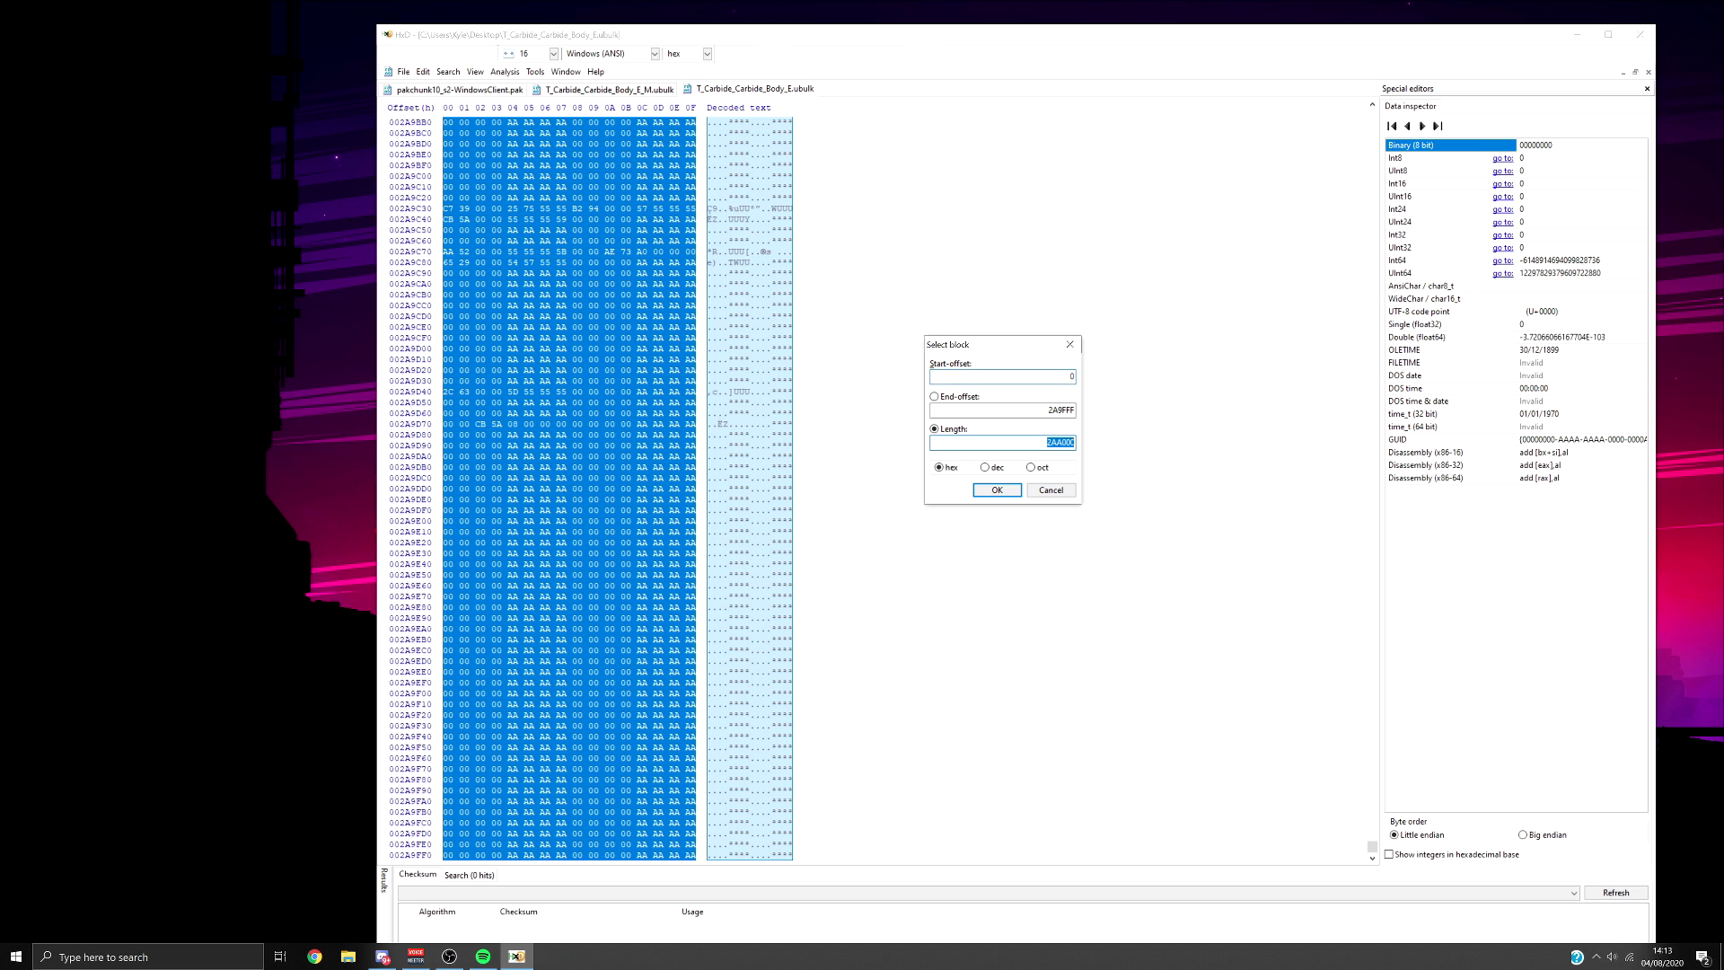
click(1069, 345)
click(460, 90)
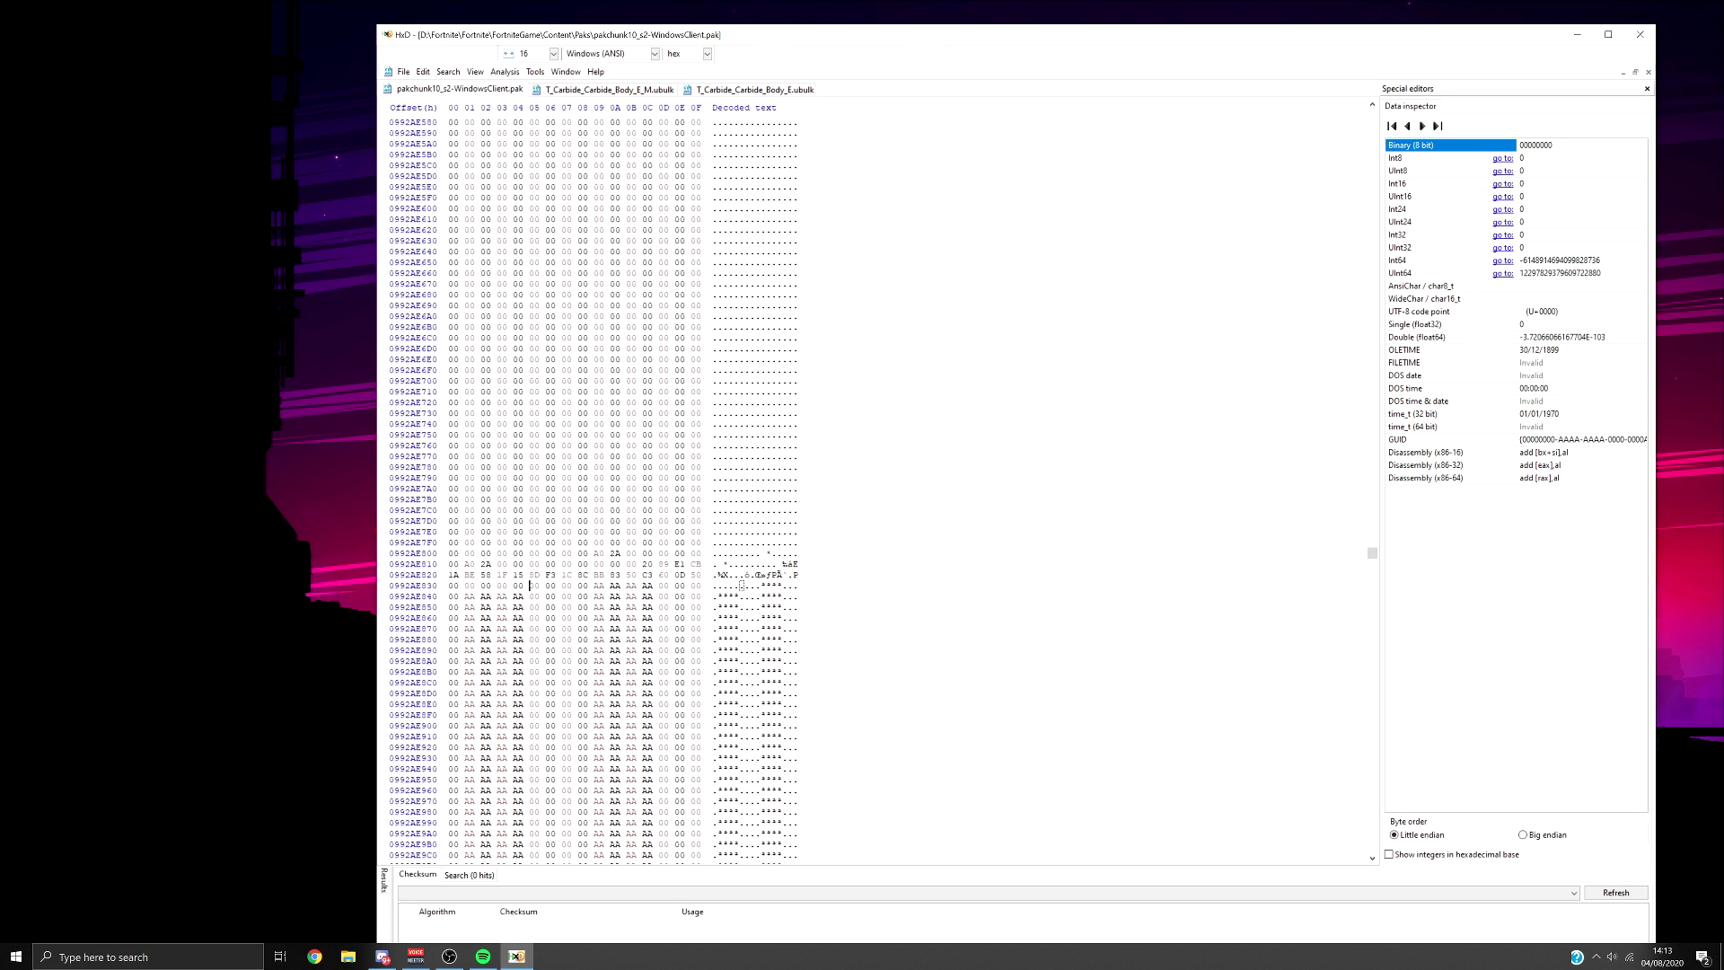
key(ctrl+e)
text(2AA000)
key(Return)
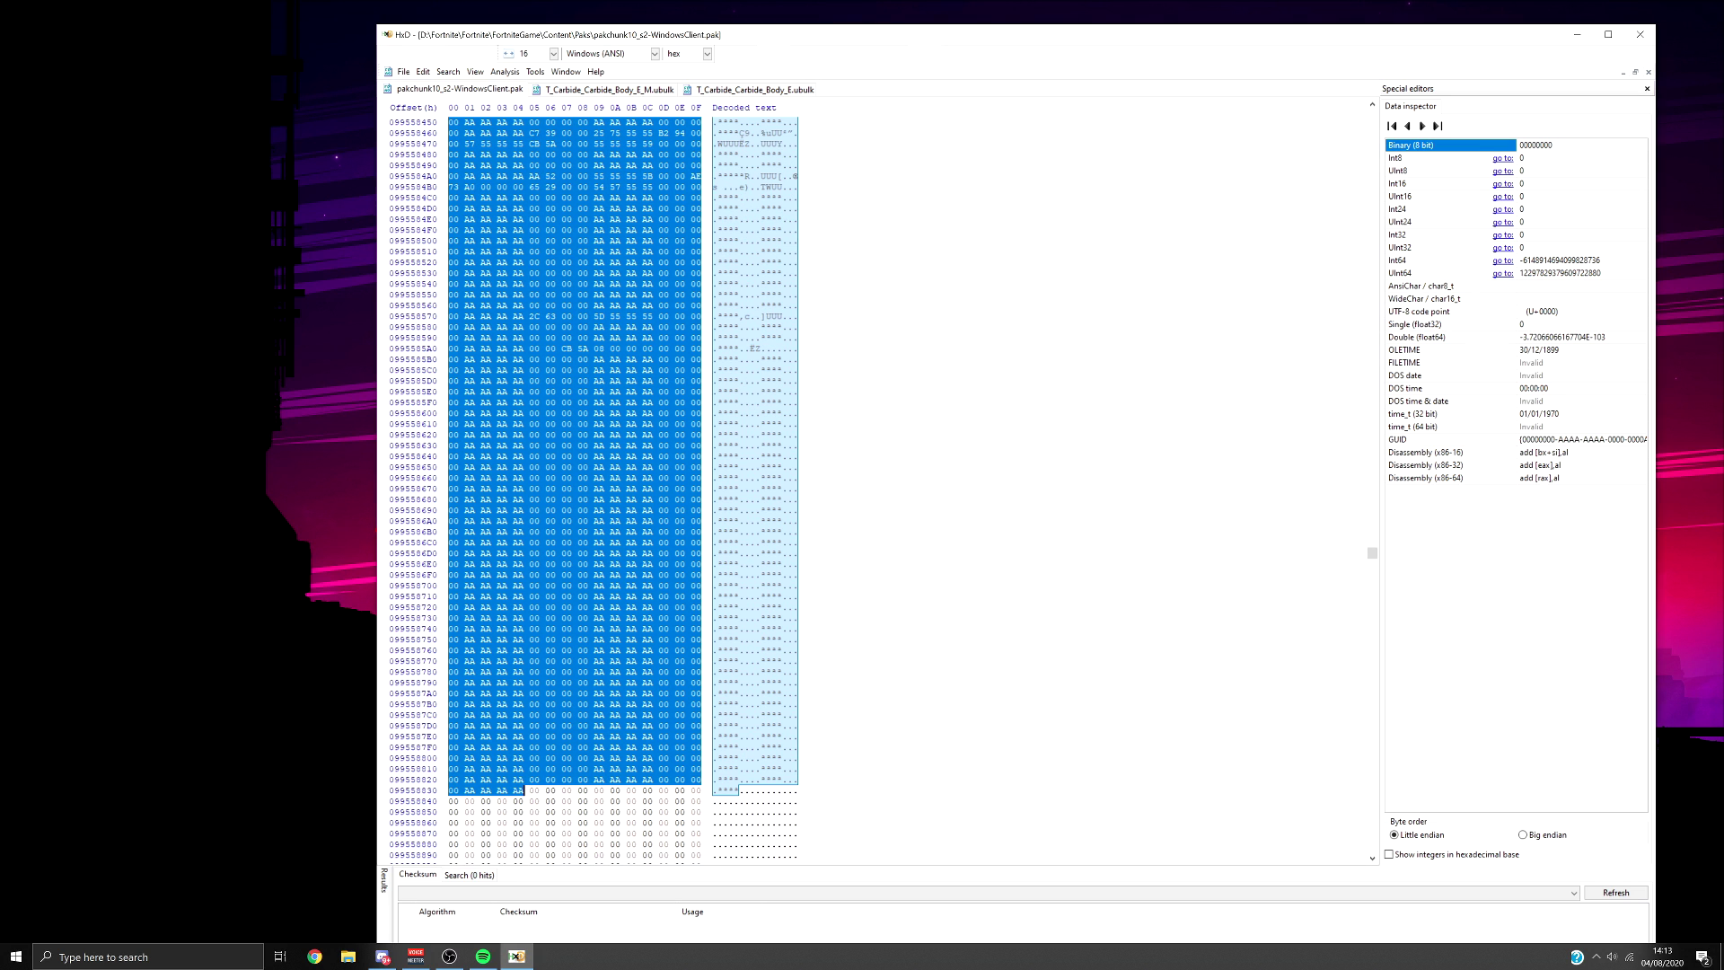
Copy all bytes of T_Carbide_Carbide_Body_E_M.ubulk and overwrite the selected Body_E block in the pak file with them.
click(609, 90)
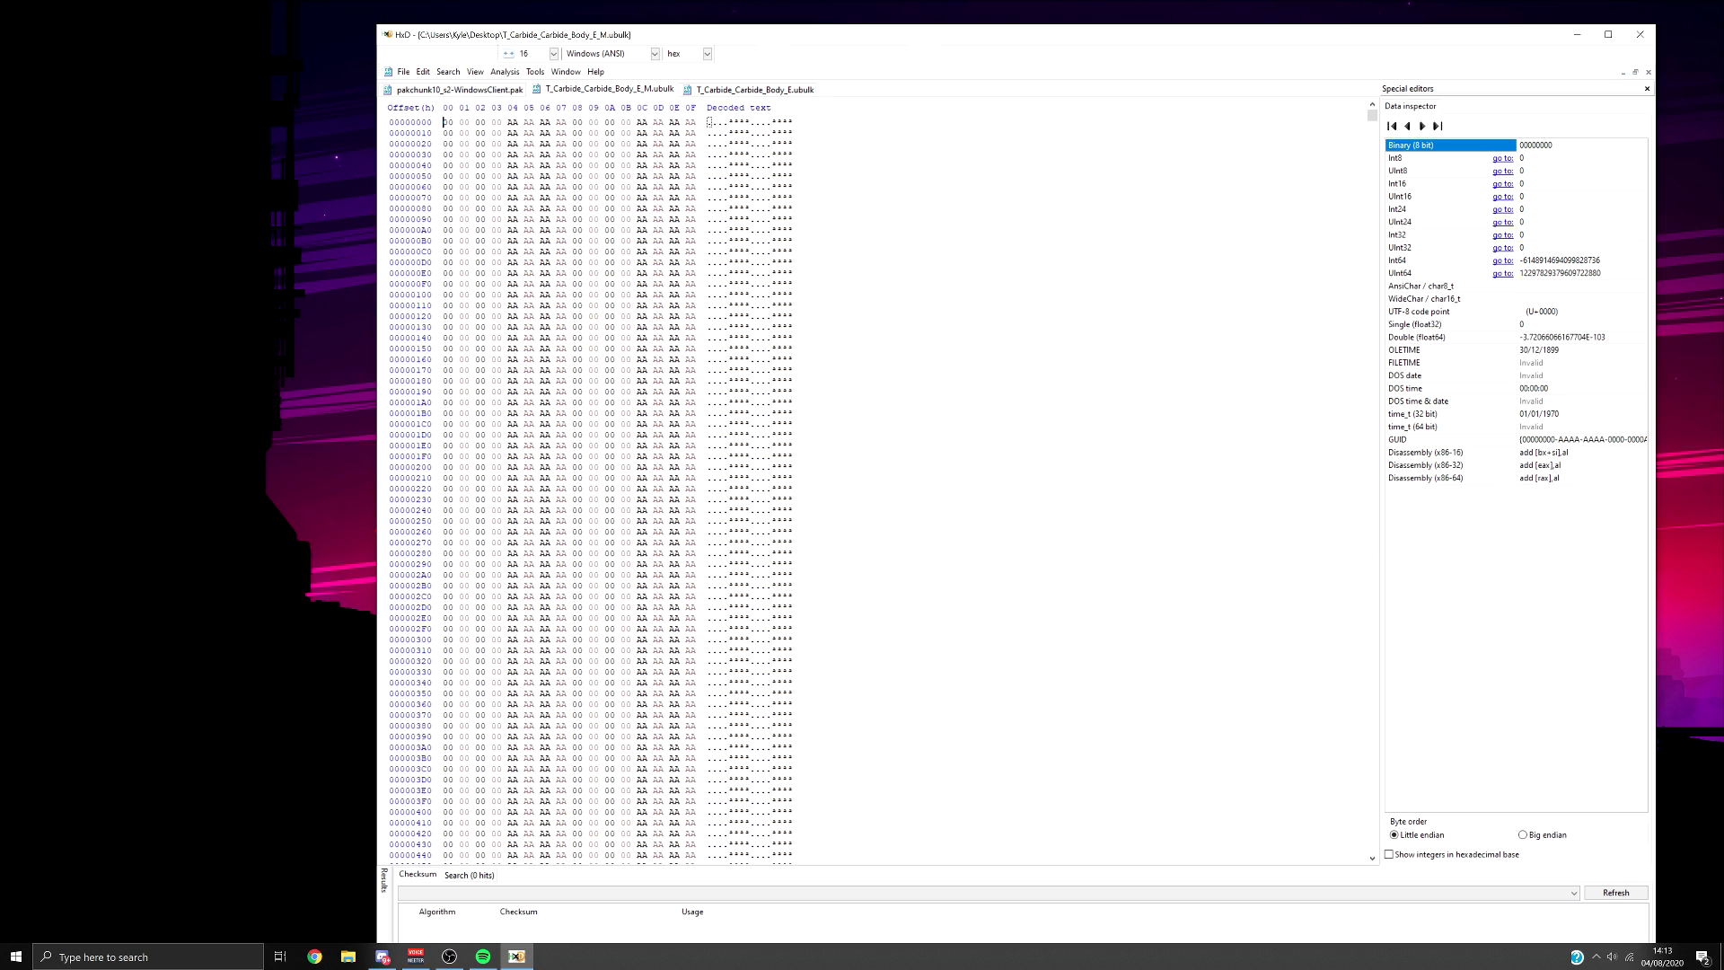
key(ctrl+a)
key(ctrl+c)
key(ctrl+Tab)
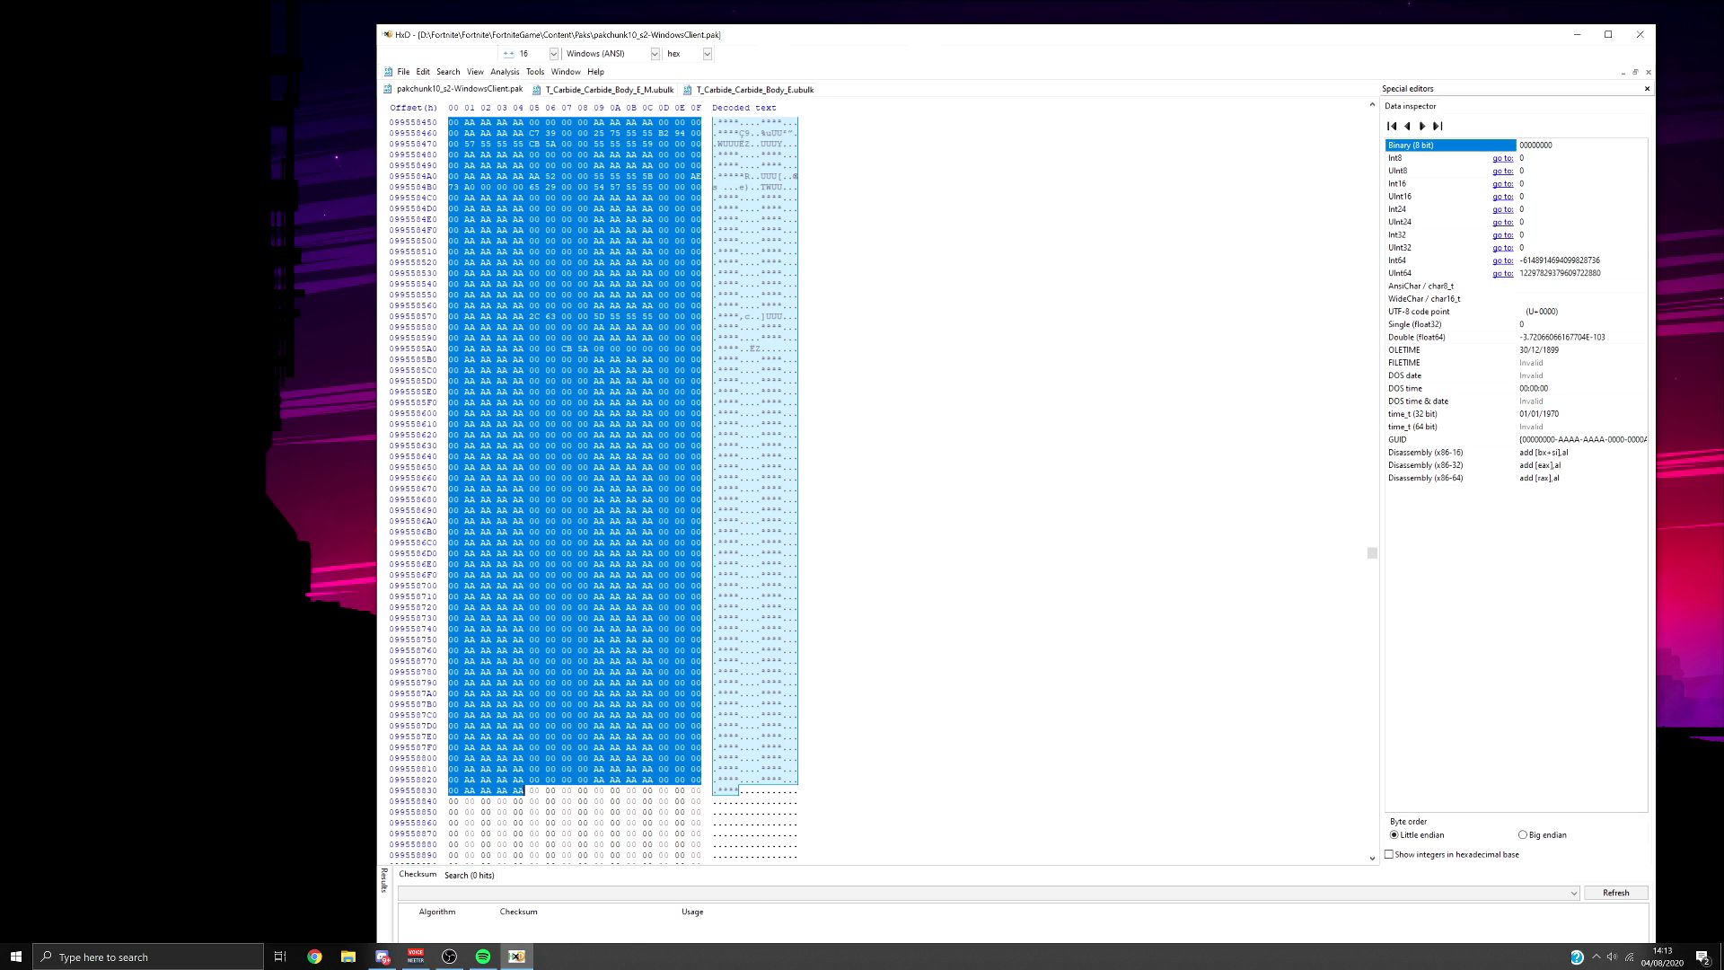
key(ctrl+v)
scroll(592, 485, down, 9)
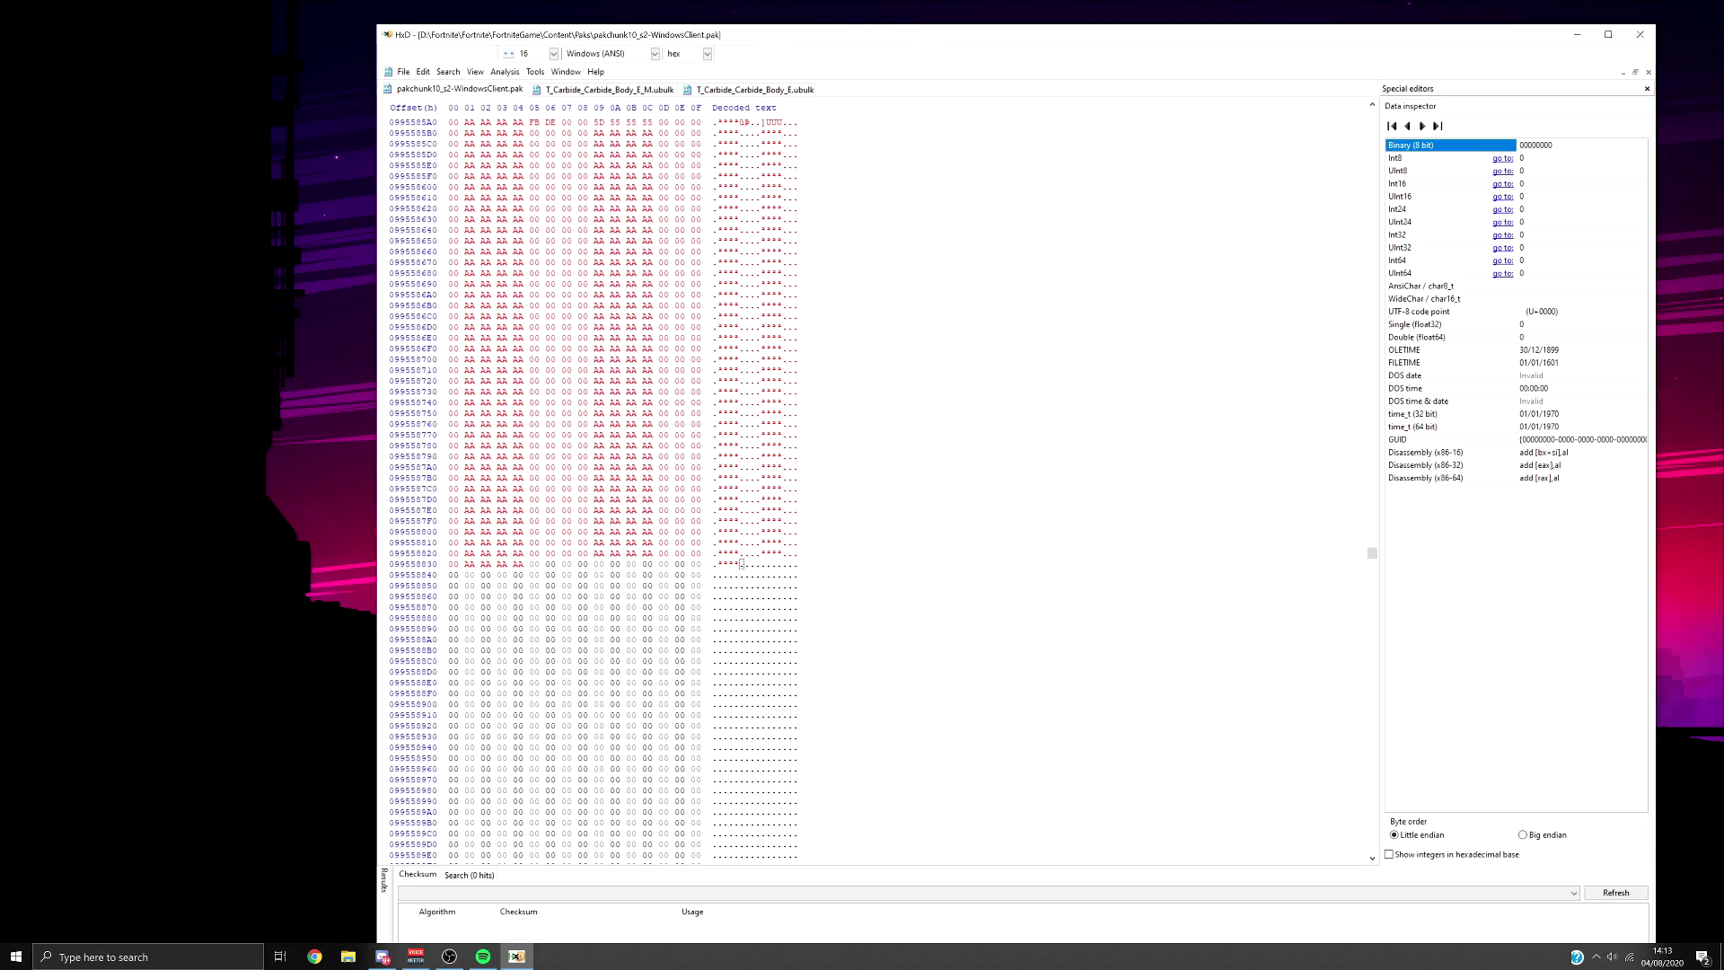
Close both Body_E files and open T_Carbide_Carbide_Body_FX_M.ubulk and T_Carbide_Carbide_Body_FX.ubulk beside the pak file.
click(588, 90)
right_click(586, 88)
click(606, 98)
right_click(593, 93)
click(613, 102)
drag(778, 25, 1044, 208)
drag(426, 258, 835, 359)
drag(1068, 212, 753, 73)
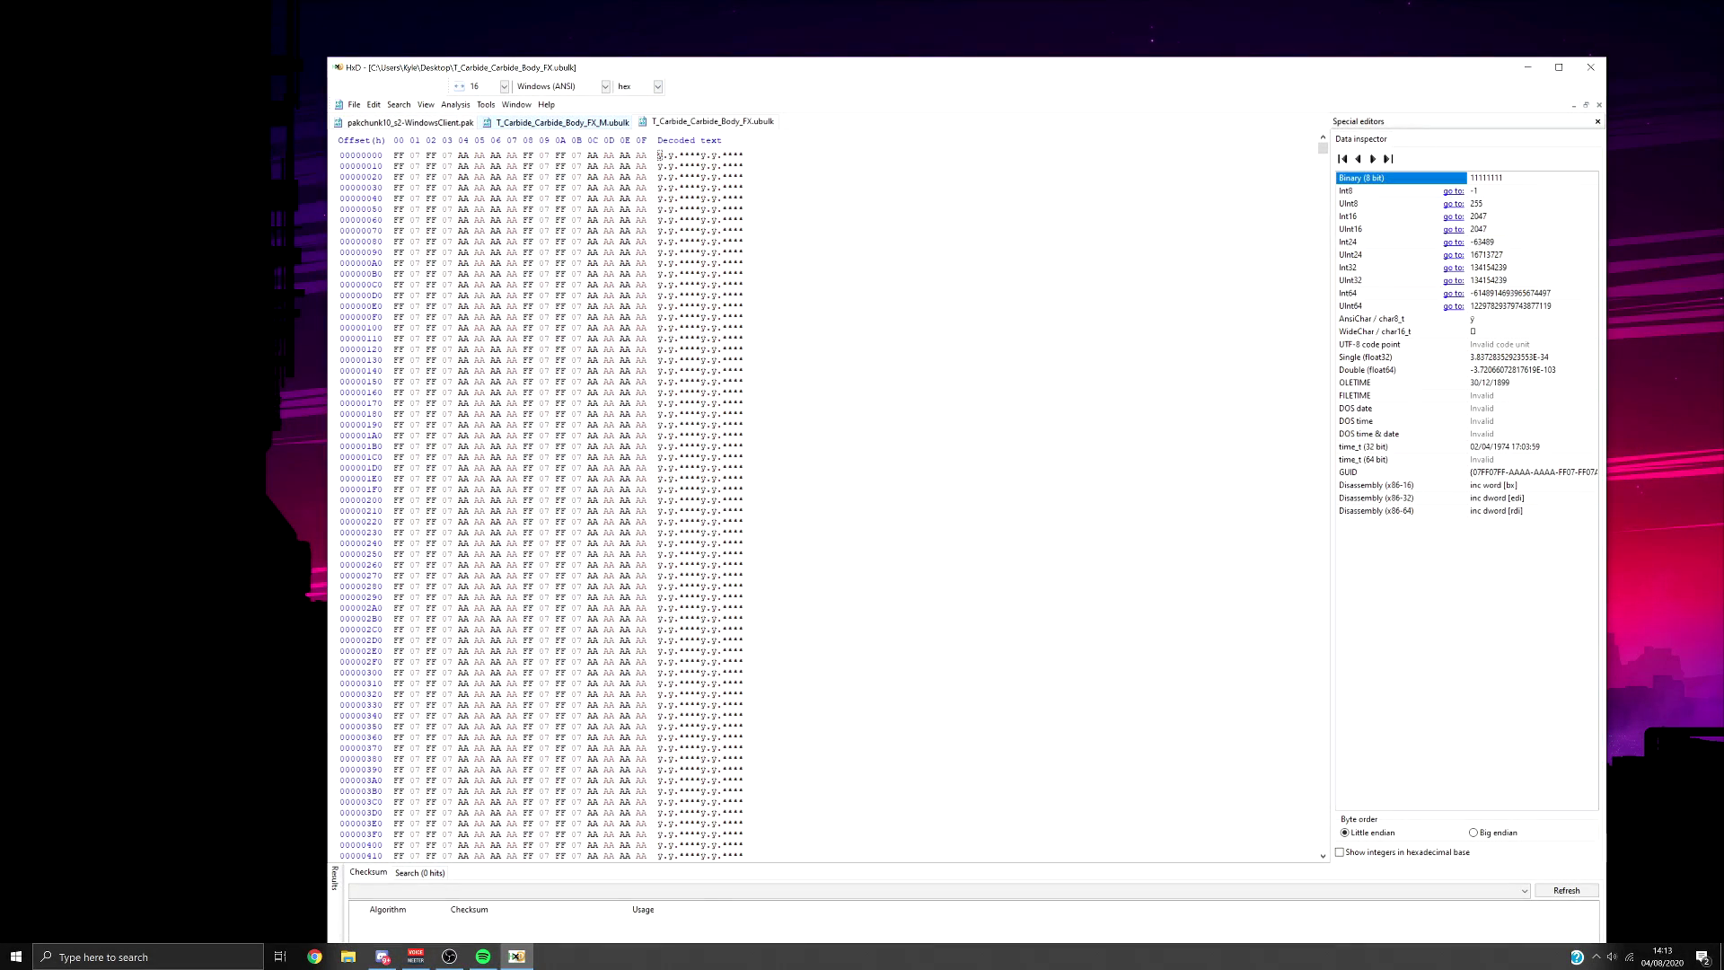
Copy a distinctive run of bytes from T_Carbide_Carbide_Body_FX.ubulk, rows 0008E860 to 0008EAE0, including the non-repeating rows.
scroll(826, 499, up, 2)
drag(395, 155, 650, 871)
click(594, 403)
scroll(593, 403, down, 20)
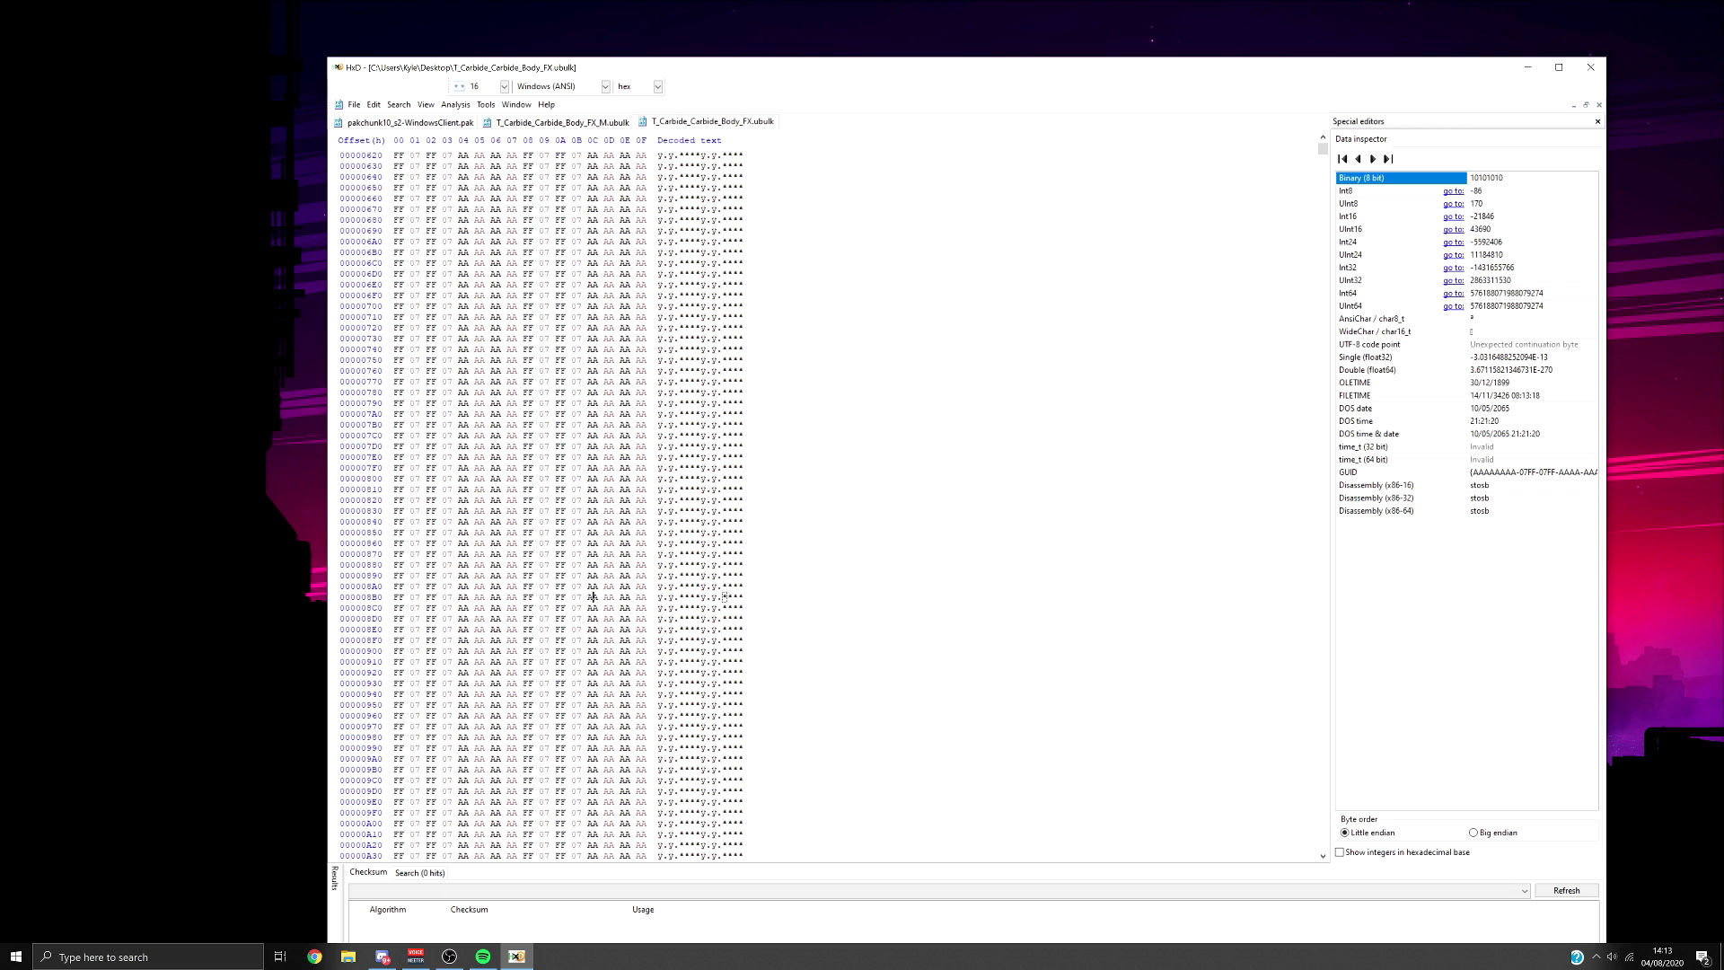
scroll(539, 503, down, 20)
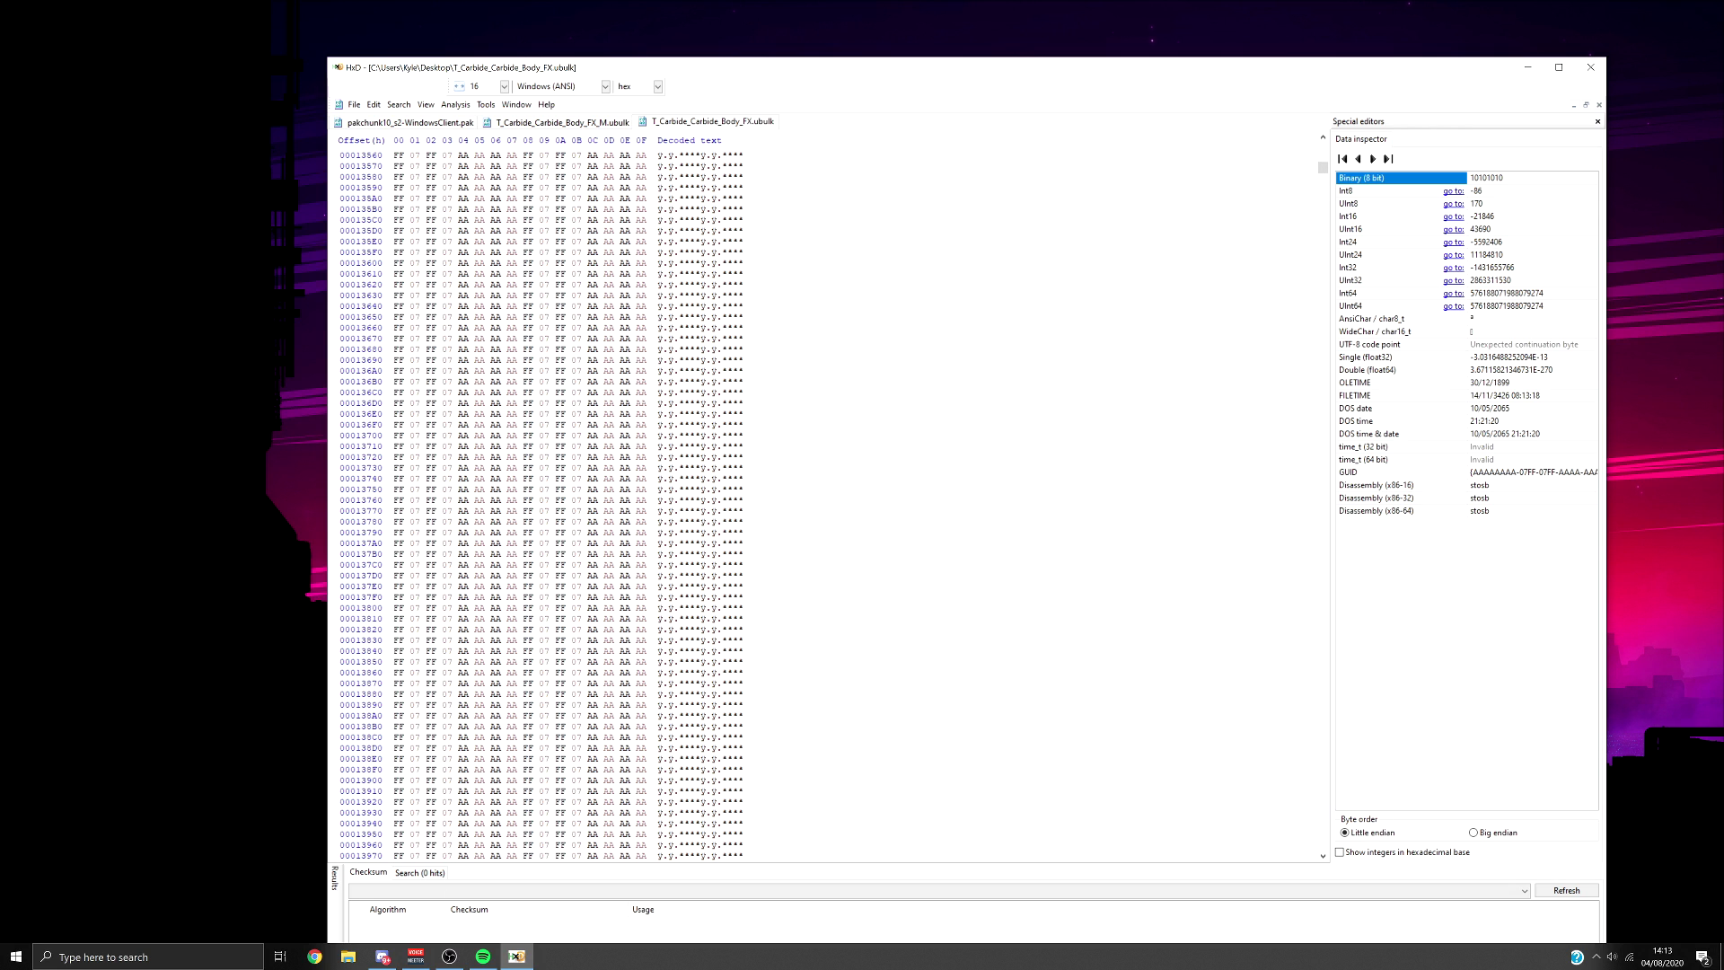
scroll(593, 403, down, 20)
drag(1323, 178, 1322, 294)
drag(396, 306, 647, 737)
Search pakchunk10_s2-WindowsClient.pak for the copied Body_FX bytes.
click(410, 122)
key(ctrl+f)
key(ctrl+v)
click(954, 579)
Trace back from the match to where the Body_FX data begins, after the zero-filled rows and the short header.
scroll(539, 503, up, 20)
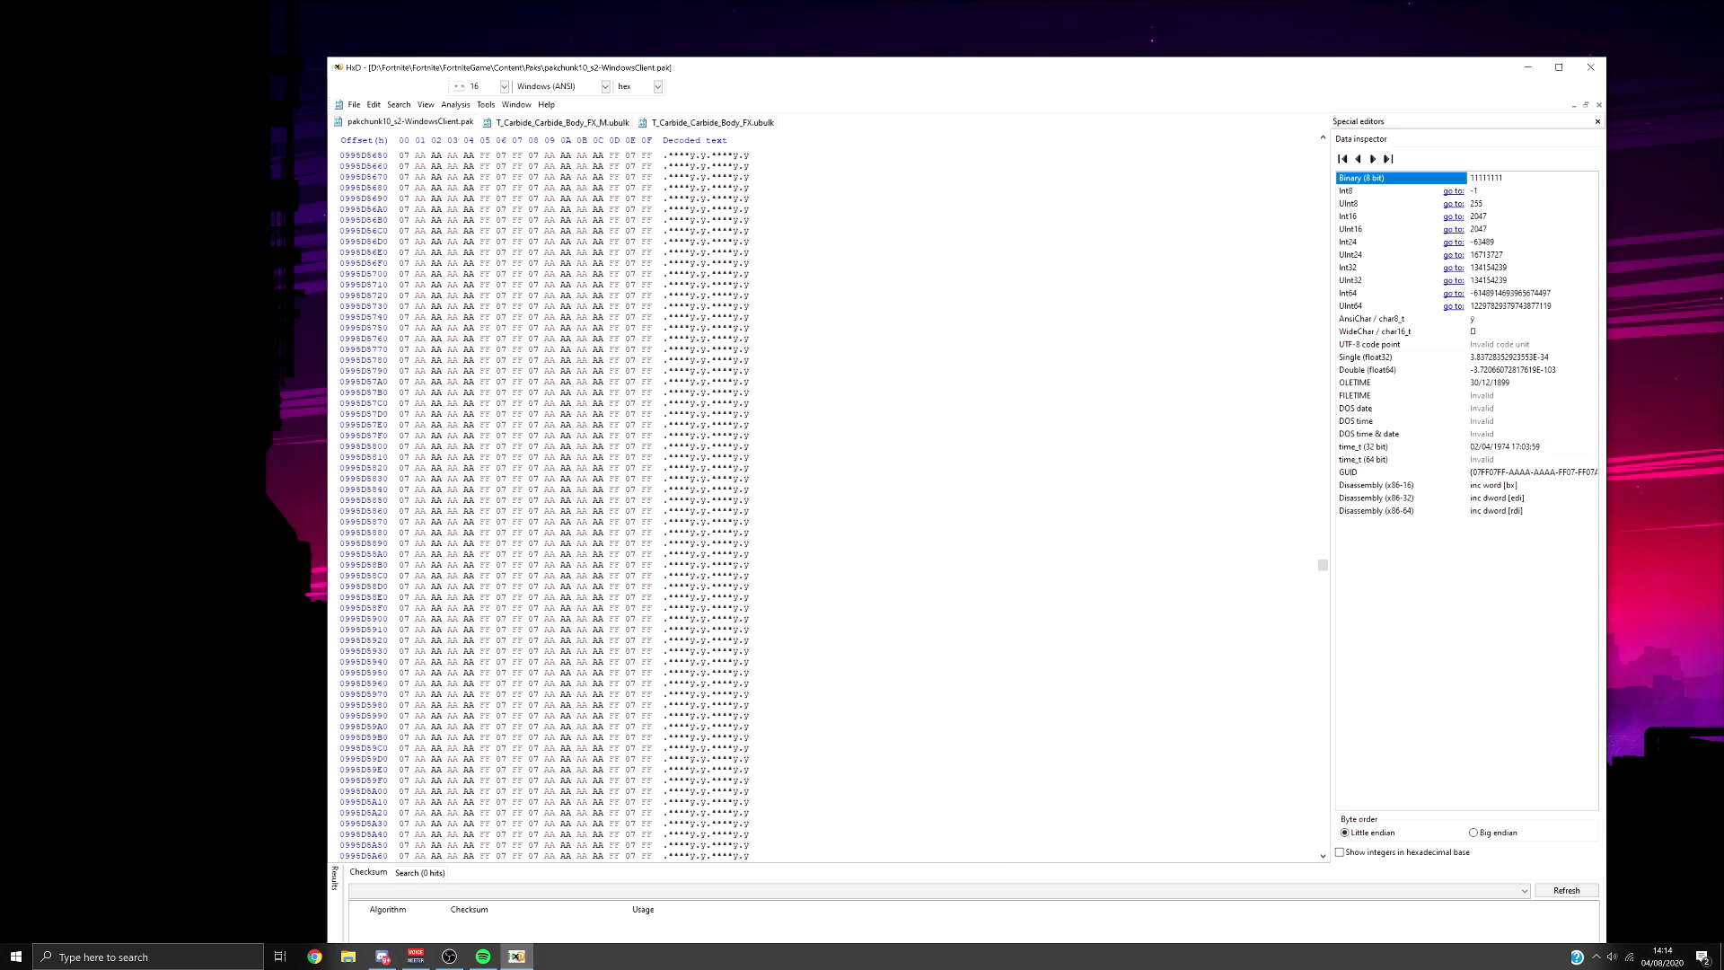
scroll(539, 502, up, 20)
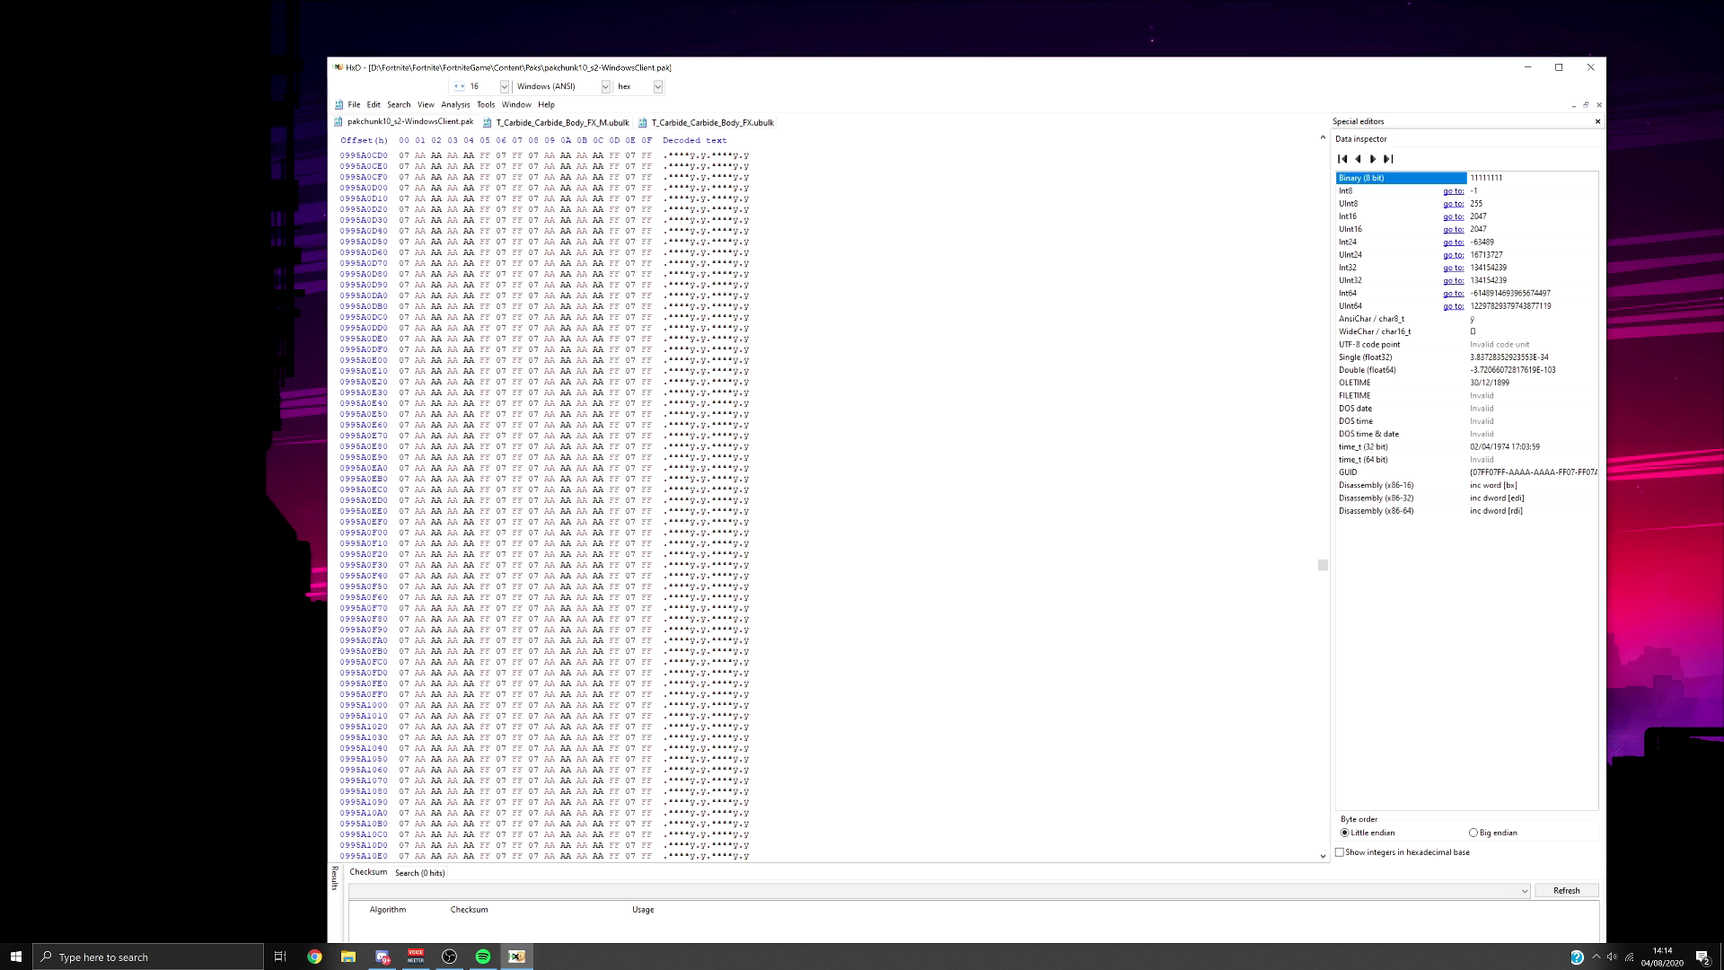
scroll(539, 503, up, 20)
scroll(539, 502, down, 10)
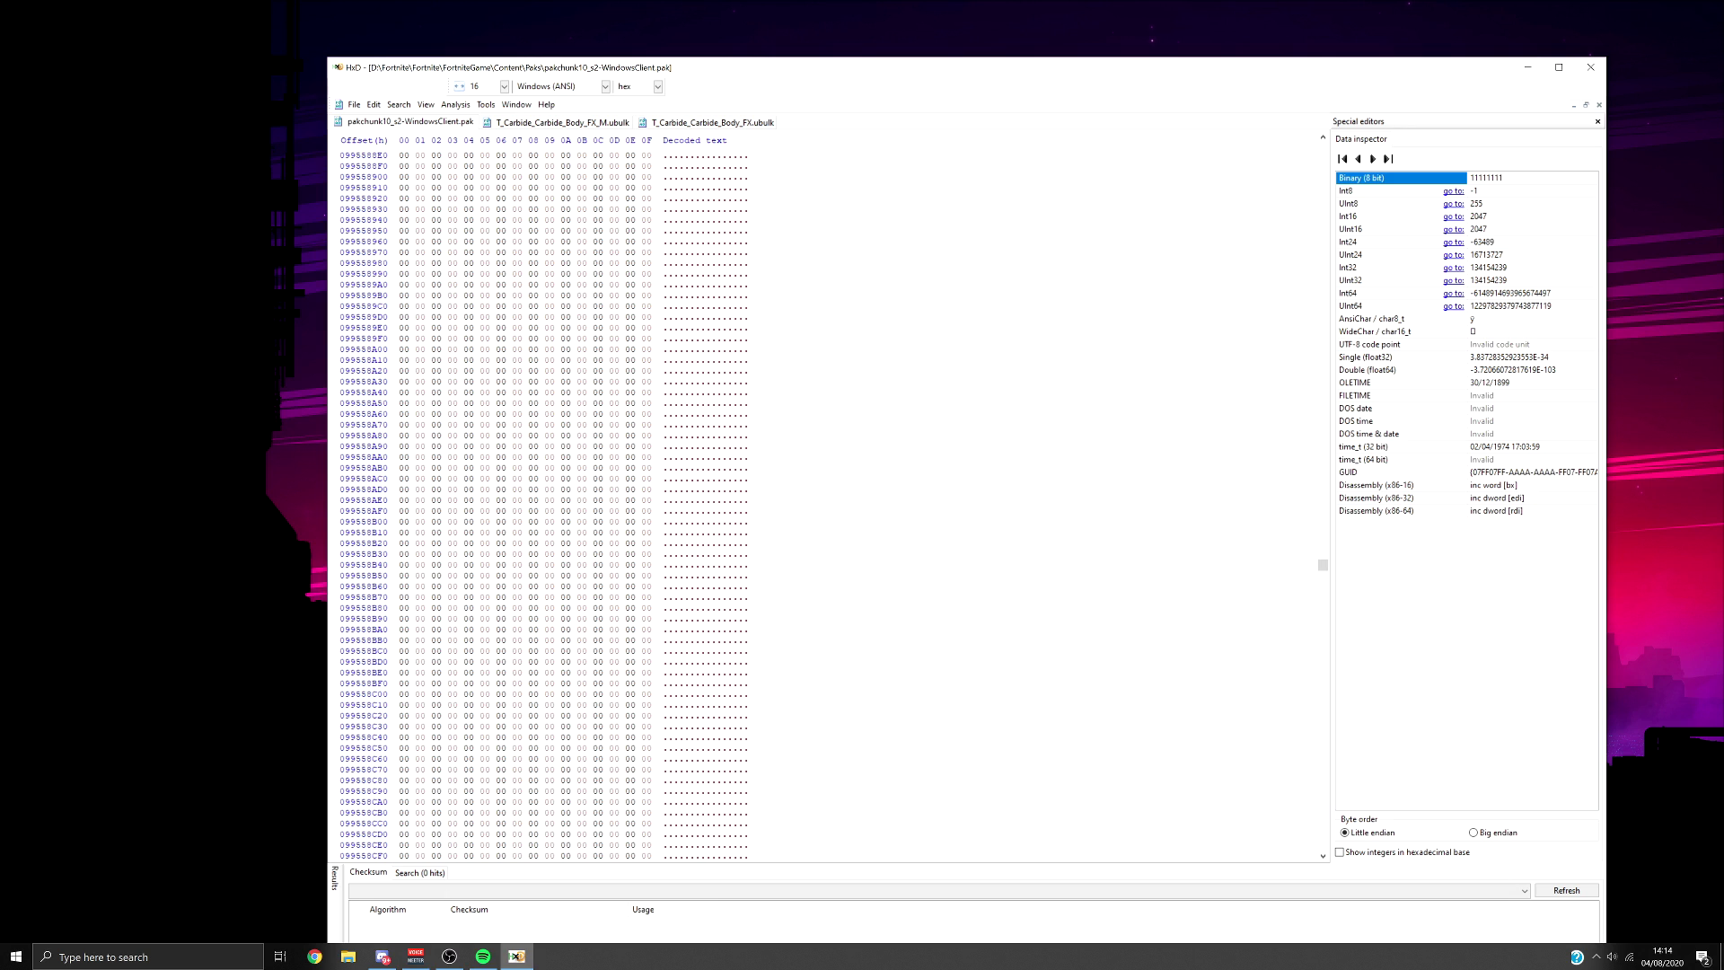
scroll(538, 502, down, 9)
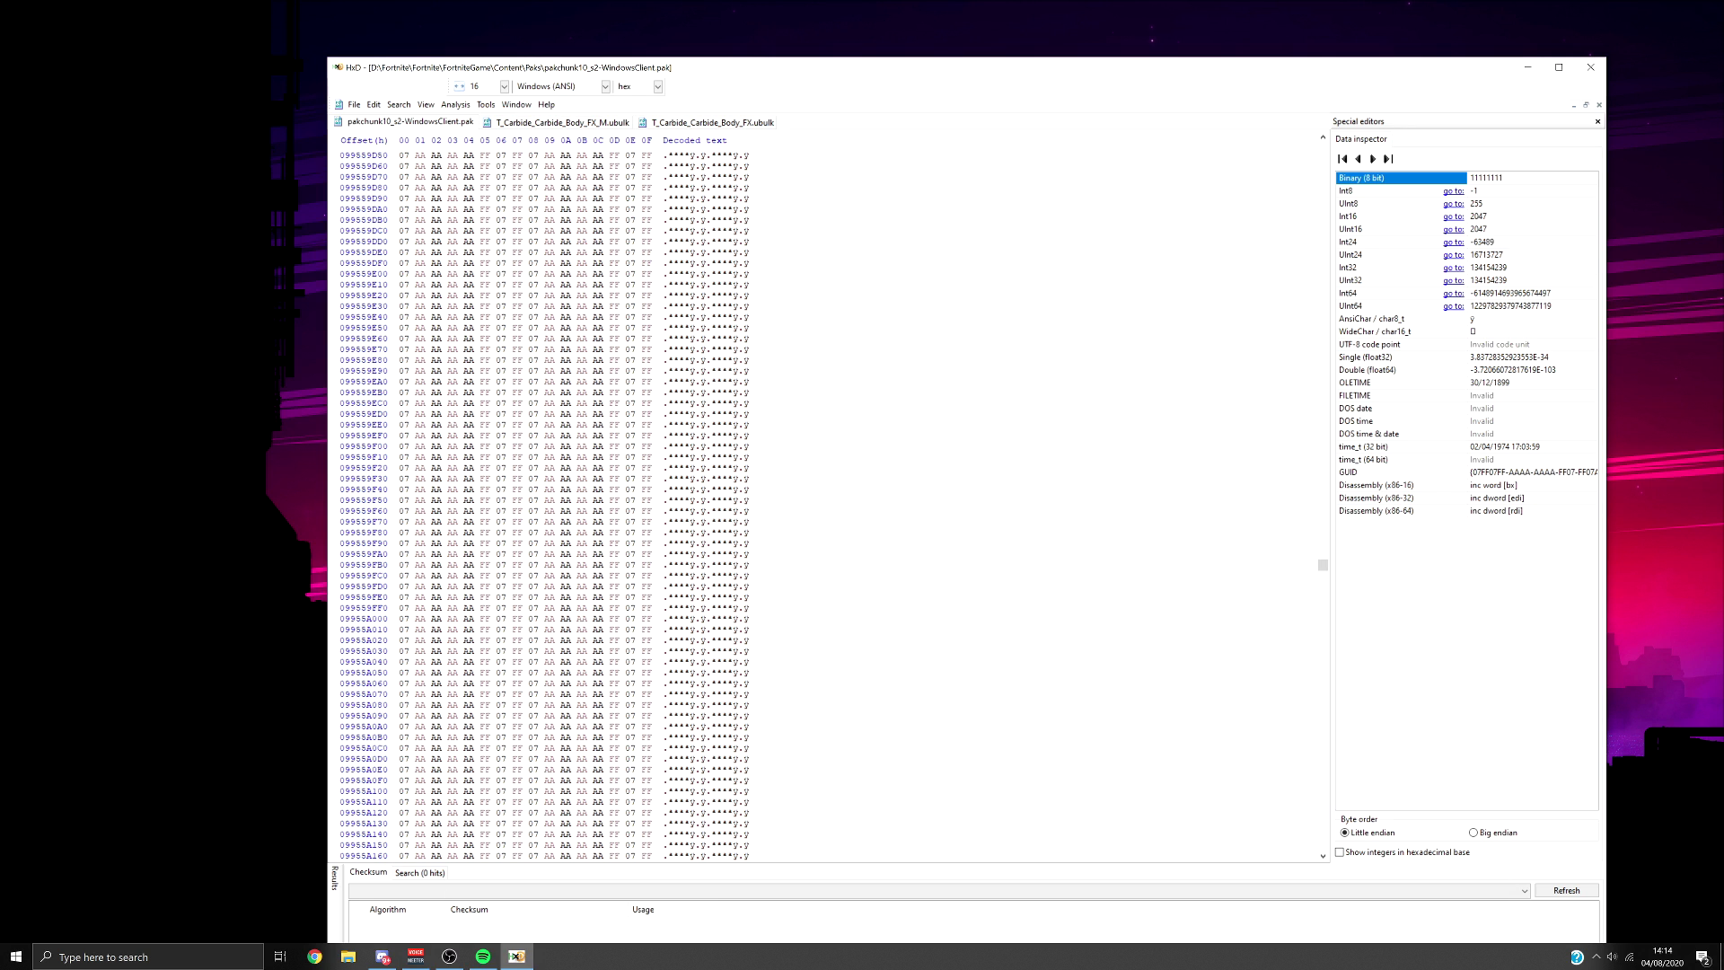
scroll(826, 503, up, 10)
click(713, 467)
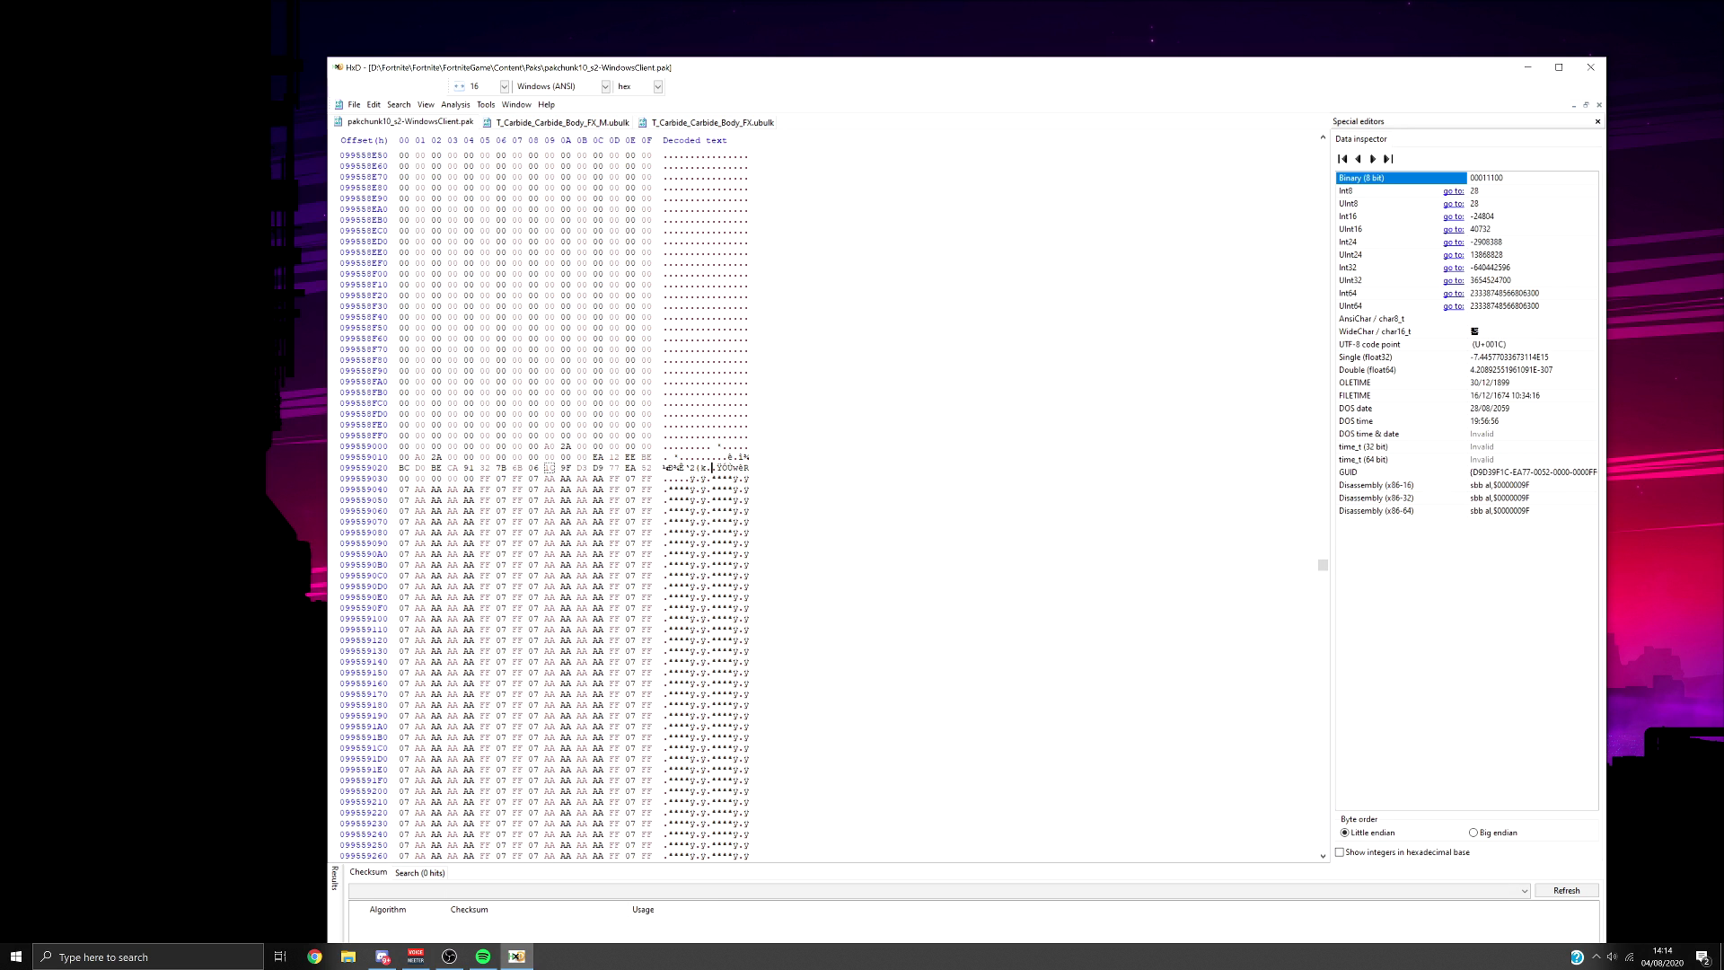
Examine the opening bytes of T_Carbide_Carbide_Body_FX.ubulk to see how its repeating pattern starts.
click(712, 122)
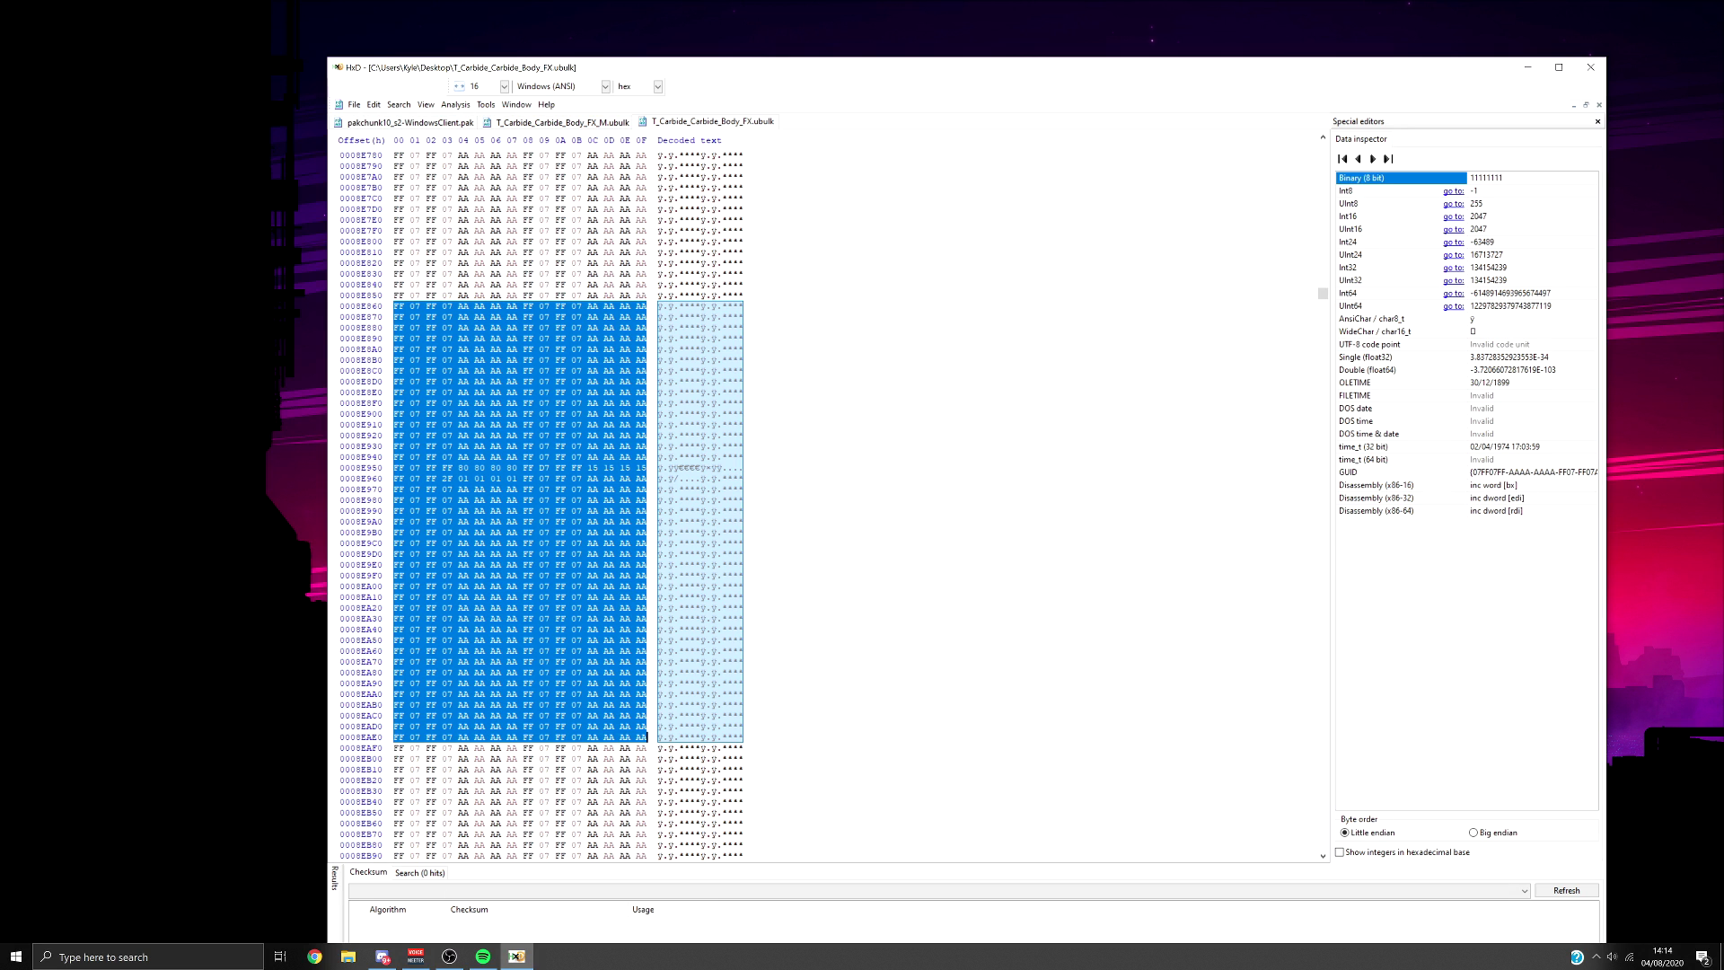
drag(1323, 294, 1322, 171)
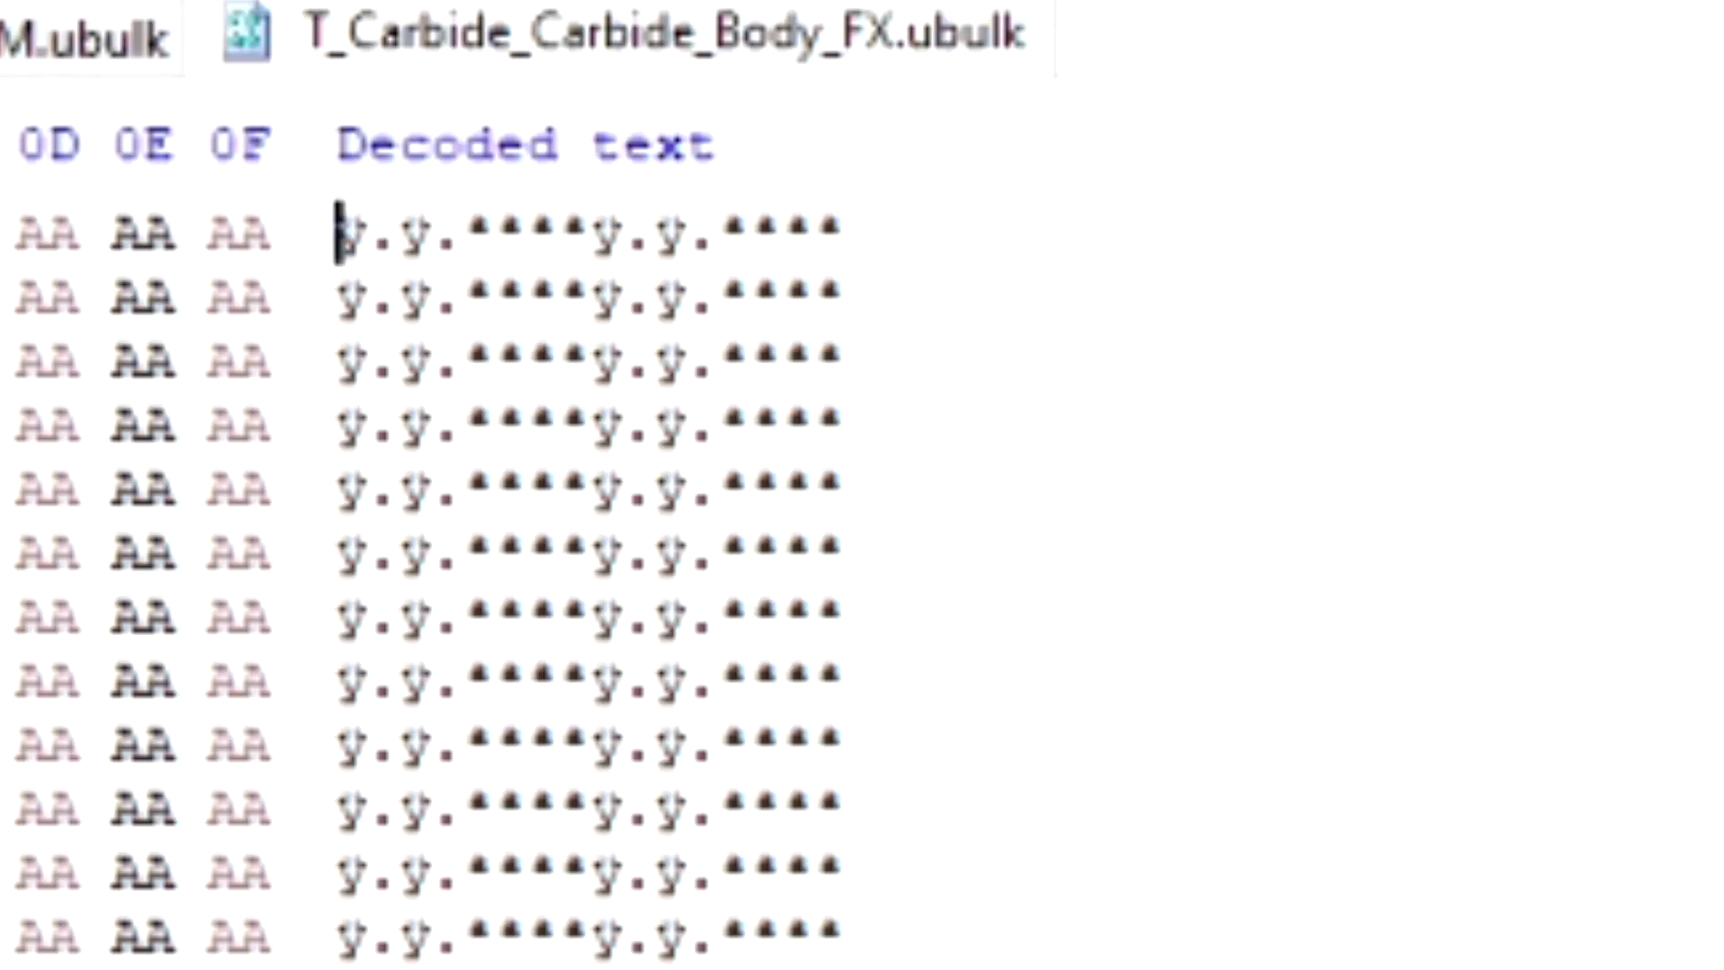
click(663, 156)
click(668, 155)
double_click(688, 156)
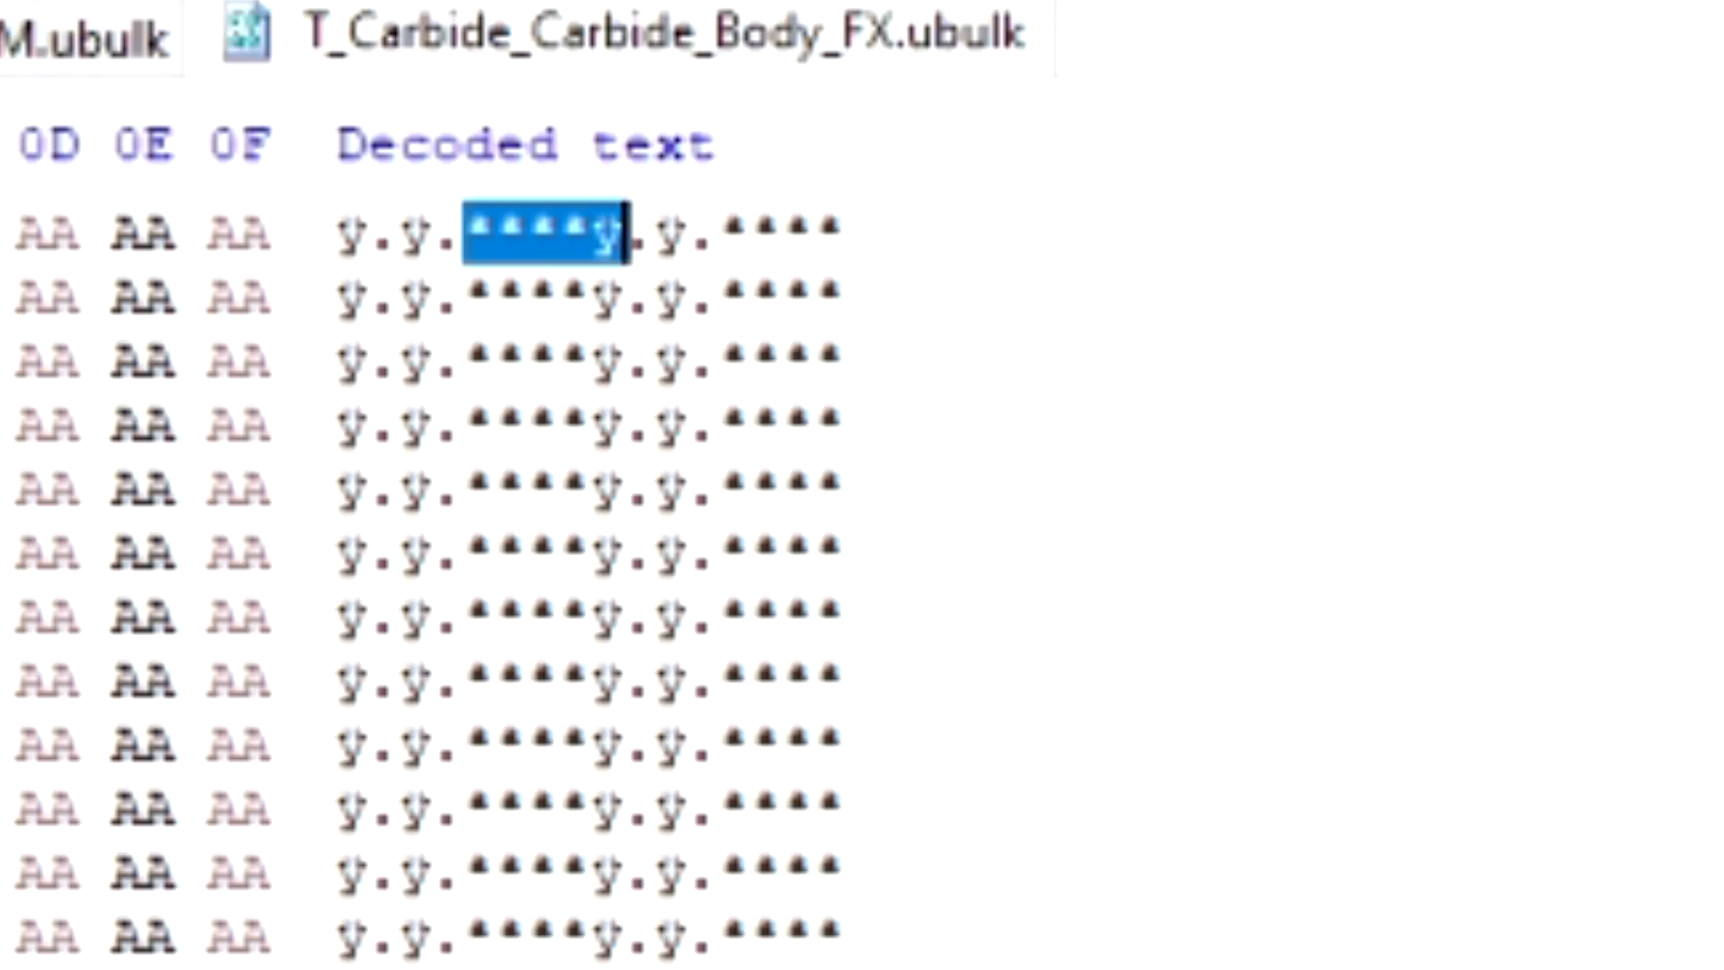
Place the cursor in the pak file on the first FF byte of the Body_FX data, in row 099559030.
click(81, 40)
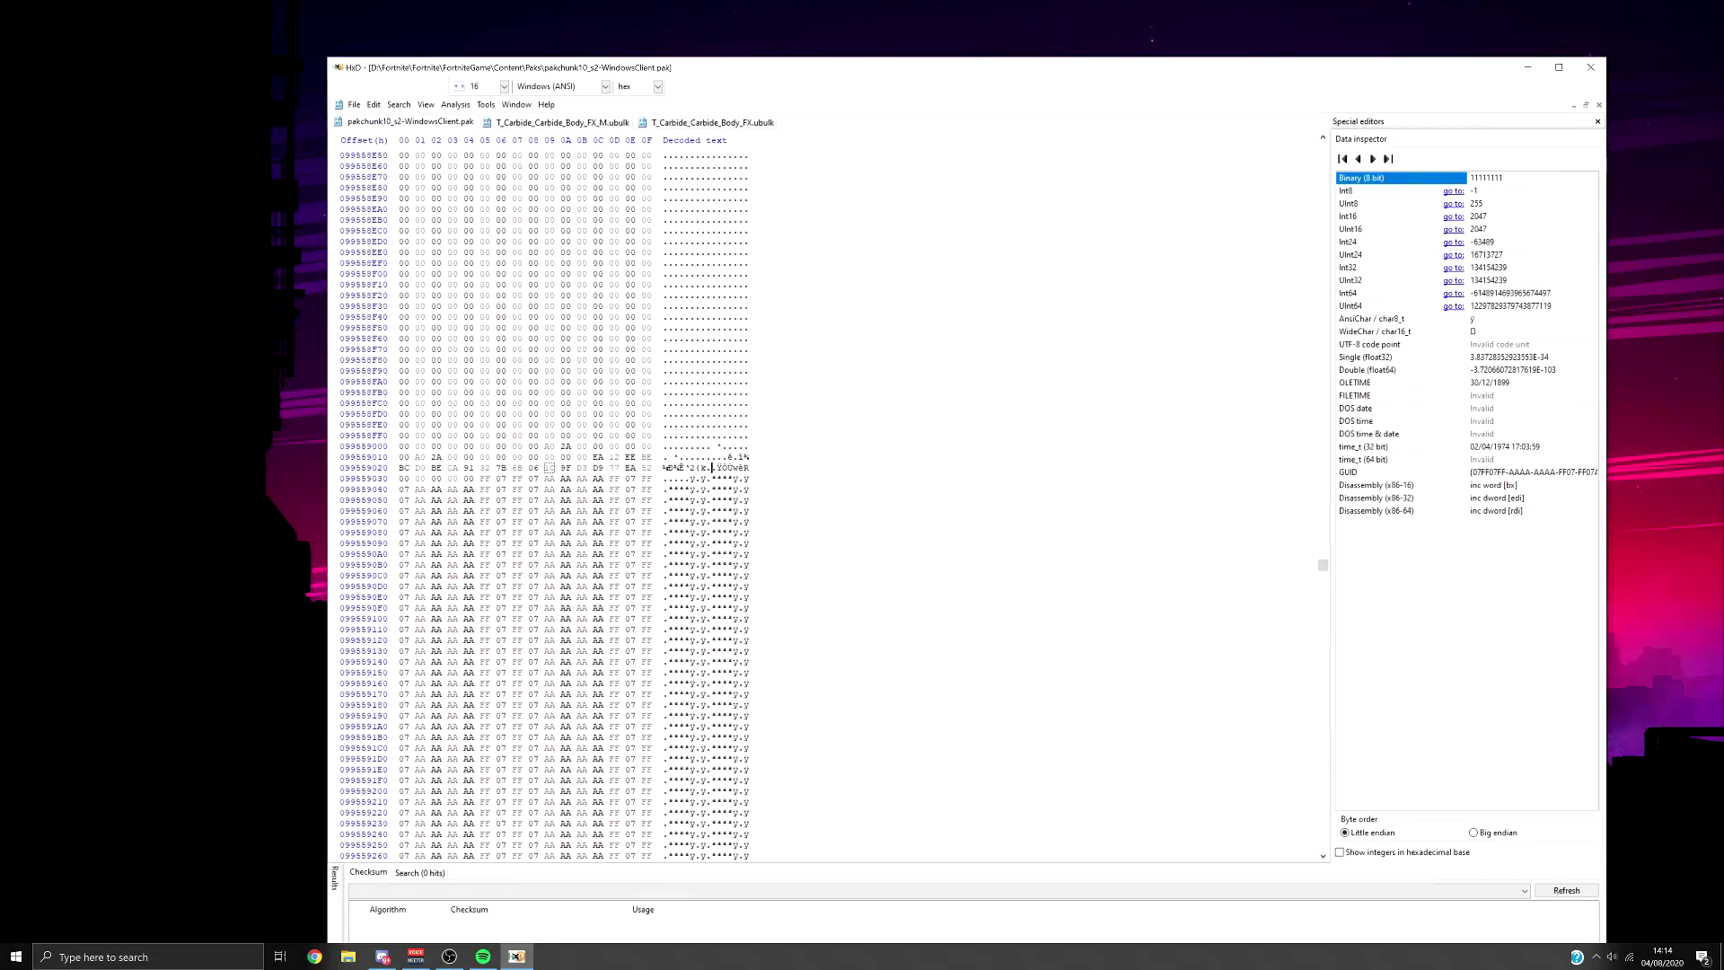
click(404, 119)
key(Down)
key(Left)
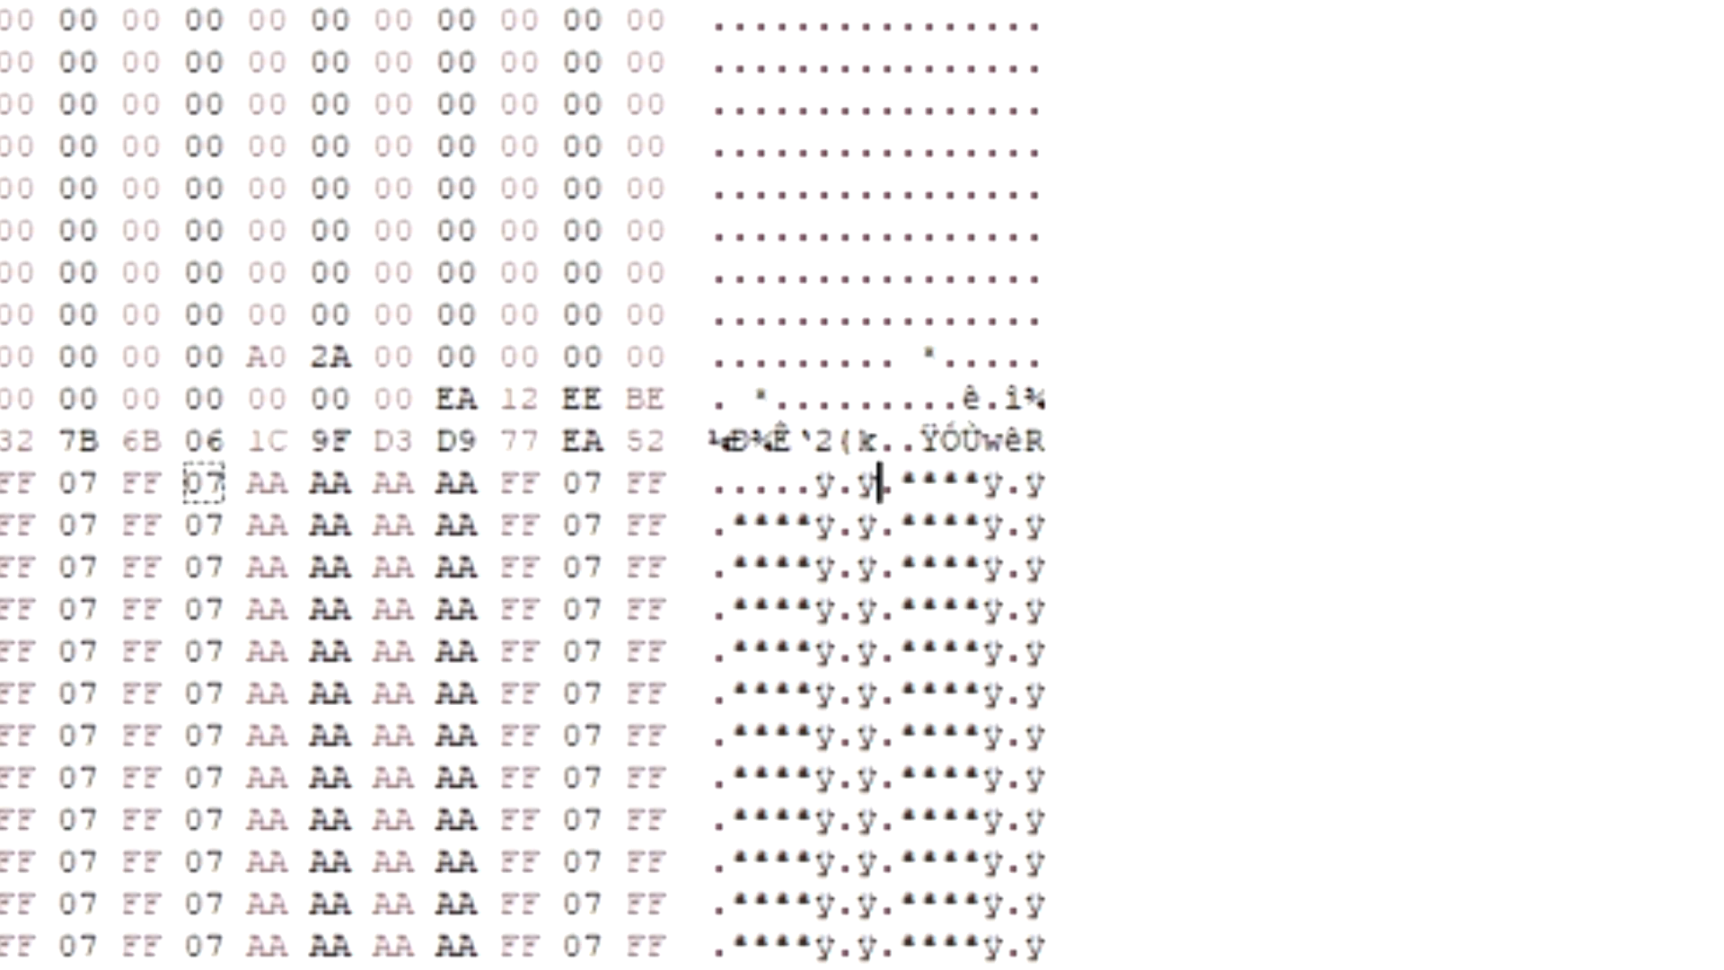
key(Left)
key(Left)
key(Left)
key(shift+Right)
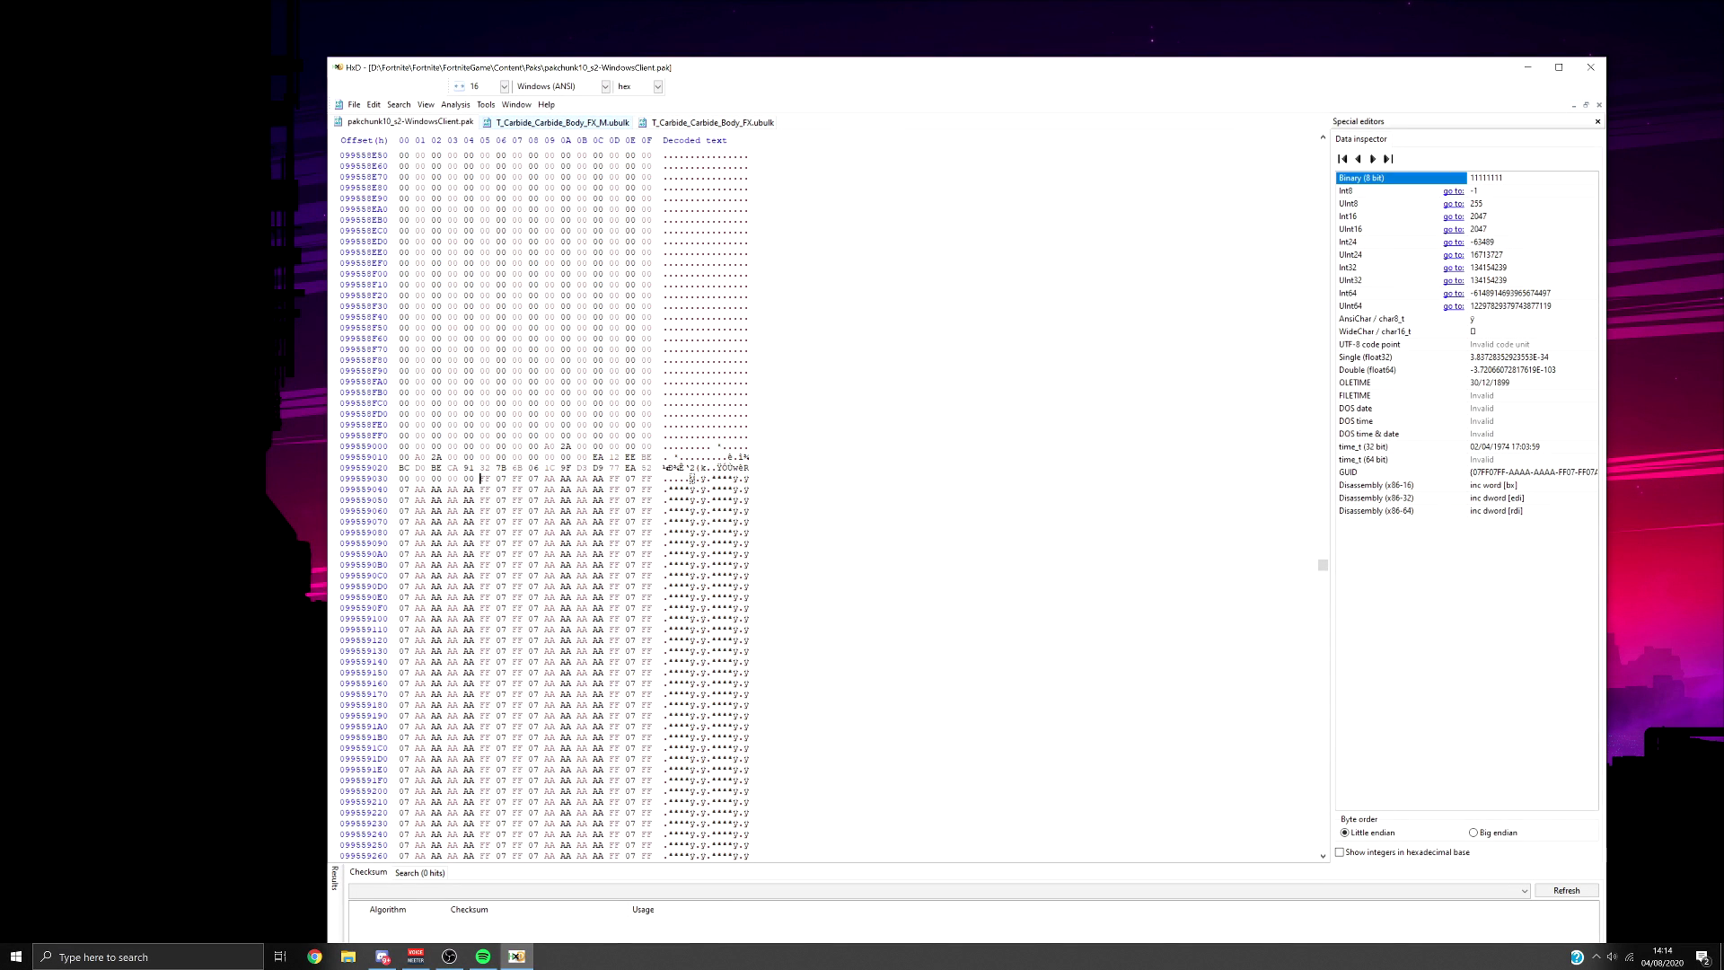
Check the full length of T_Carbide_Carbide_Body_FX.ubulk, and select a block of length 2AA000 from offset 99559035 in the pak file.
click(712, 122)
key(ctrl+a)
key(ctrl+e)
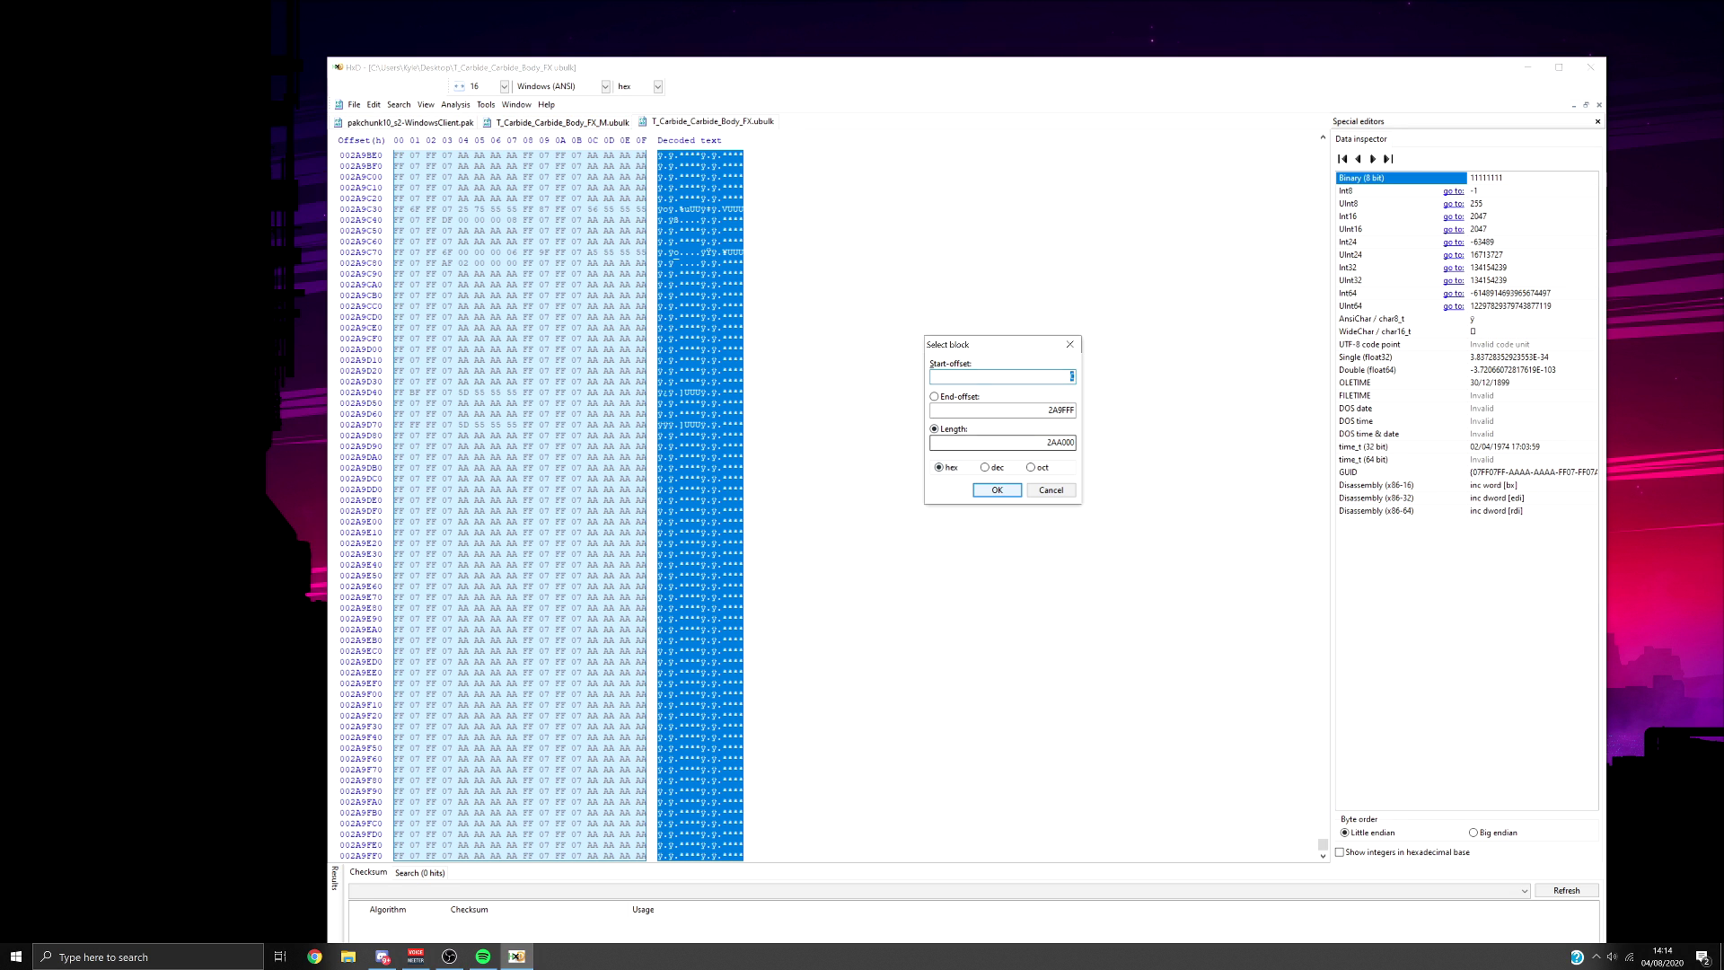
key(Return)
key(ctrl+Tab)
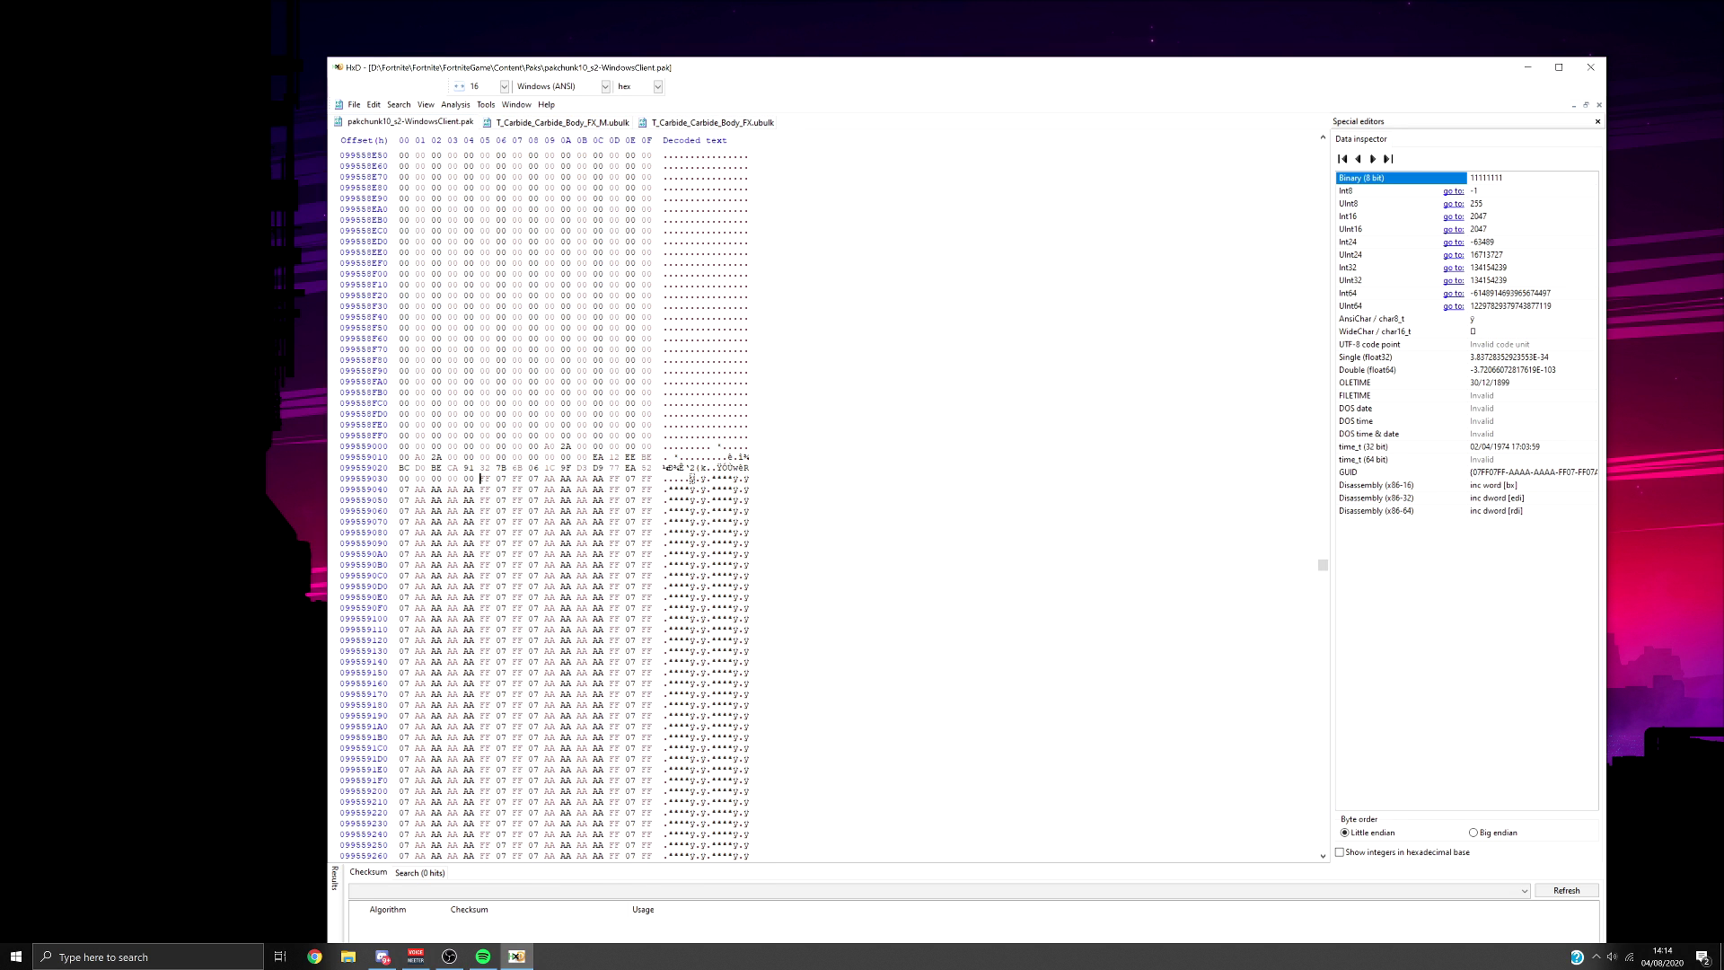
key(ctrl+e)
text(2AA000)
key(Return)
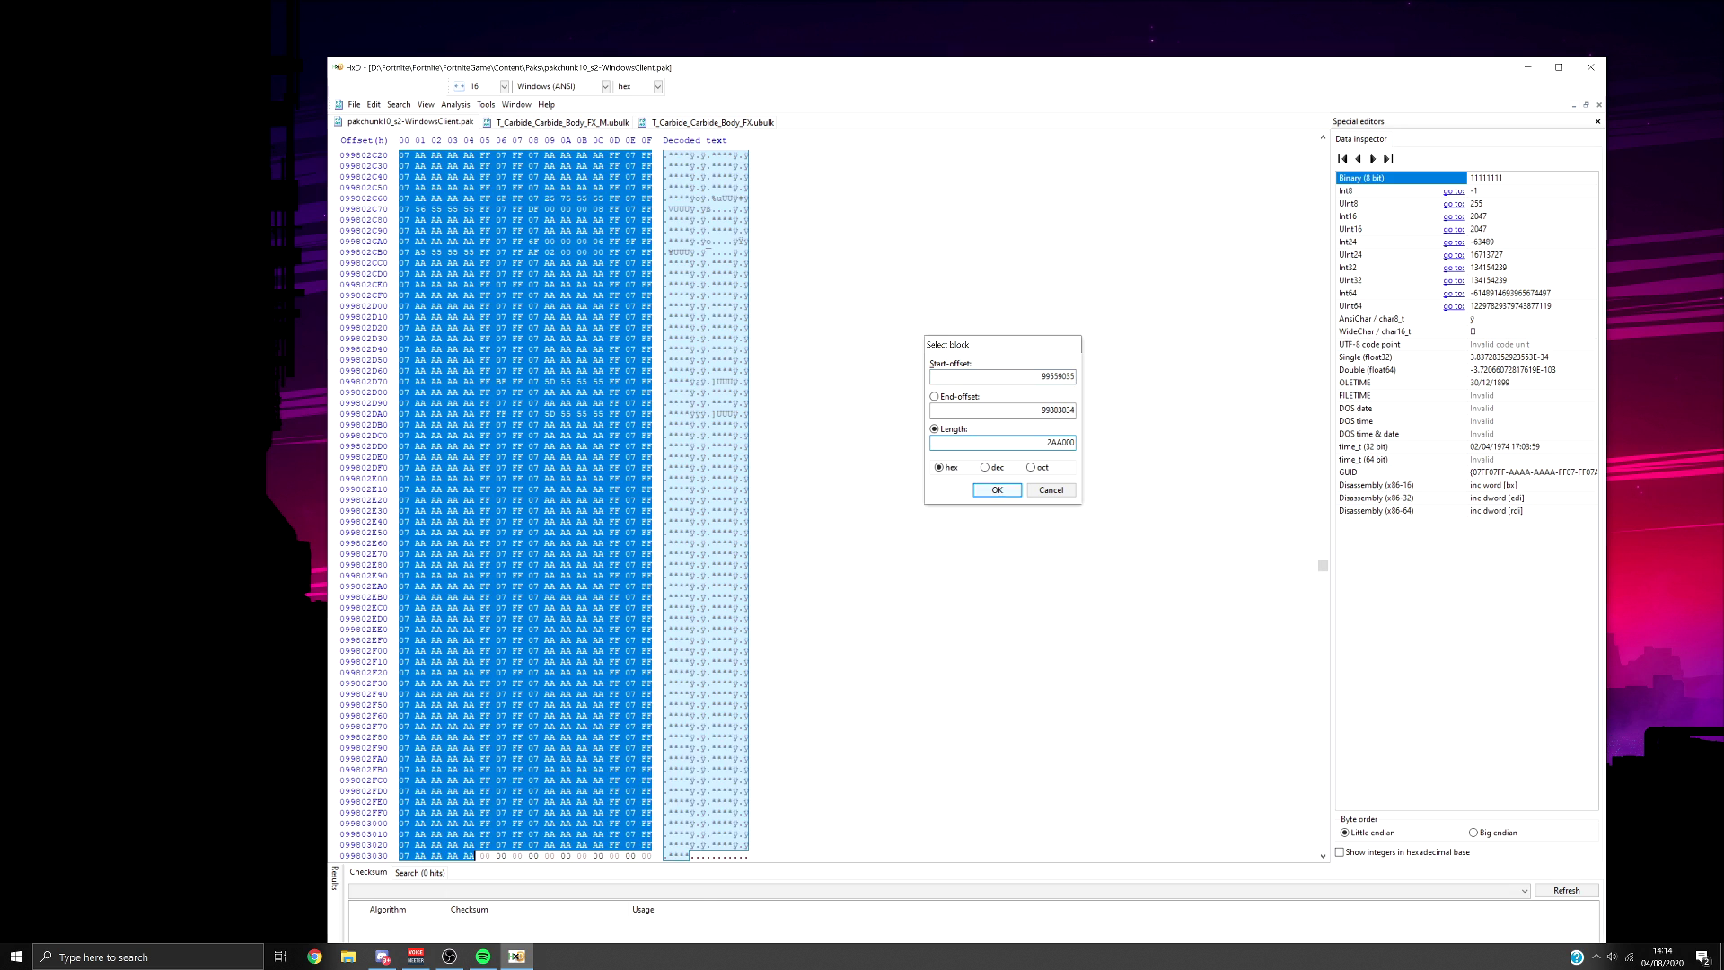
Copy all bytes of T_Carbide_Carbide_Body_FX_M.ubulk and overwrite the selected Body_FX block in the pak file with them.
click(562, 122)
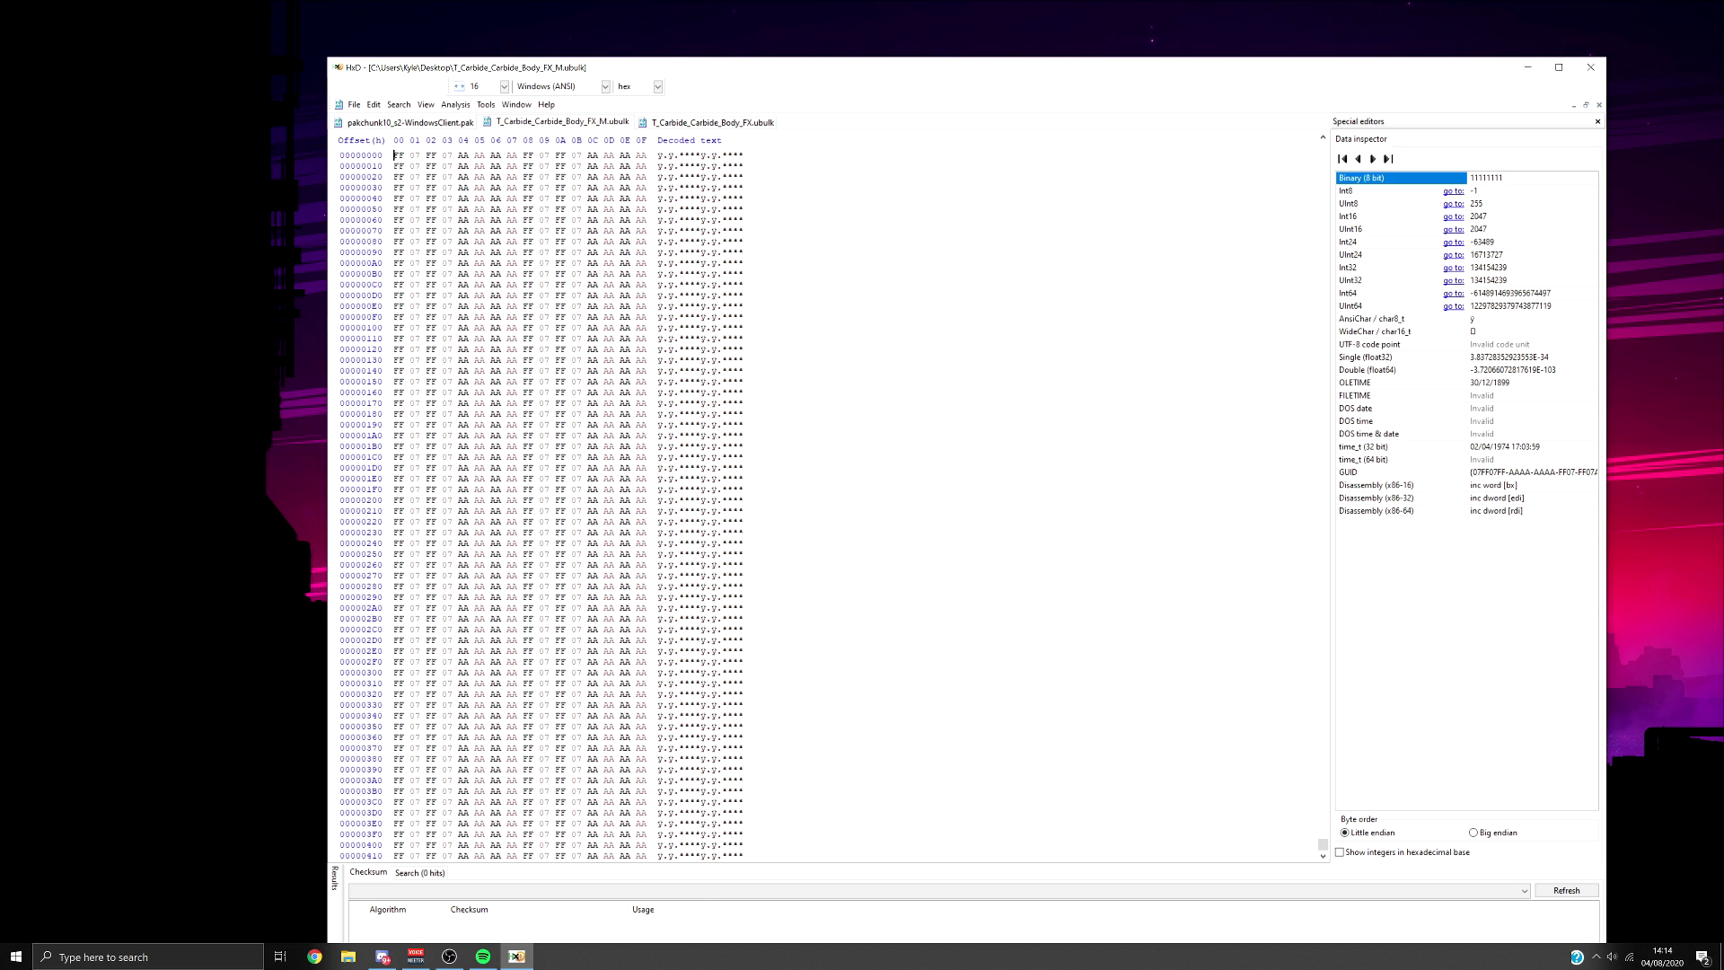
key(ctrl+a)
key(ctrl+c)
key(ctrl+Tab)
key(ctrl+b)
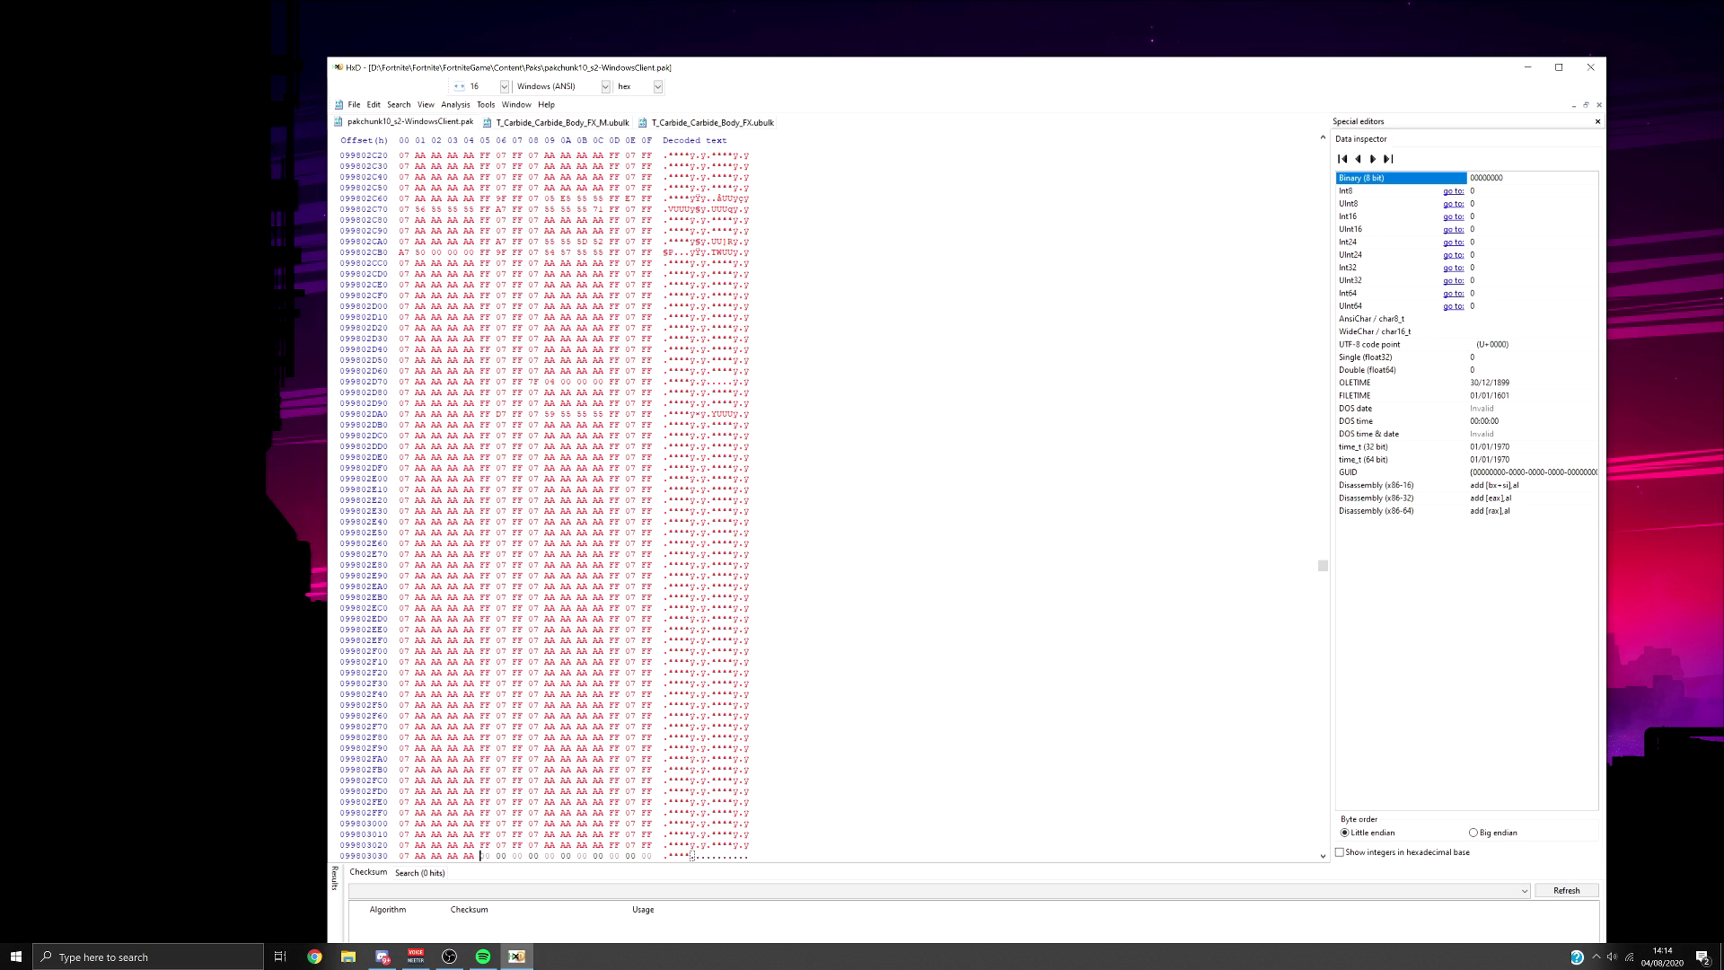
Save the modified pakchunk10_s2-WindowsClient.pak, close HxD and switch to the Fortnite locker.
key(ctrl+s)
key(Escape)
key(Return)
click(1590, 66)
drag(681, 315, 441, 69)
drag(478, 95, 5, 22)
click(76, 260)
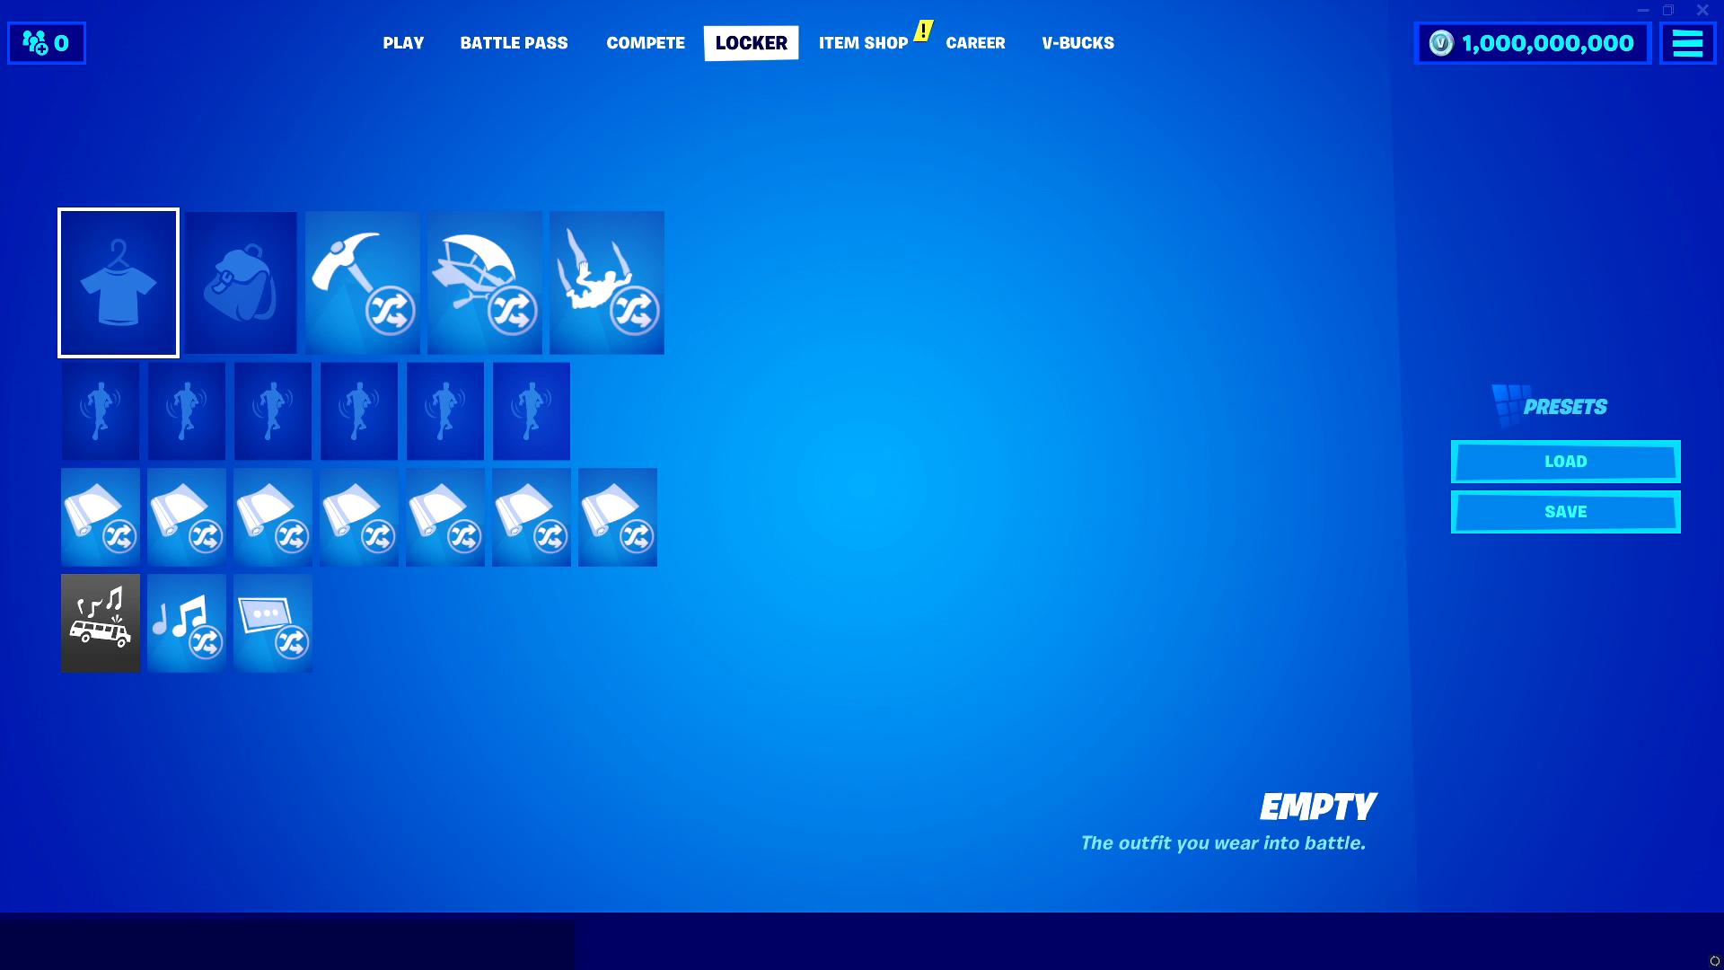
Search the locker outfits for "car" and select Carbide to preview the custom skin.
click(119, 284)
text(car)
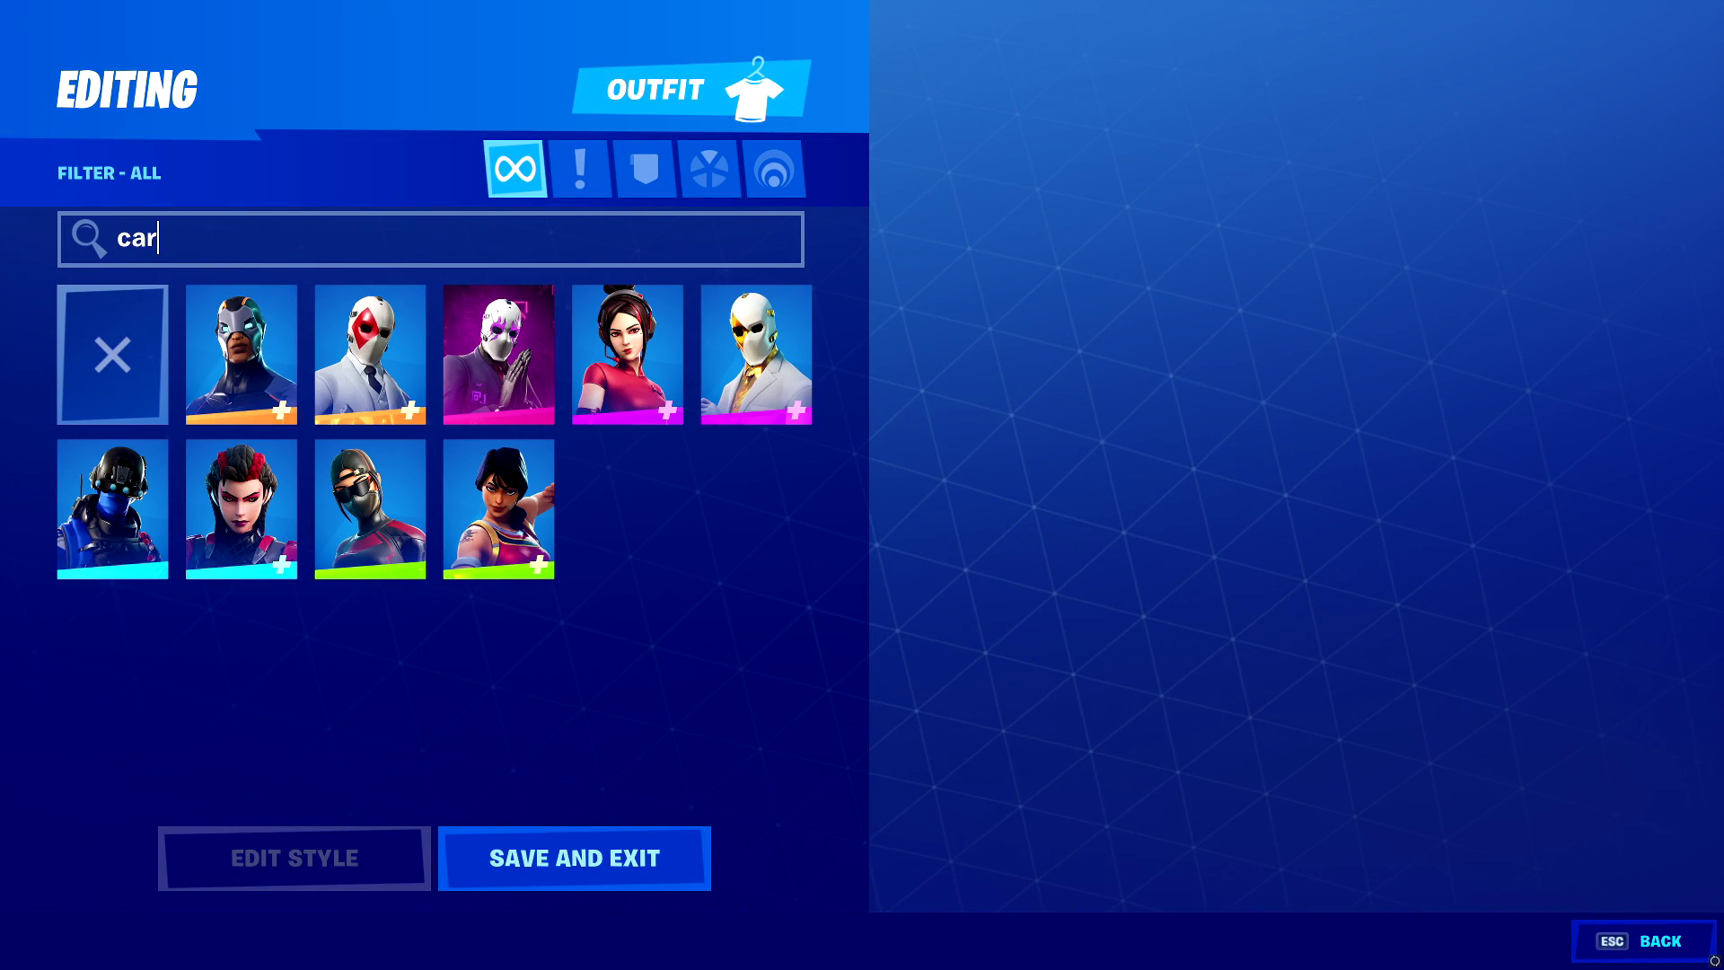
key(Return)
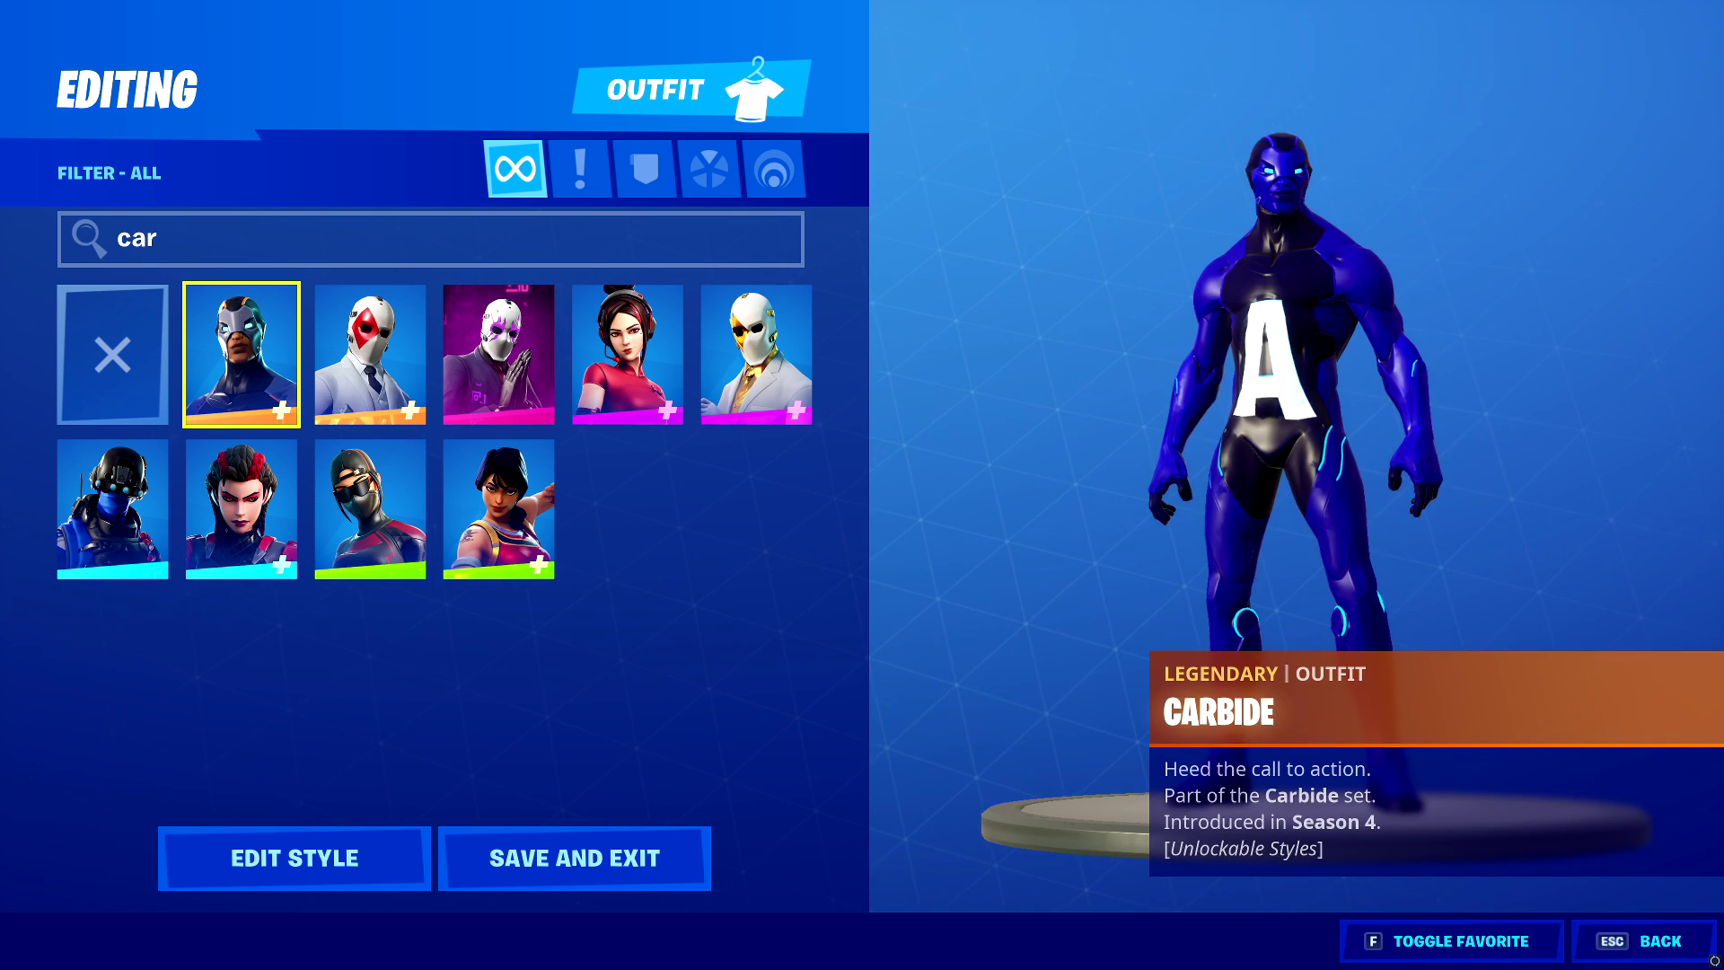
Open Carbide's style options, set the light color to Pink and inspect the custom skin from several sides.
click(295, 857)
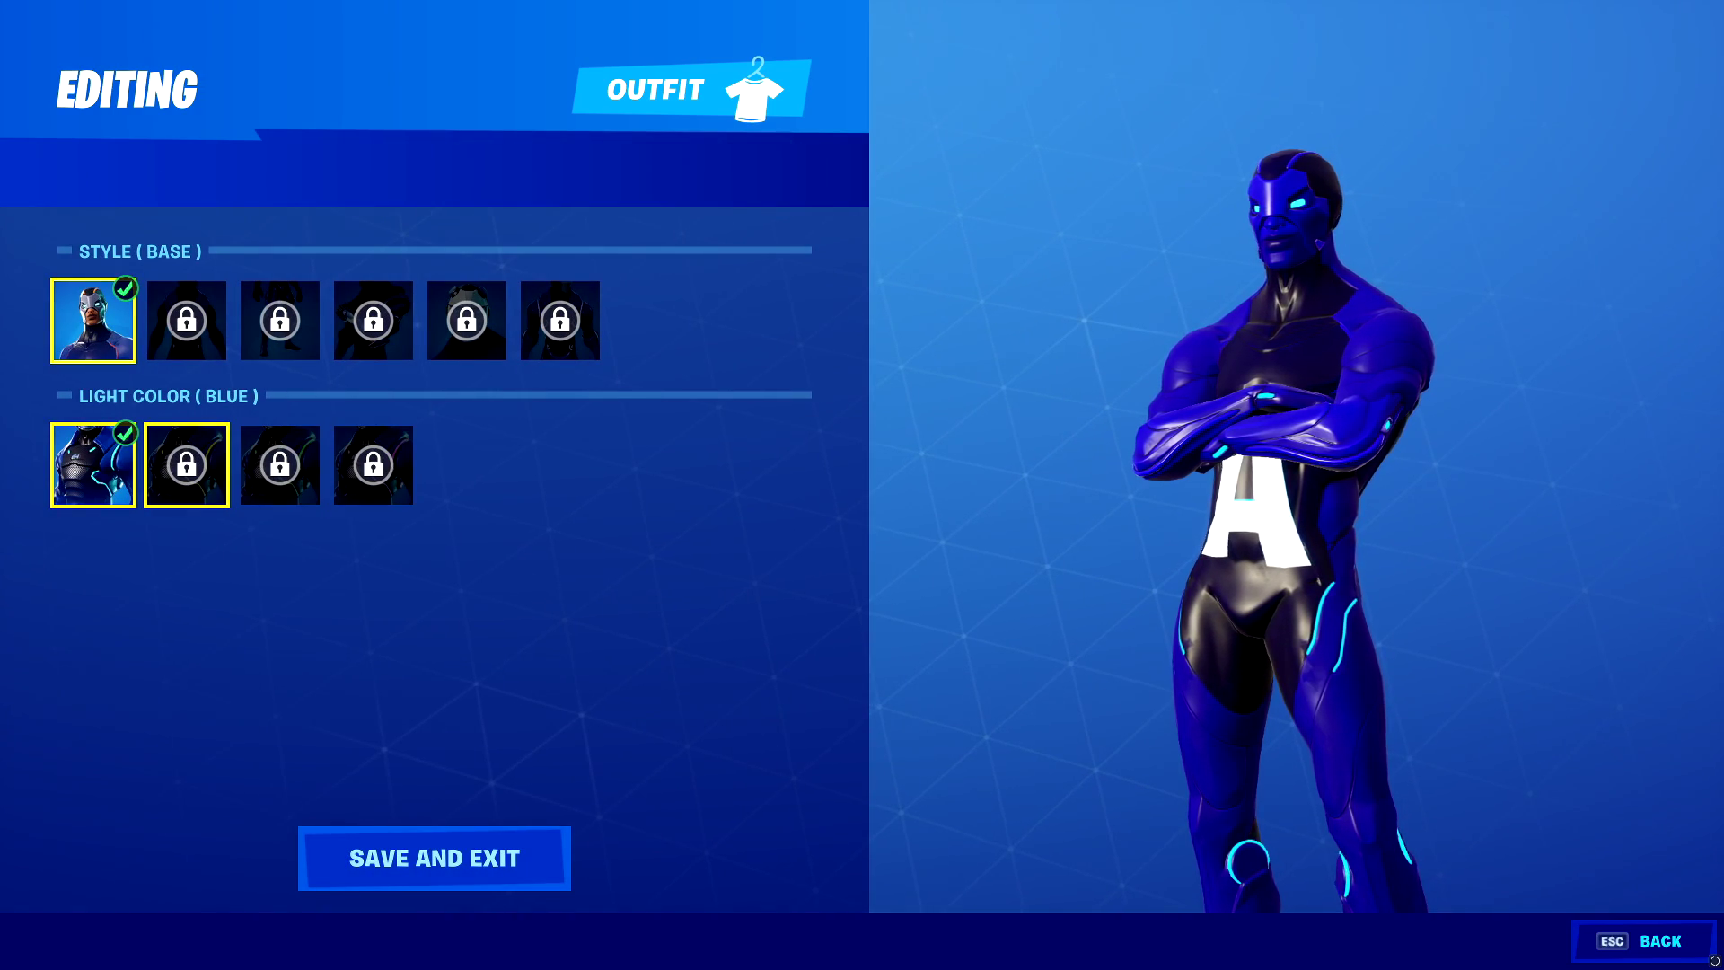
click(280, 465)
click(373, 466)
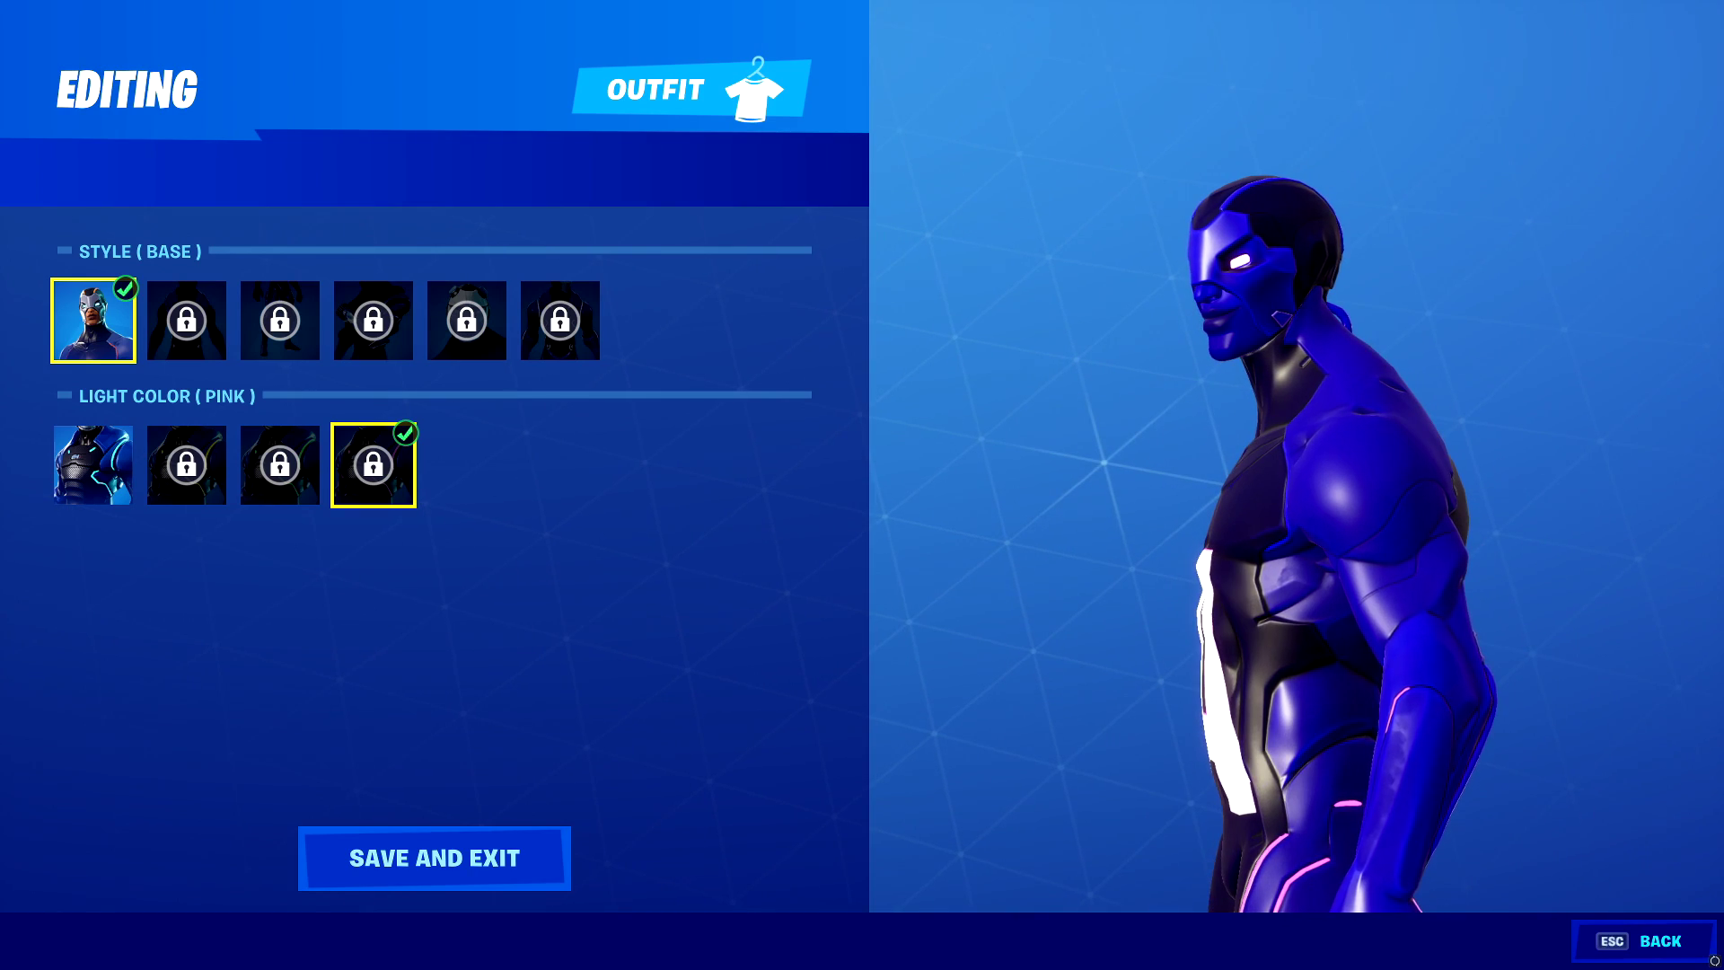
key(Left)
key(Left)
key(Left)
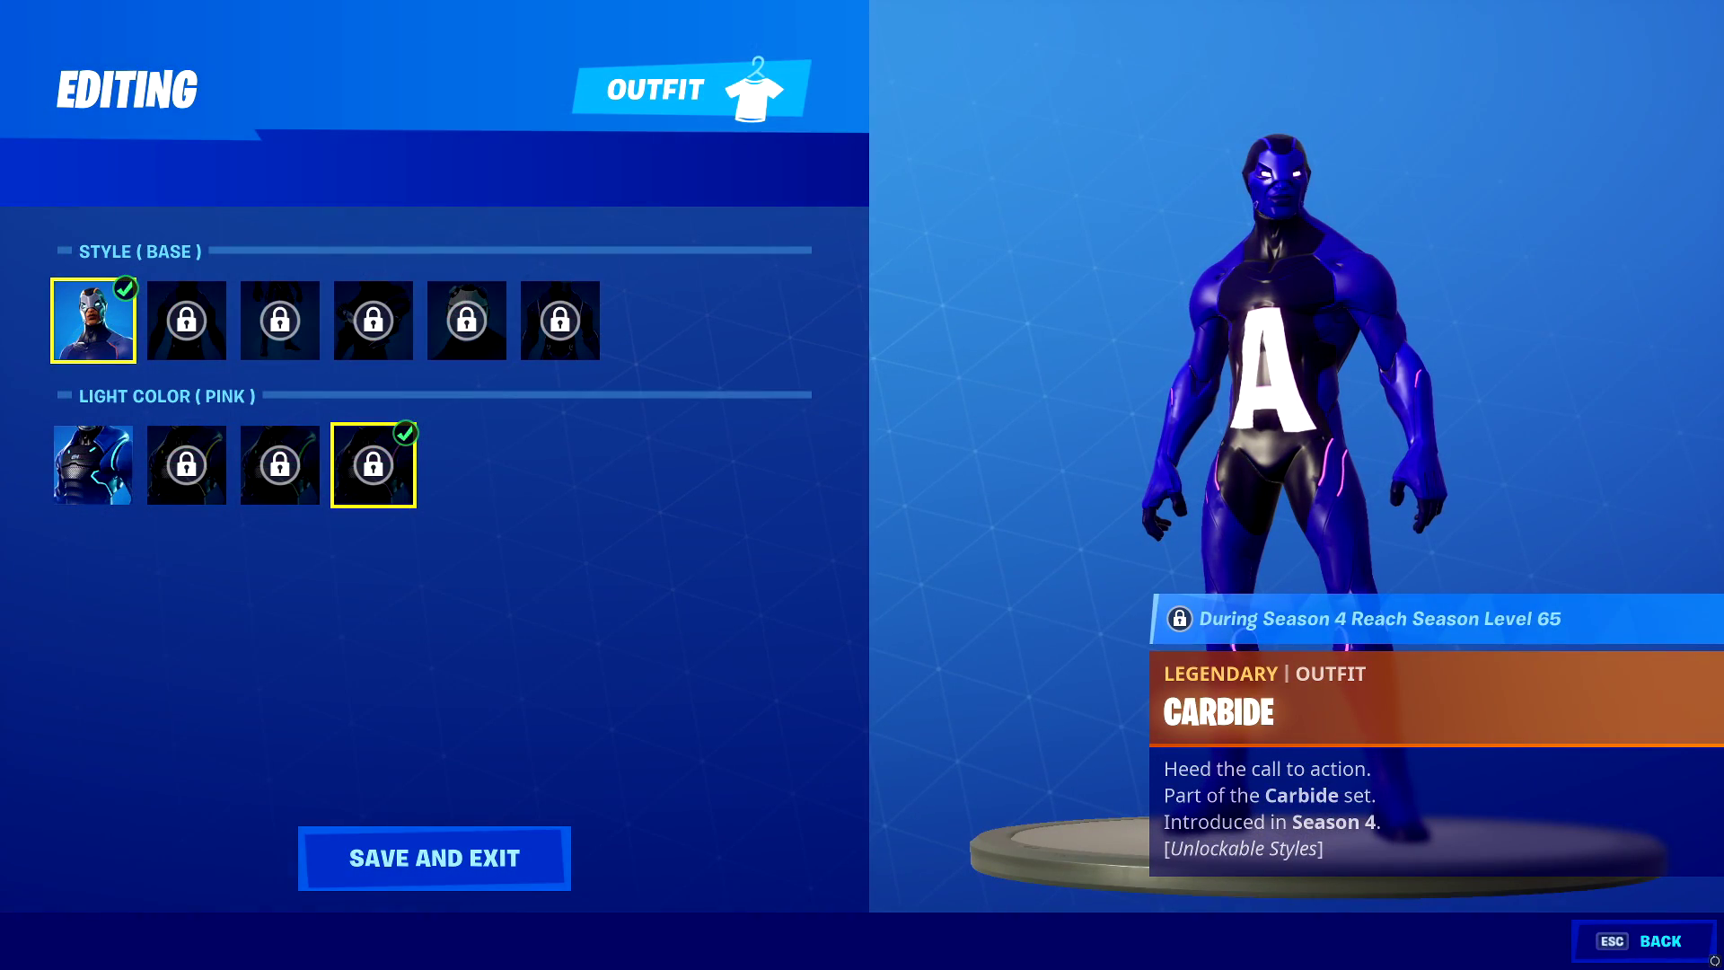
Preview Carbide's Stage 1 through Stage 5 styles with the custom textures and take a closer look at Stage 5.
click(187, 320)
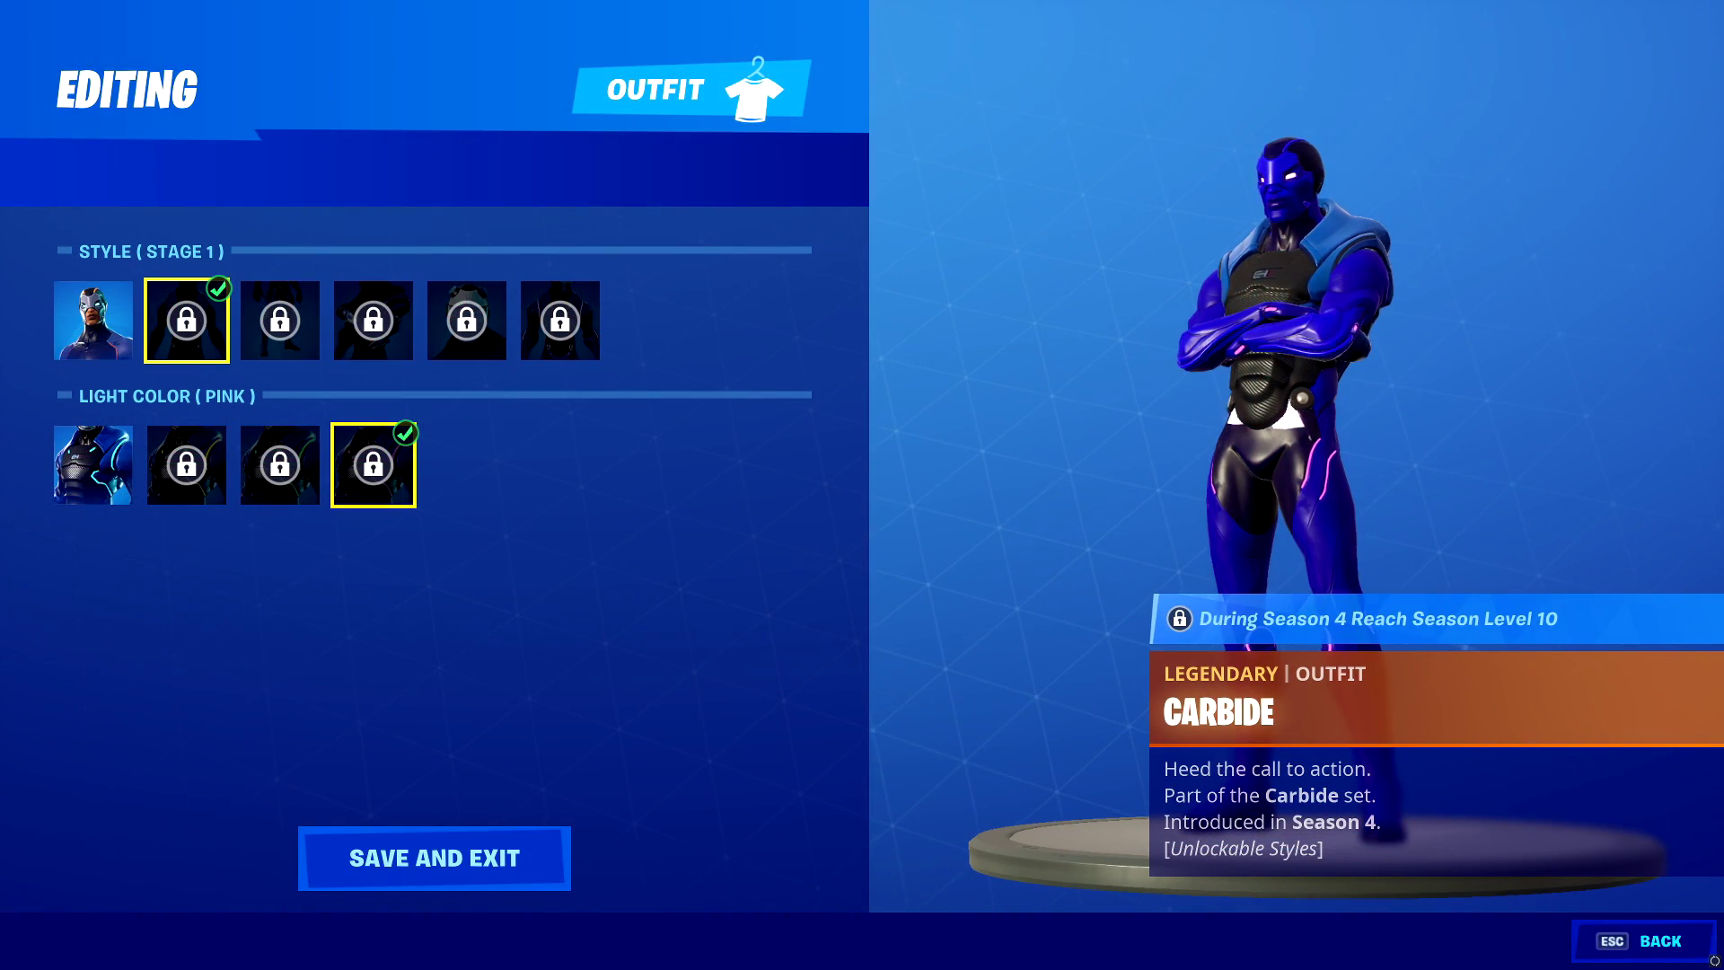
key(Right)
key(Right)
key(Right)
key(Right)
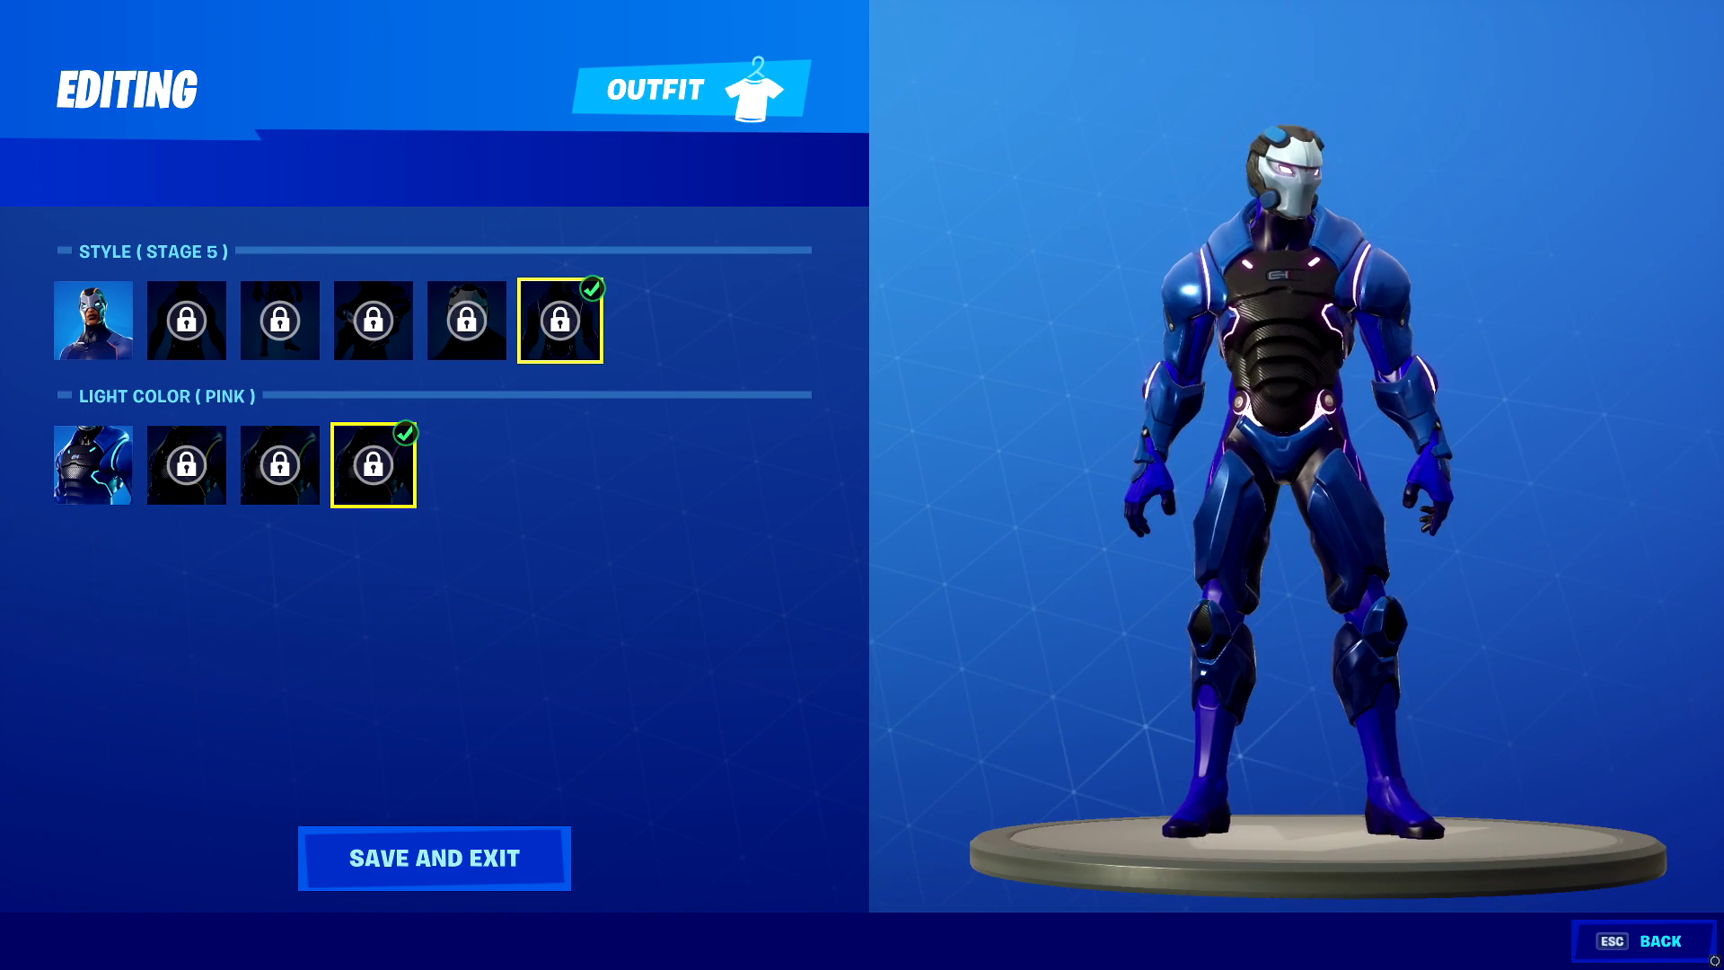
scroll(1289, 485, up, 5)
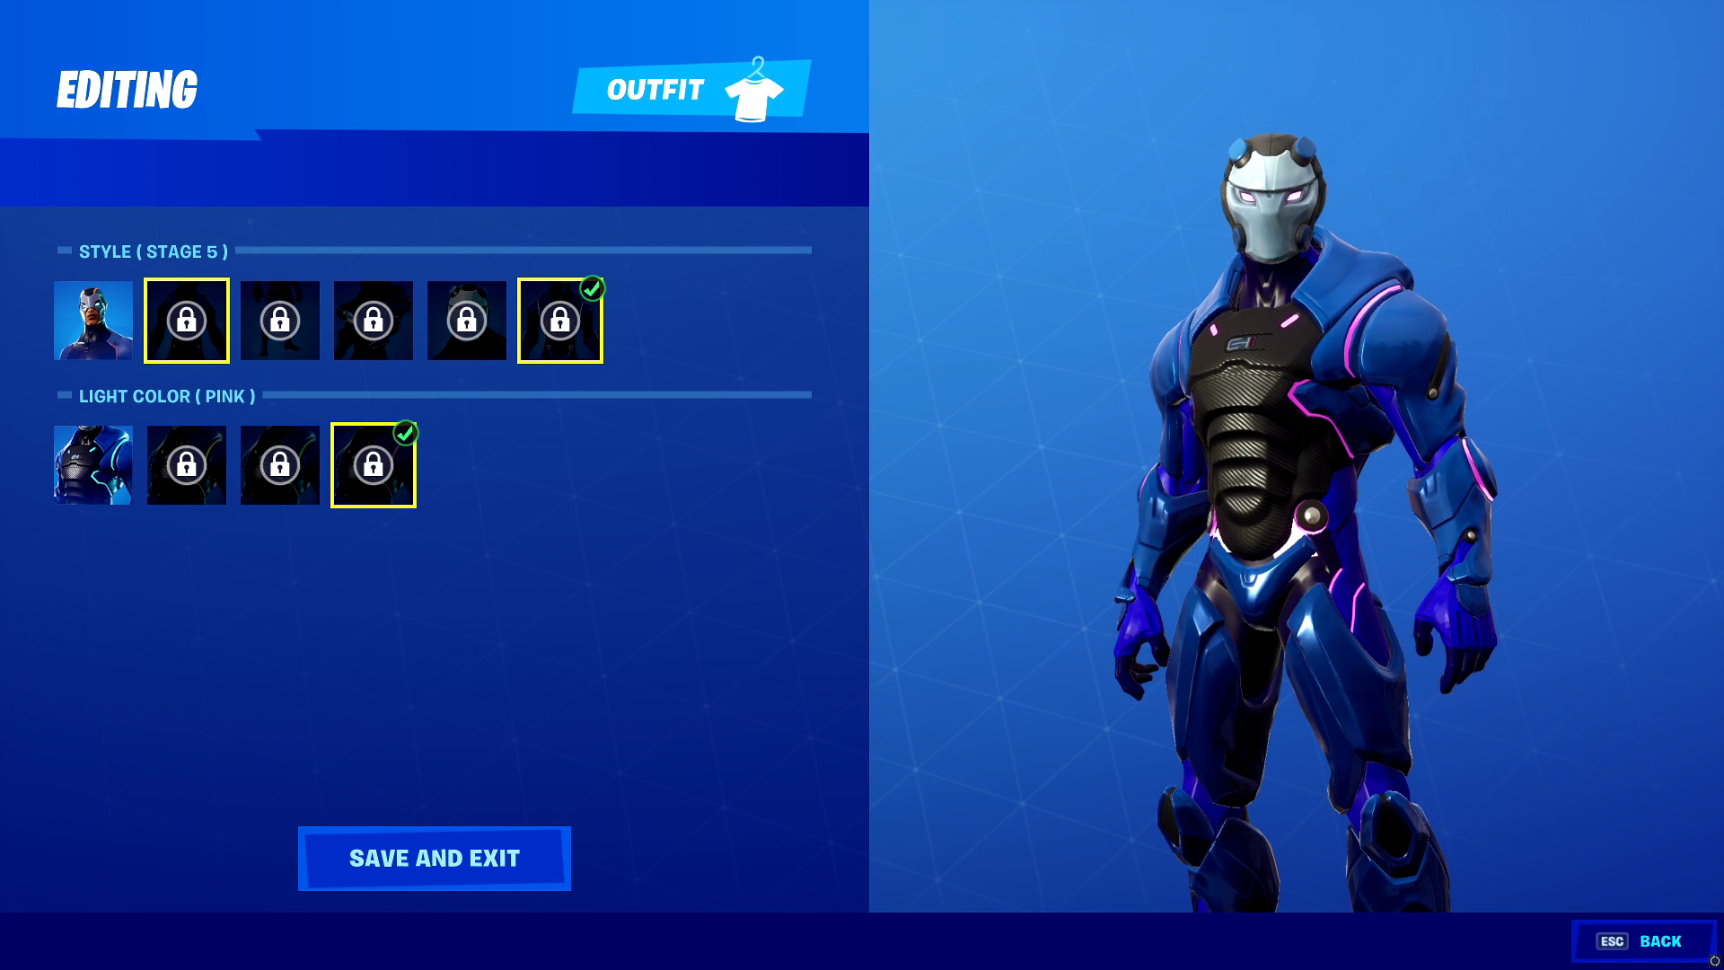
Return Carbide to its Base style, save and exit, and reopen the outfit selection from the locker.
click(93, 320)
click(435, 858)
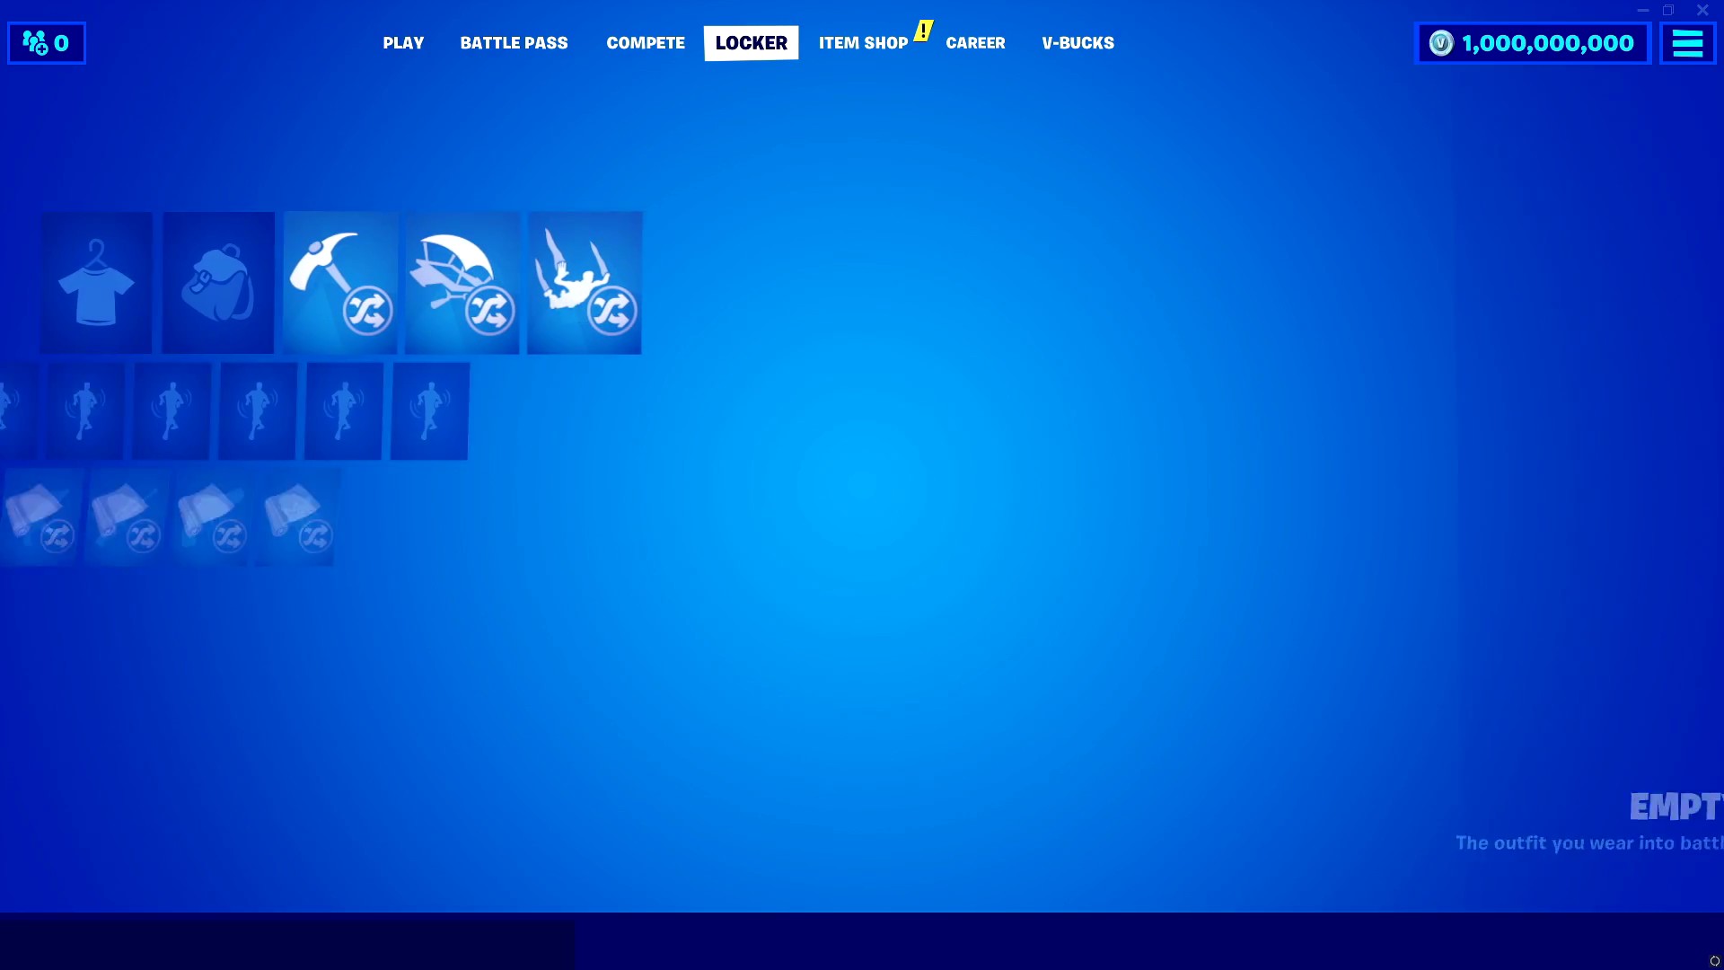
key(Left)
key(Left)
key(Left)
key(Left)
key(Return)
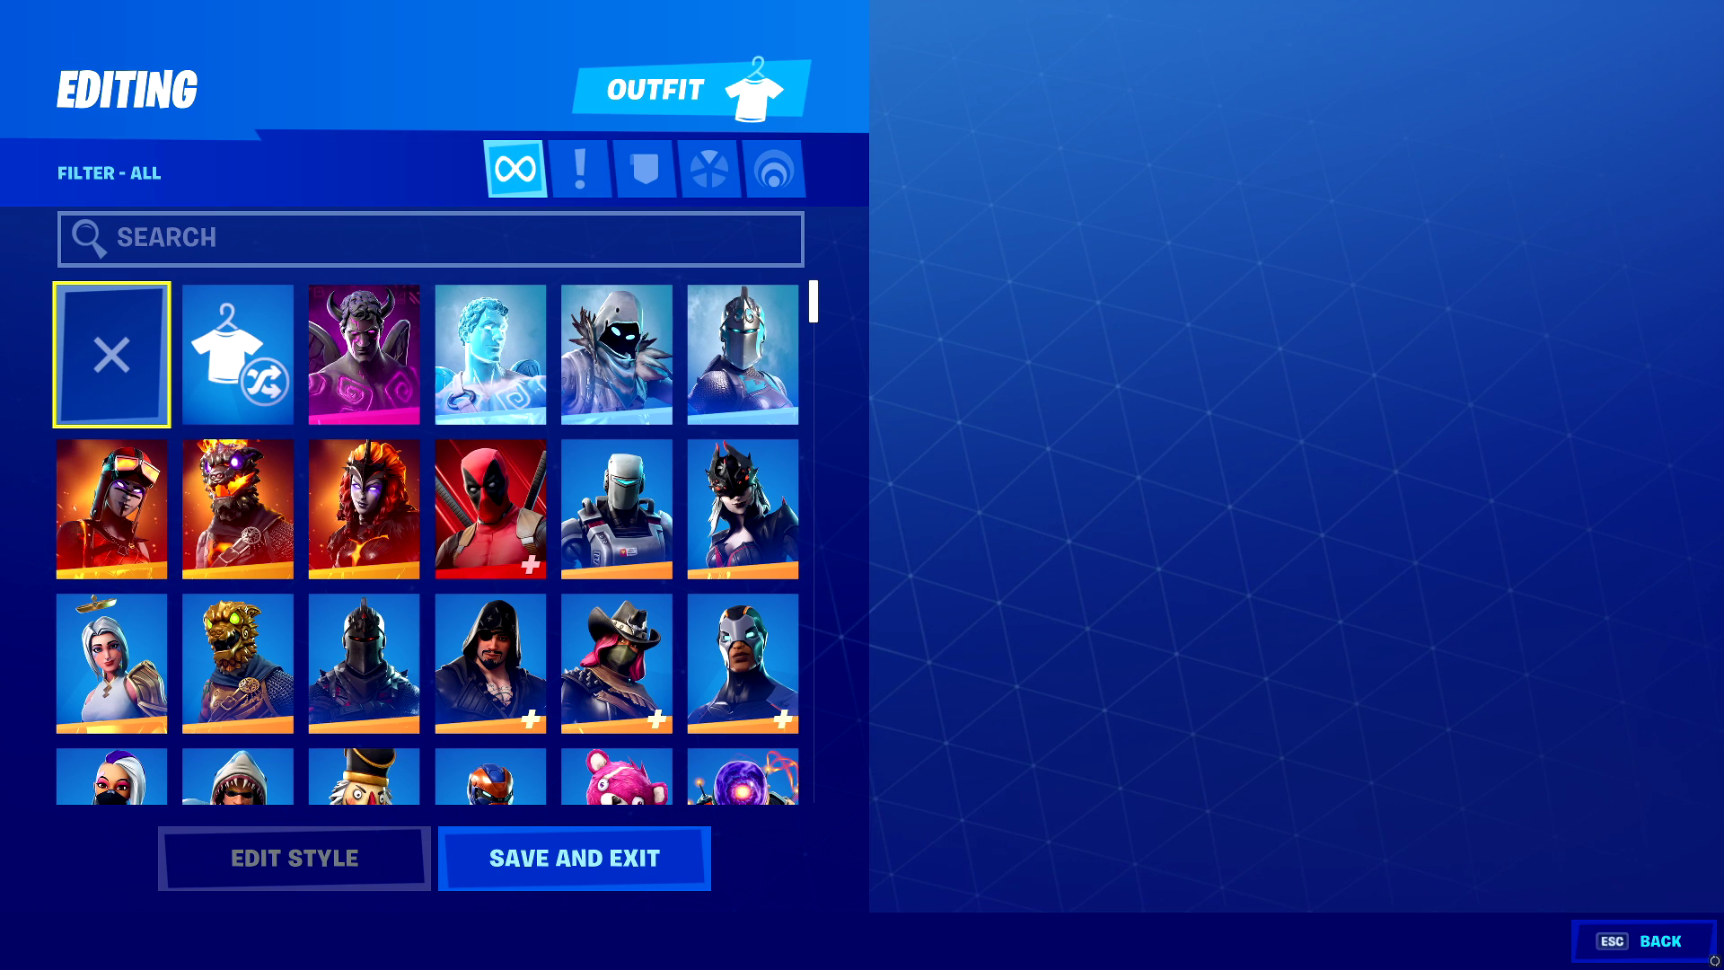